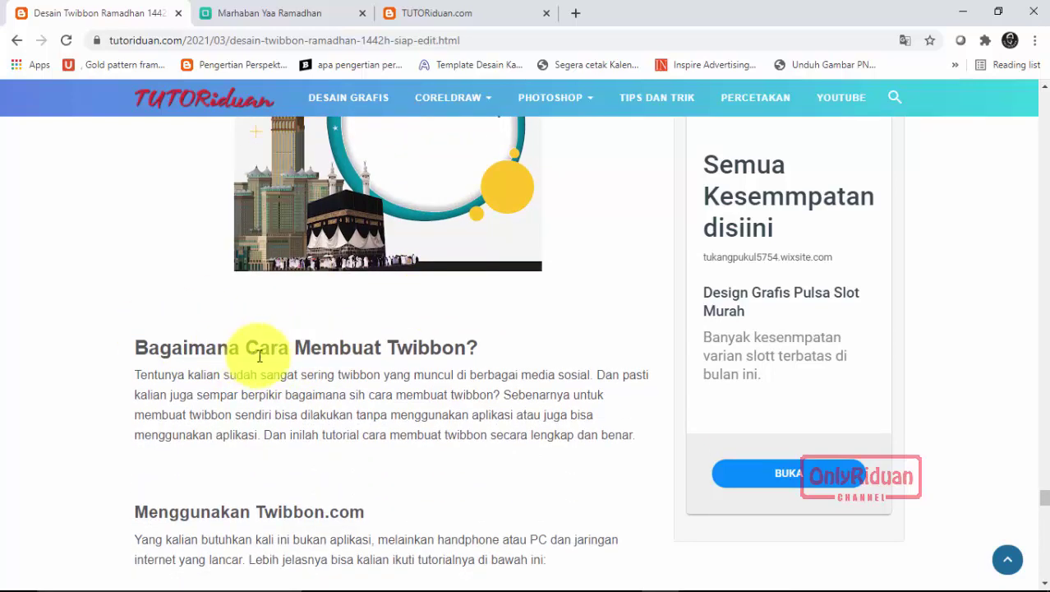
Read the article's instructions for making a twibbon with Twibbon.com and Twibbonize.com, and review the Ramadhan design previews.
scroll(444, 341, down, 4)
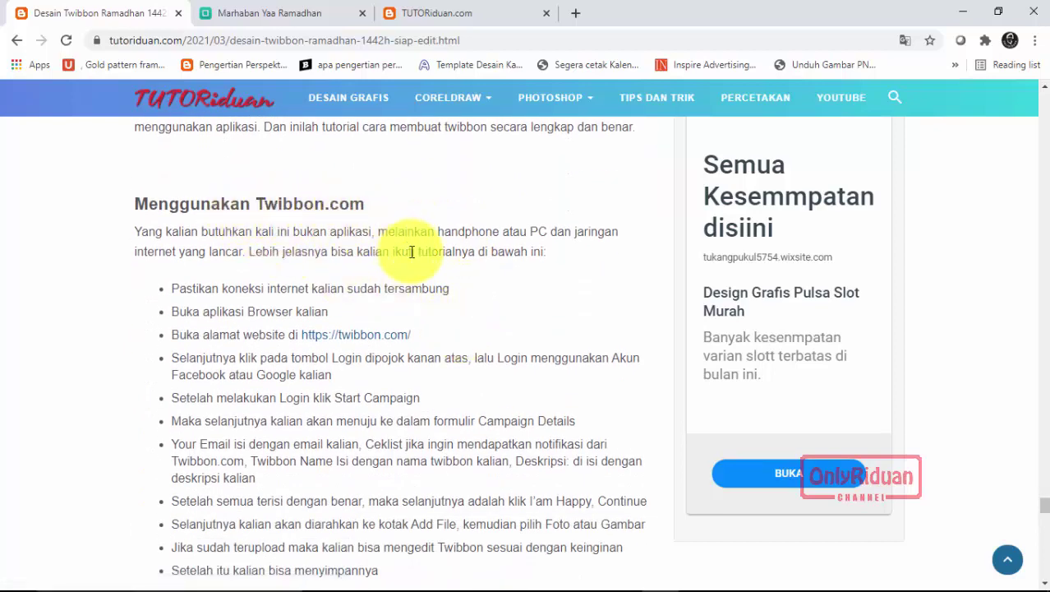
scroll(412, 251, down, 4)
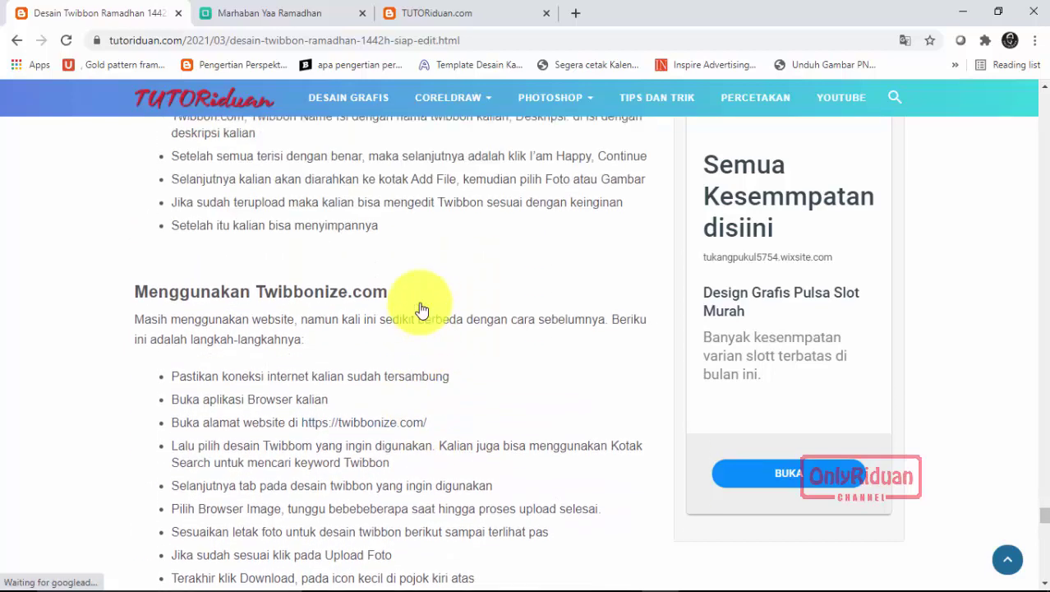
scroll(421, 309, up, 1)
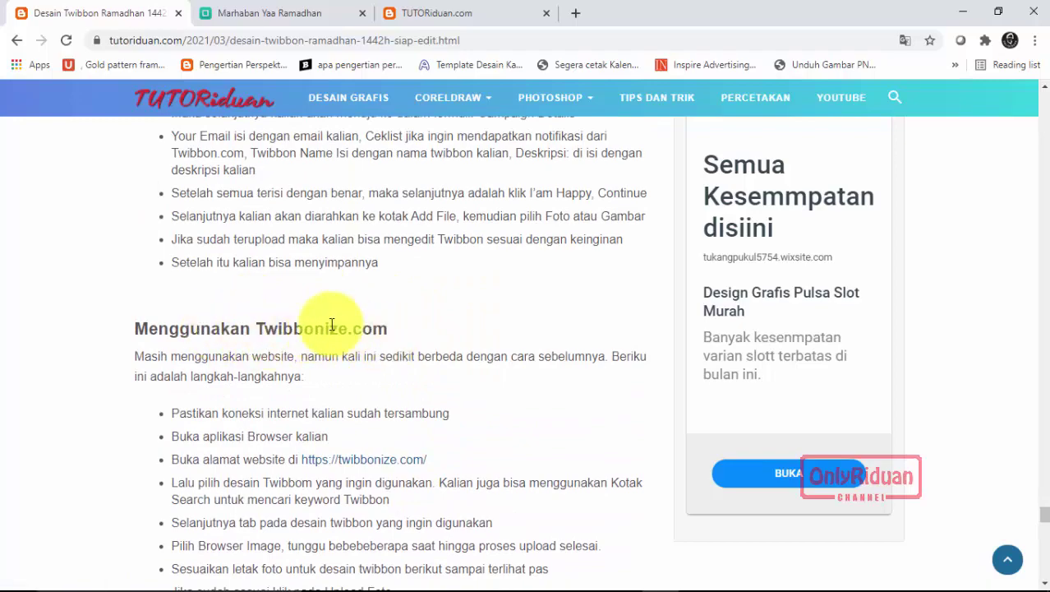
scroll(367, 348, down, 2)
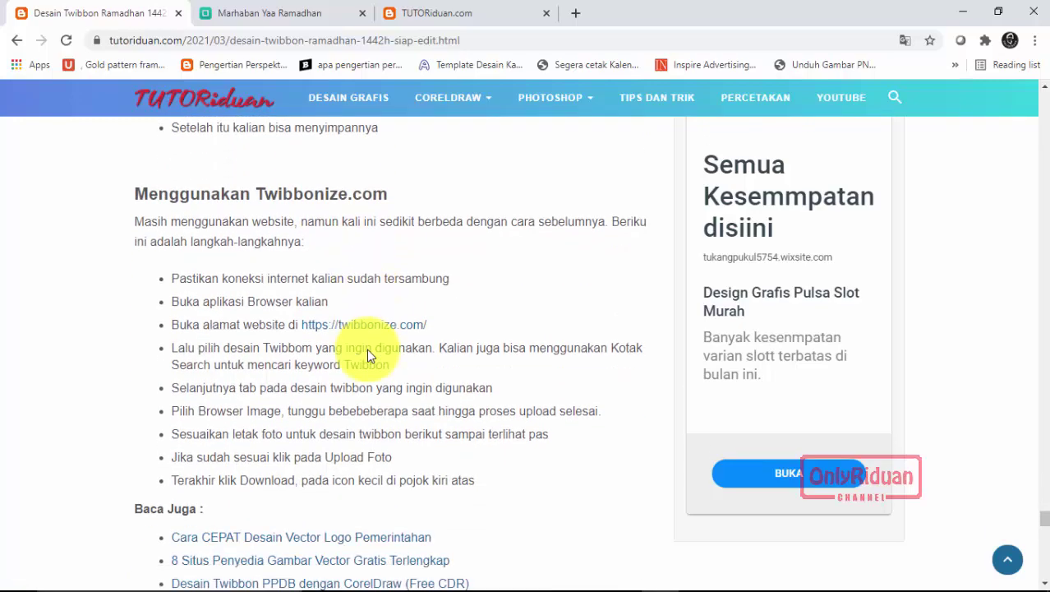
scroll(366, 349, up, 10)
scroll(377, 345, up, 20)
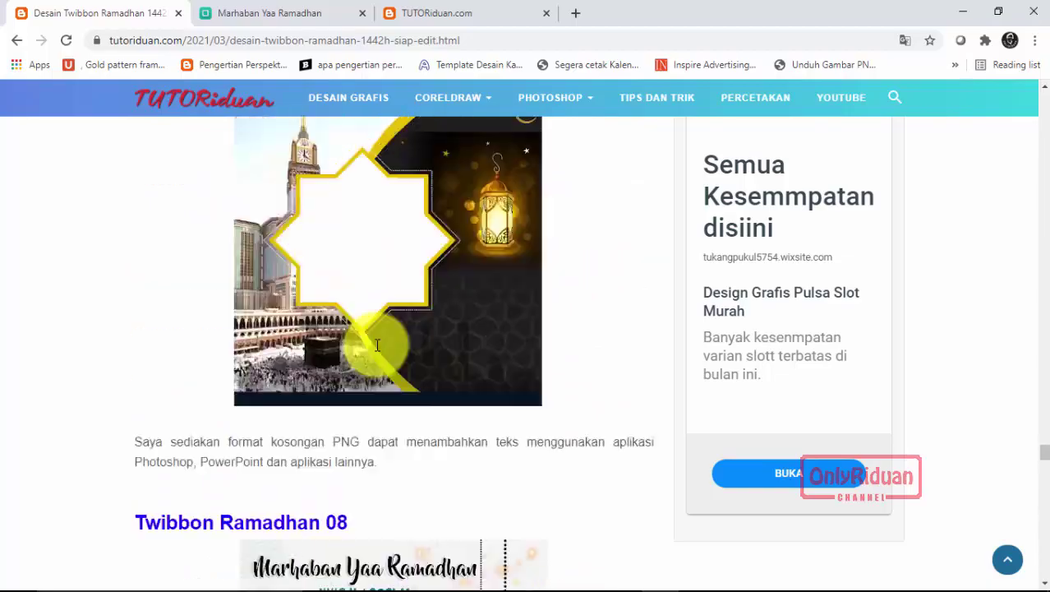
scroll(377, 345, up, 20)
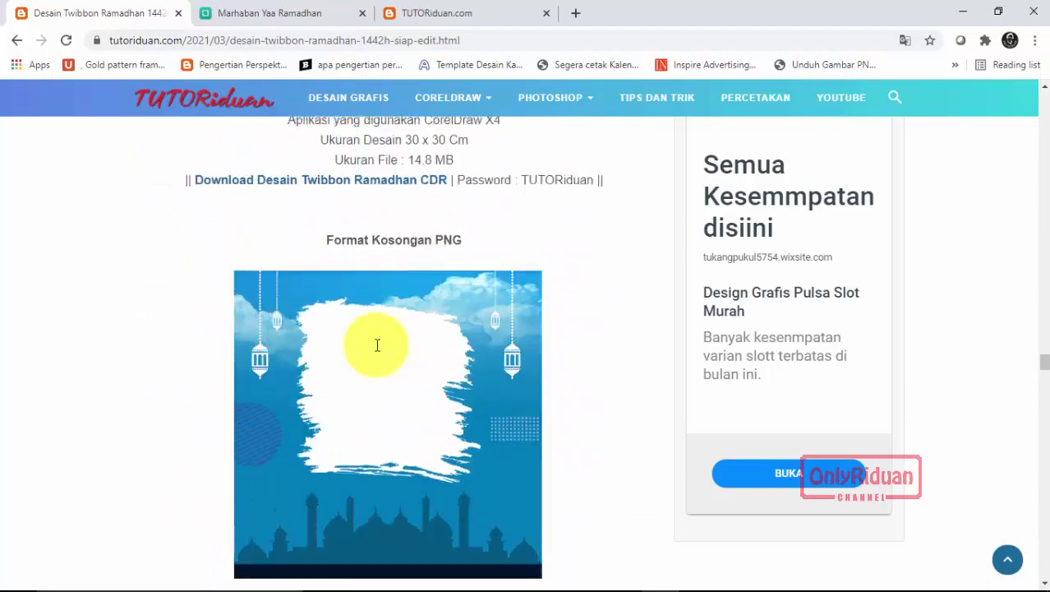
scroll(378, 346, up, 20)
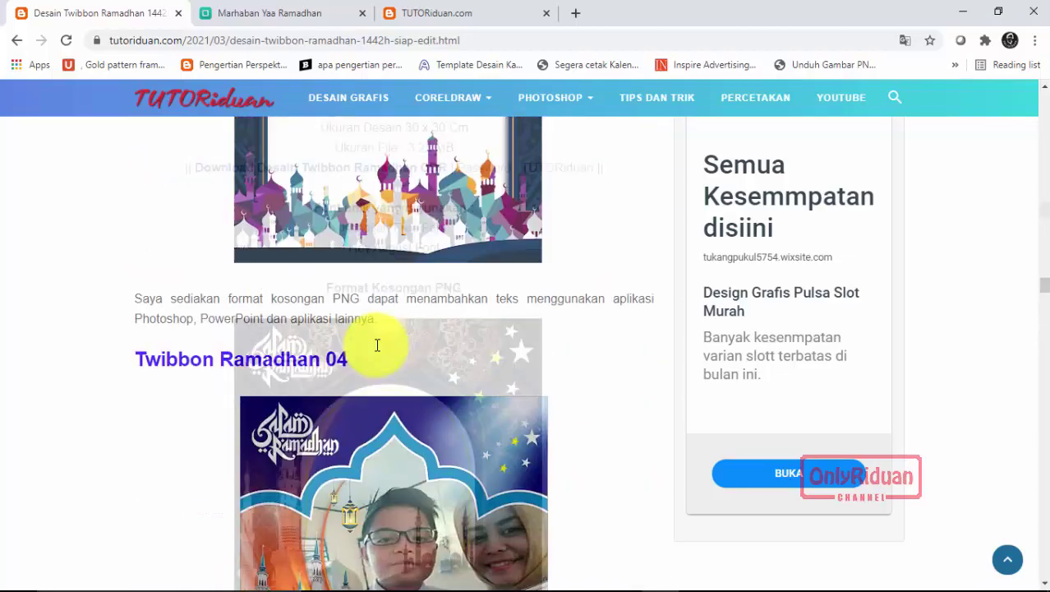
scroll(377, 345, down, 5)
scroll(377, 345, up, 20)
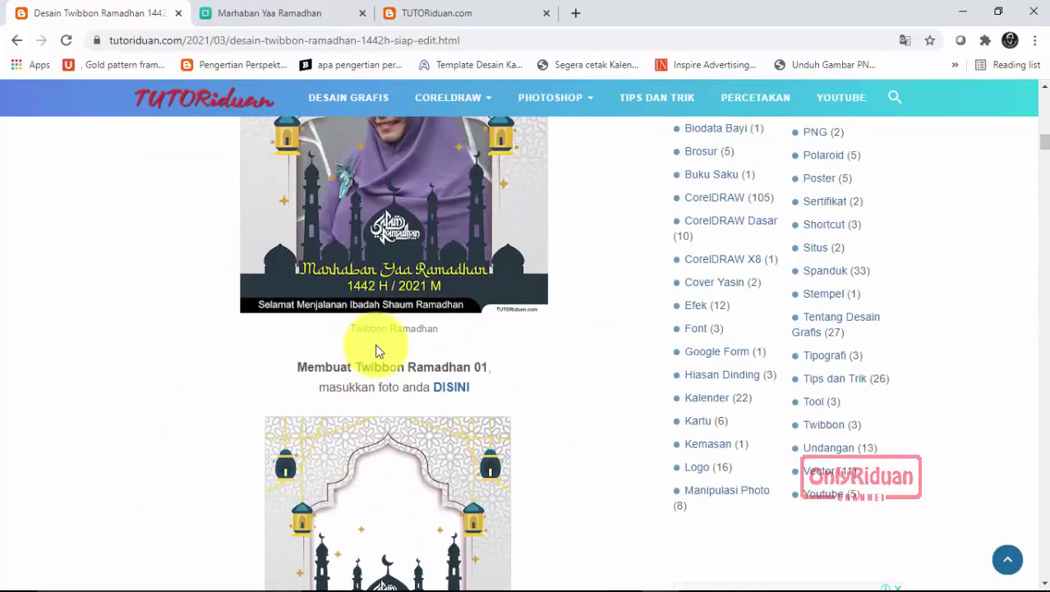
Open the CDR download page for Twibbon Ramadhan 01, check the zip file's contents, and return to the article.
scroll(377, 351, down, 15)
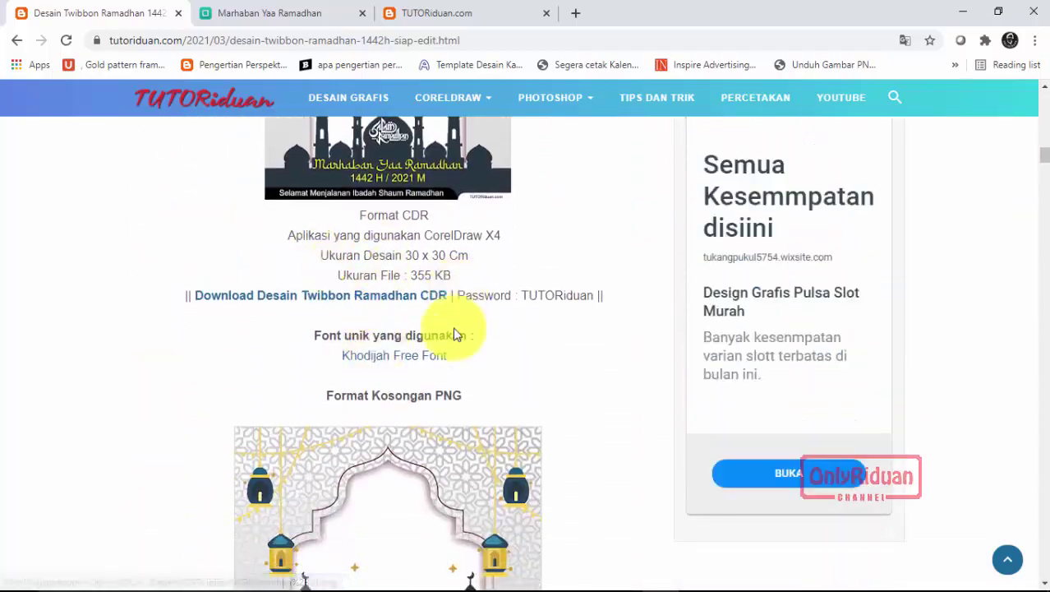
click(344, 300)
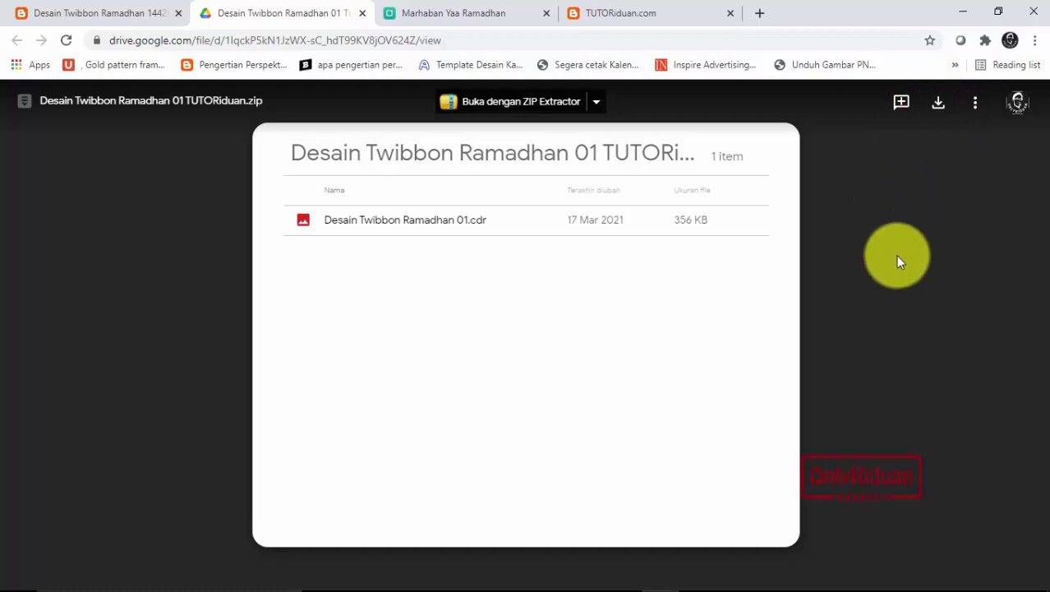
click(362, 13)
scroll(526, 306, up, 2)
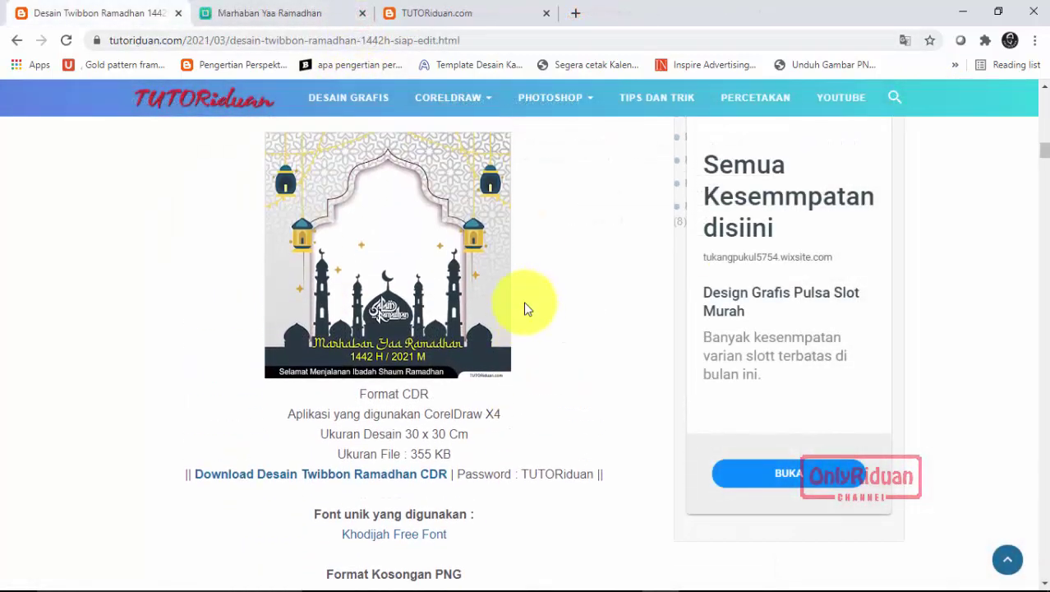
scroll(528, 309, up, 2)
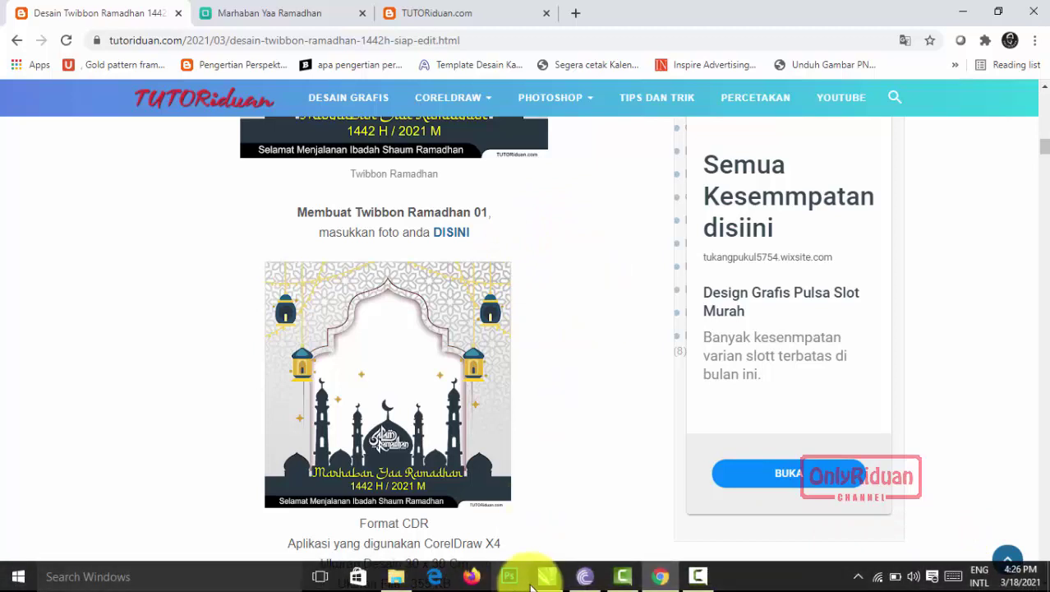
Switch to CorelDRAW and review the twibbon designs on the pages of Master Twibbon Ramadhan 1442.cdr.
click(546, 579)
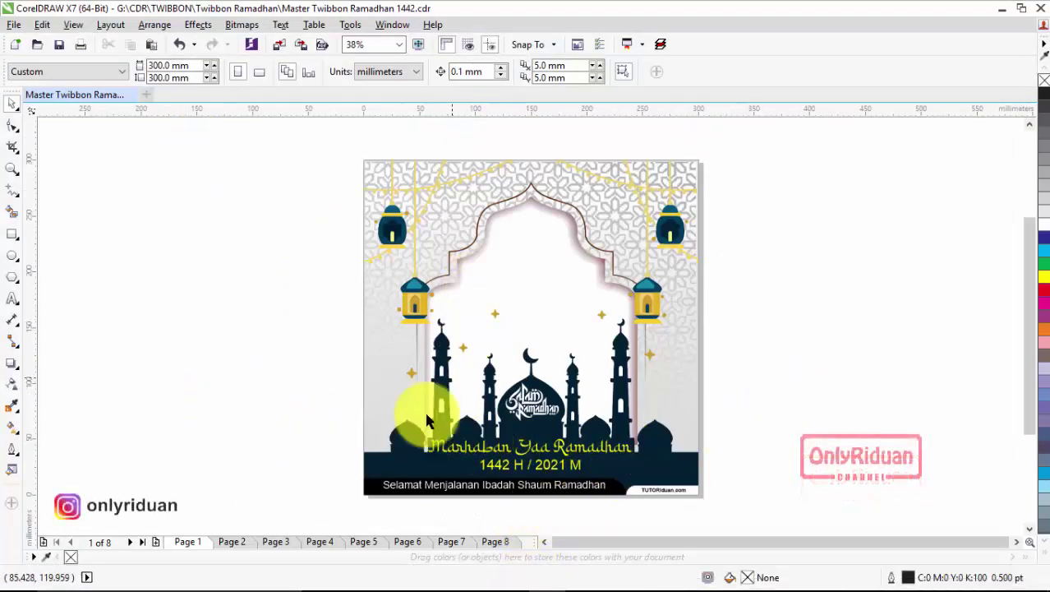
click(230, 543)
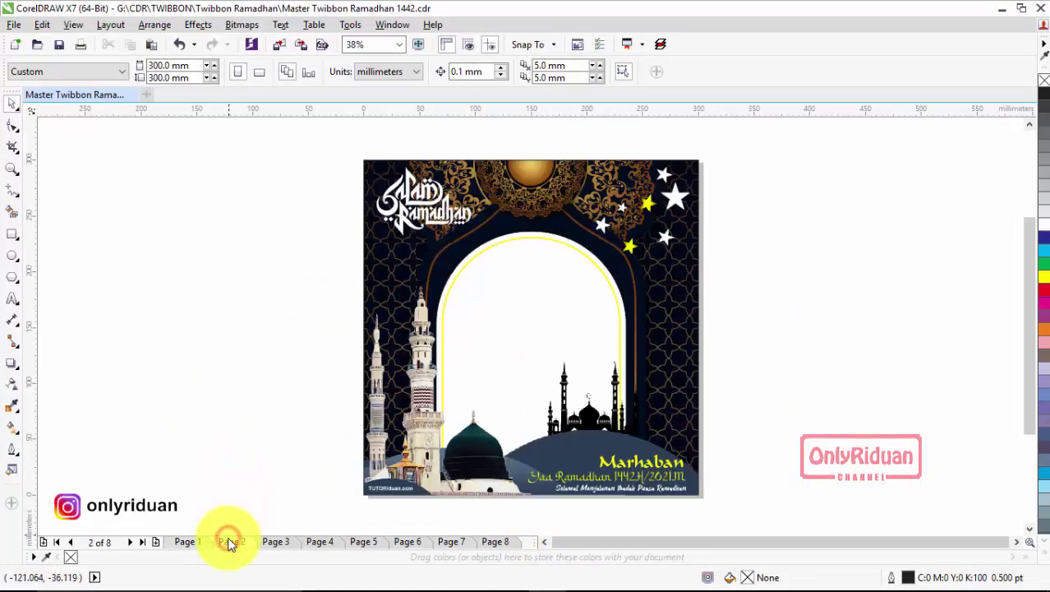
click(276, 542)
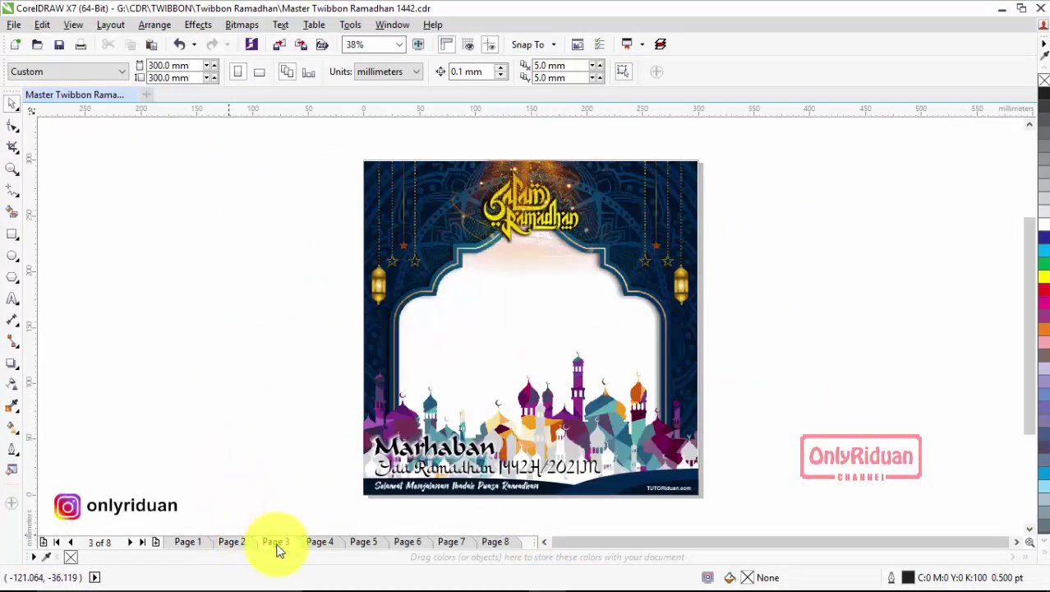
click(320, 544)
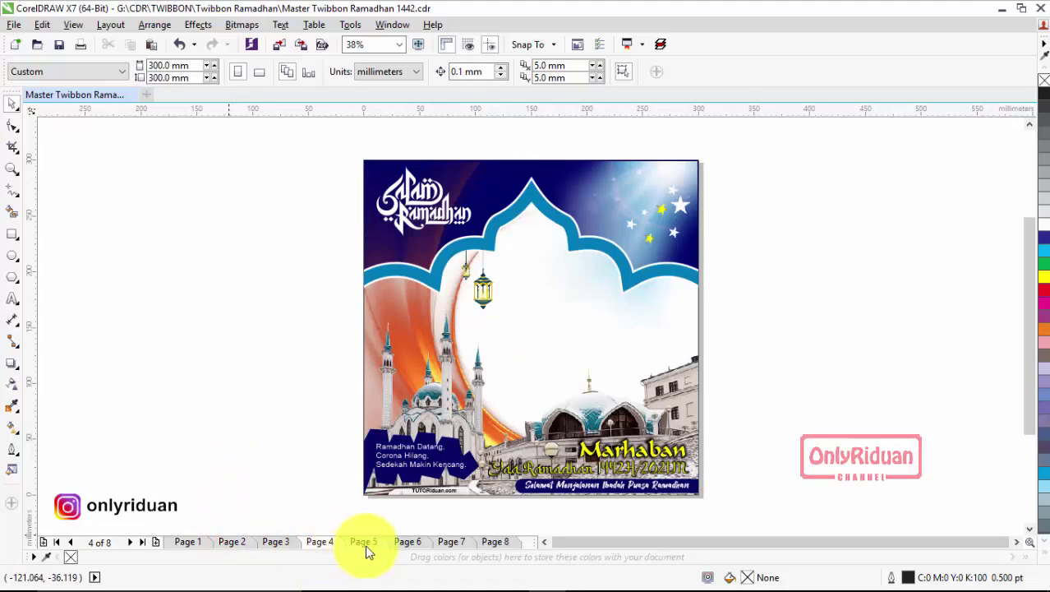
click(406, 542)
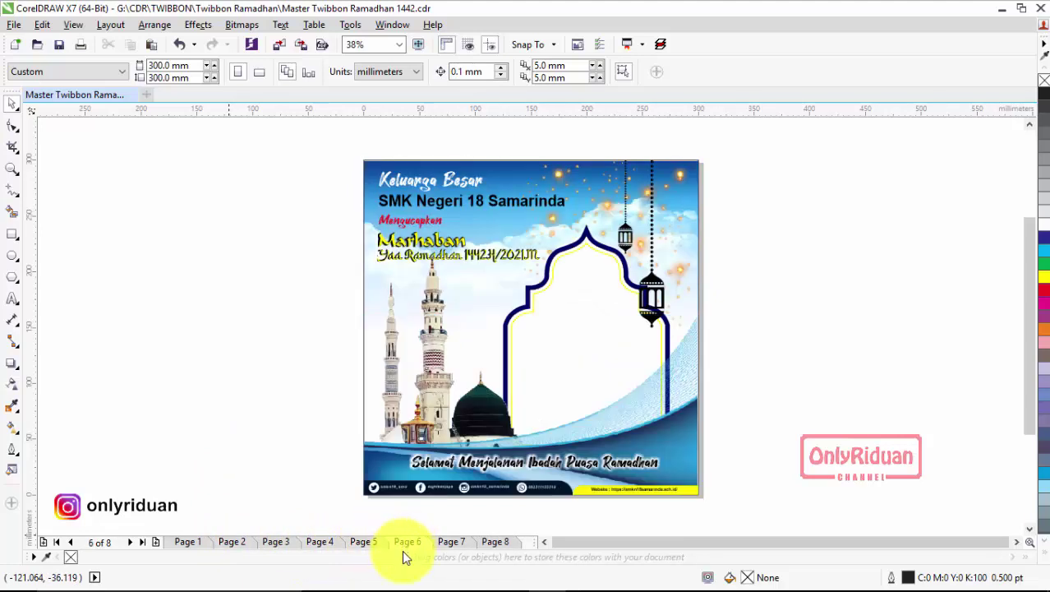
click(438, 544)
click(487, 544)
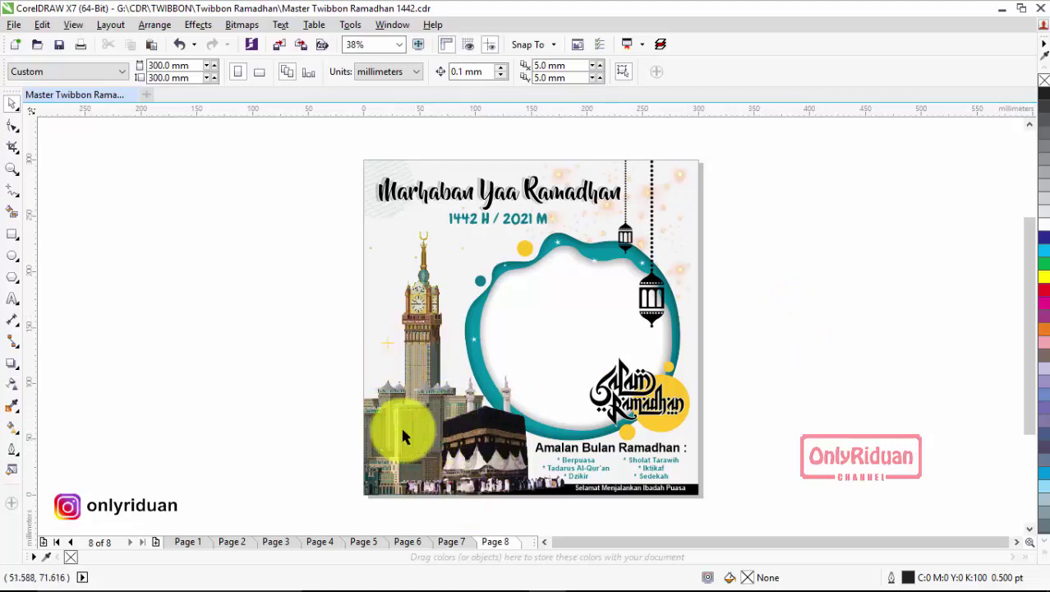
click(448, 543)
mouse_move(427, 575)
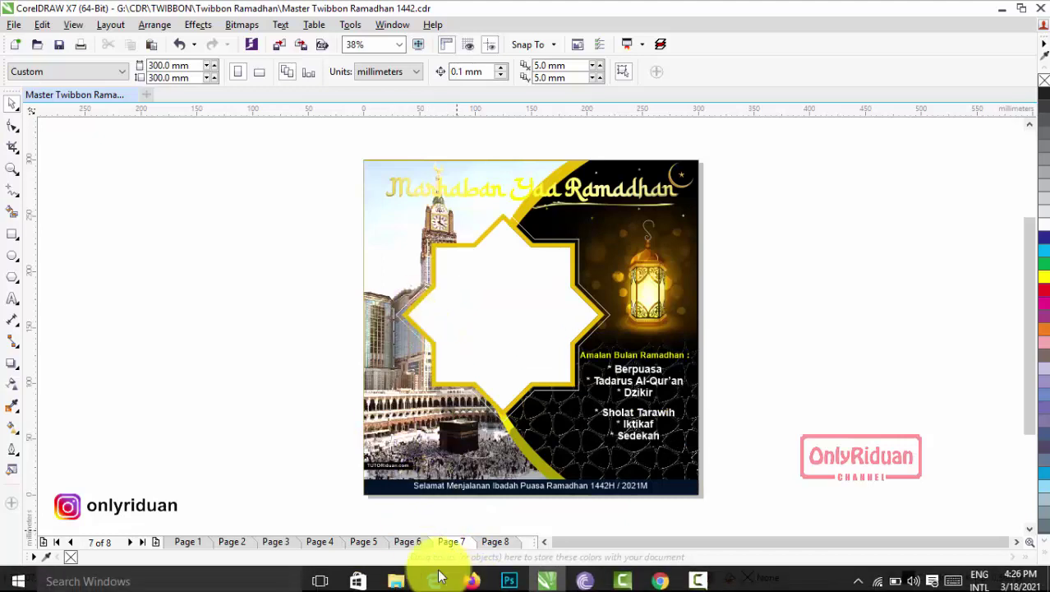
click(411, 544)
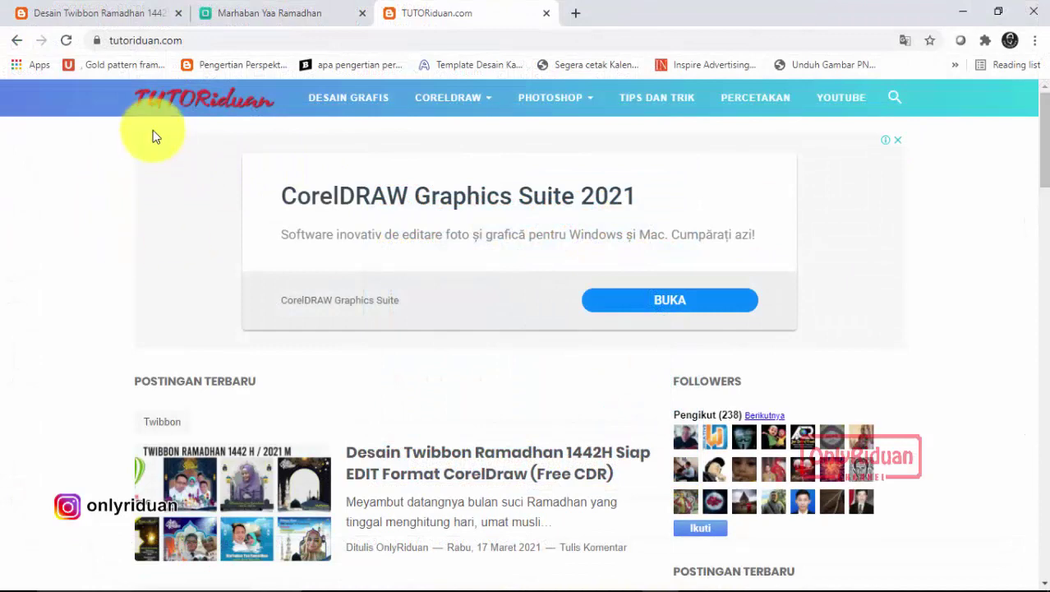
Search the TUTORiduan site for "Situs PNG" and open the article "10 Situs Penyedia Gambar PNG Gratis Terlengkap".
click(890, 98)
click(569, 336)
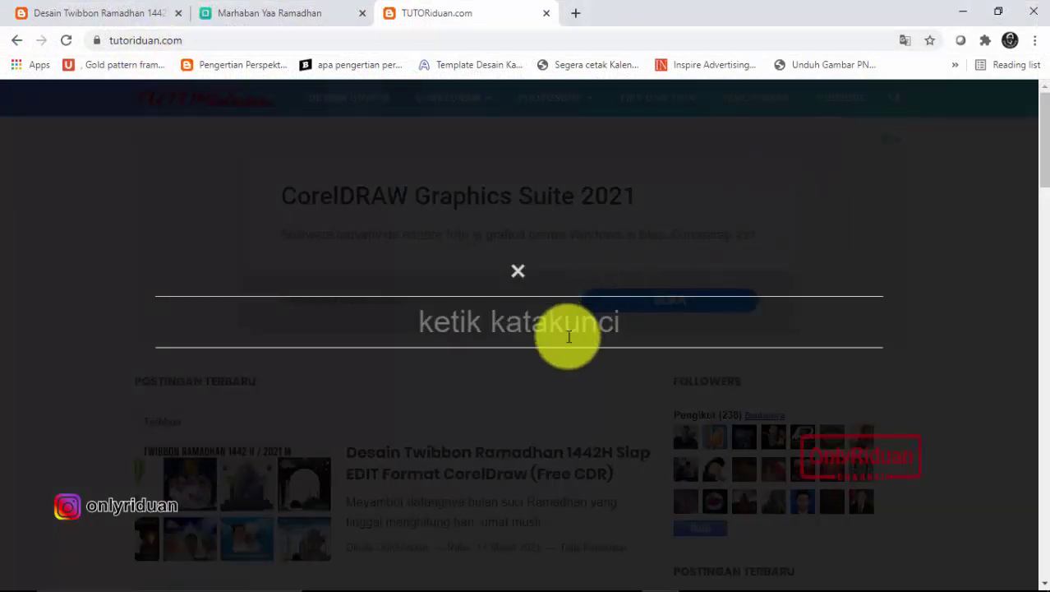
text(Sit)
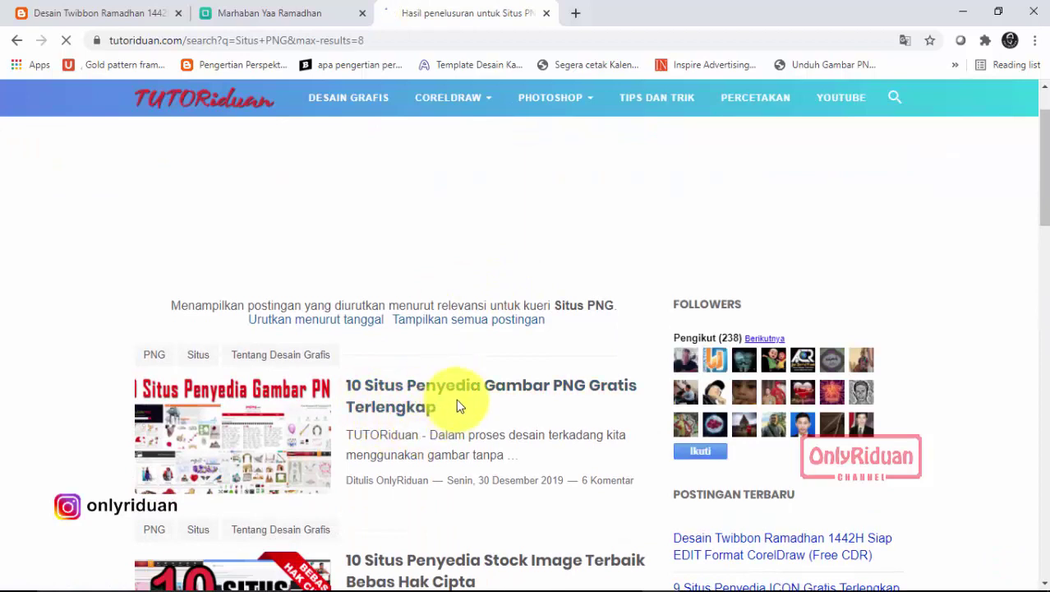
scroll(452, 398, down, 1)
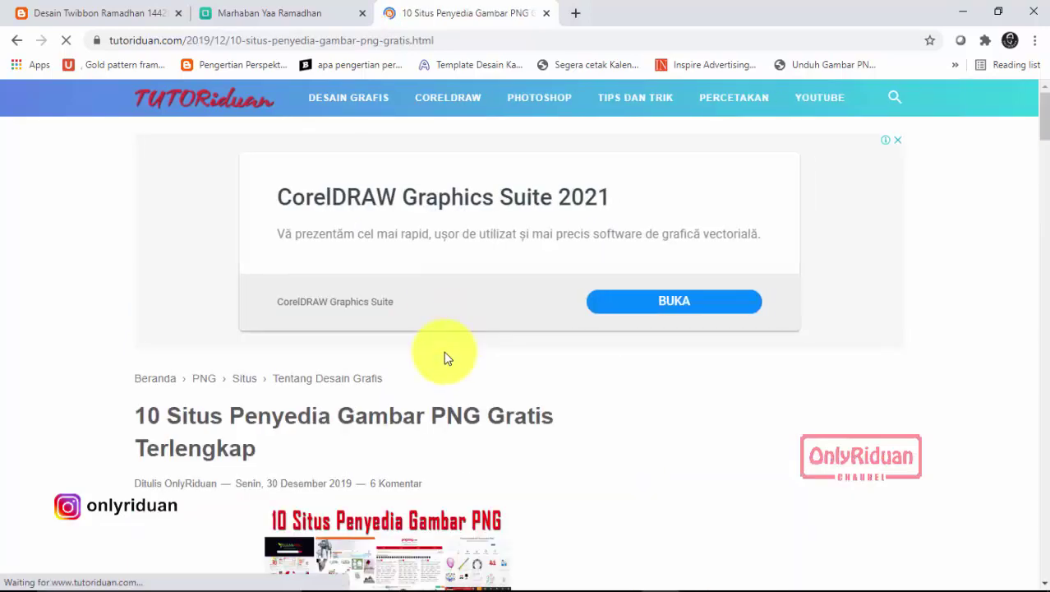
Go through the article's list of free PNG sites and open the HiClipart website from it.
scroll(447, 361, down, 10)
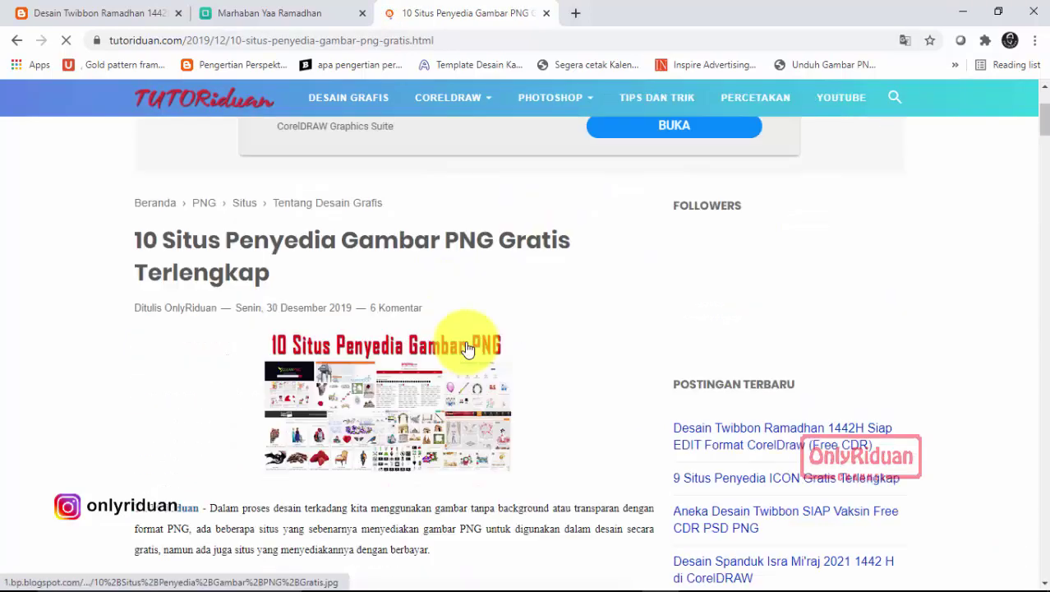
scroll(419, 267, down, 2)
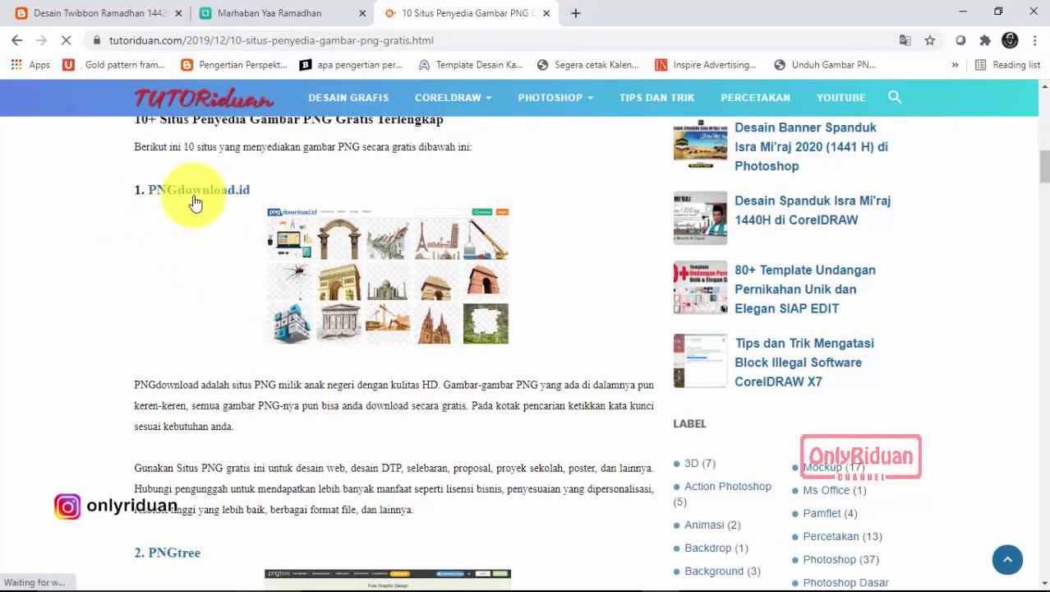
scroll(406, 282, down, 16)
scroll(406, 282, down, 16)
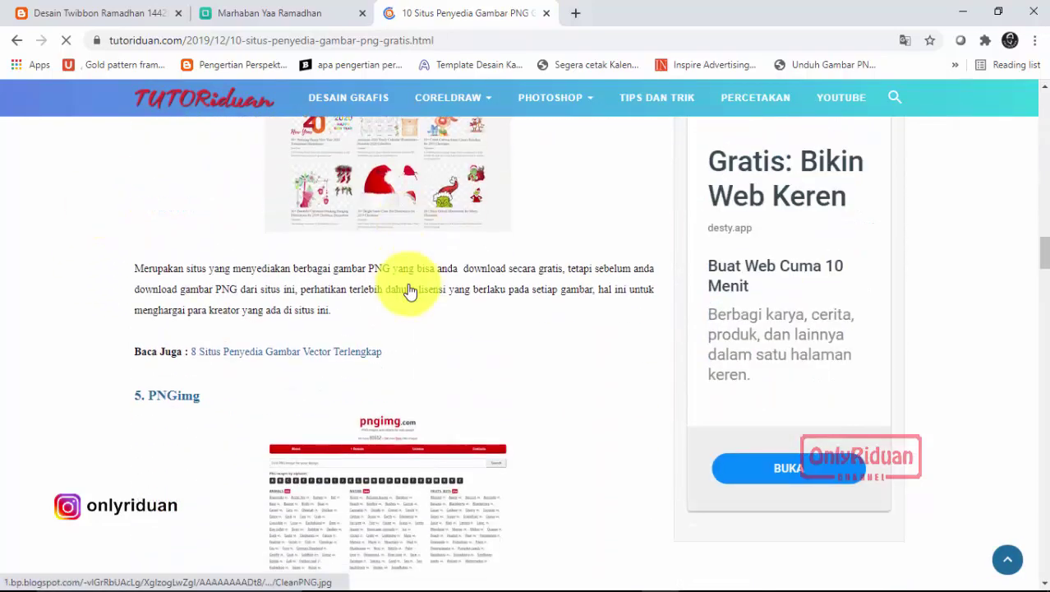
scroll(413, 294, down, 15)
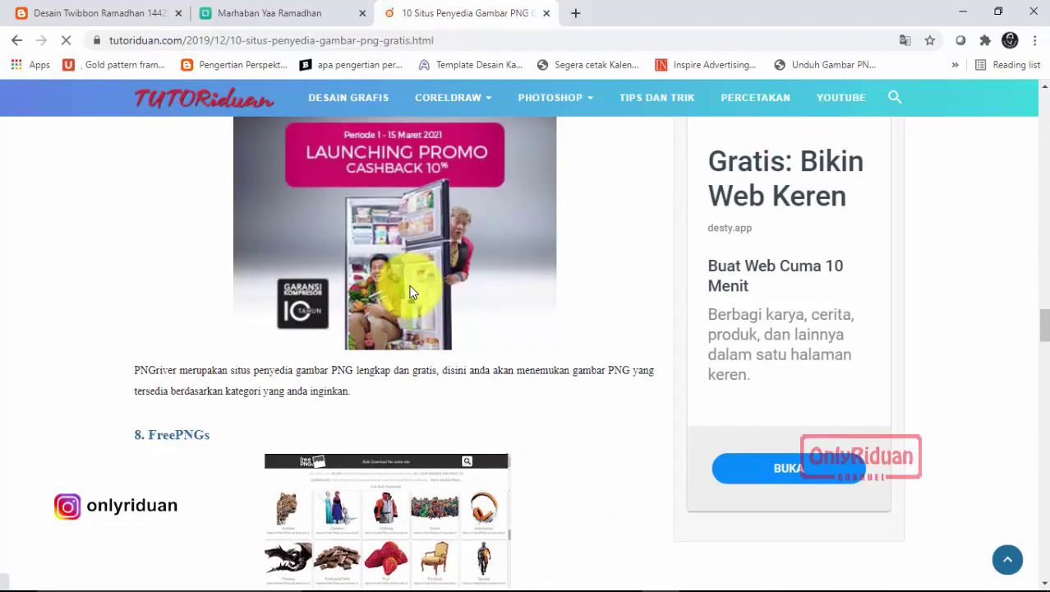
scroll(412, 293, down, 5)
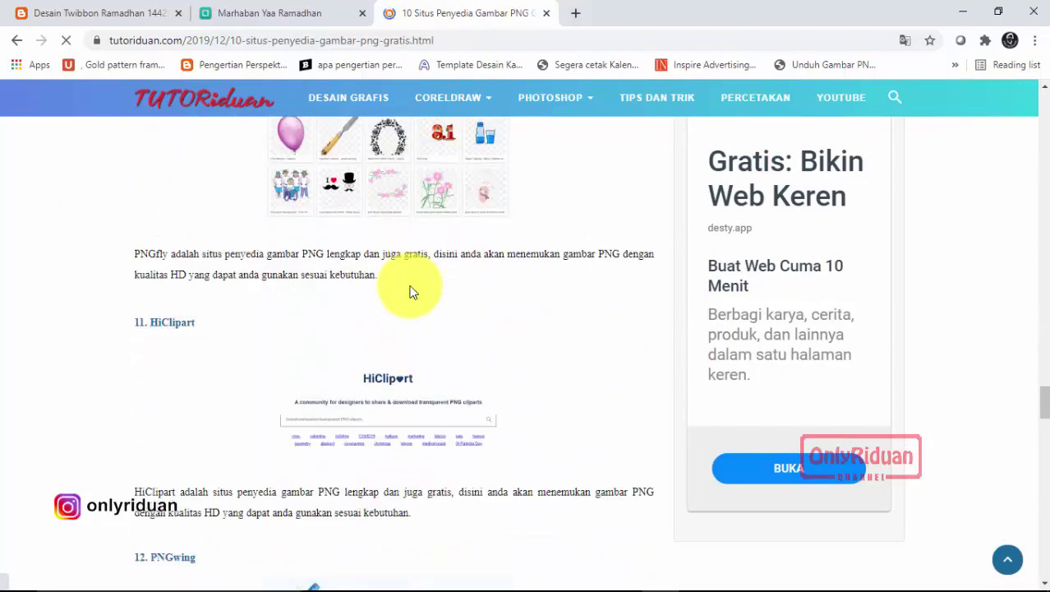
scroll(404, 285, up, 1)
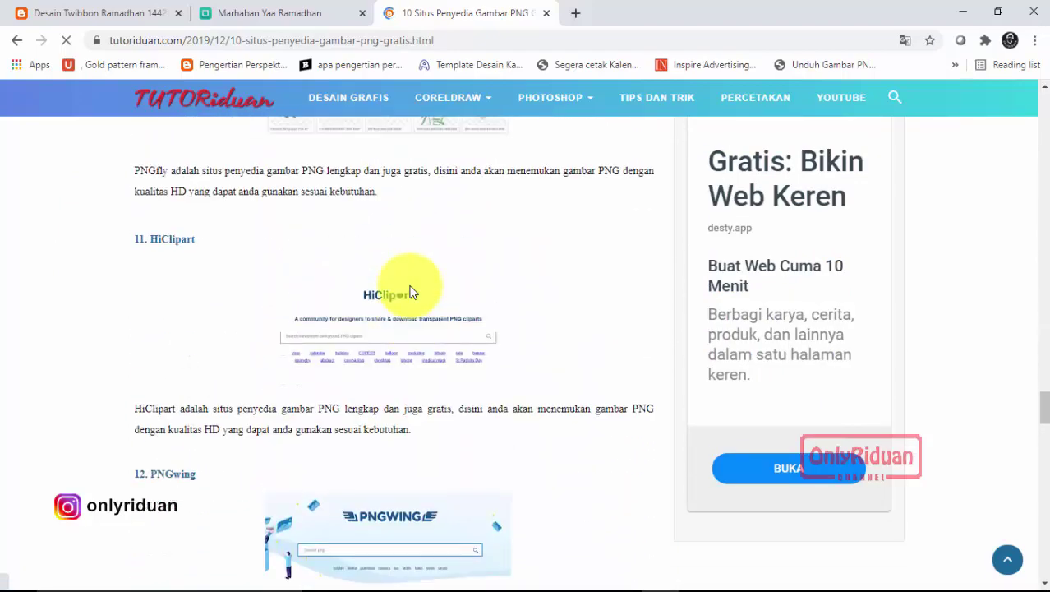
click(184, 250)
click(645, 14)
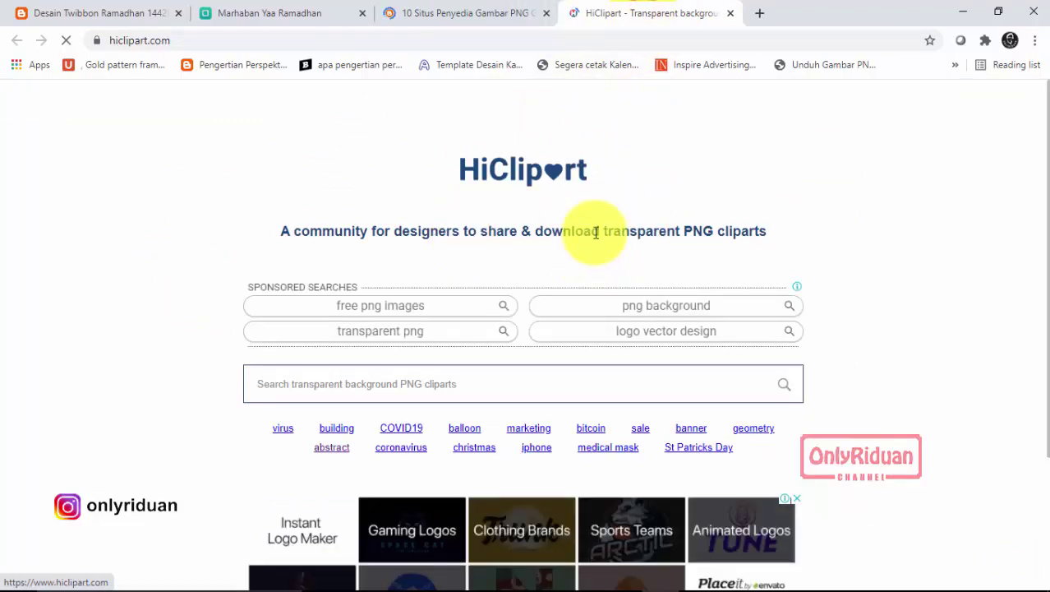
Search HiClipart for "makkah" and browse the transparent PNG cliparts.
click(338, 387)
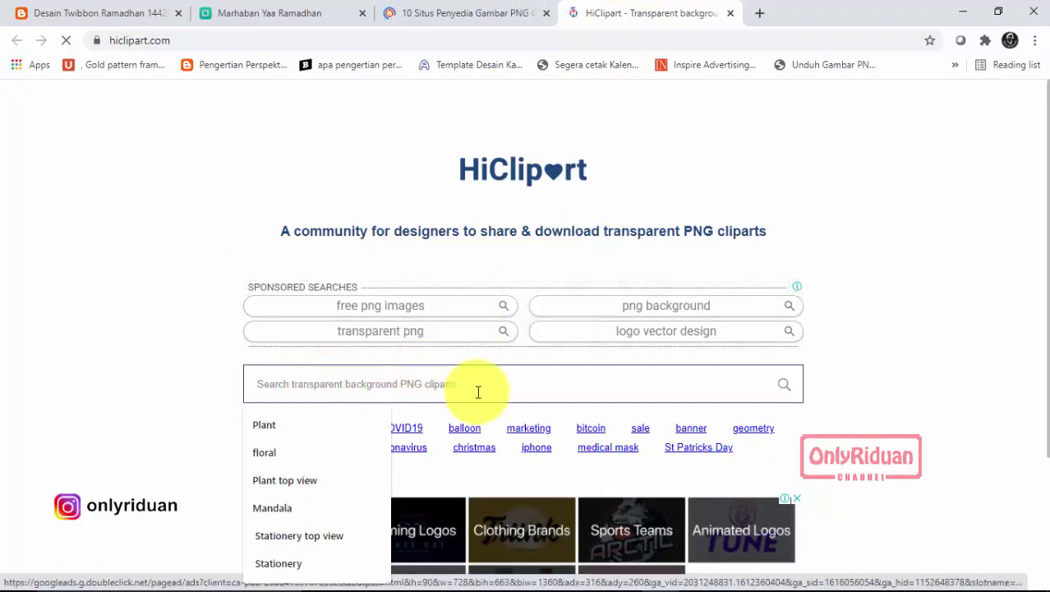
text(makkah)
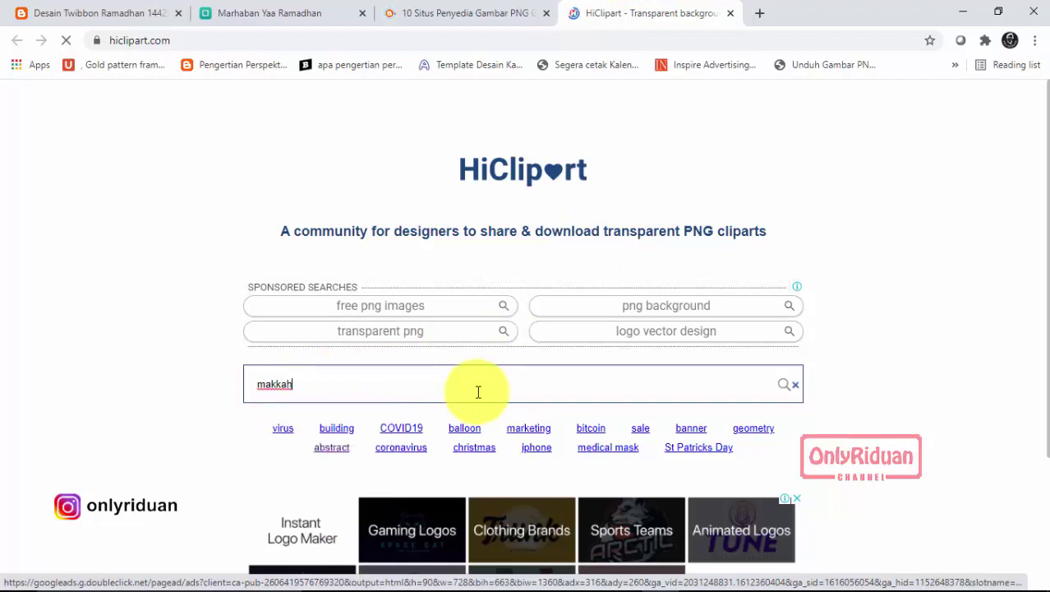
key(Return)
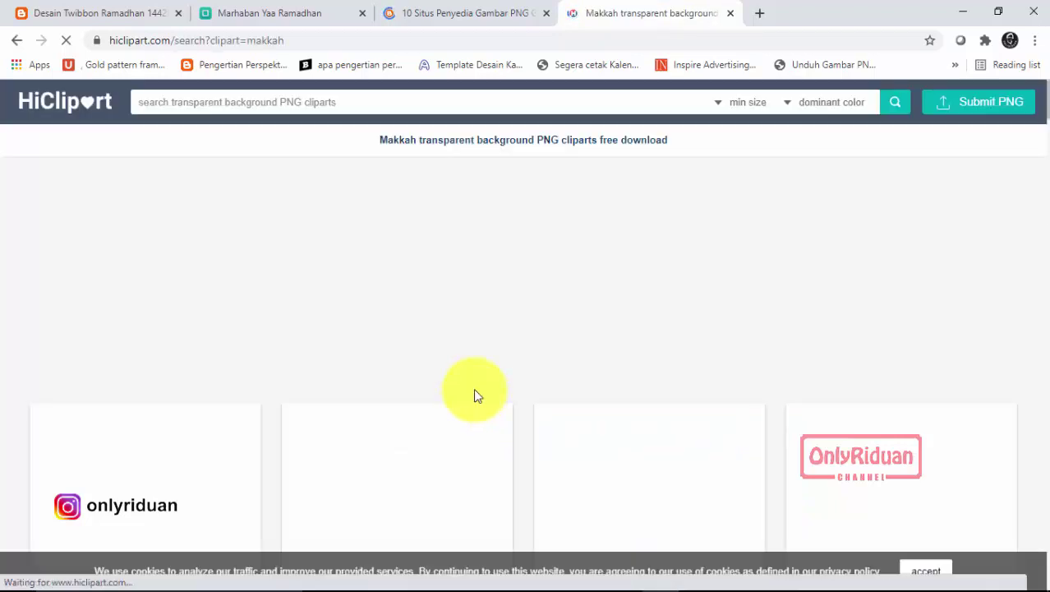
scroll(476, 280, down, 3)
scroll(457, 285, down, 8)
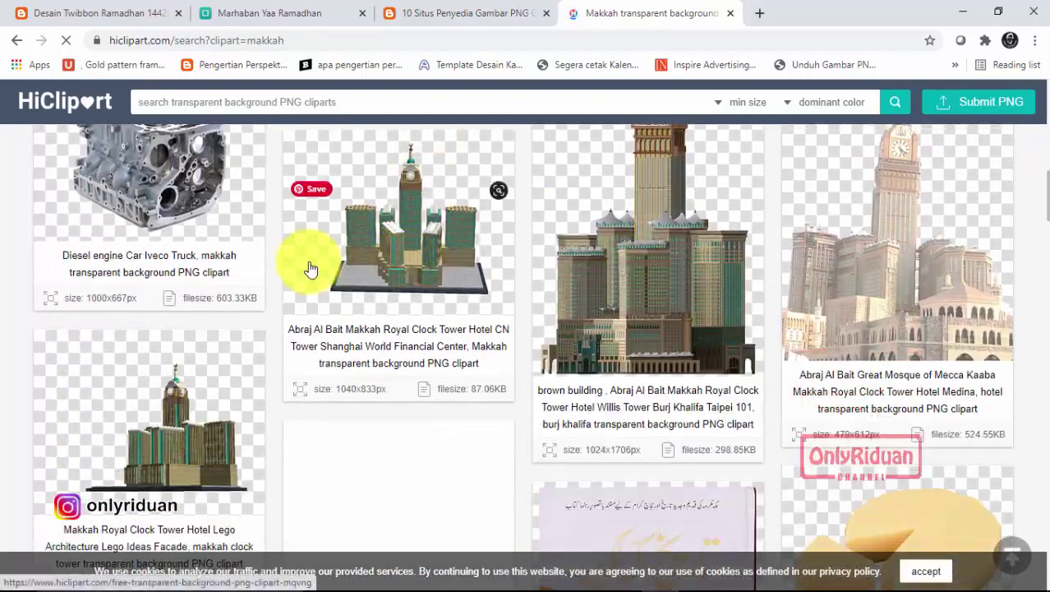
scroll(616, 291, down, 7)
scroll(453, 300, down, 4)
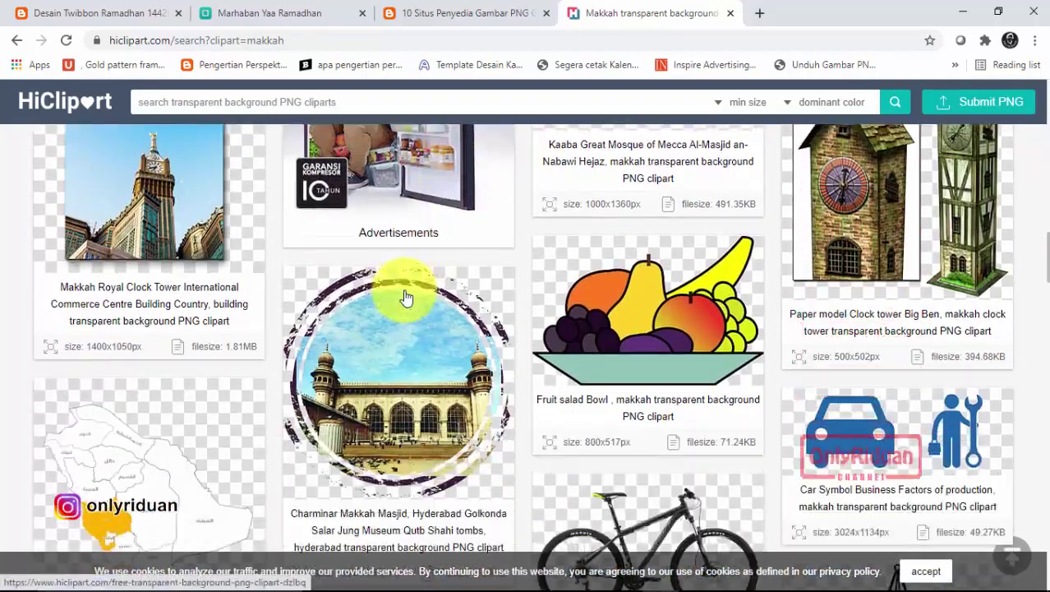
Look through the remaining makkah clipart results and return to the start of the list.
scroll(419, 296, down, 11)
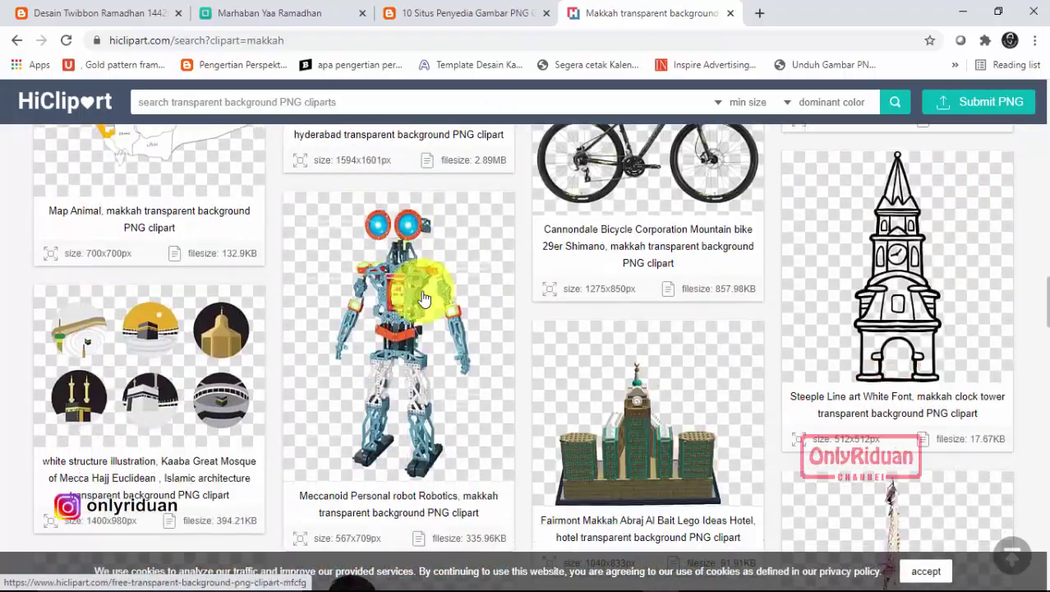
scroll(667, 314, down, 3)
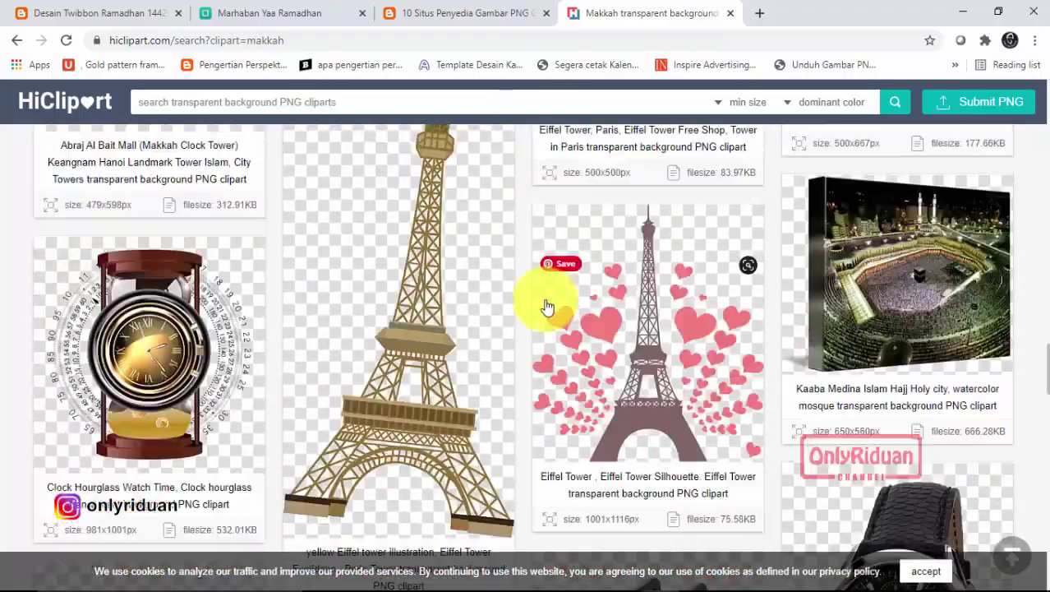
scroll(553, 293, up, 5)
scroll(529, 286, up, 15)
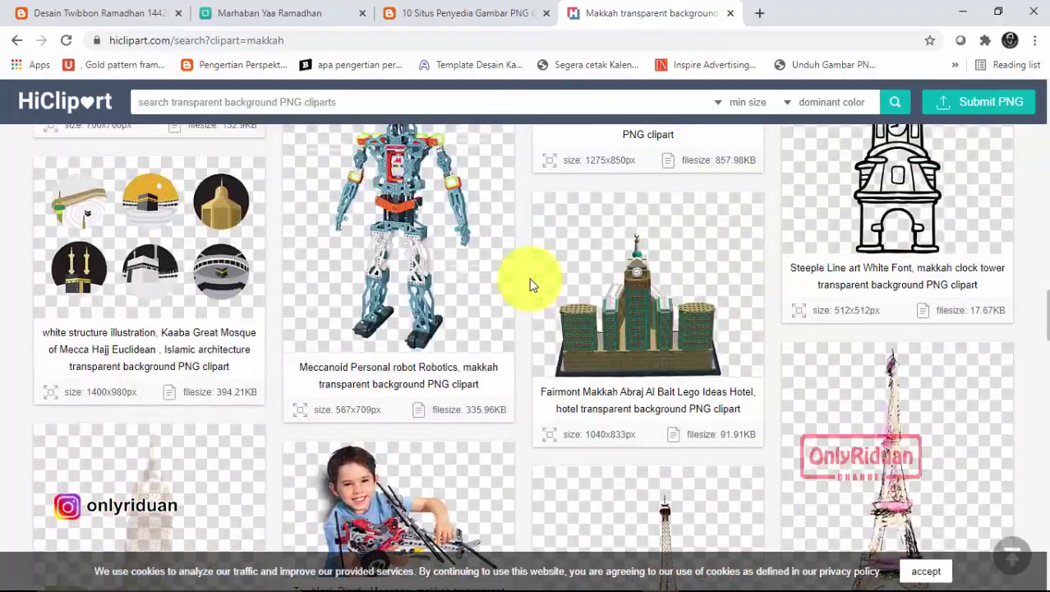
scroll(529, 280, up, 2)
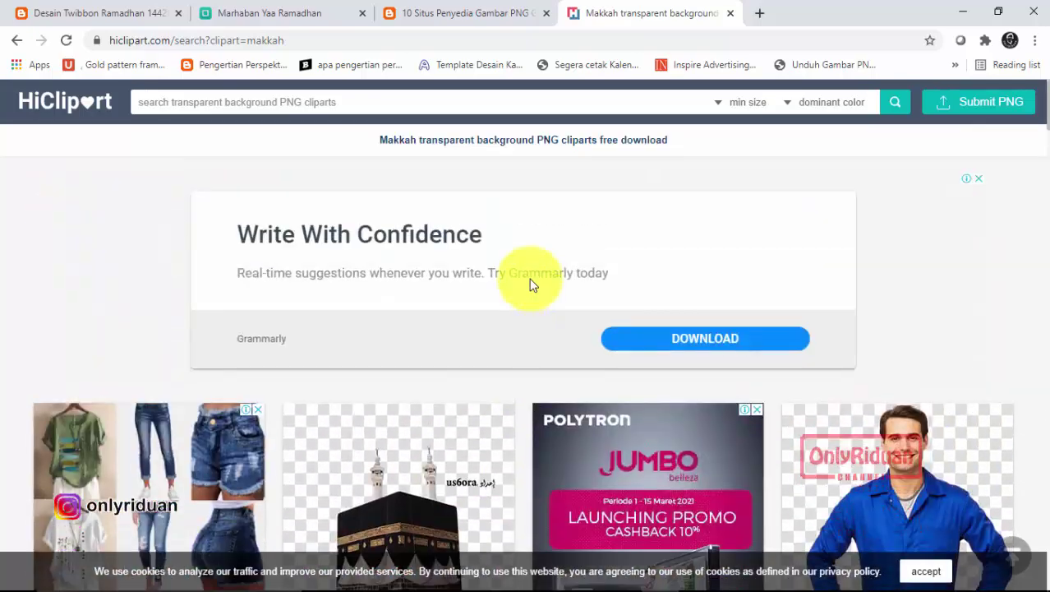
Open the "People beside Kaaba" PNG clipart and look through its download page and related clipart images.
scroll(529, 279, down, 3)
click(436, 306)
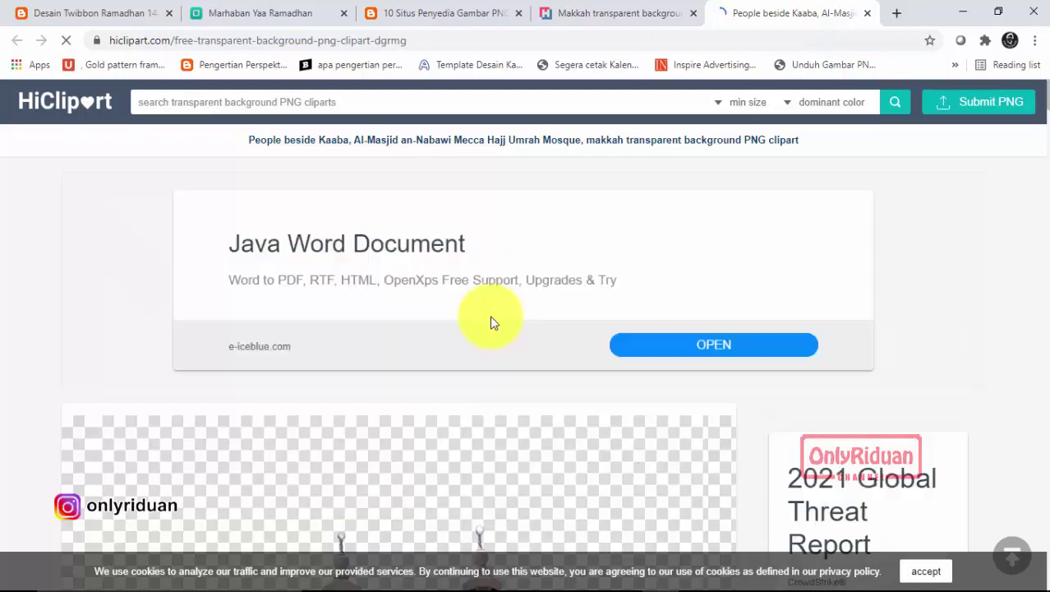
scroll(493, 322, down, 15)
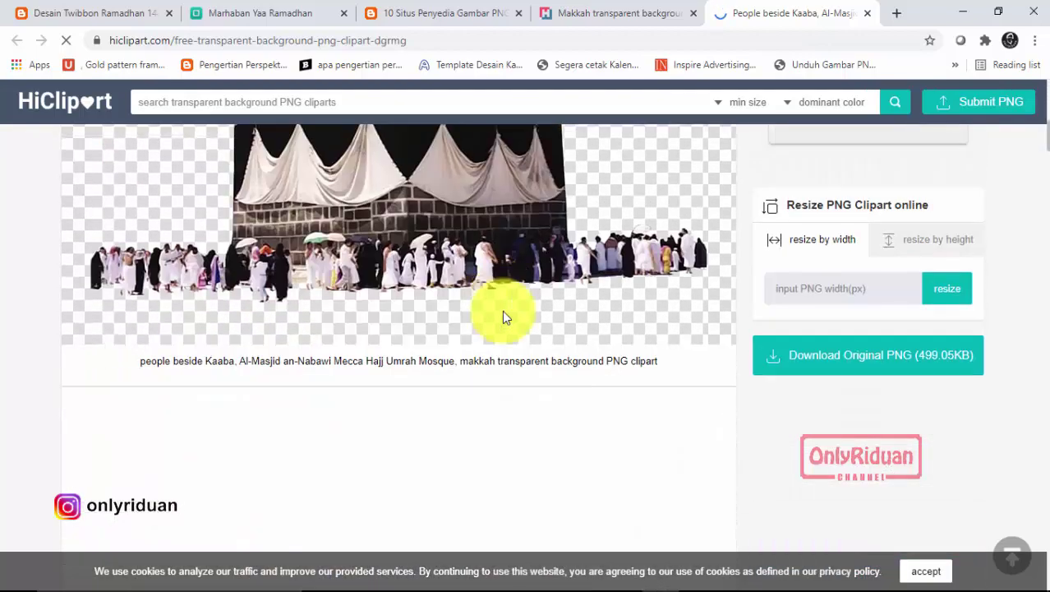
scroll(506, 310, down, 8)
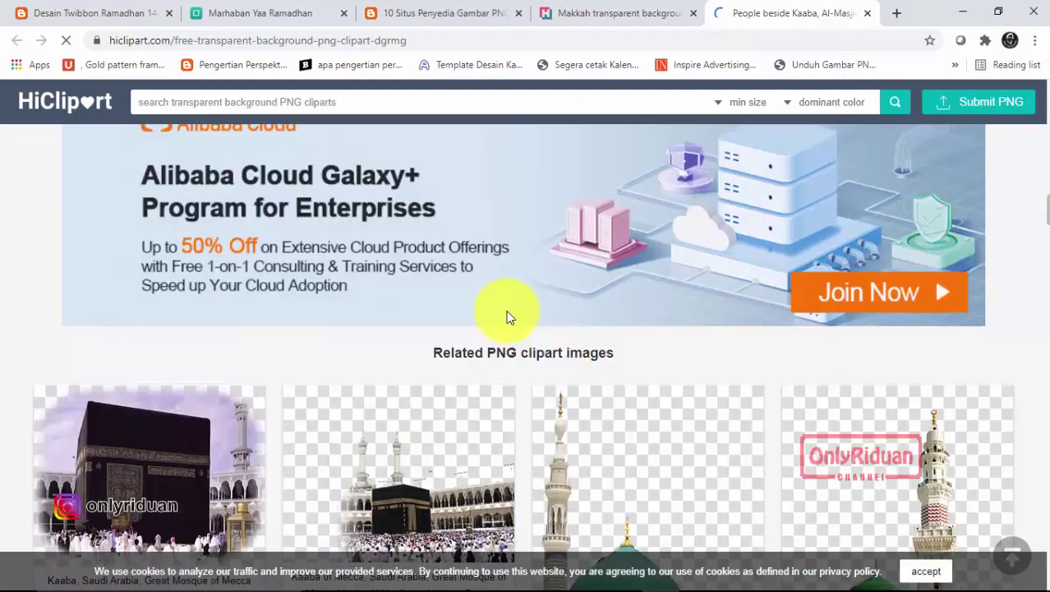
scroll(443, 308, down, 10)
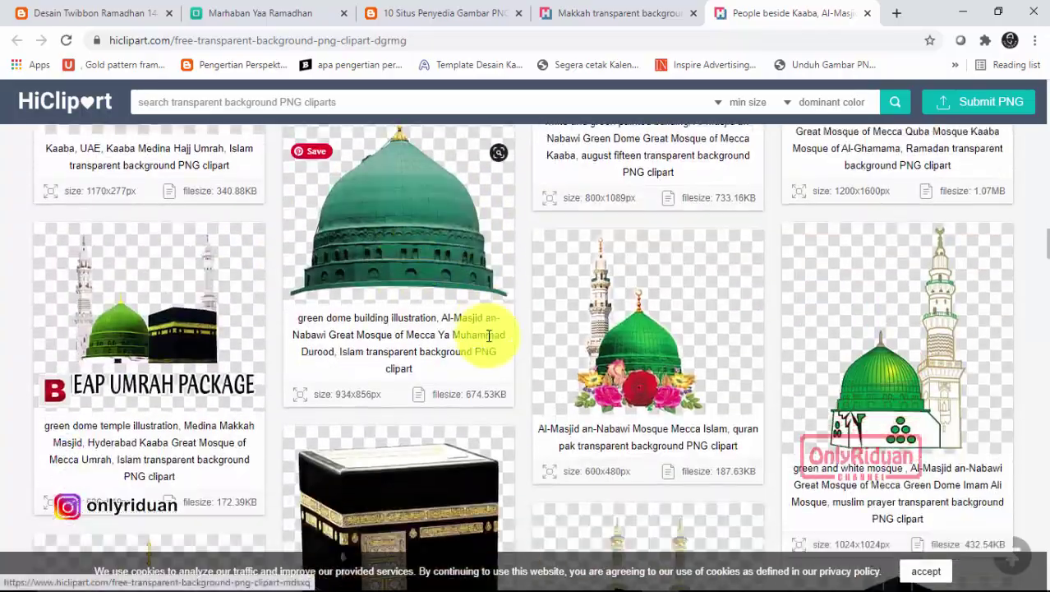
scroll(380, 328, down, 7)
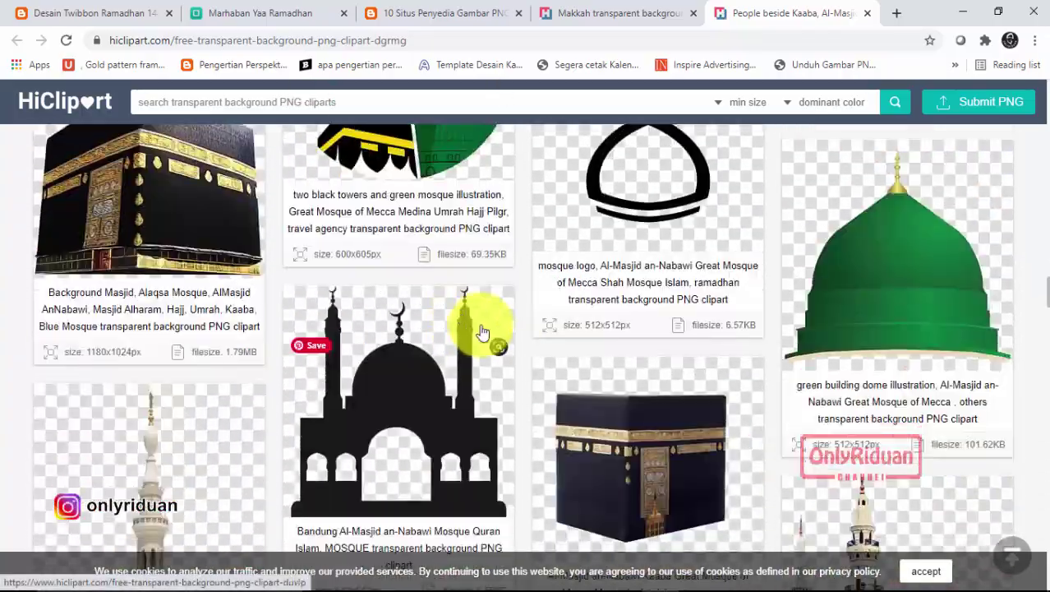
scroll(483, 331, up, 3)
scroll(483, 331, up, 15)
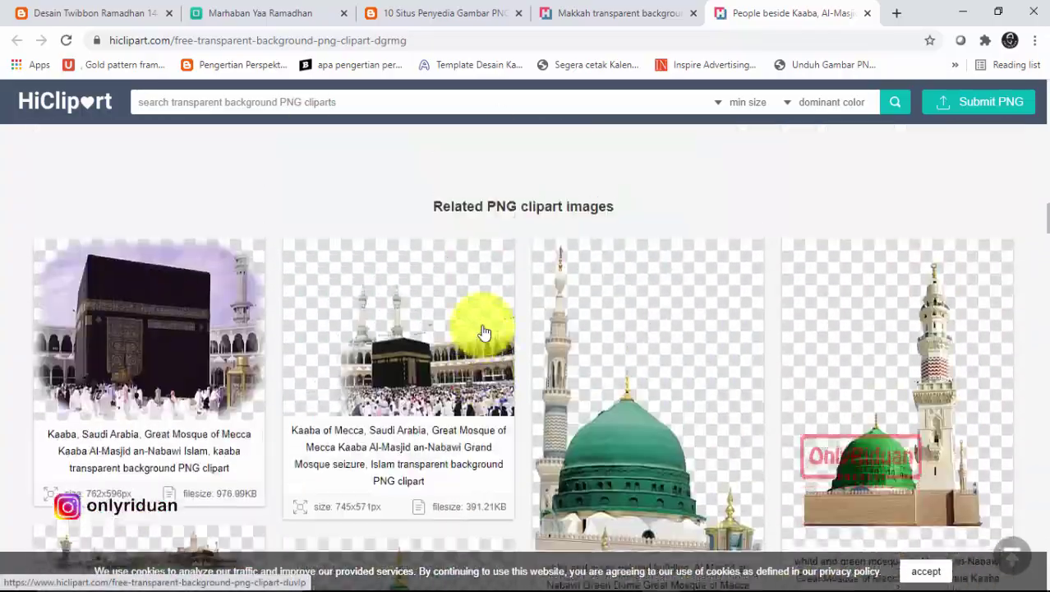
scroll(483, 331, up, 3)
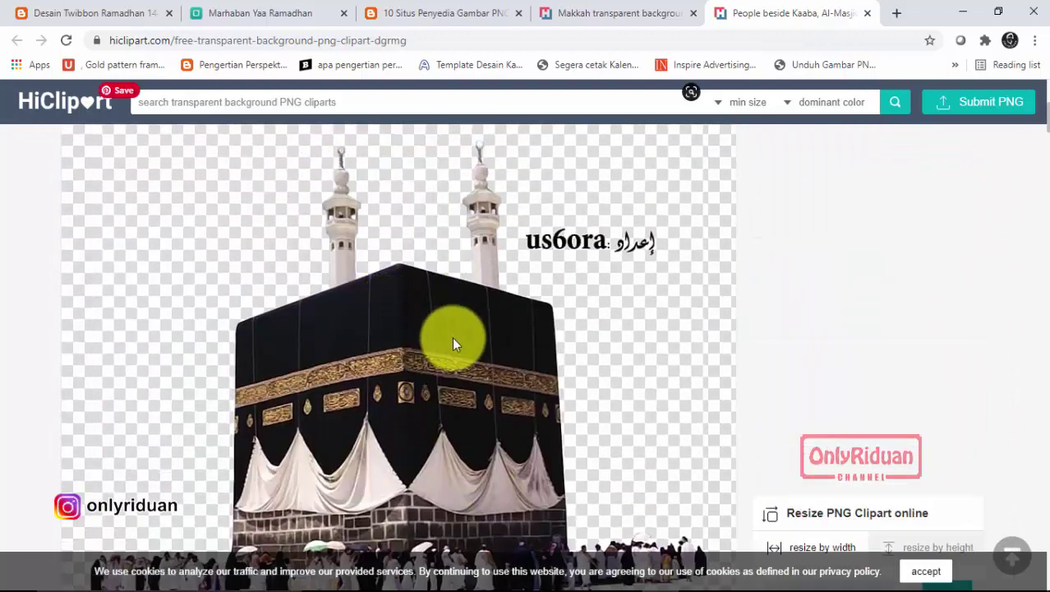
scroll(452, 344, down, 7)
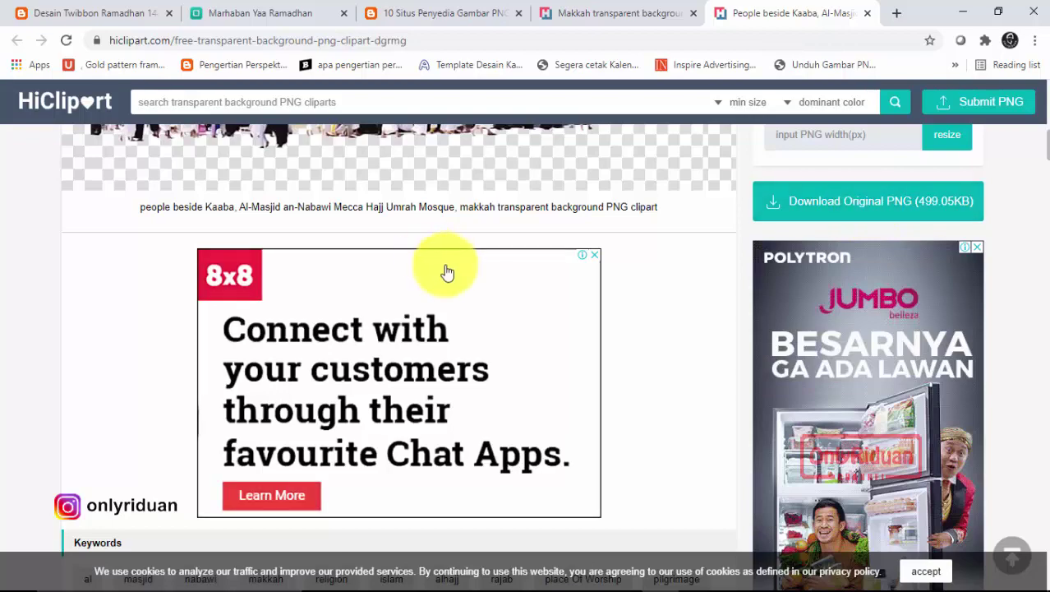
scroll(518, 287, down, 10)
scroll(517, 294, down, 6)
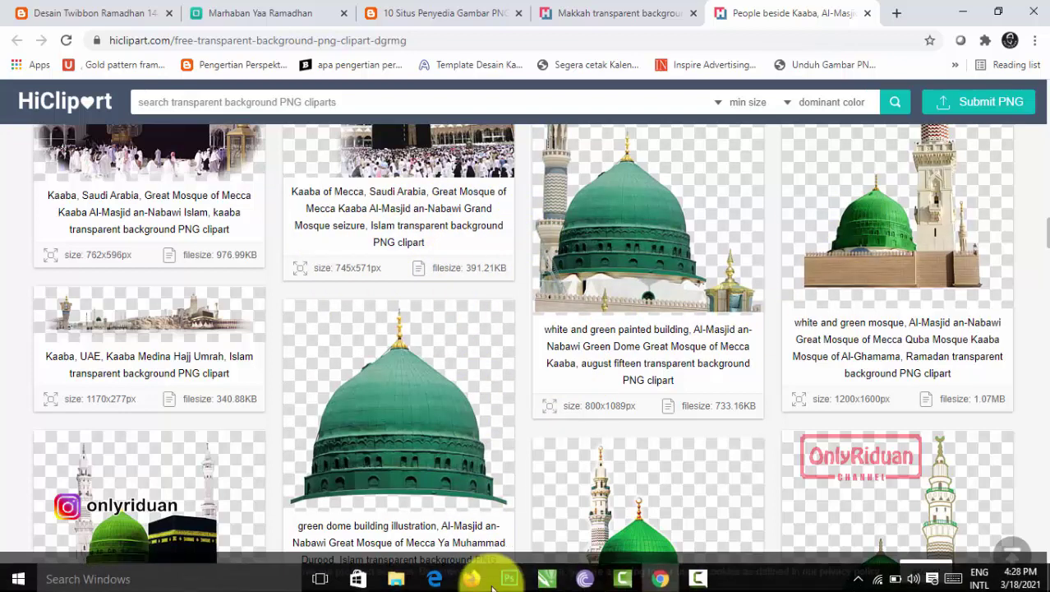
Switch to CorelDRAW and review the photo-based twibbon designs on pages 6 and 7, then return to page 1.
click(556, 582)
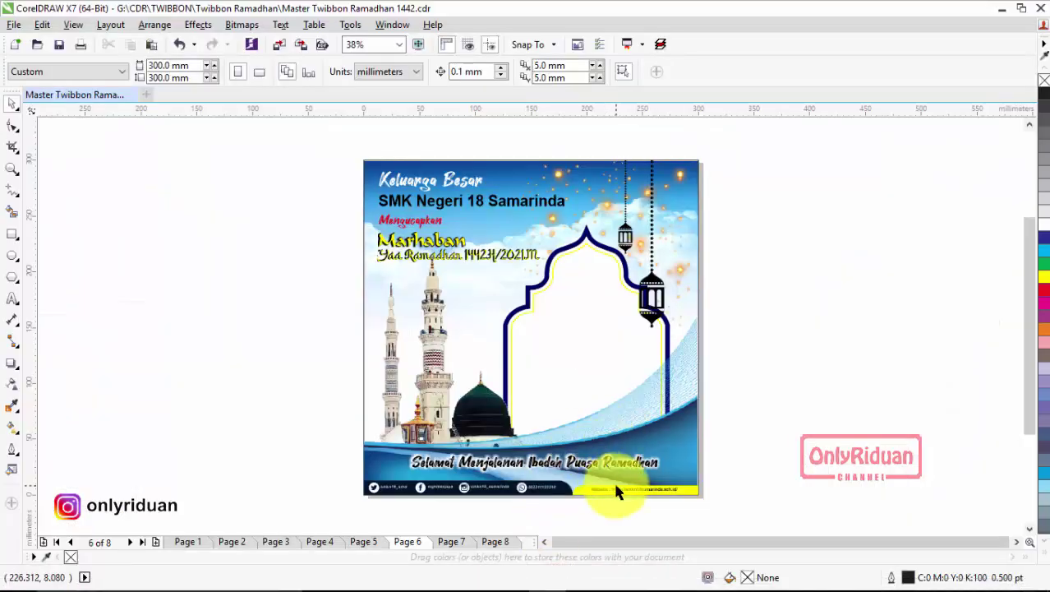
click(432, 381)
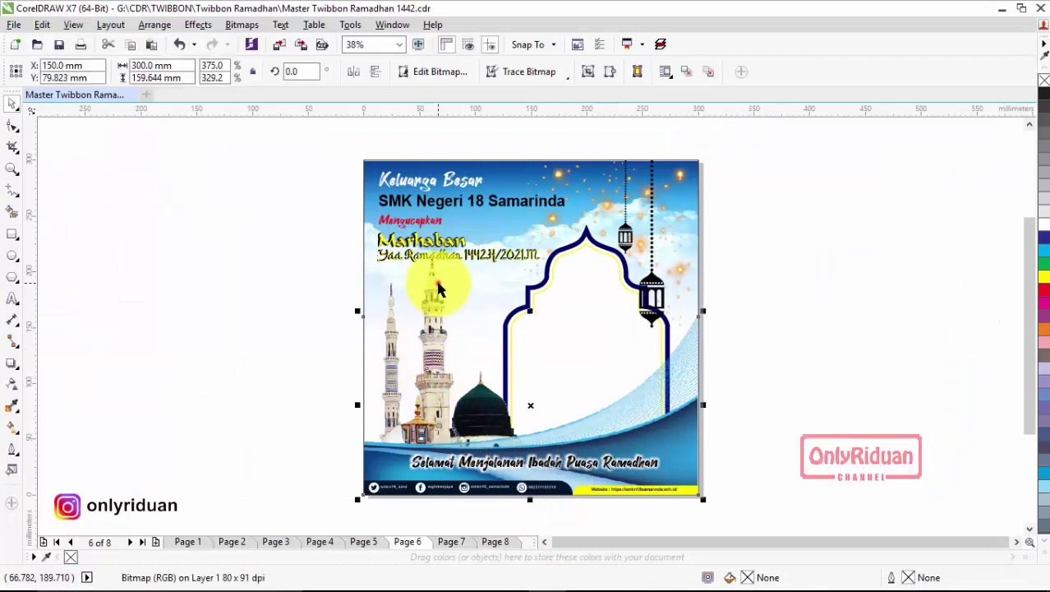
click(456, 541)
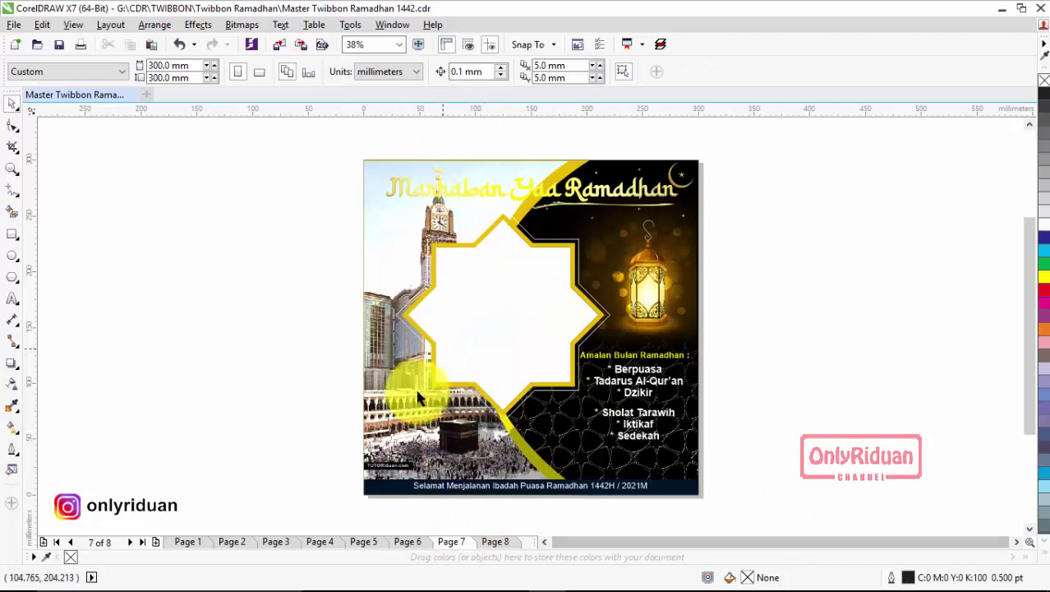
click(195, 542)
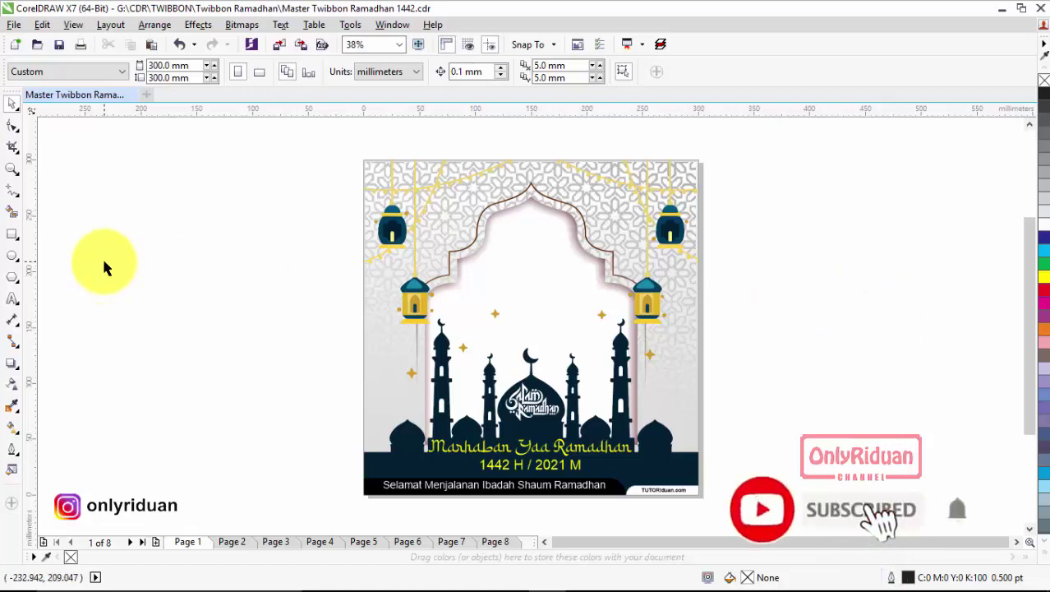
Create a new one-page 300 × 300 mm document in CMYK with 300 dpi rendering resolution.
click(146, 96)
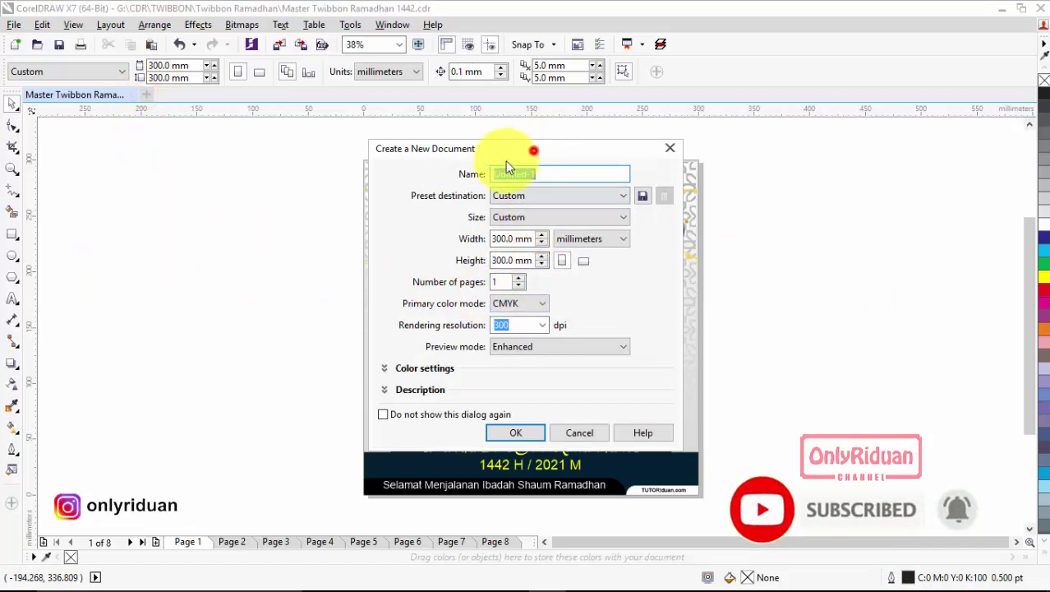
drag(533, 148, 465, 170)
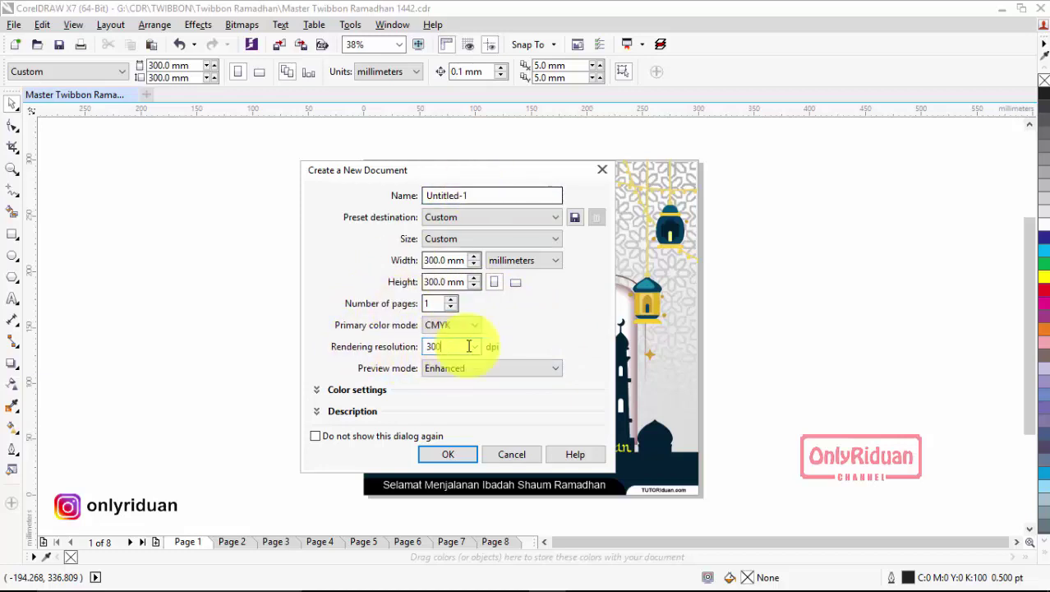
click(448, 455)
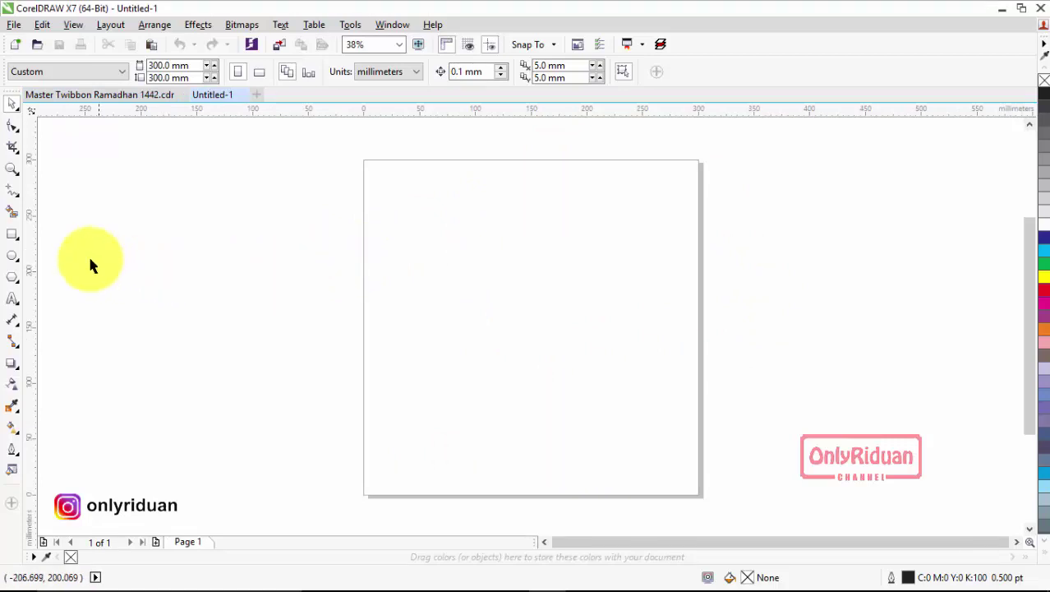
Add a 300 × 300 mm rectangle that exactly covers the page and deselect it.
double_click(13, 237)
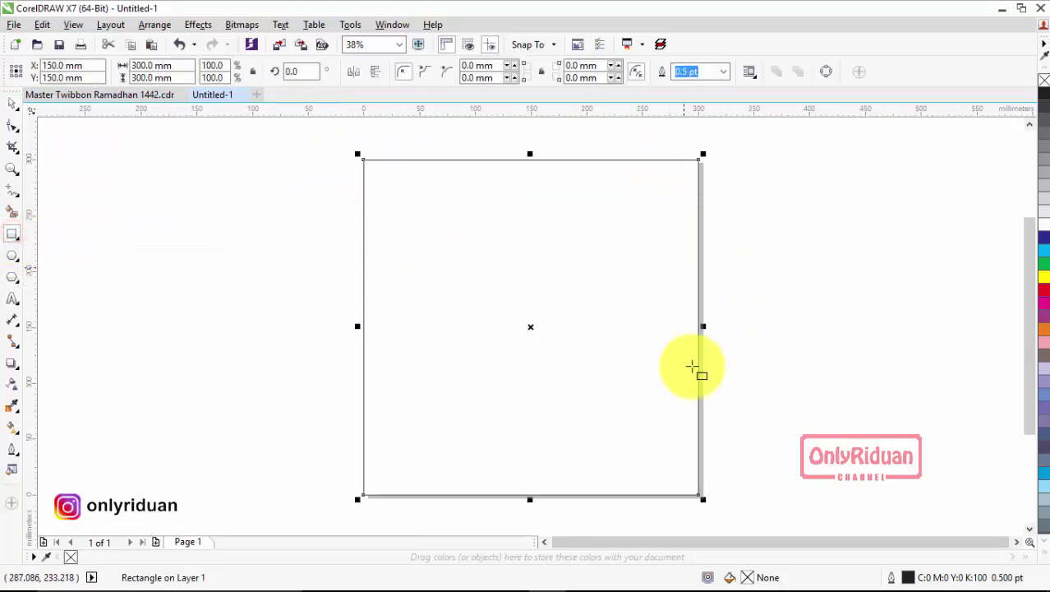
click(12, 104)
click(278, 223)
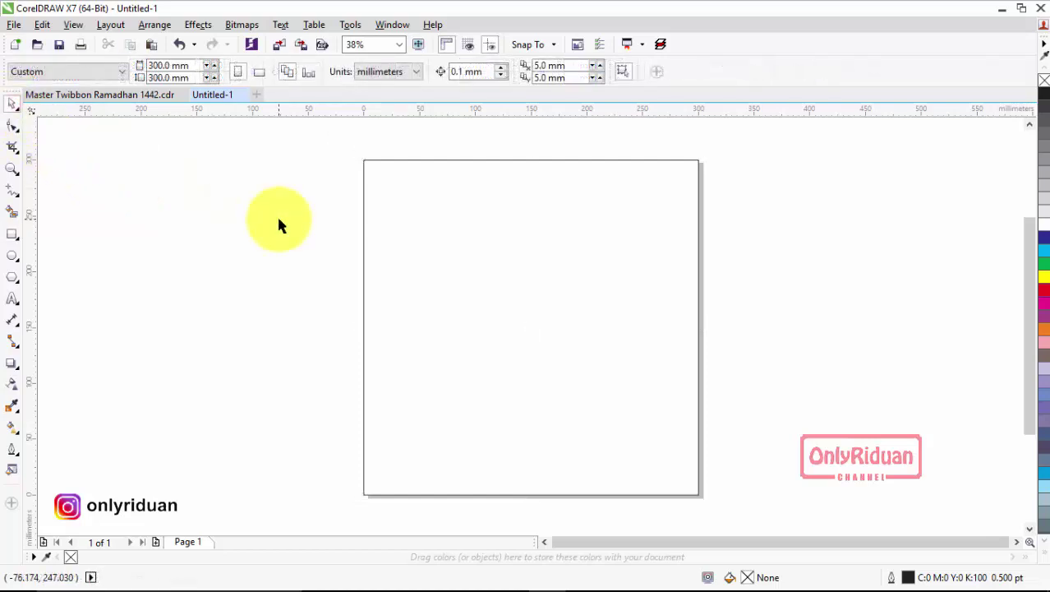
Copy the yellow arch outline from page 6 of the master twibbon file into the Untitled-1 document and place it beside the page's right edge.
click(123, 95)
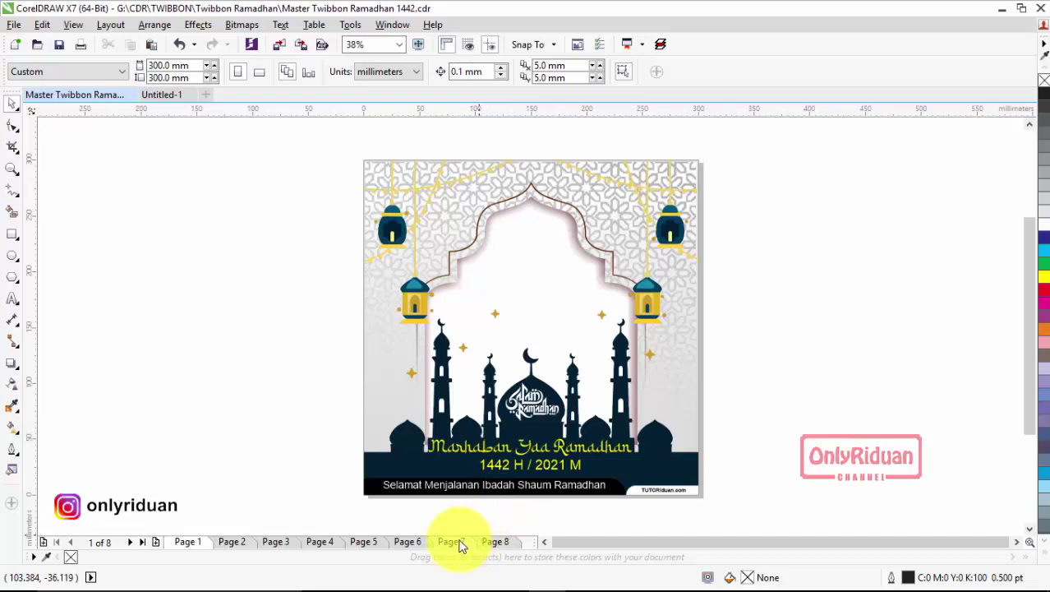
click(408, 541)
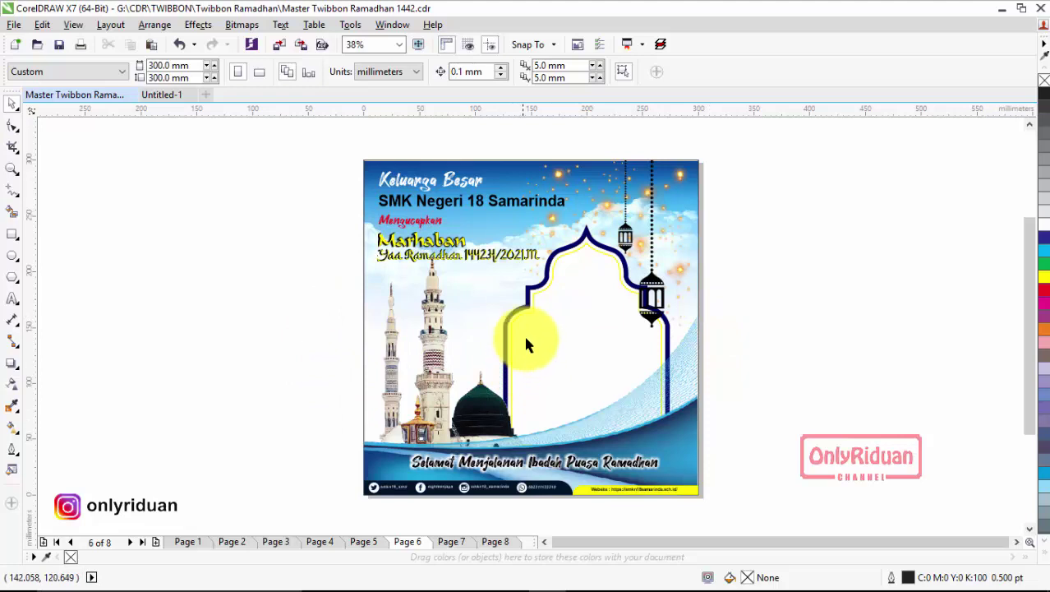
click(556, 262)
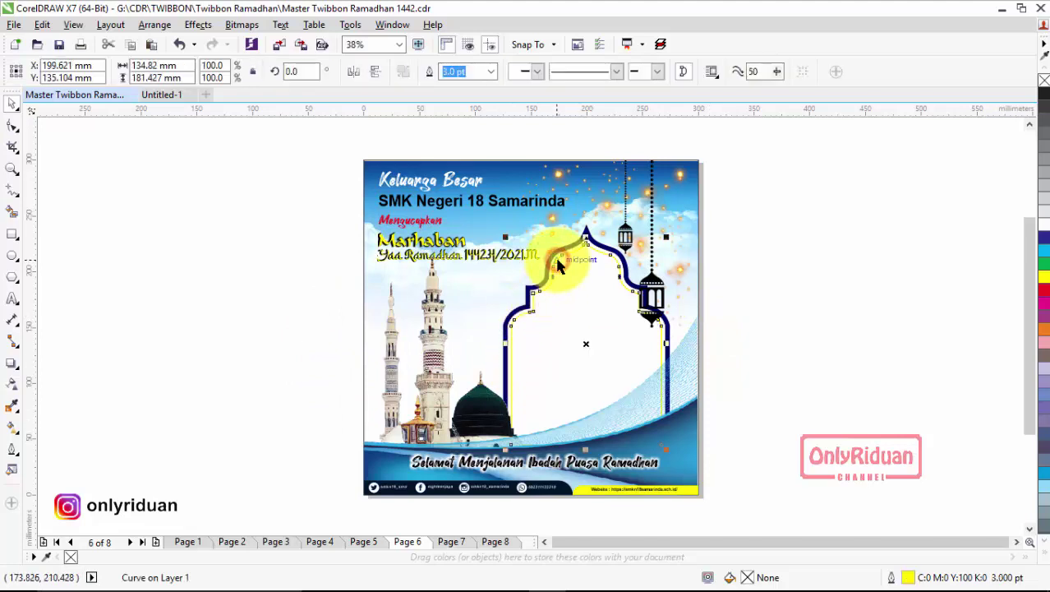
click(164, 96)
key(ctrl+v)
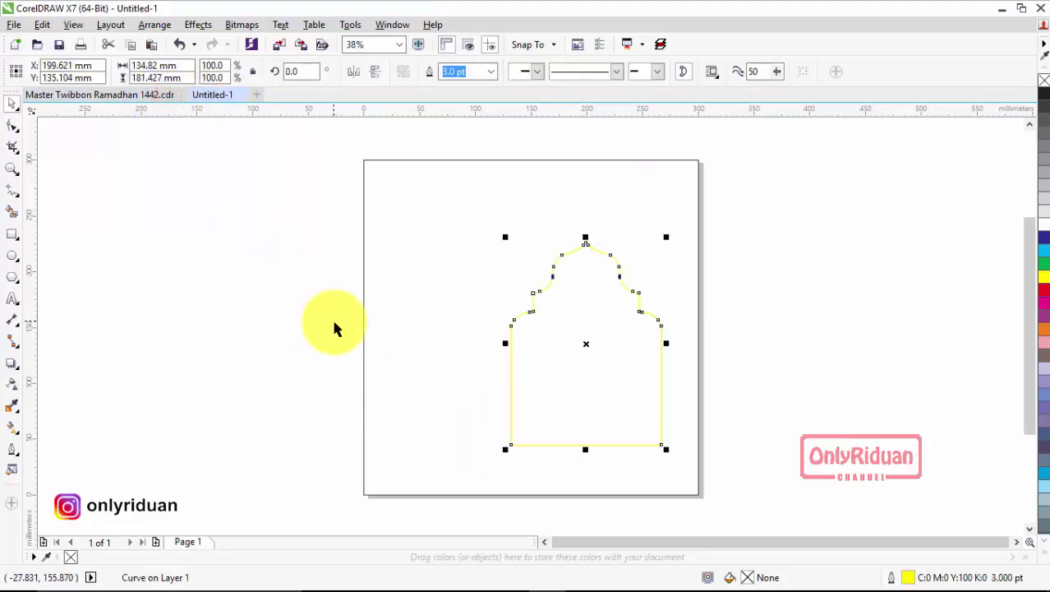
click(931, 376)
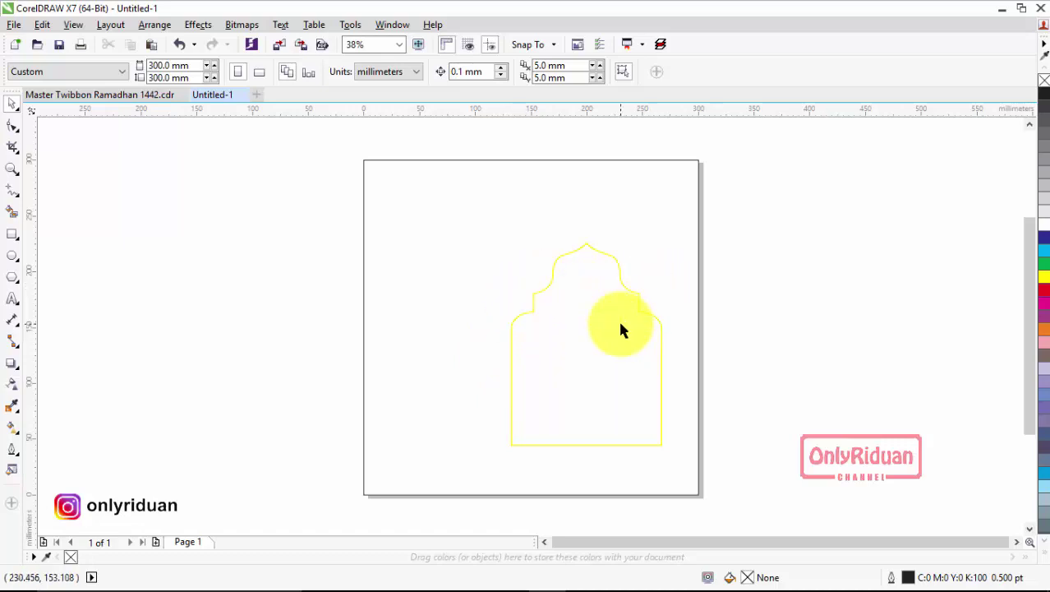
drag(597, 360, 802, 359)
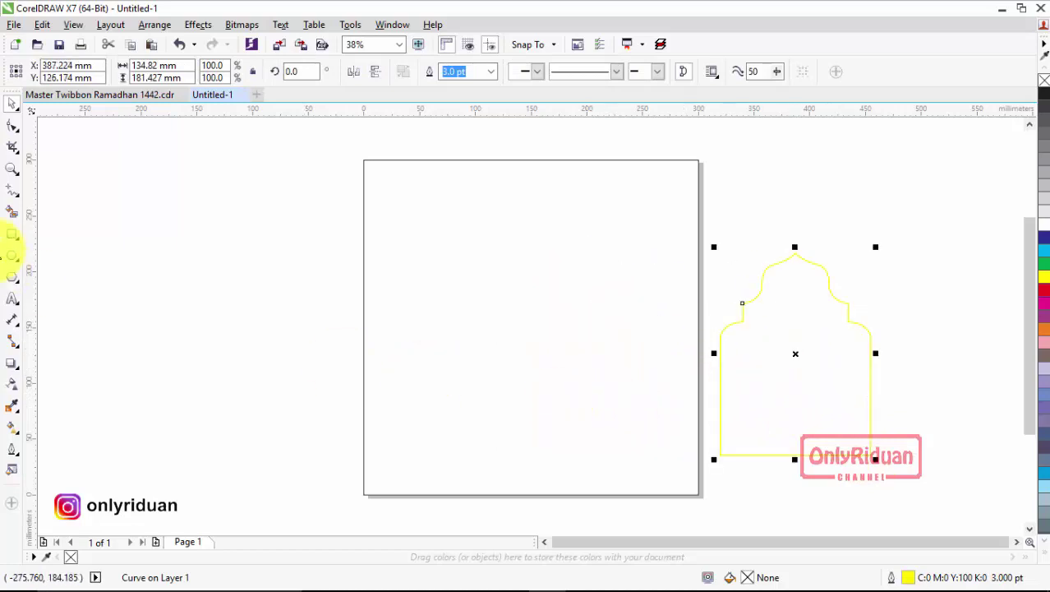
Draw the left half of a stepped, curved mosque-arch top with the Pen tool, about 87 × 92 mm, ending at the peak.
click(11, 169)
drag(497, 212, 912, 478)
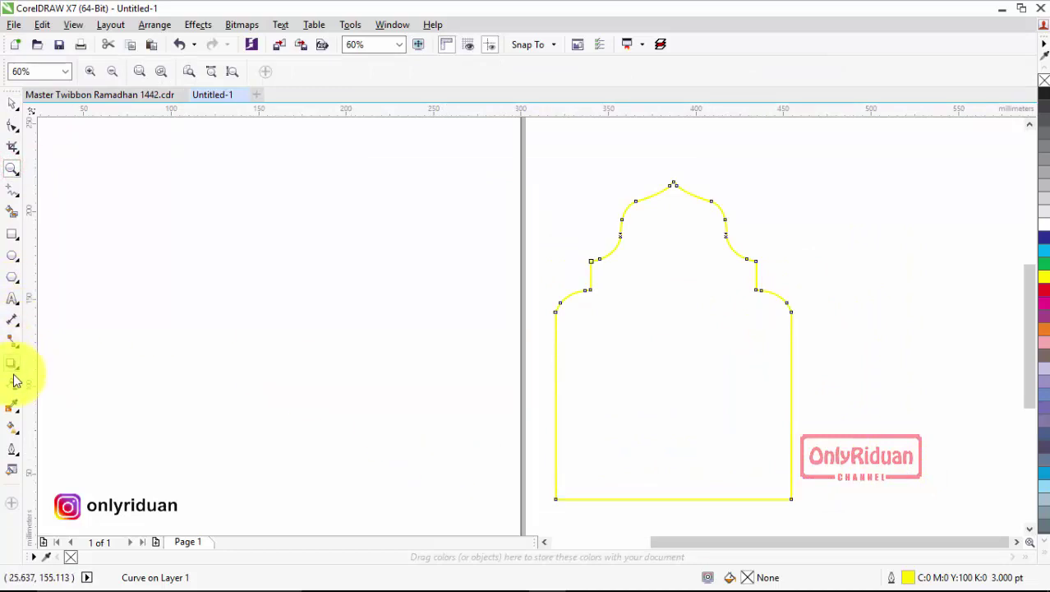
click(12, 195)
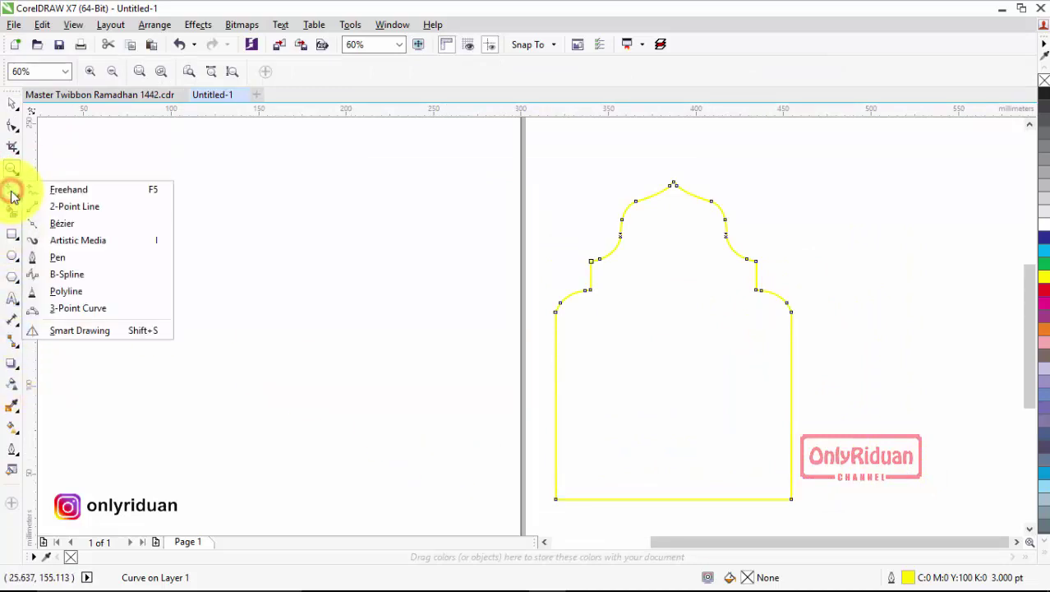
click(55, 252)
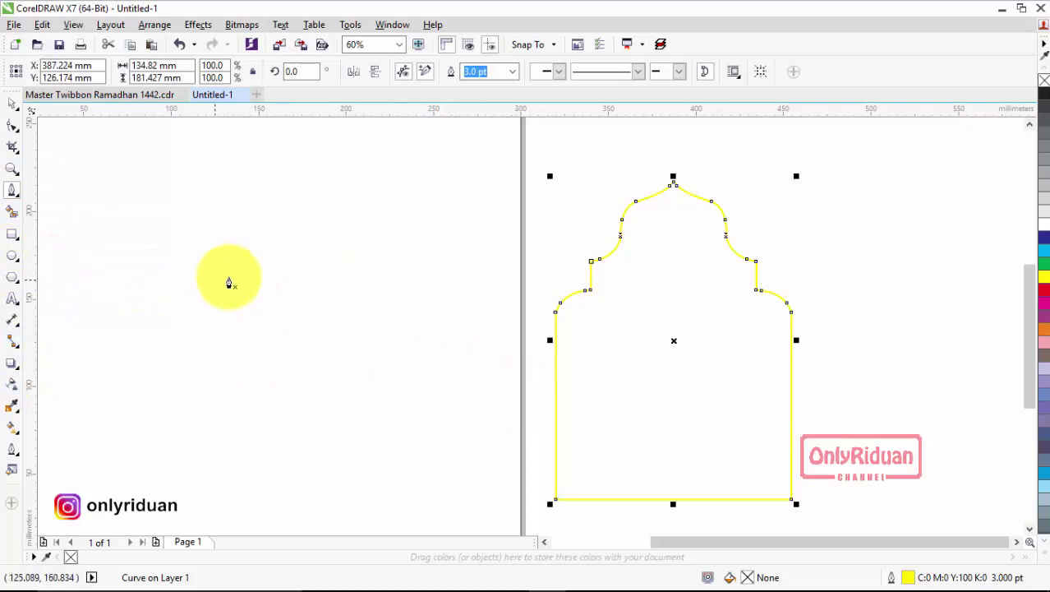
click(187, 289)
drag(229, 262, 261, 264)
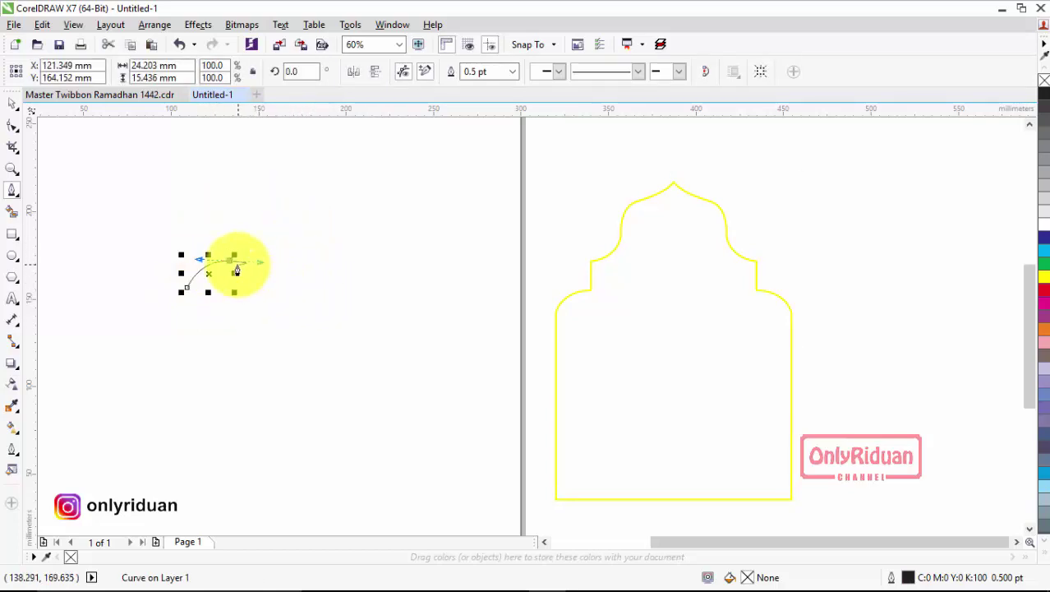
click(229, 263)
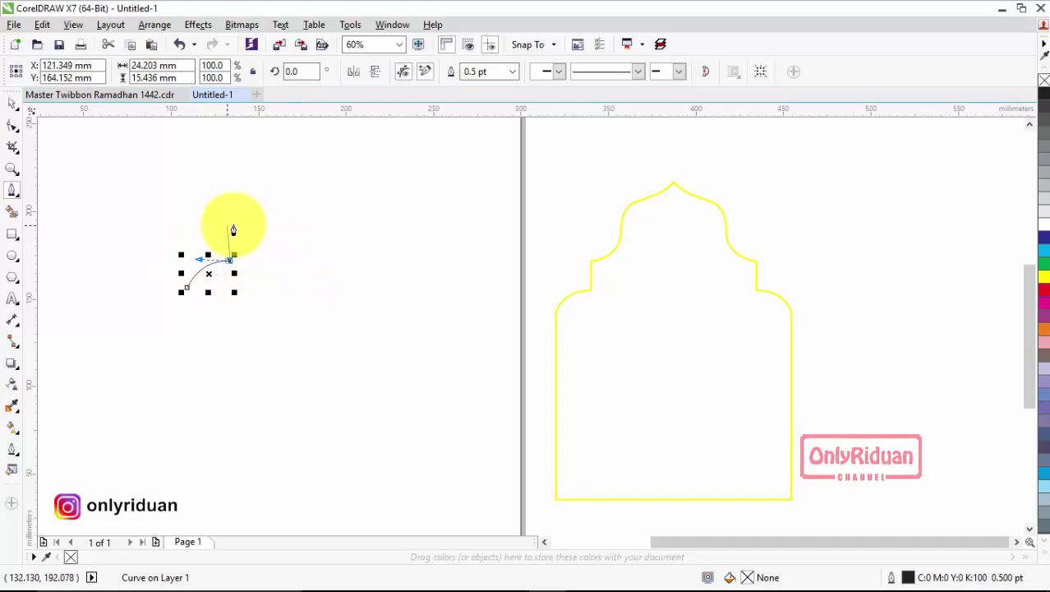
click(229, 222)
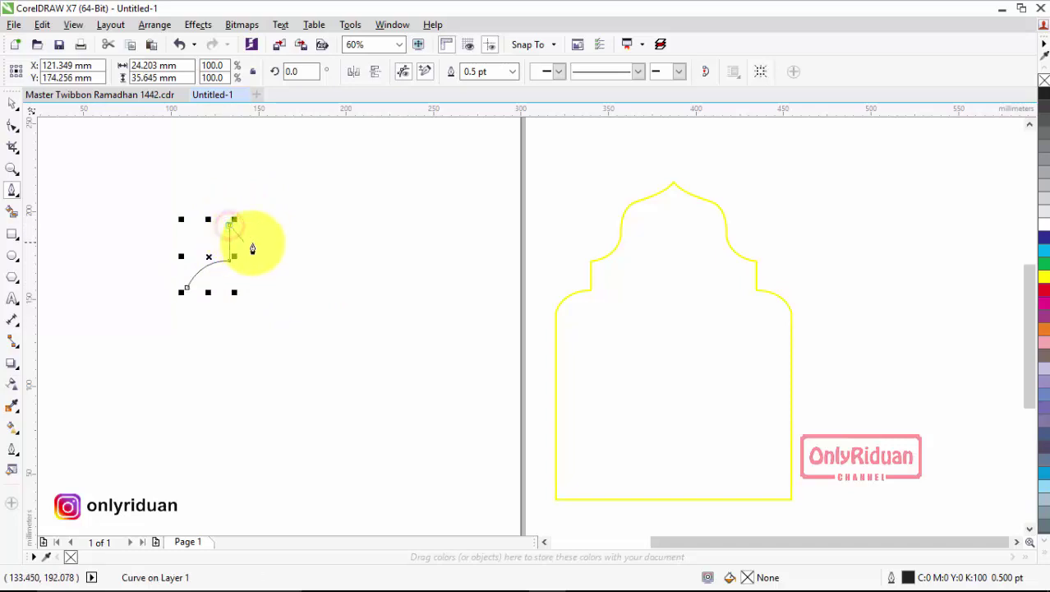
mouse_move(272, 203)
mouse_down()
mouse_move(287, 192)
mouse_move(283, 168)
mouse_move(321, 148)
mouse_up()
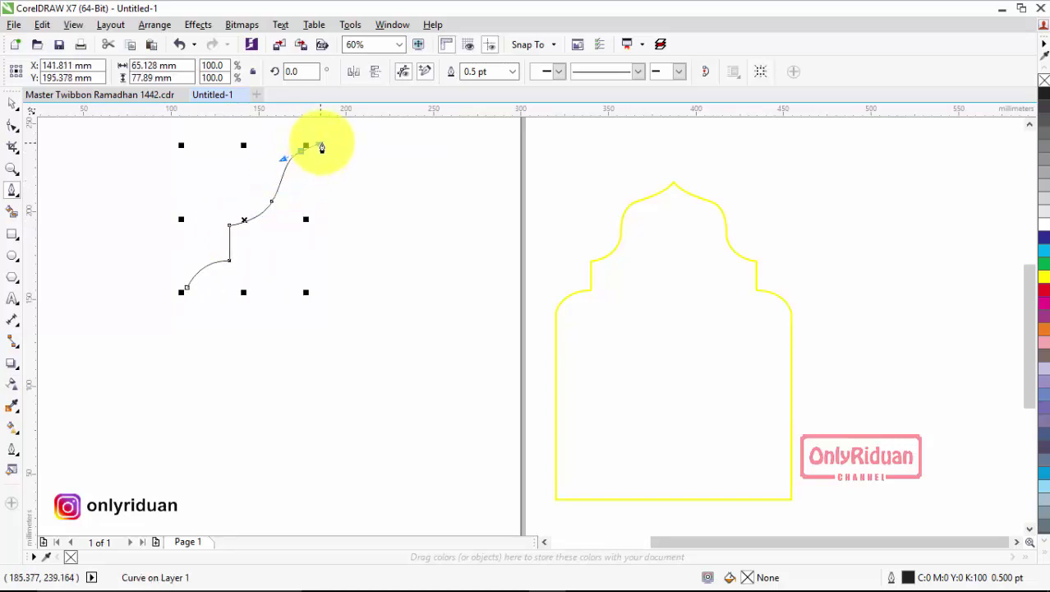
scroll(321, 148, up, 3)
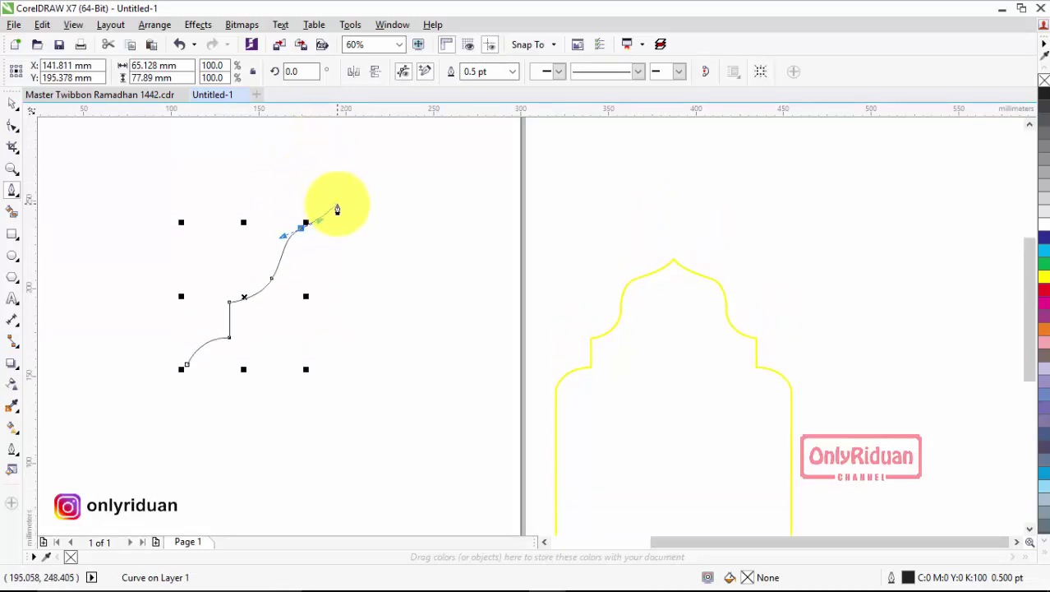
mouse_move(339, 203)
mouse_down()
mouse_move(347, 228)
mouse_move(340, 204)
mouse_up()
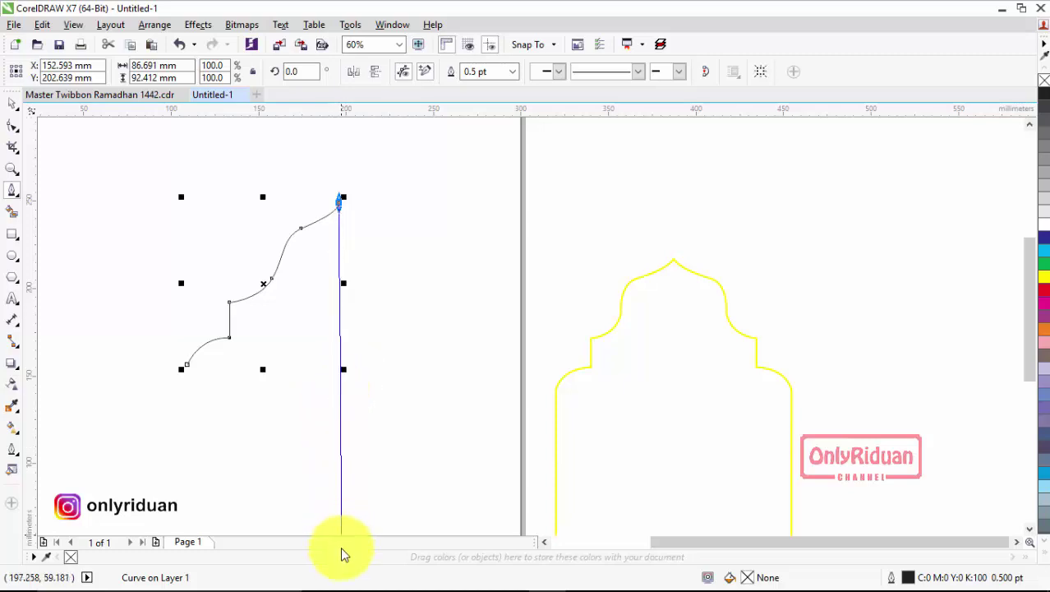
Close the half arch with a straight centre line, a flat base and a vertical outer side, about 214 mm tall overall.
scroll(342, 492, down, 3)
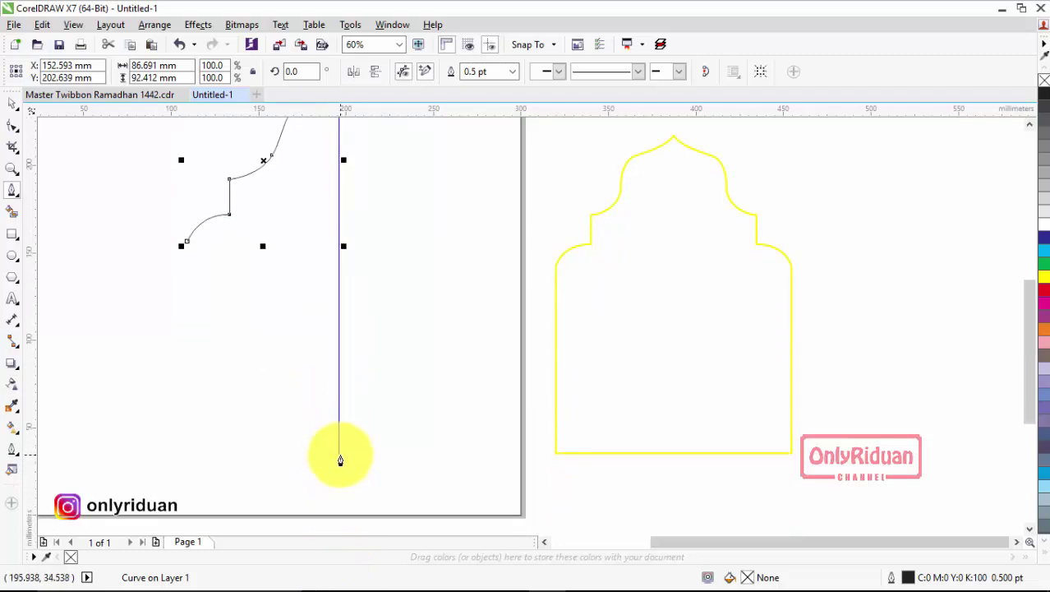
click(340, 457)
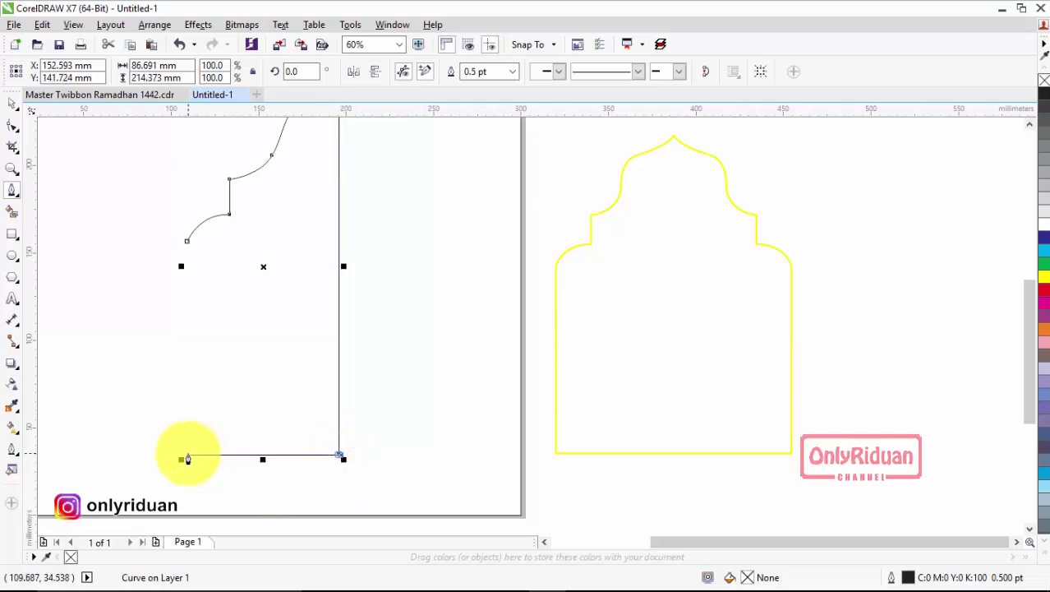
click(188, 457)
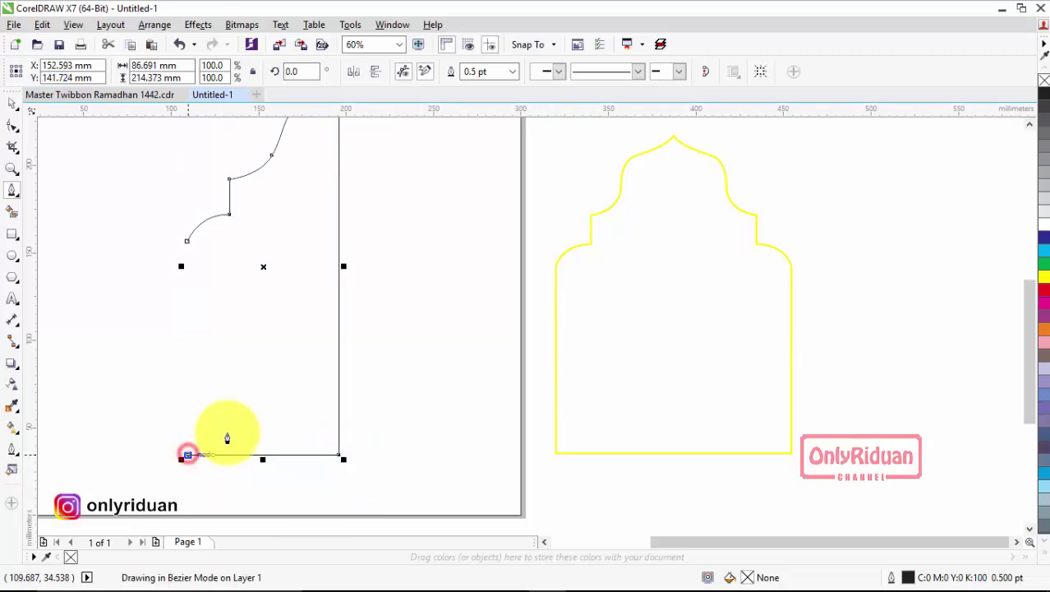
click(184, 245)
scroll(225, 296, down, 2)
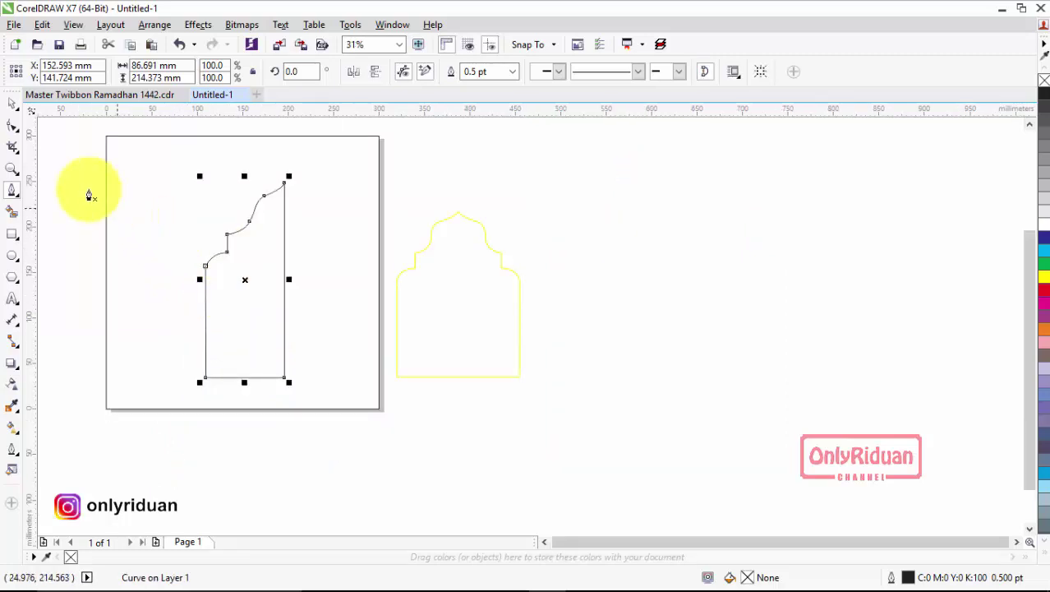
Mirror a copy of the half arch across its straight centre edge and weld both halves into one shape.
click(11, 104)
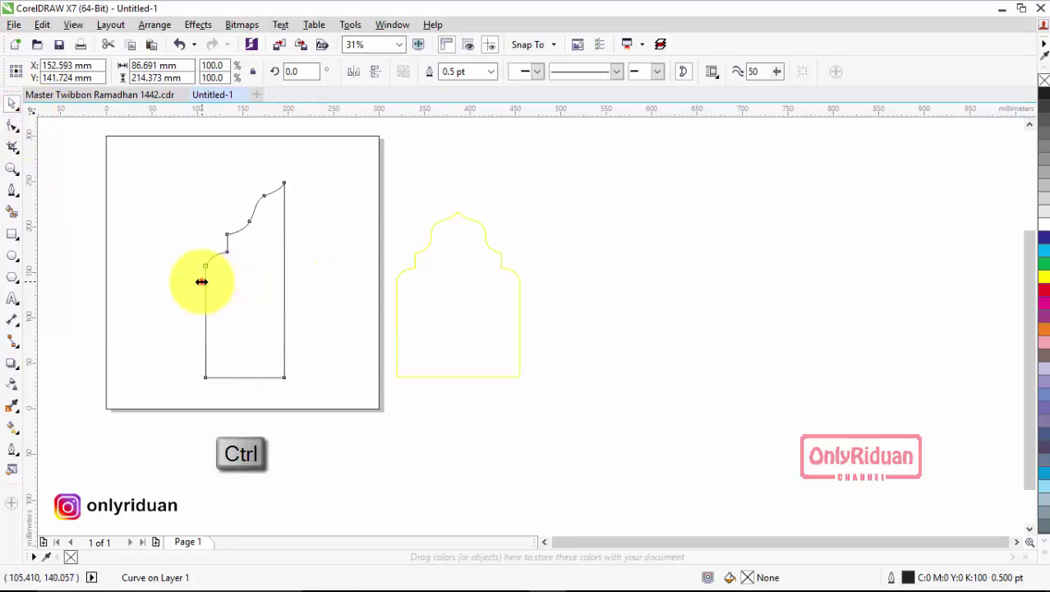
drag(202, 282, 304, 293)
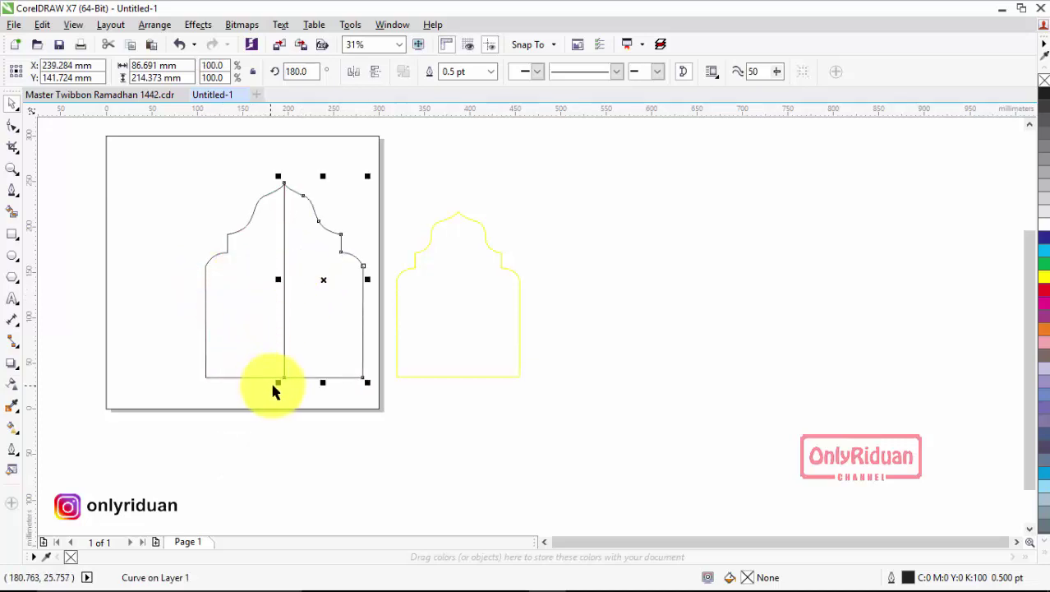
click(329, 433)
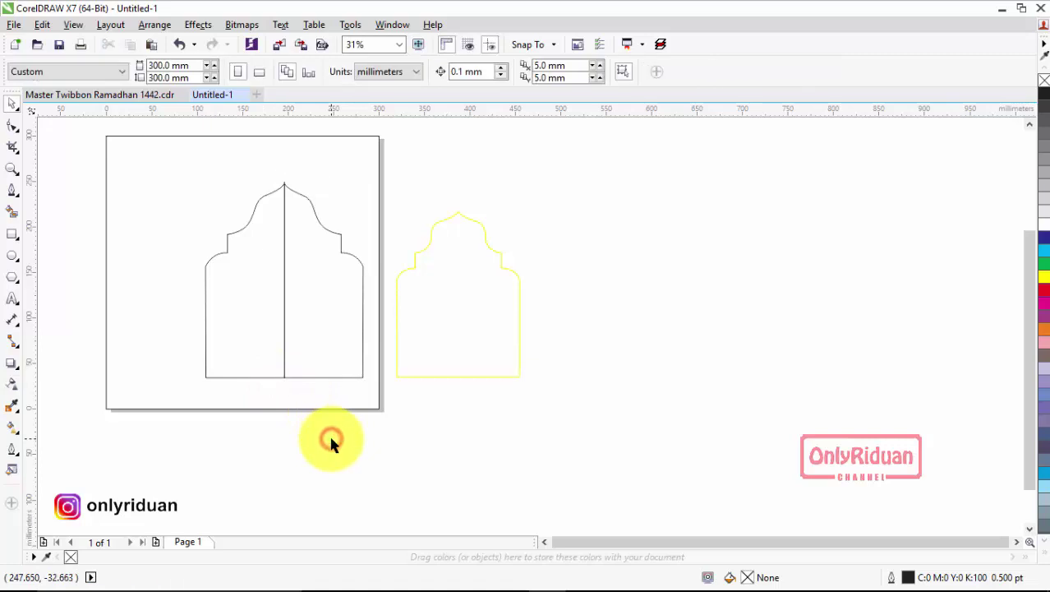
drag(397, 400, 175, 162)
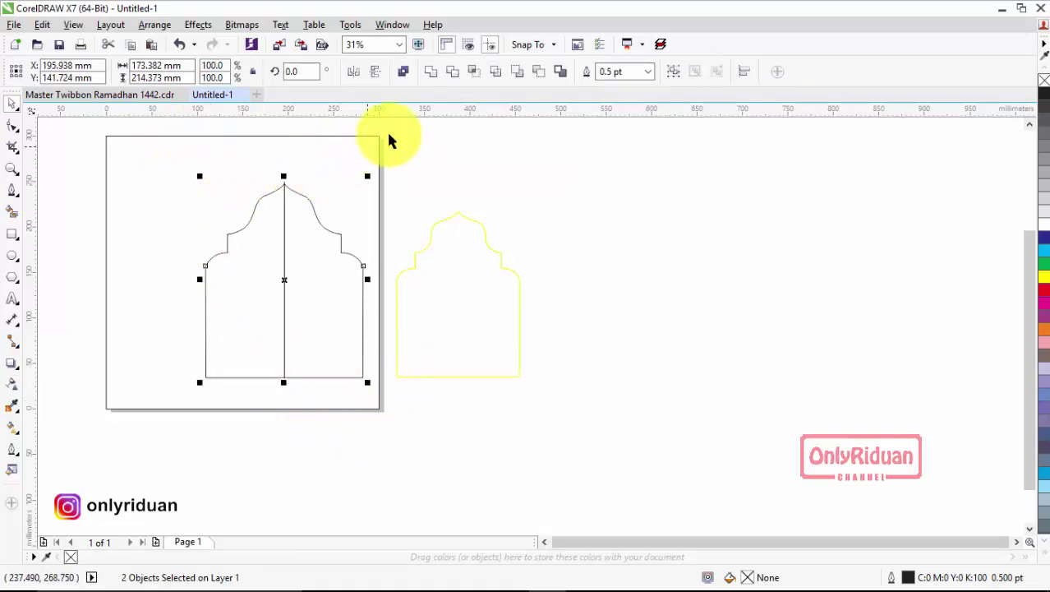
click(433, 73)
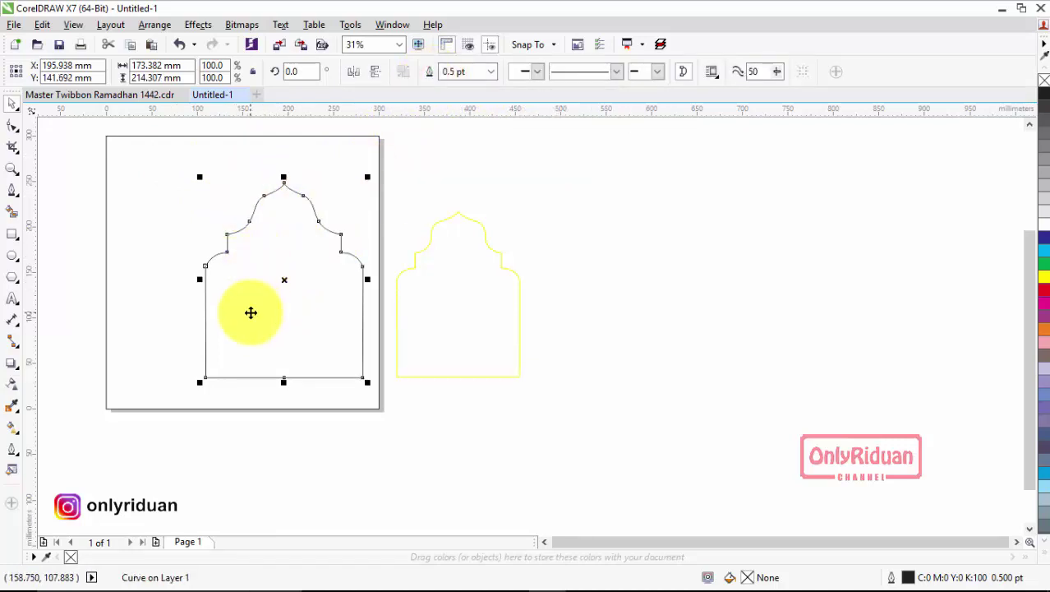
click(434, 410)
click(285, 280)
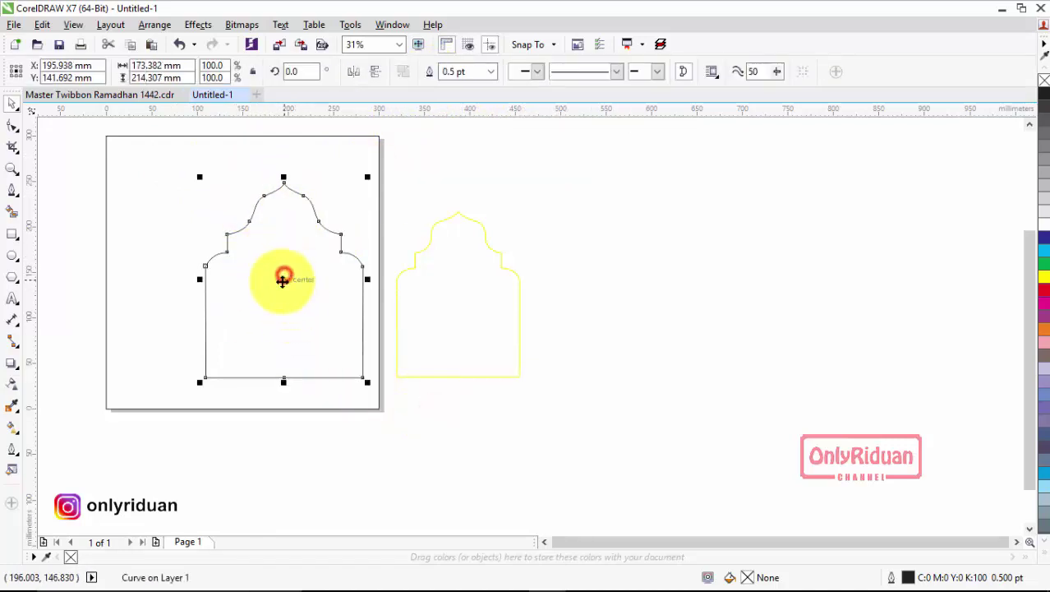
click(443, 307)
click(303, 303)
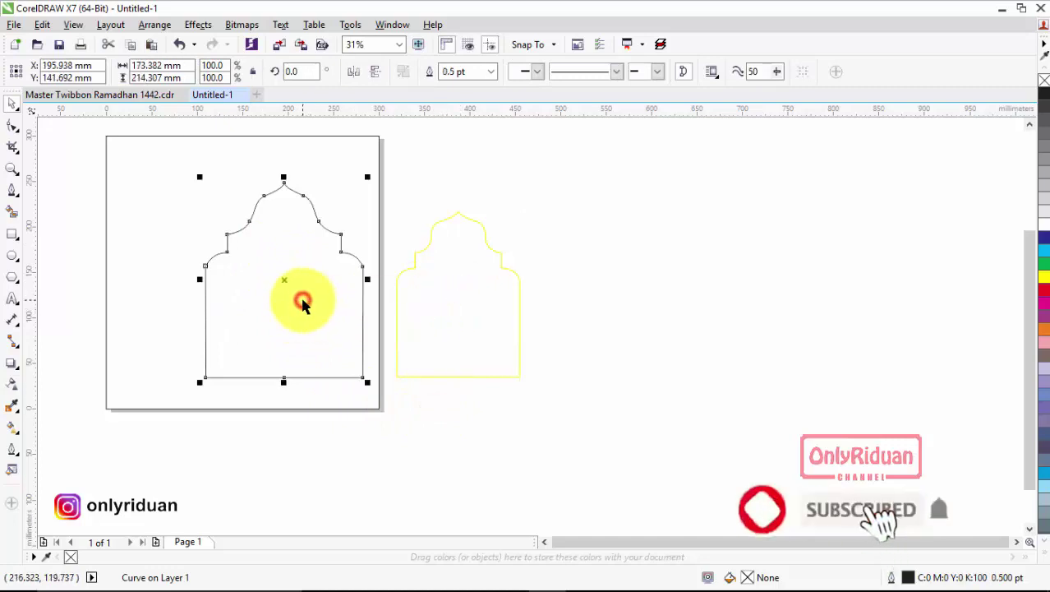
click(457, 304)
click(277, 284)
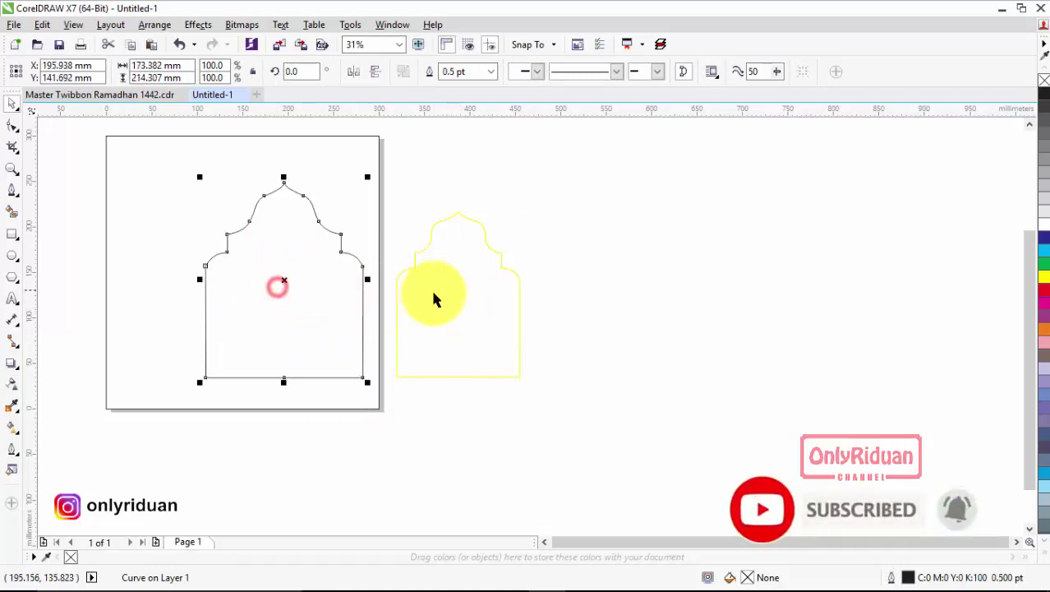
click(446, 294)
click(333, 292)
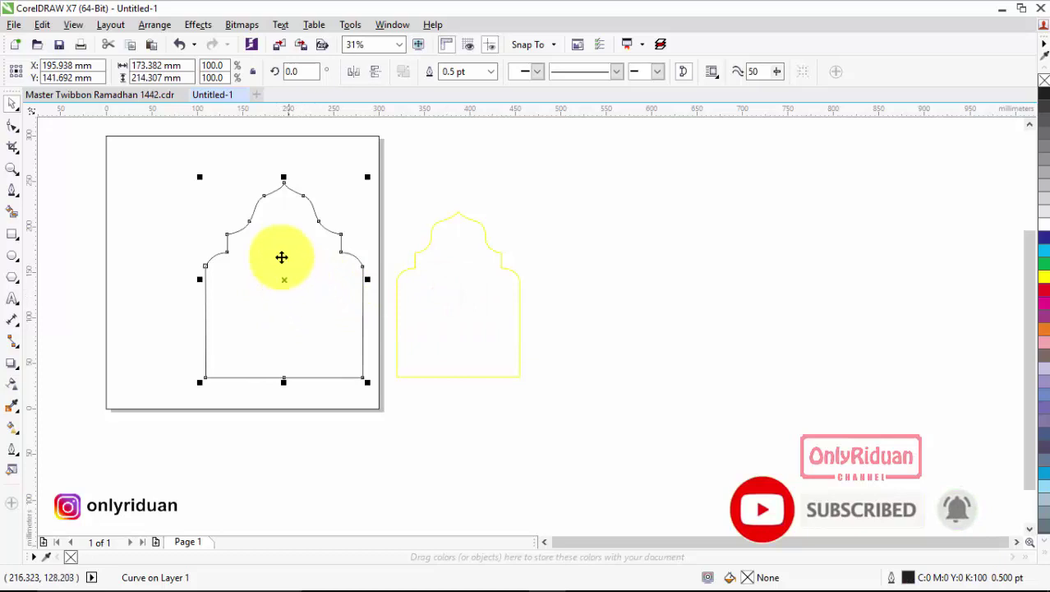
Scale down and narrow the welded arch to about 138 × 186 mm on the page.
drag(202, 177, 217, 207)
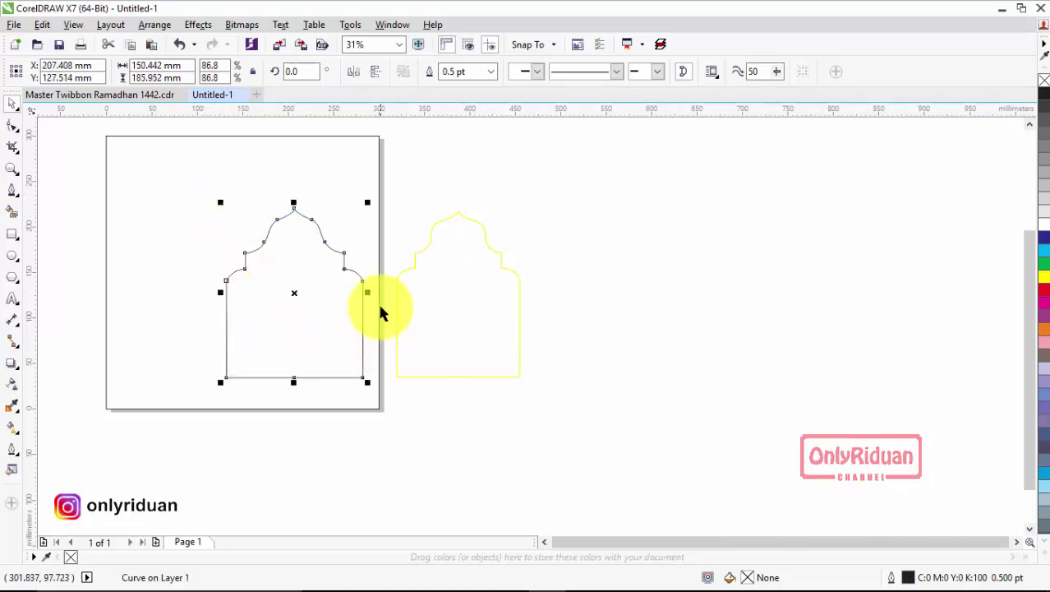
drag(370, 294, 352, 297)
click(425, 424)
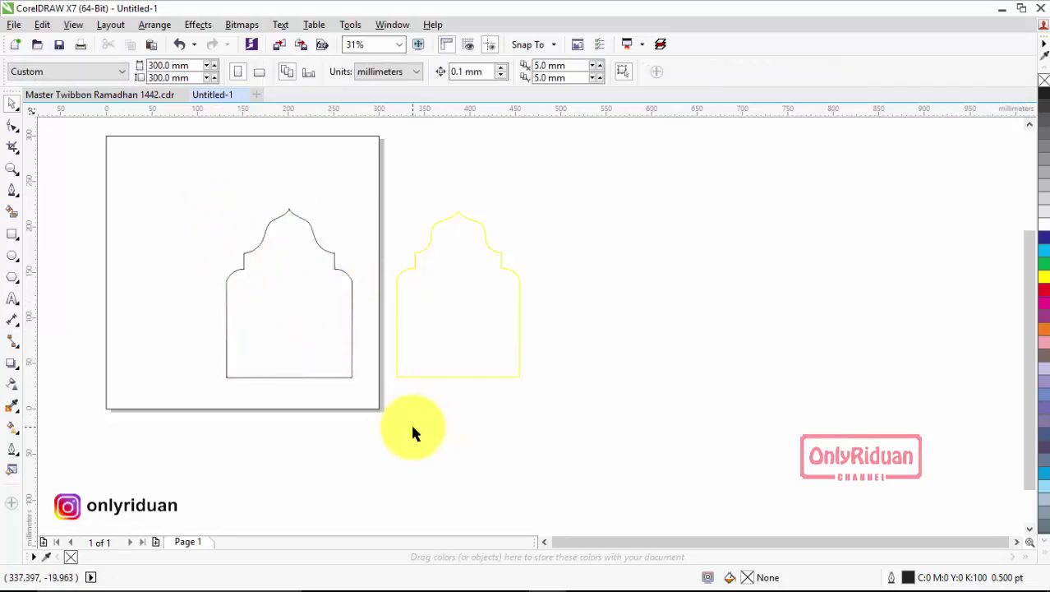
click(300, 313)
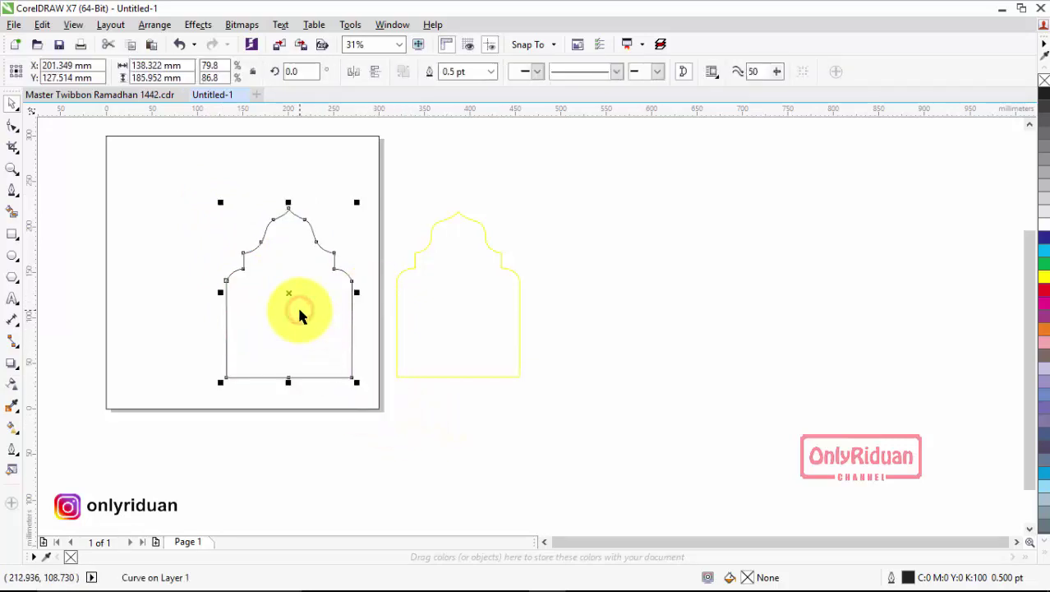
click(545, 543)
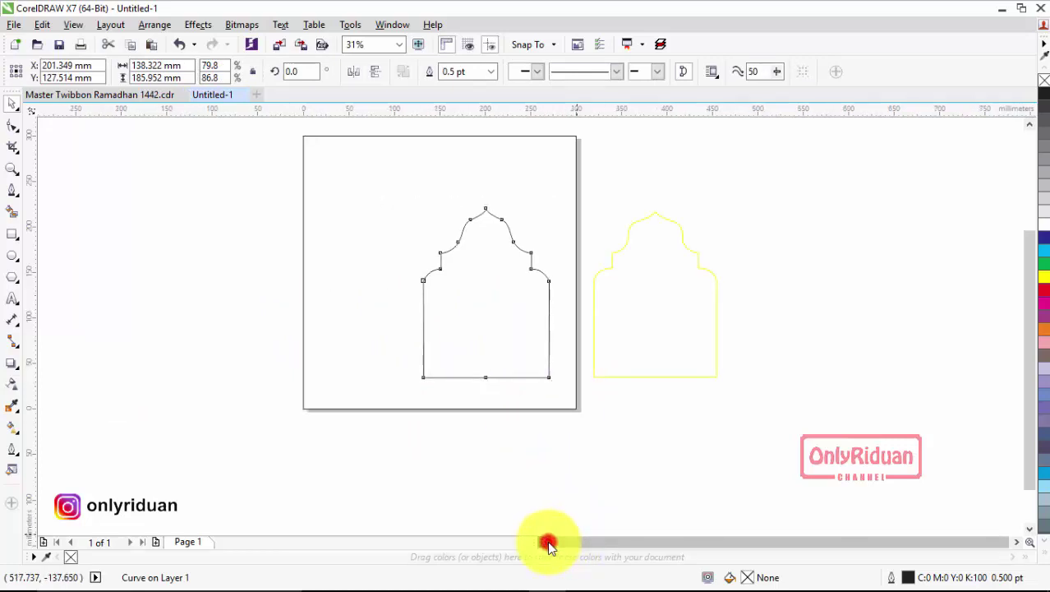
click(343, 167)
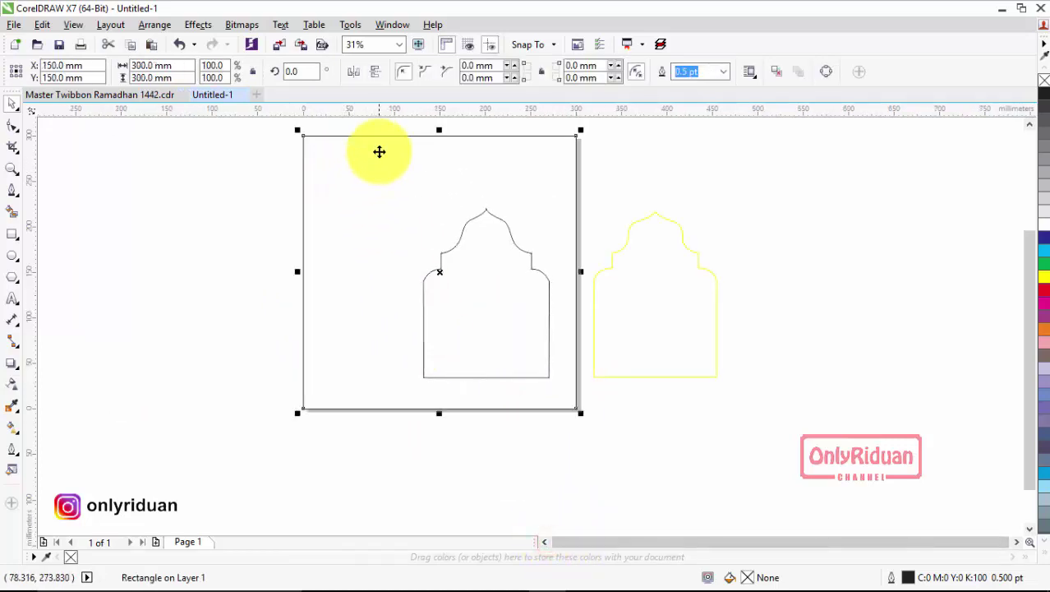
drag(378, 151, 113, 192)
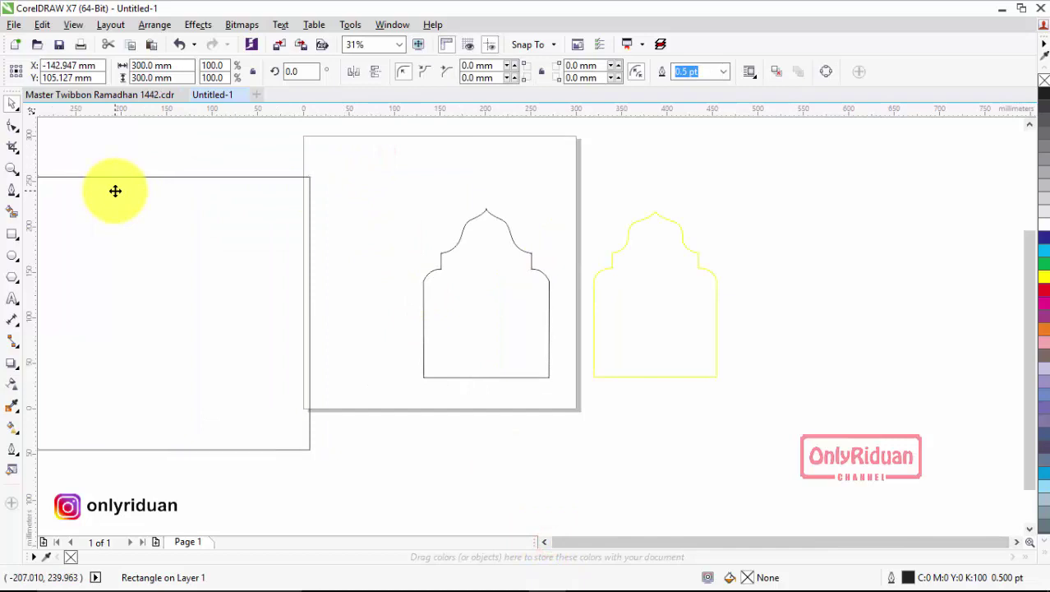
key(ctrl+z)
click(758, 186)
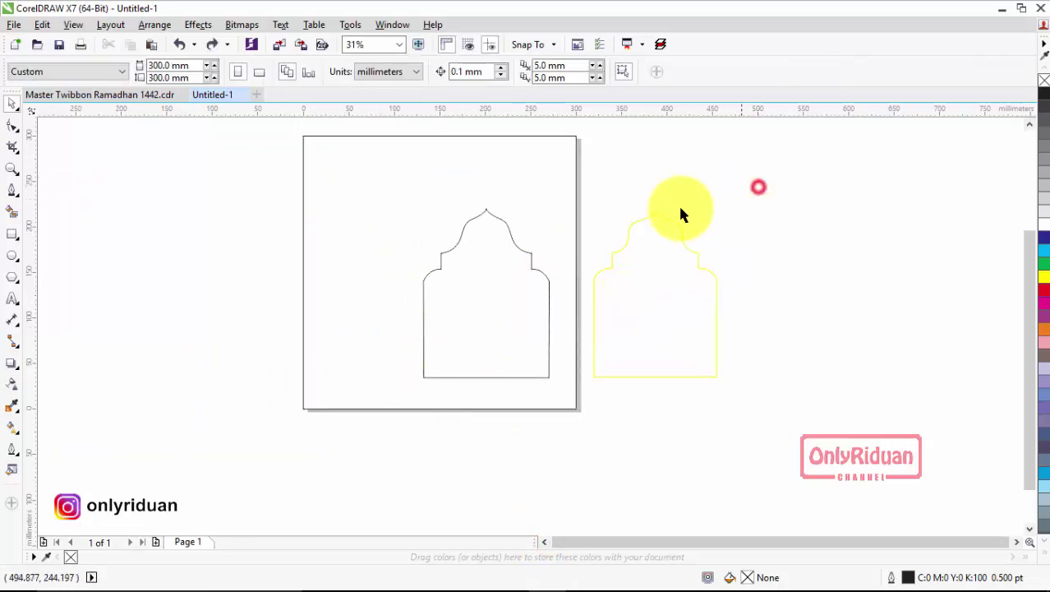
Move the yellow reference arch farther away from the page's right edge.
click(496, 270)
drag(489, 292, 762, 305)
click(610, 450)
Trim the arch shape out of the page-sized rectangle and move the cutting arch off the page to its left.
drag(616, 447, 284, 135)
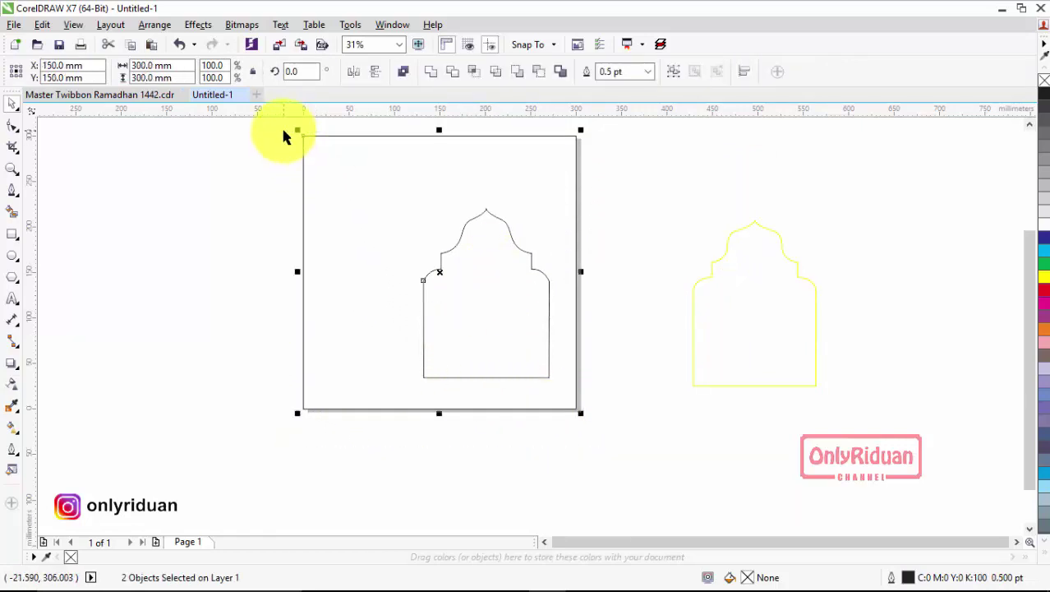
click(453, 72)
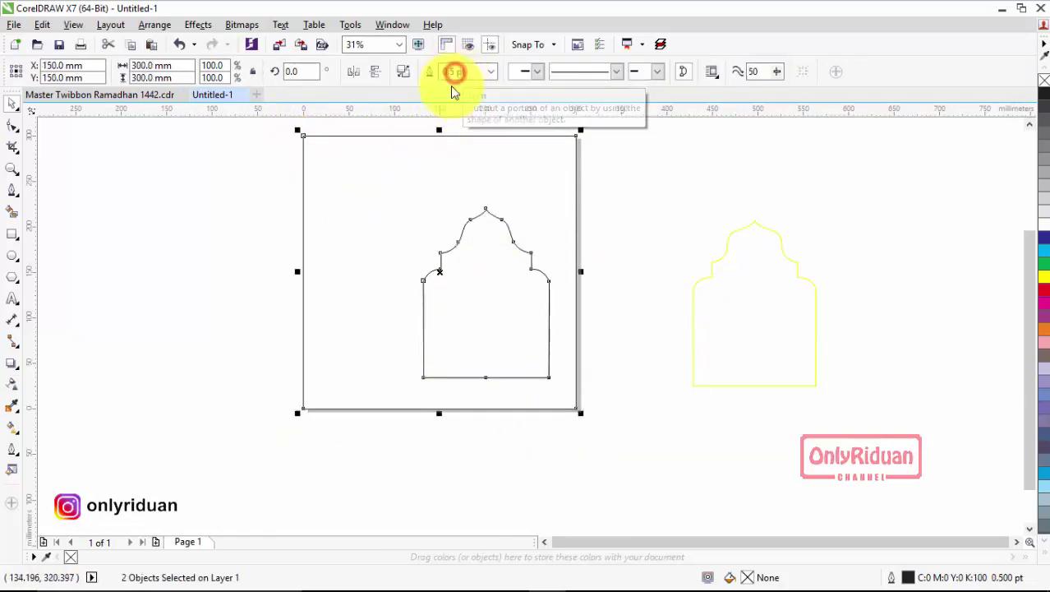
click(704, 212)
drag(493, 283, 185, 283)
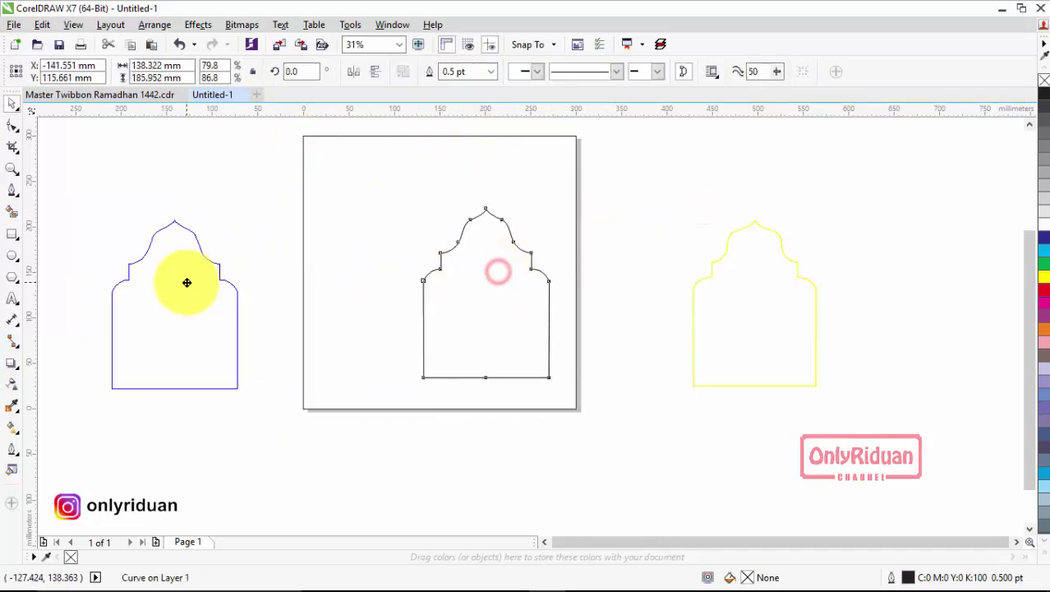
Fill the trimmed rectangle with blue (C:100 M:100 Y:0 K:0) and deselect it.
click(464, 185)
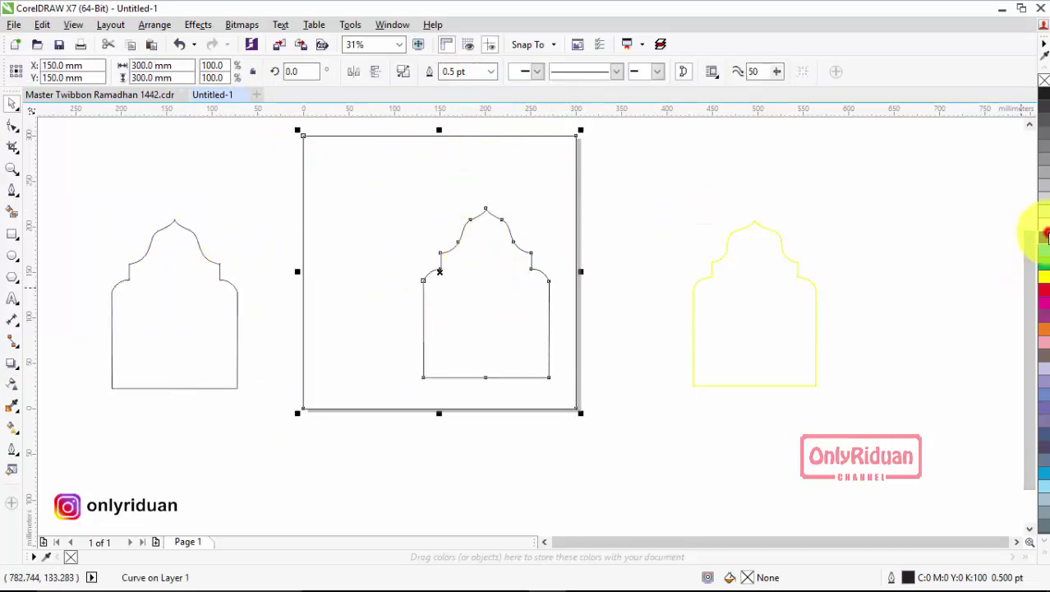
click(1046, 236)
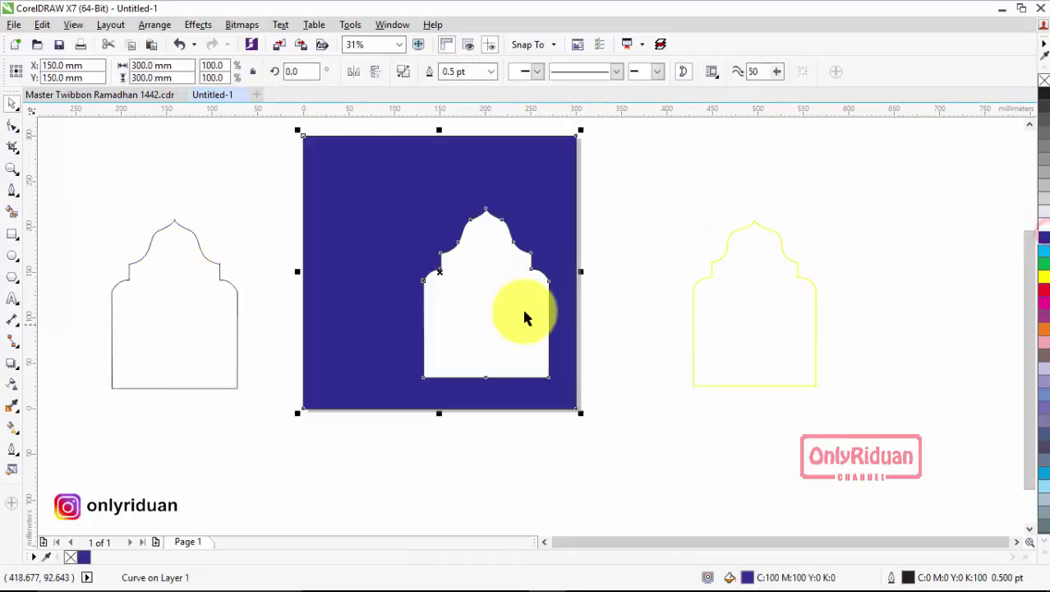
click(700, 225)
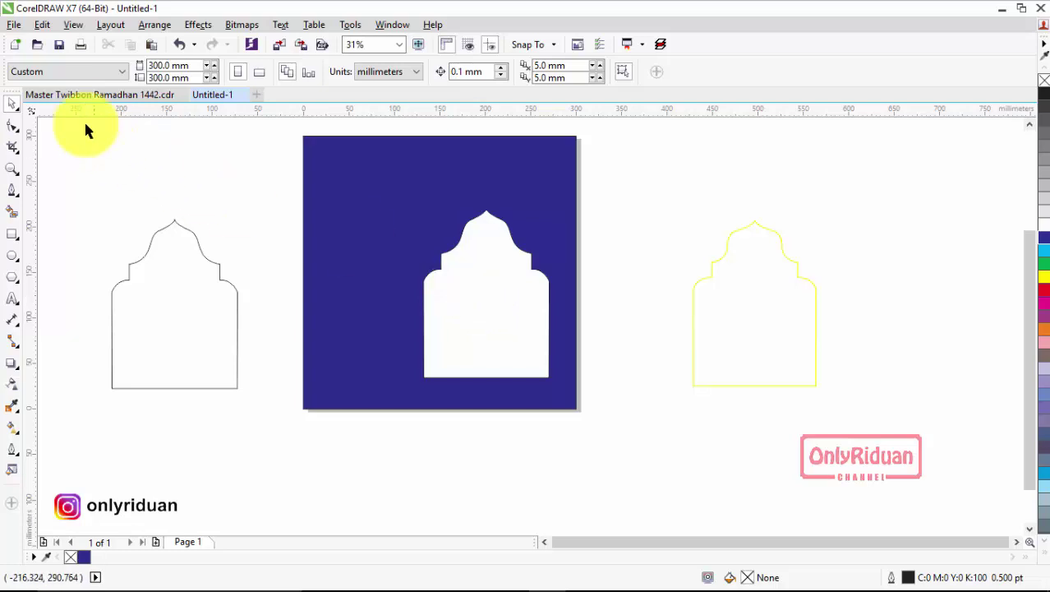
Fill the trimmed rectangle with white (C:0 M:0 Y:0 K:0).
click(81, 97)
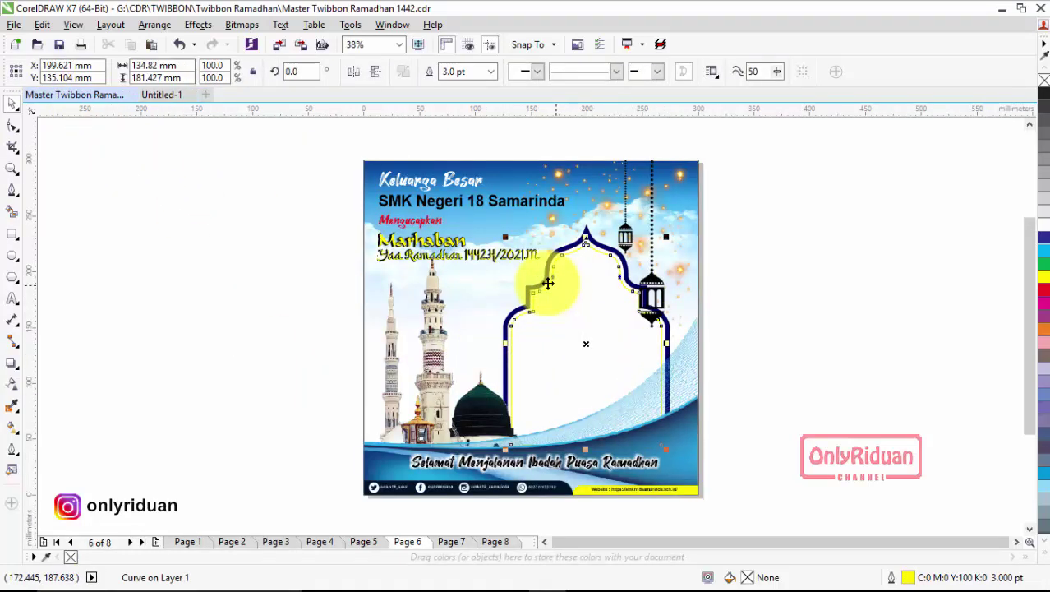
click(158, 94)
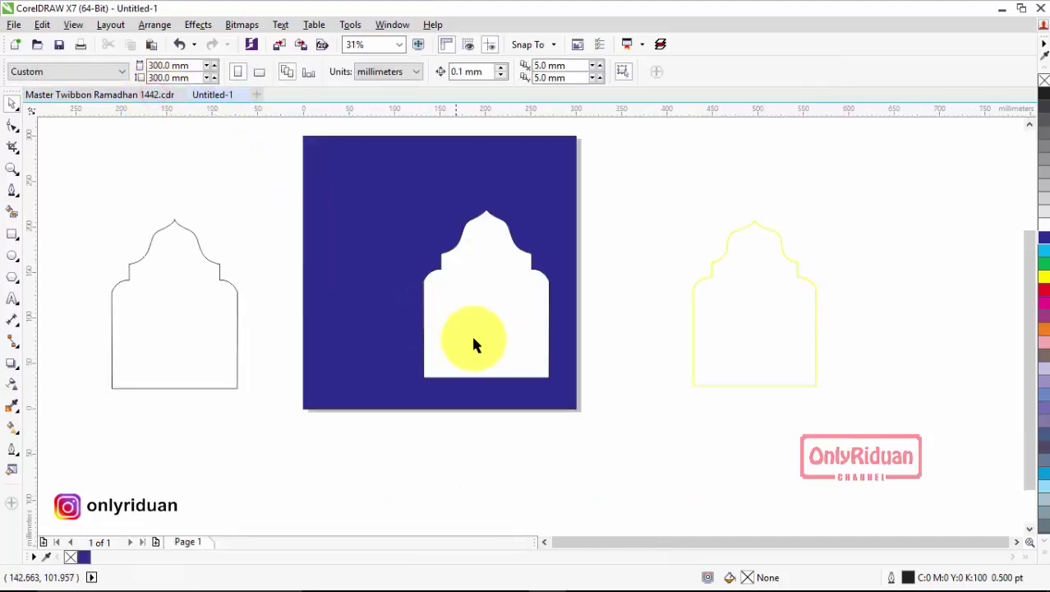
click(387, 234)
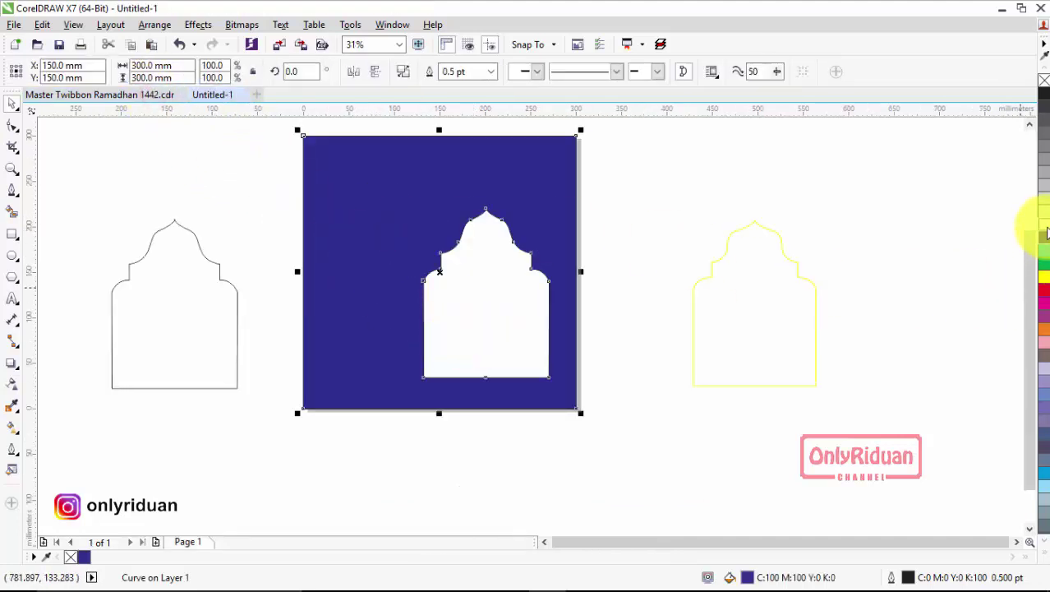
click(1045, 233)
Move the yellow reference arch farther away from the page.
click(165, 298)
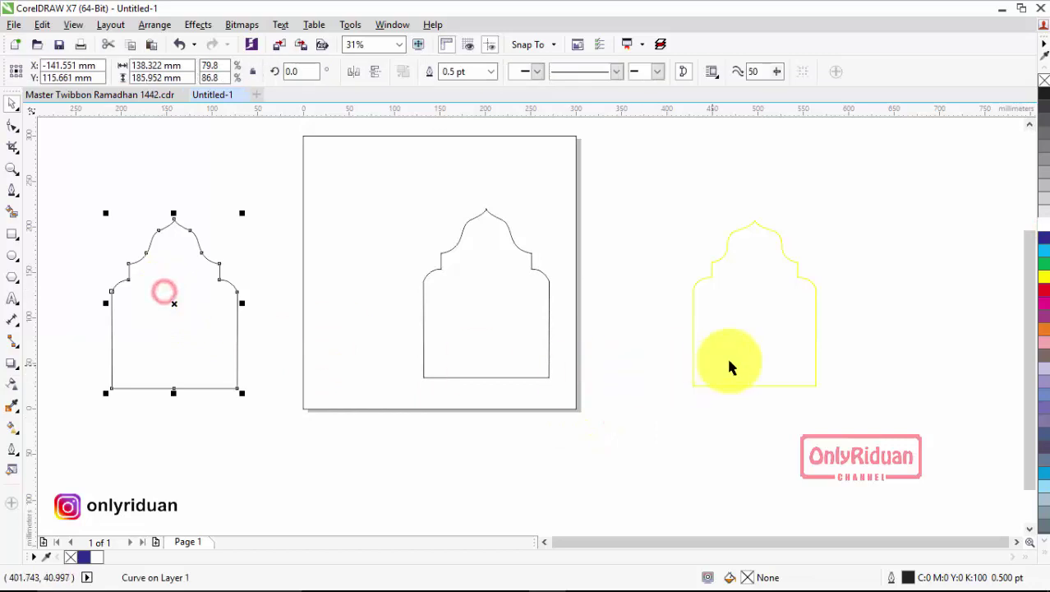
click(745, 349)
drag(750, 301, 848, 318)
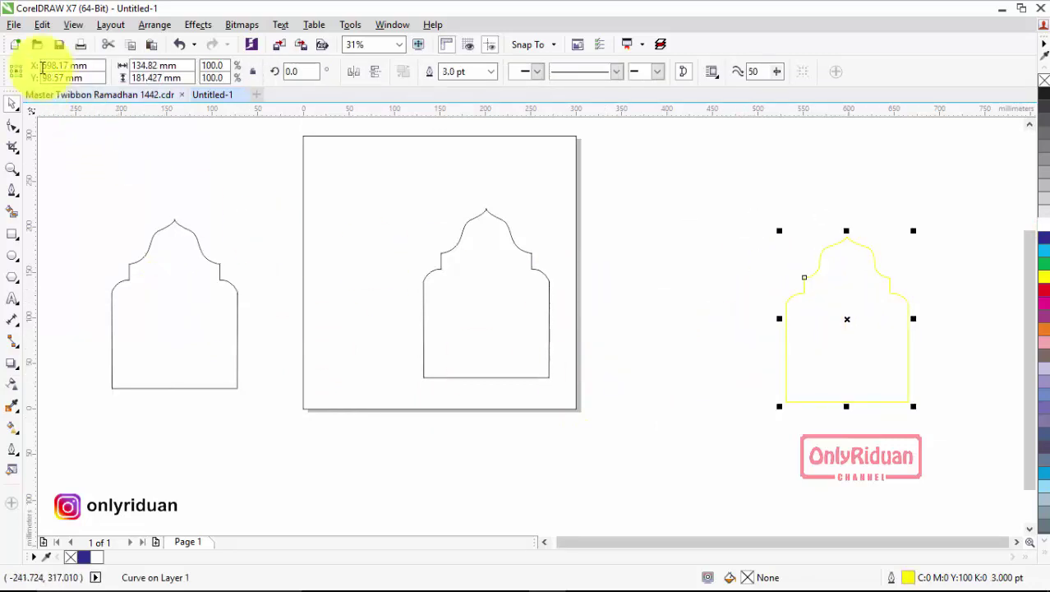
Import the cloud-download blue sky PNG from Pictures > Twibbon Ramadhan and place it across the page's upper part at about 299 × 227 mm.
click(21, 27)
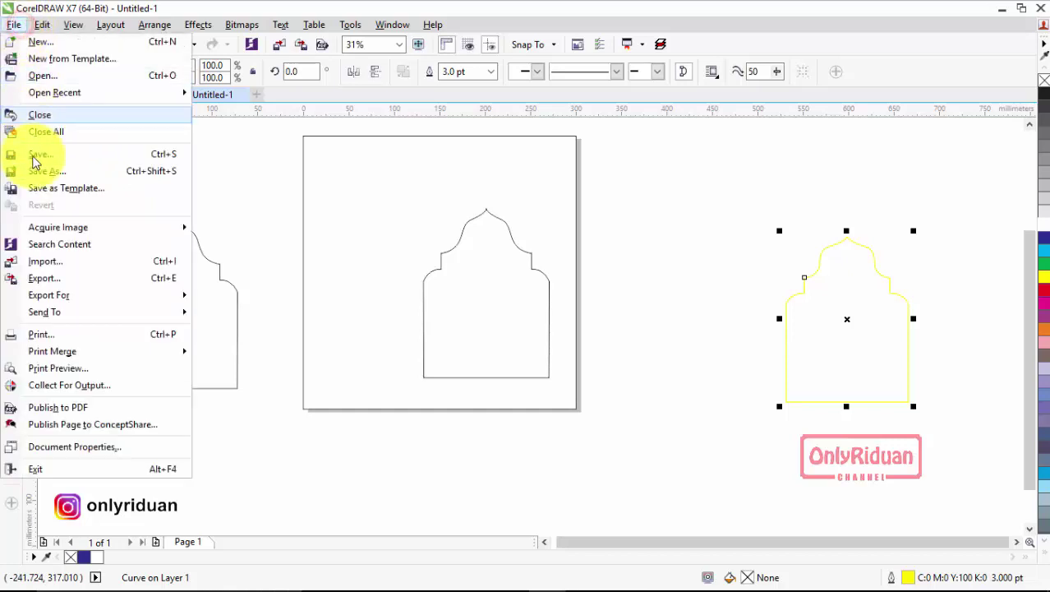
click(45, 259)
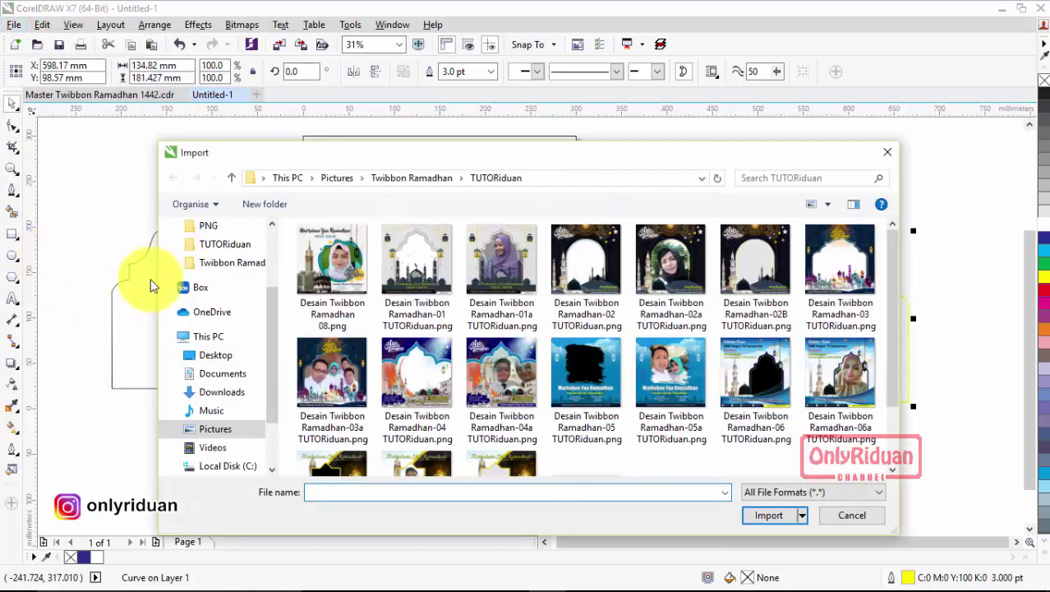
click(218, 428)
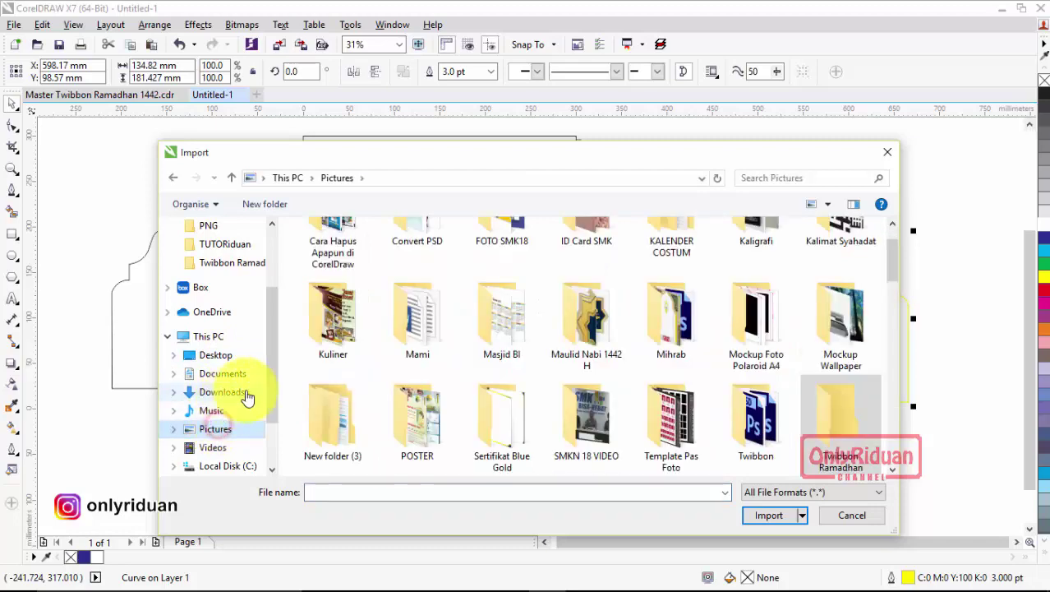
double_click(850, 417)
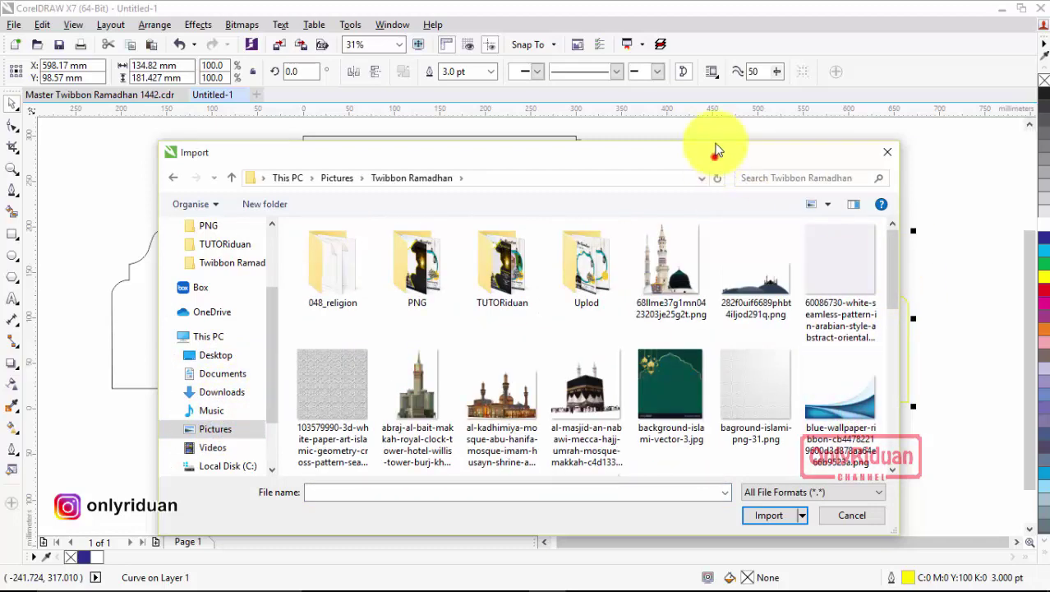
drag(715, 150, 722, 94)
drag(898, 207, 898, 264)
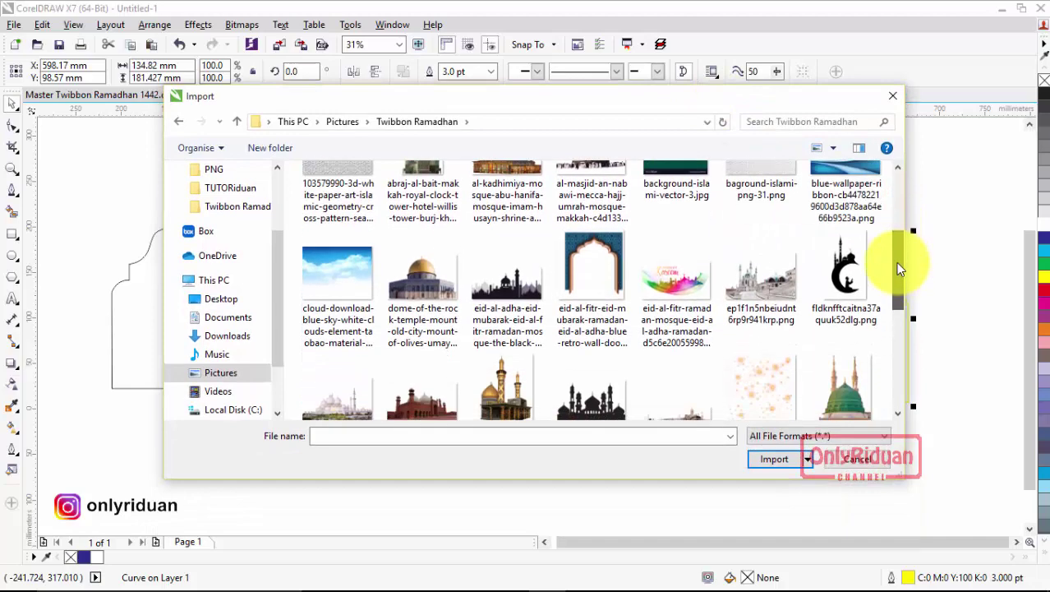
click(329, 278)
click(763, 453)
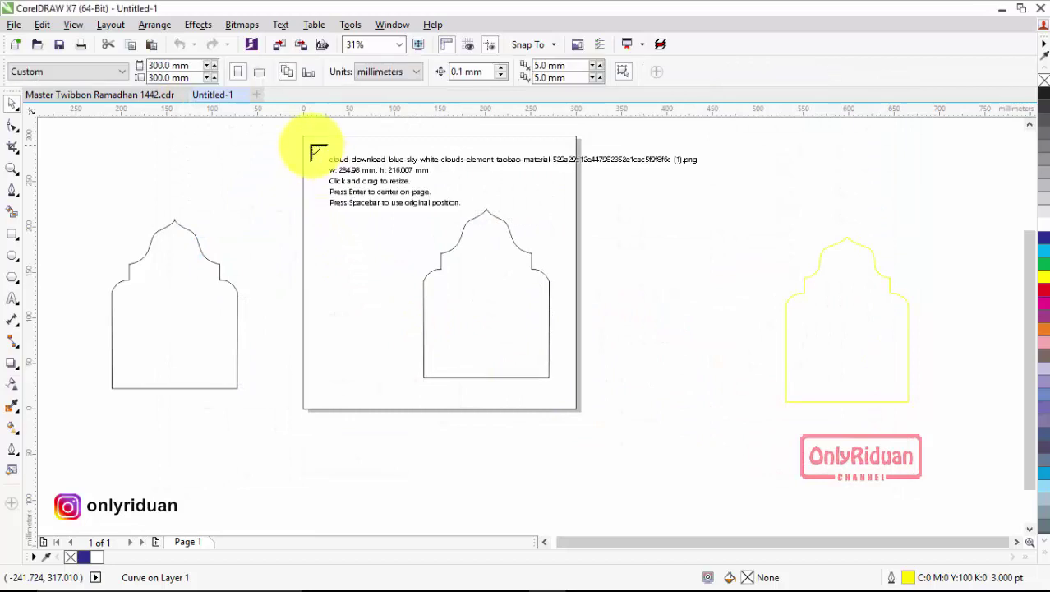
drag(304, 136, 576, 345)
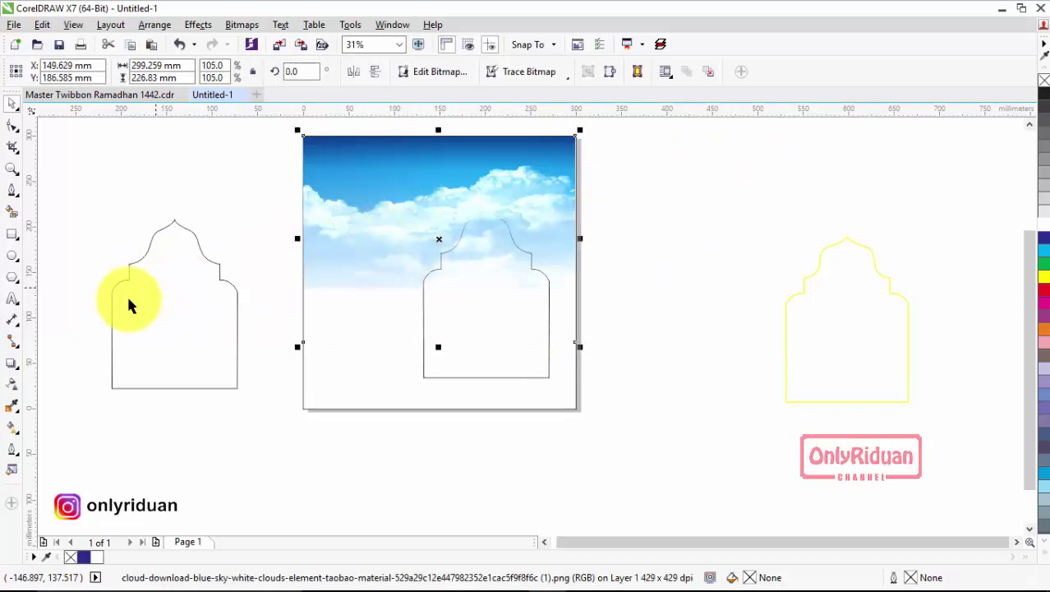
Fade the lower part of the sky image with a vertical gradient transparency and deselect it.
click(12, 387)
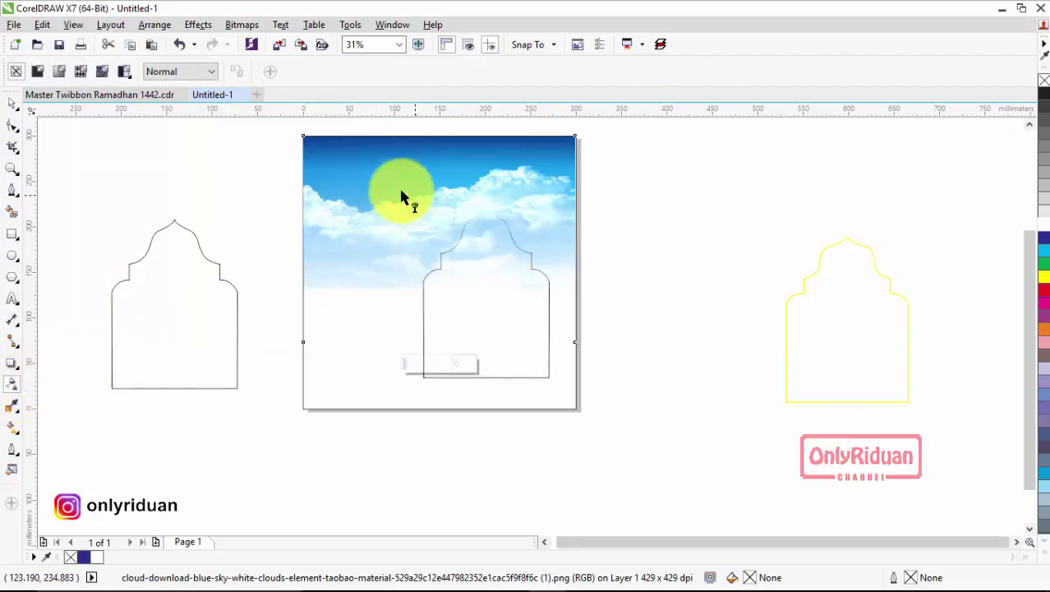
drag(402, 272, 398, 286)
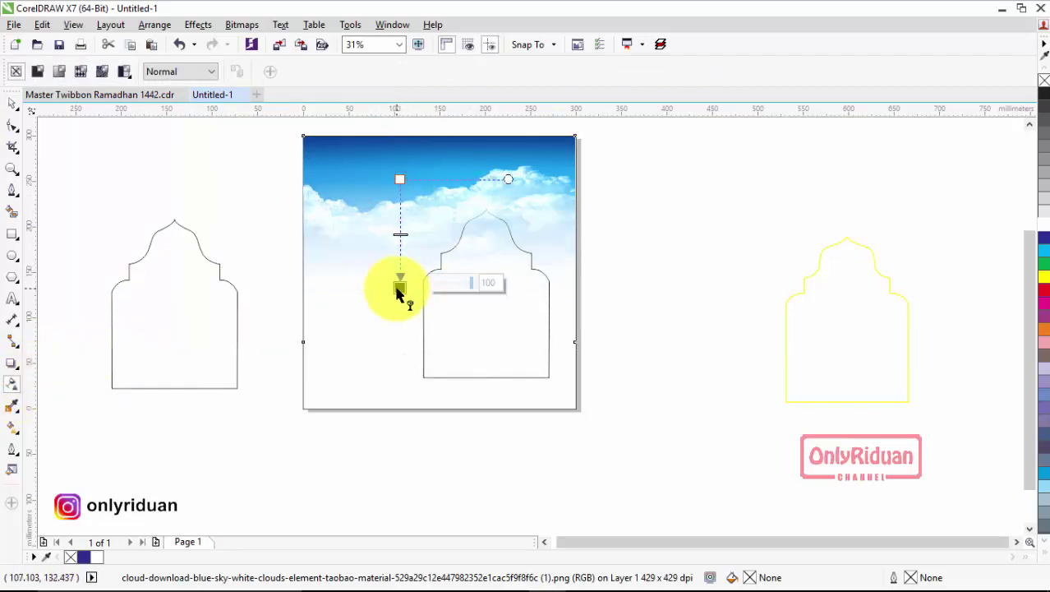
click(13, 115)
click(695, 237)
click(487, 183)
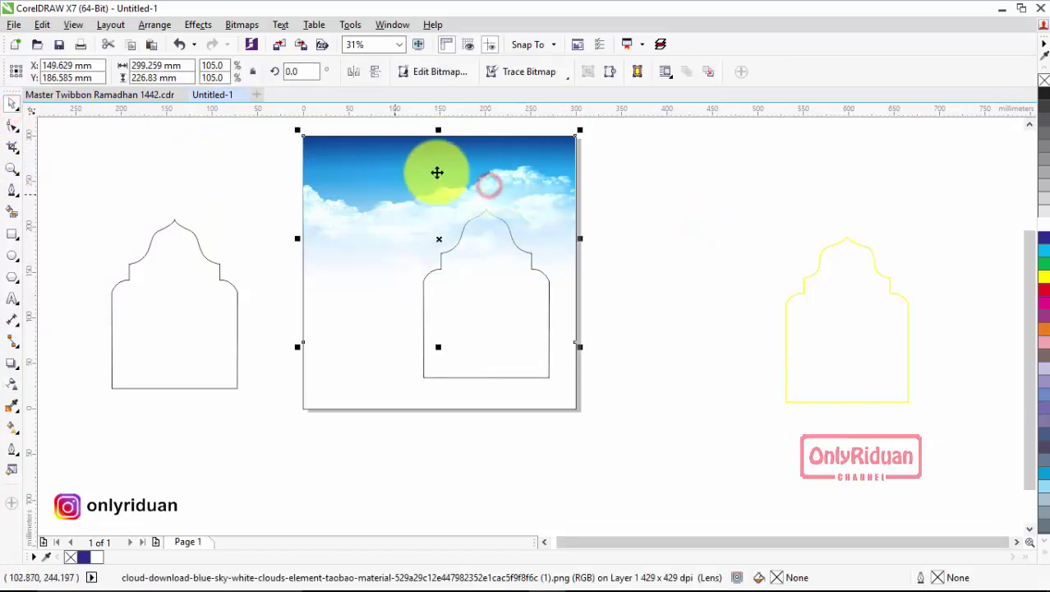
drag(384, 164, 778, 195)
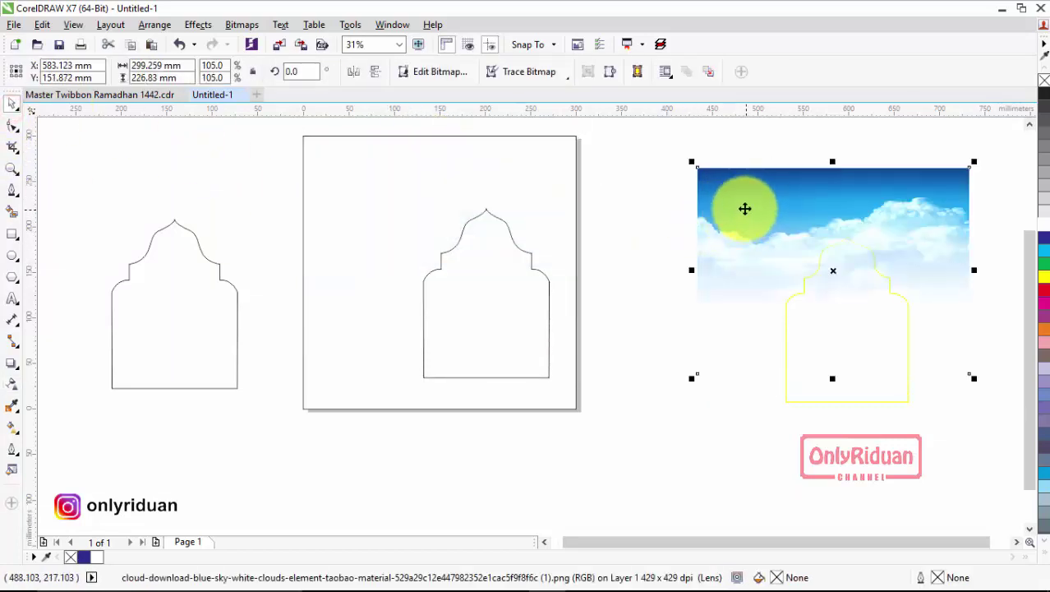
key(ctrl+z)
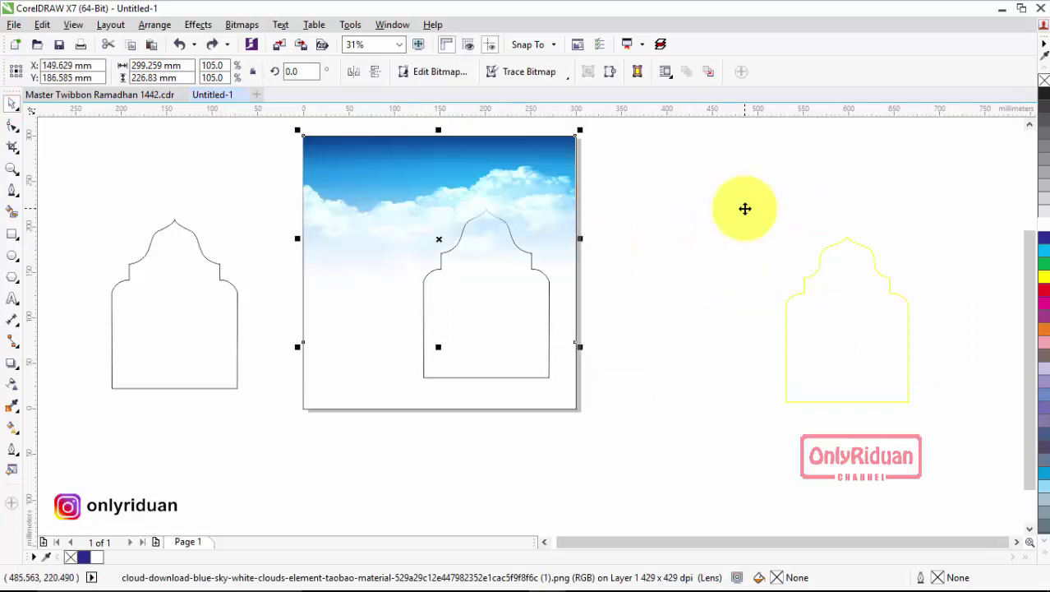
PowerClip the sky image inside the trimmed rectangle and deselect it.
click(401, 404)
click(429, 481)
click(403, 184)
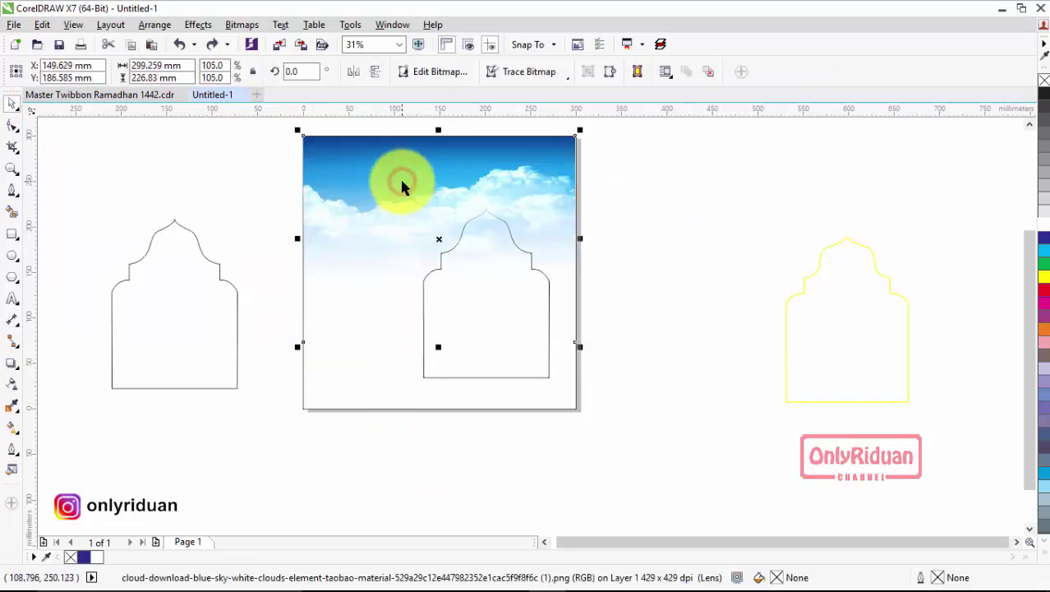
right_click(401, 182)
click(483, 169)
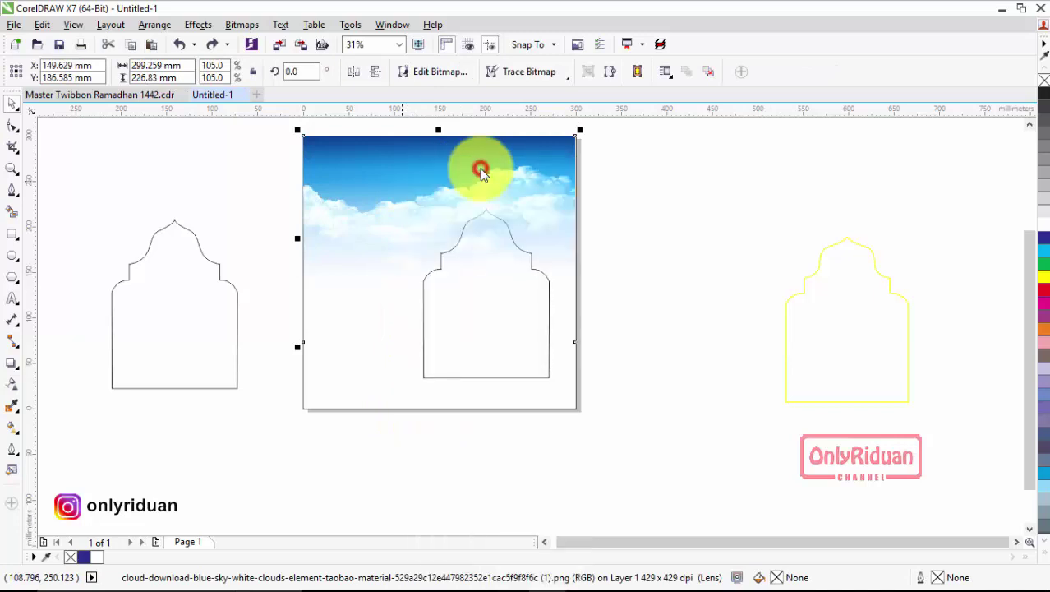
click(353, 400)
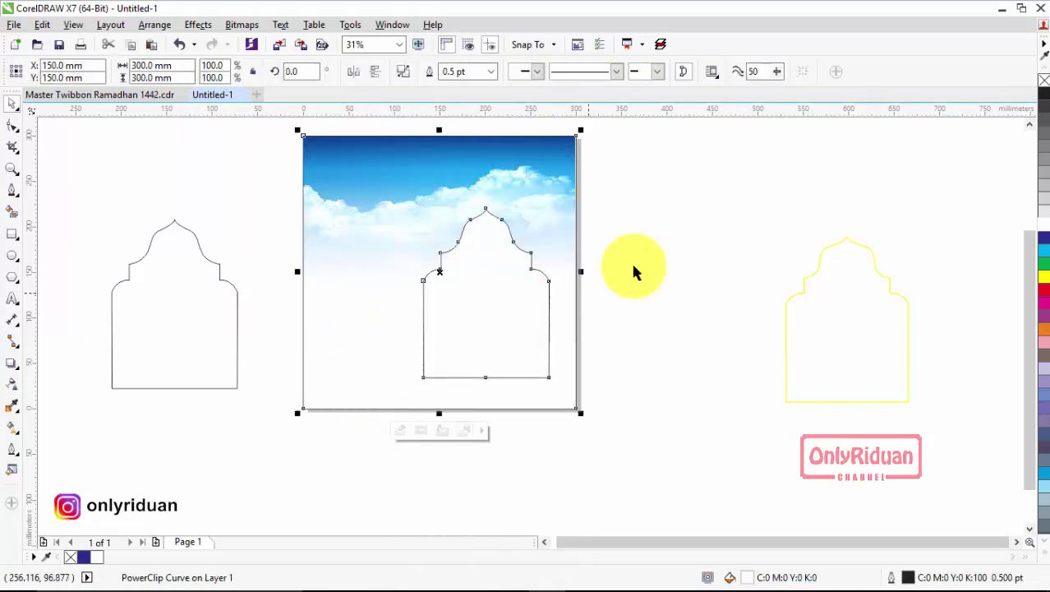
click(673, 253)
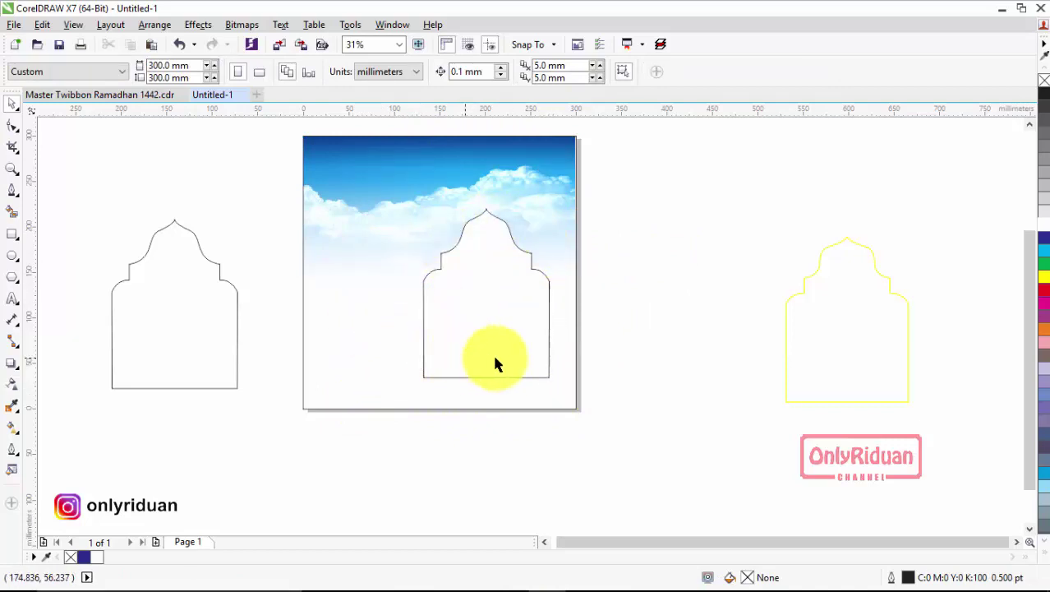
Import the blue-wallpaper-ribbon PNG, place it full width along the page's lower edge, and squash it to about 134 mm high.
click(131, 95)
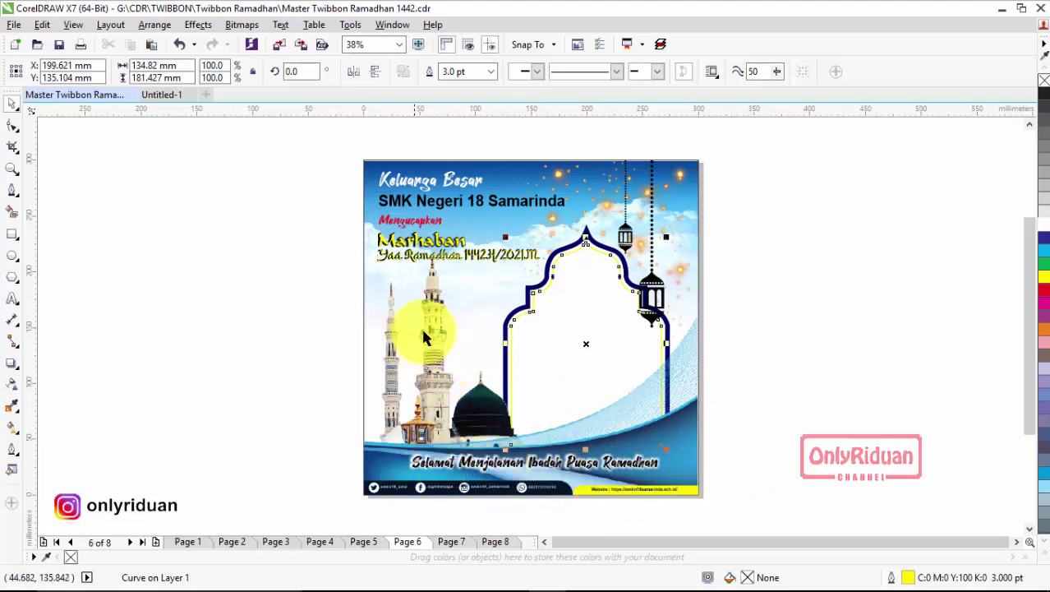
click(181, 96)
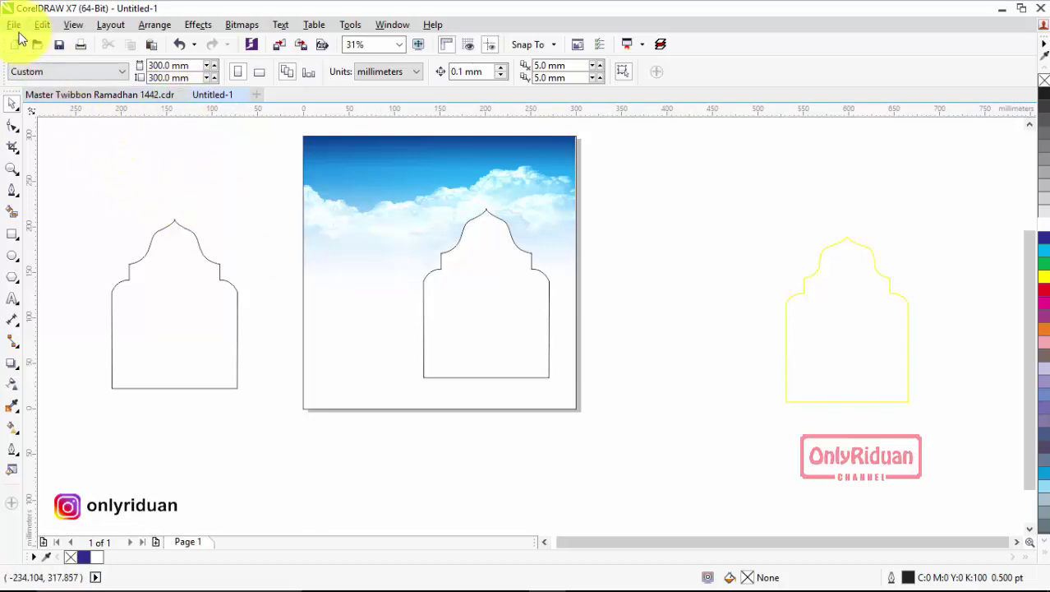
click(14, 25)
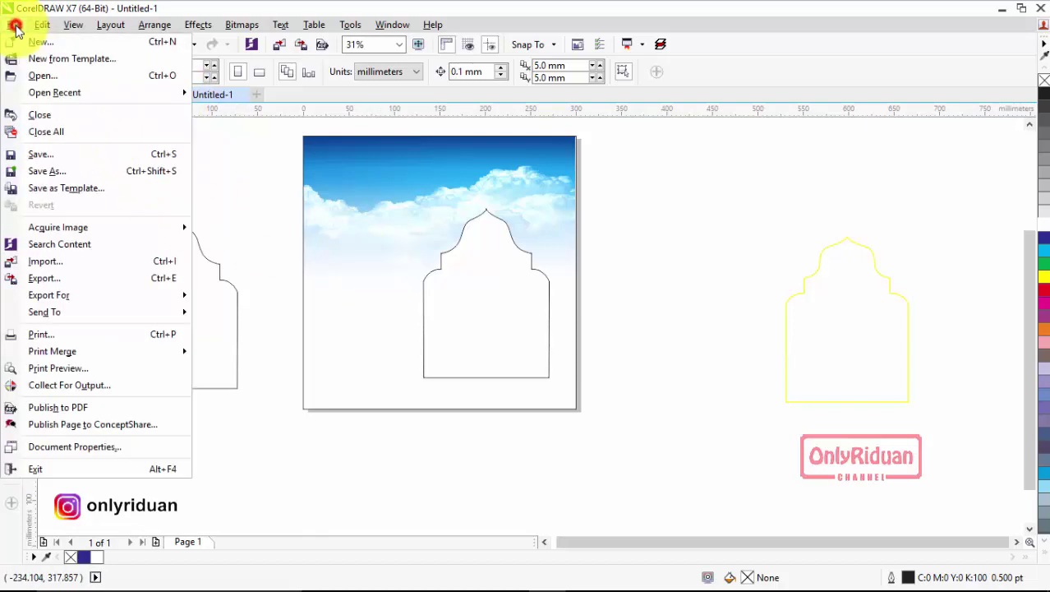
click(56, 263)
click(842, 341)
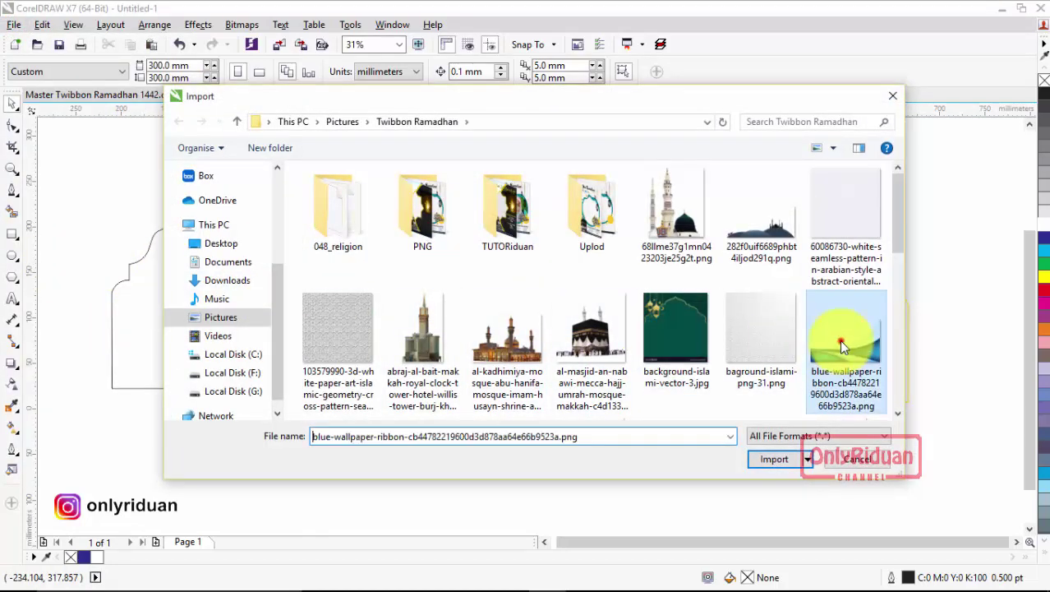
click(771, 458)
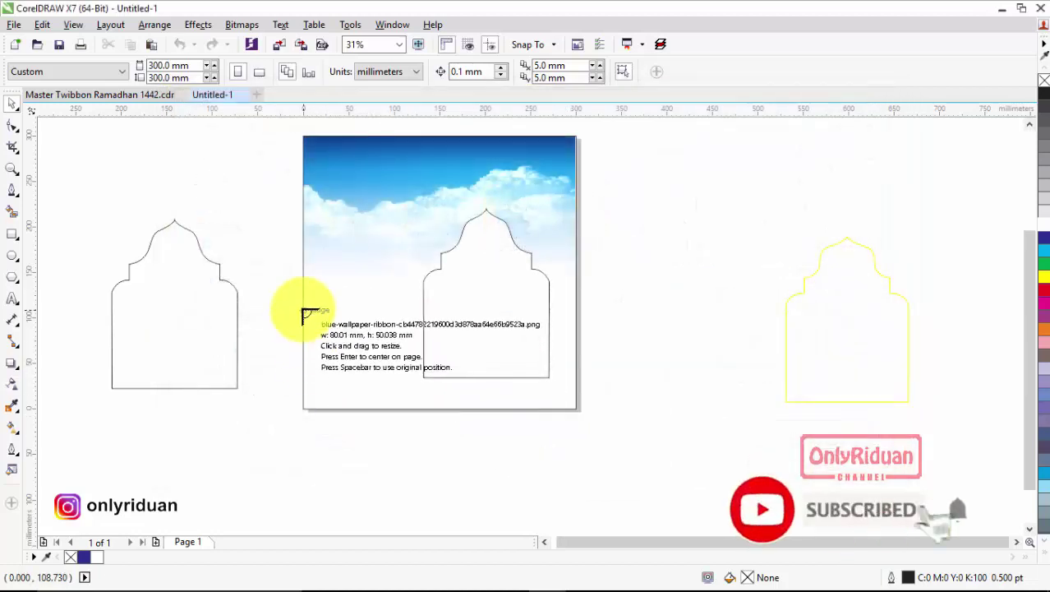
drag(302, 308, 575, 412)
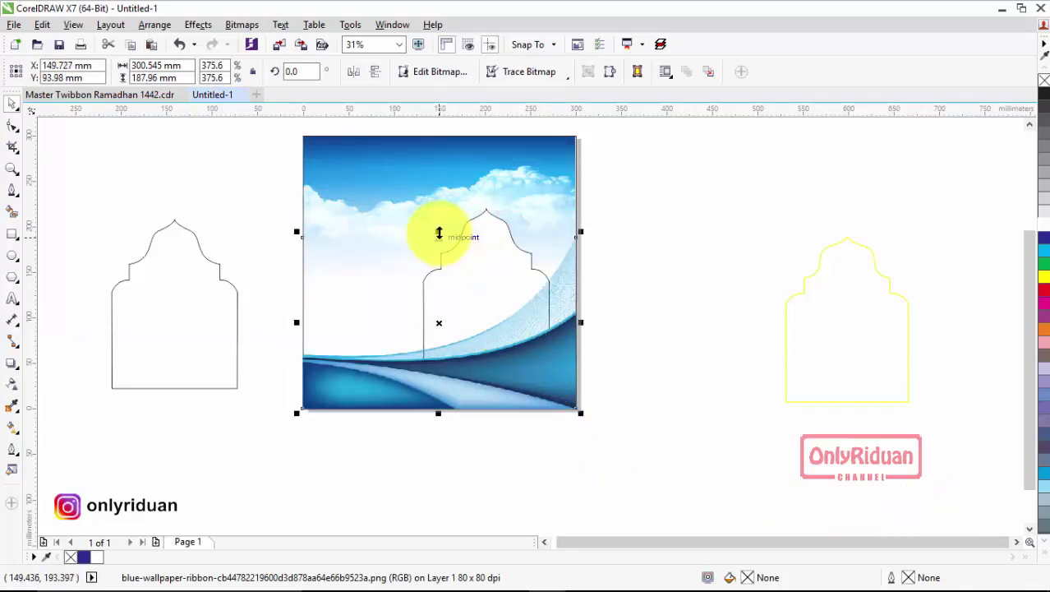
drag(439, 233, 438, 280)
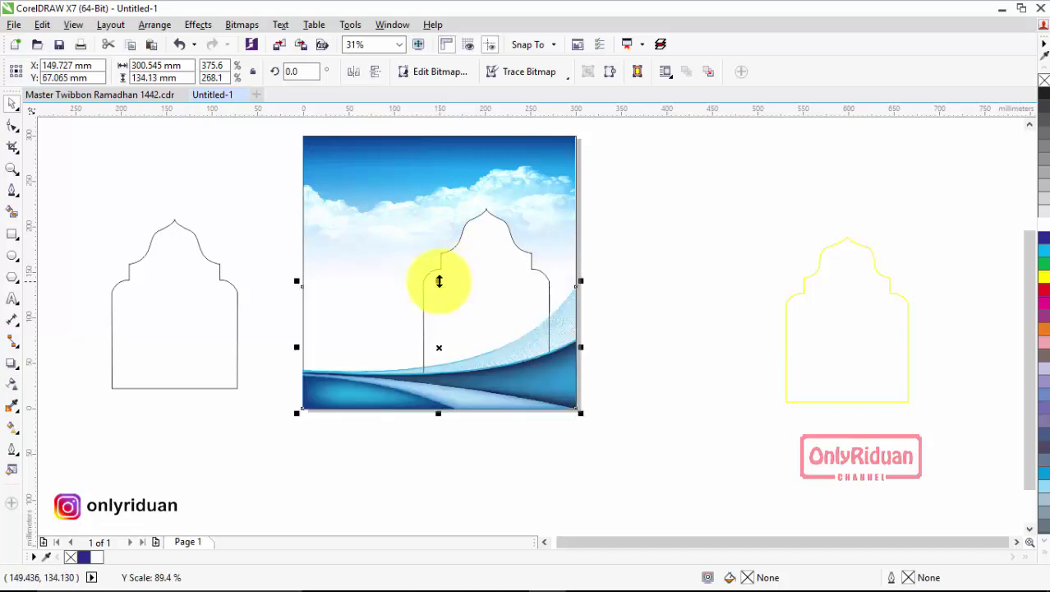
click(616, 286)
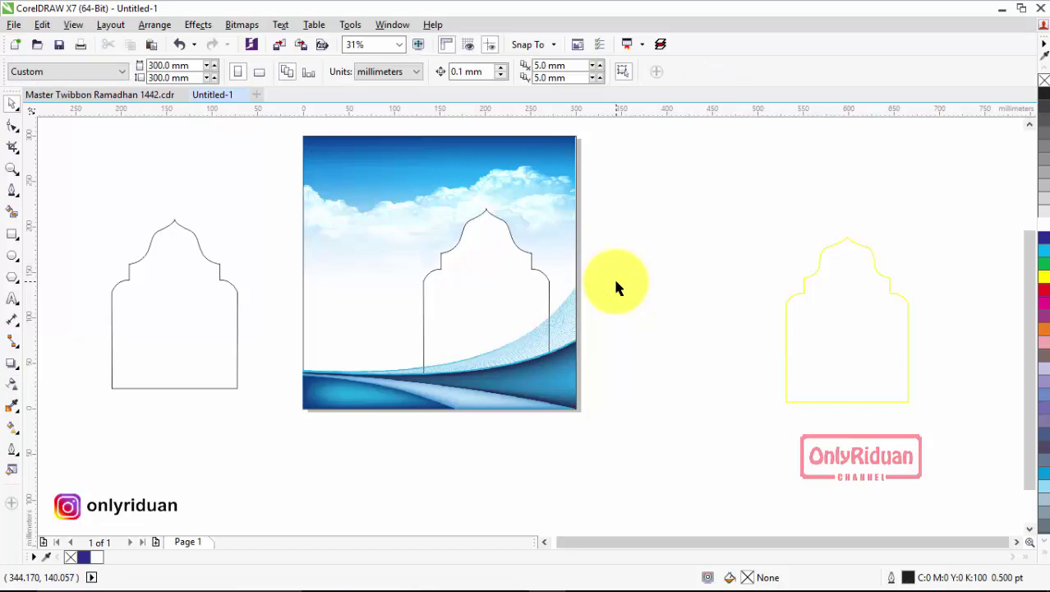
Import 68llme37g1mn0423203je25g2t.png and place the mosque in the page's lower left part at about 160 × 200 mm.
click(14, 25)
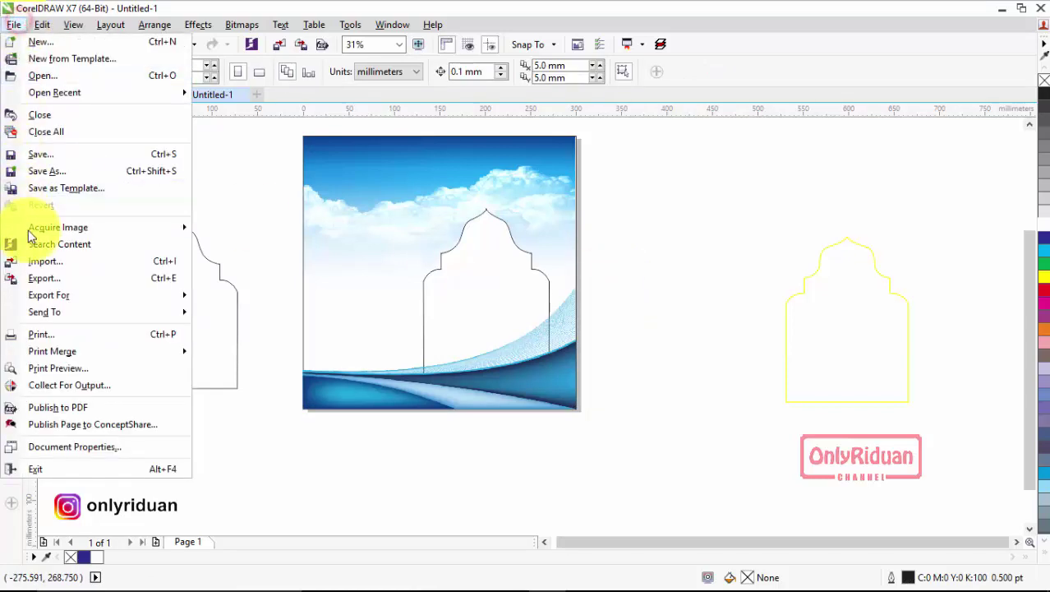
click(35, 257)
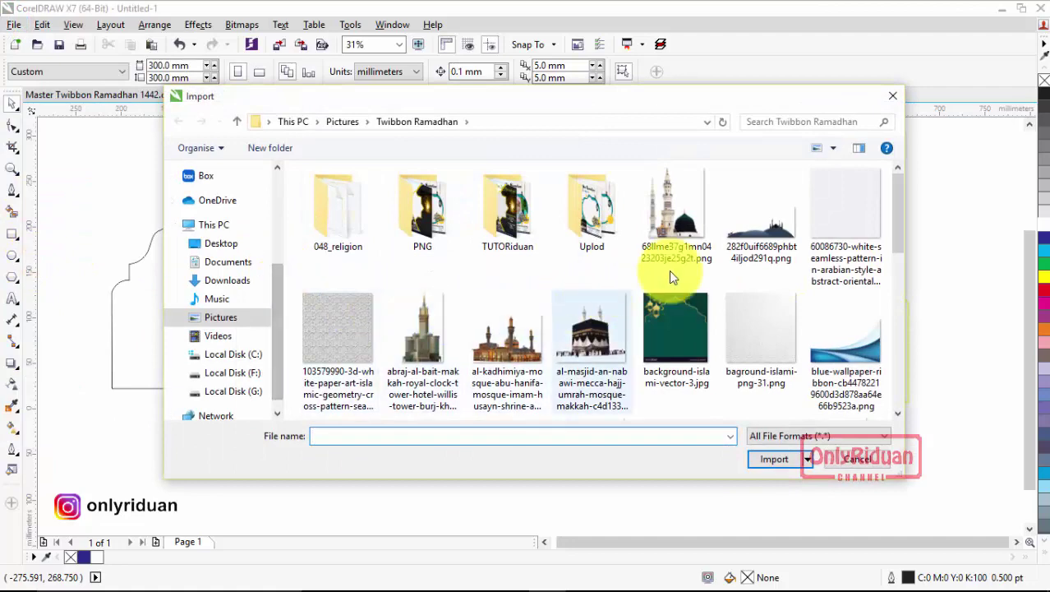
click(689, 213)
click(763, 467)
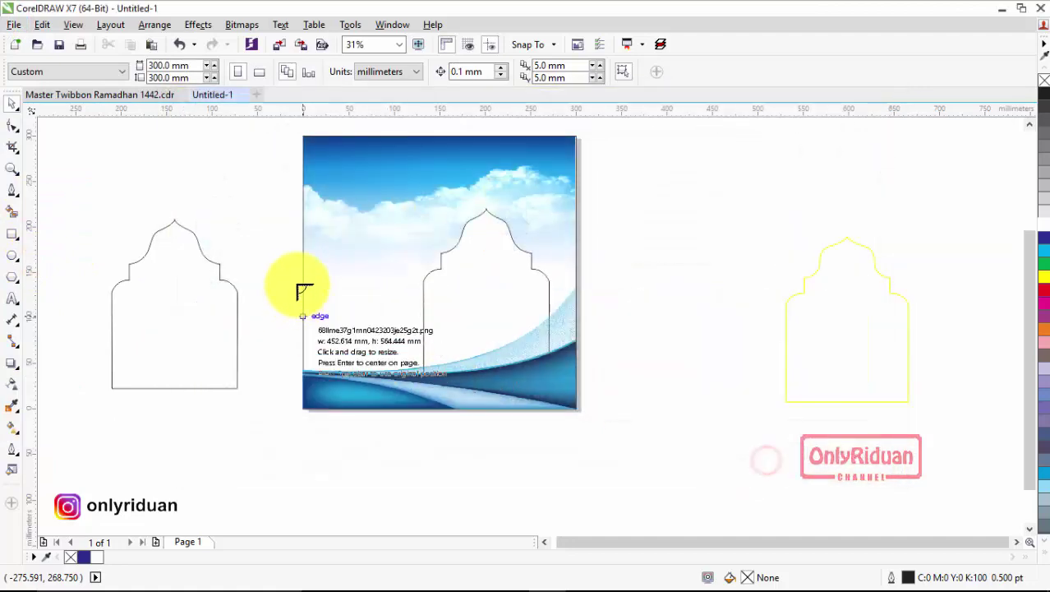
drag(306, 201, 449, 436)
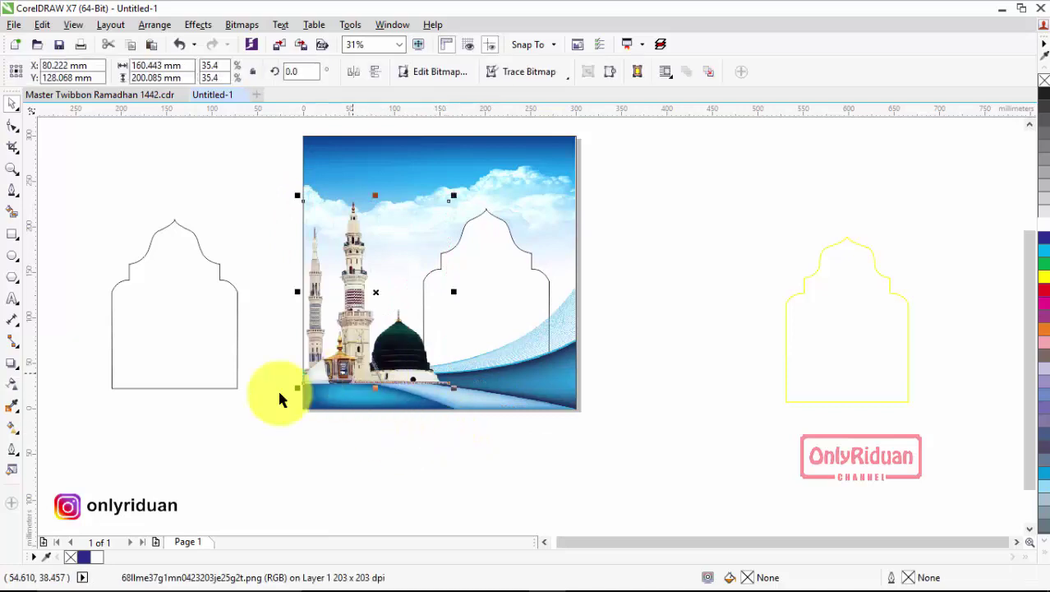
click(567, 391)
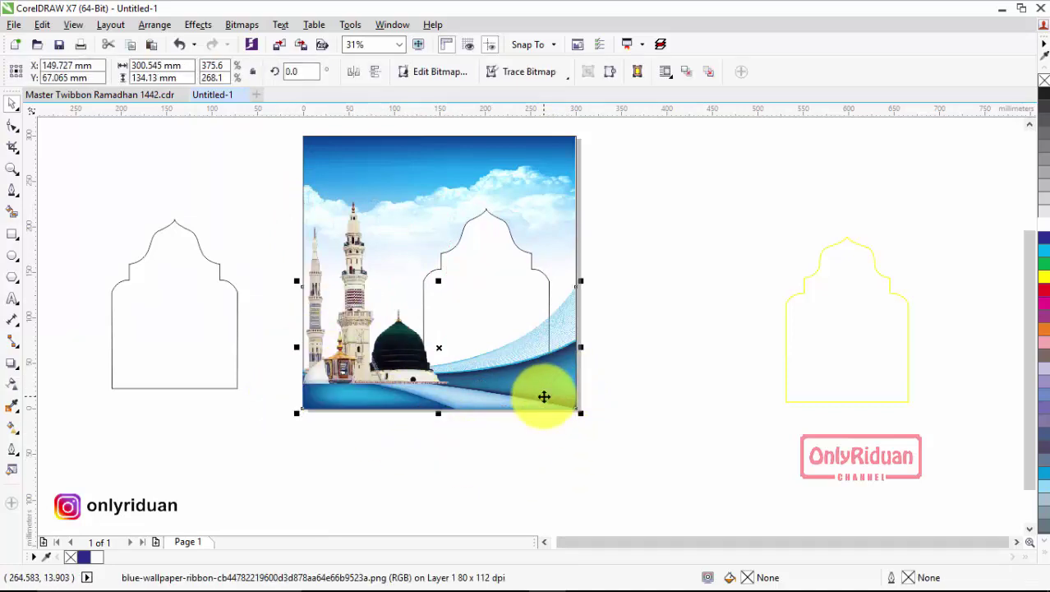
click(417, 481)
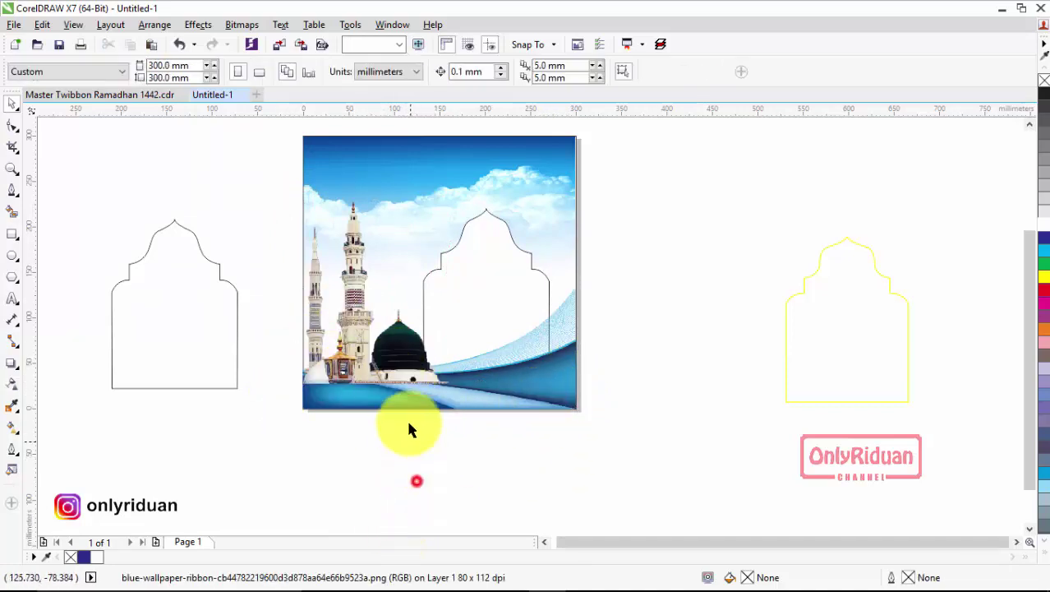
Scale the mosque image down to about 154.5 × 192.7 mm and bring the blue ribbon image to the front of the page.
click(402, 362)
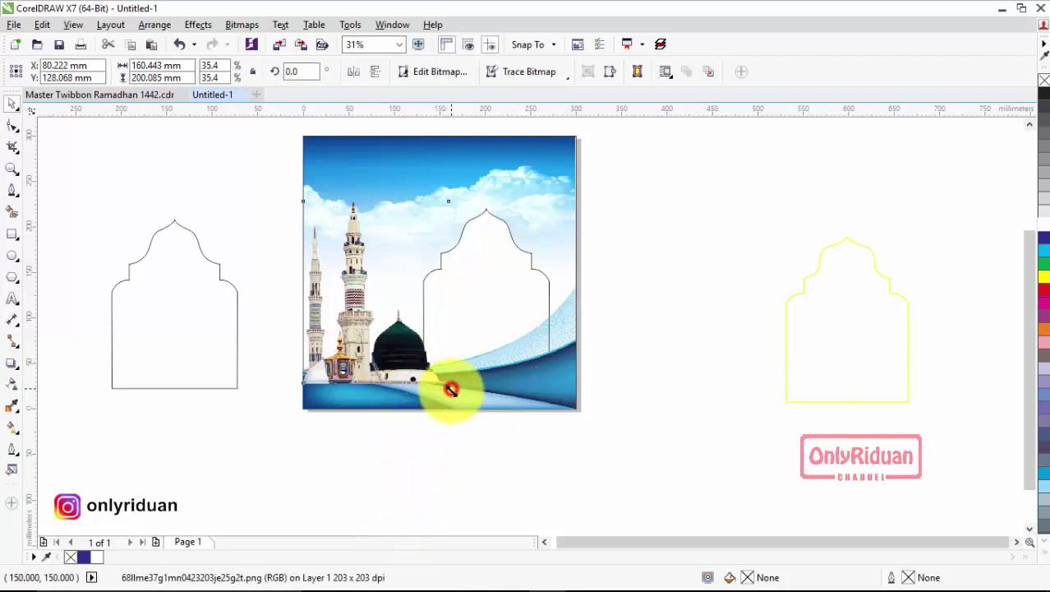
drag(450, 389, 448, 403)
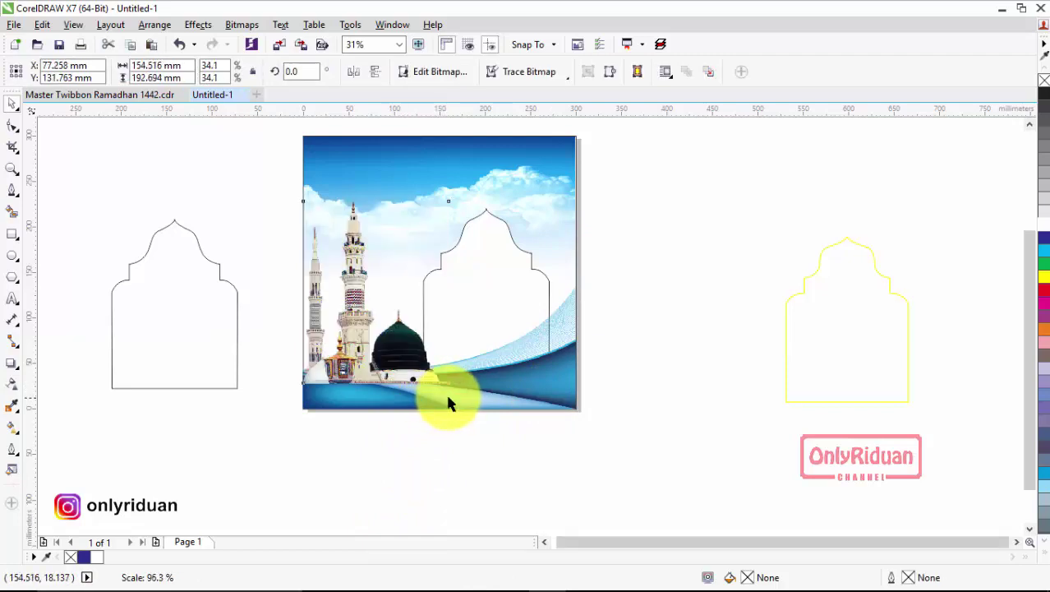
click(530, 380)
right_click(528, 386)
mouse_move(603, 440)
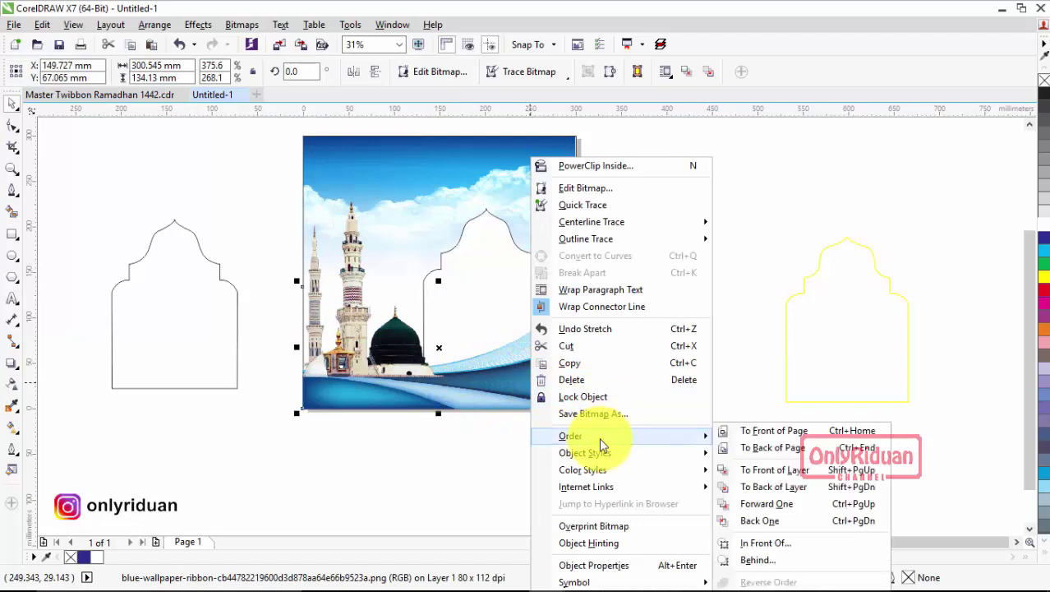
click(796, 438)
click(647, 450)
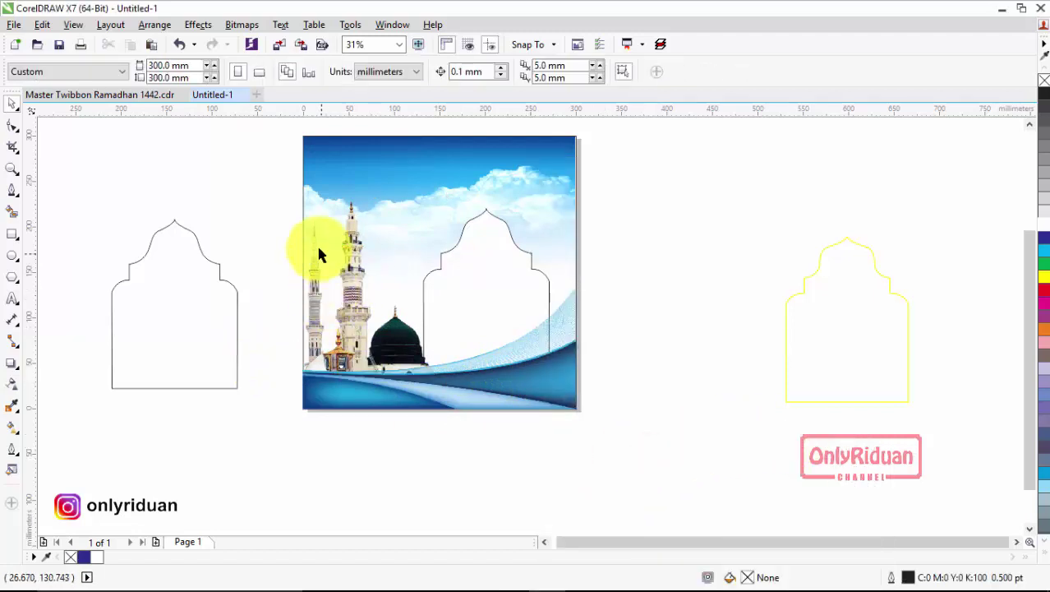
Copy the greeting text block from page 6 of Master Twibbon Ramadhan 1442.cdr and paste it into Untitled-1.
click(125, 94)
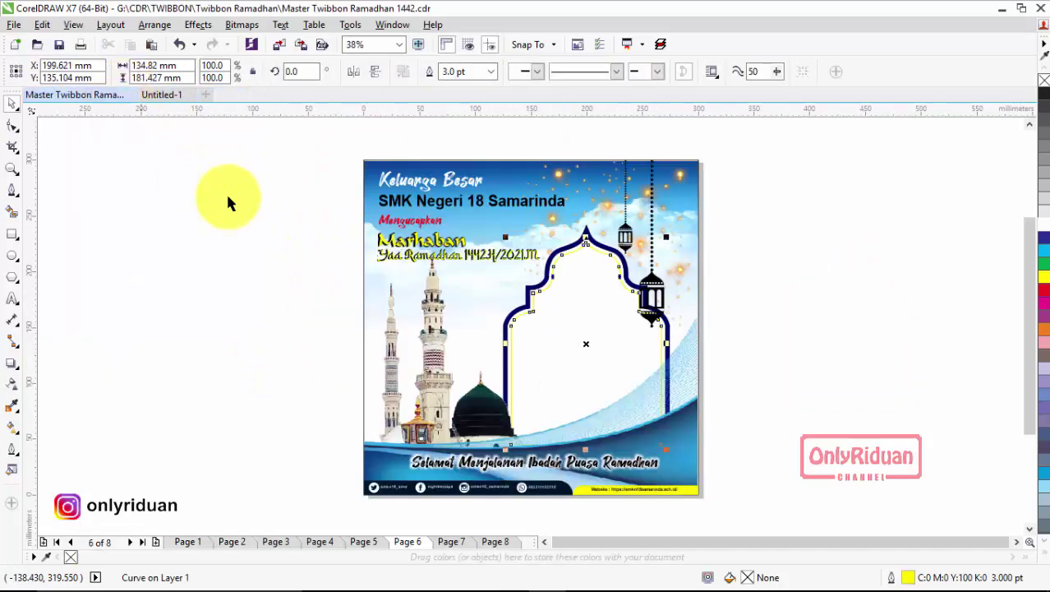
click(291, 180)
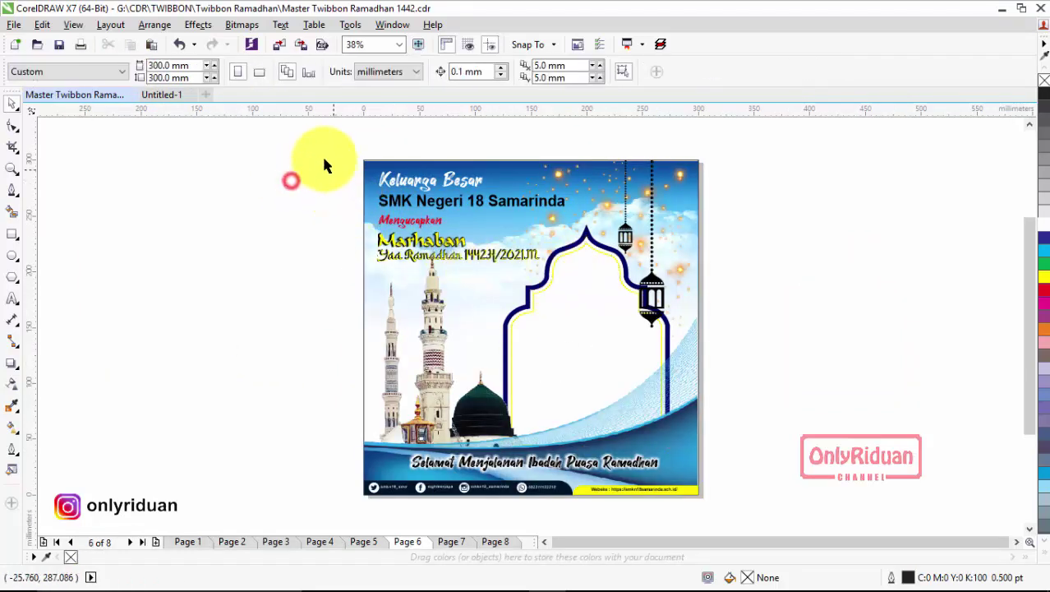
drag(331, 157, 568, 268)
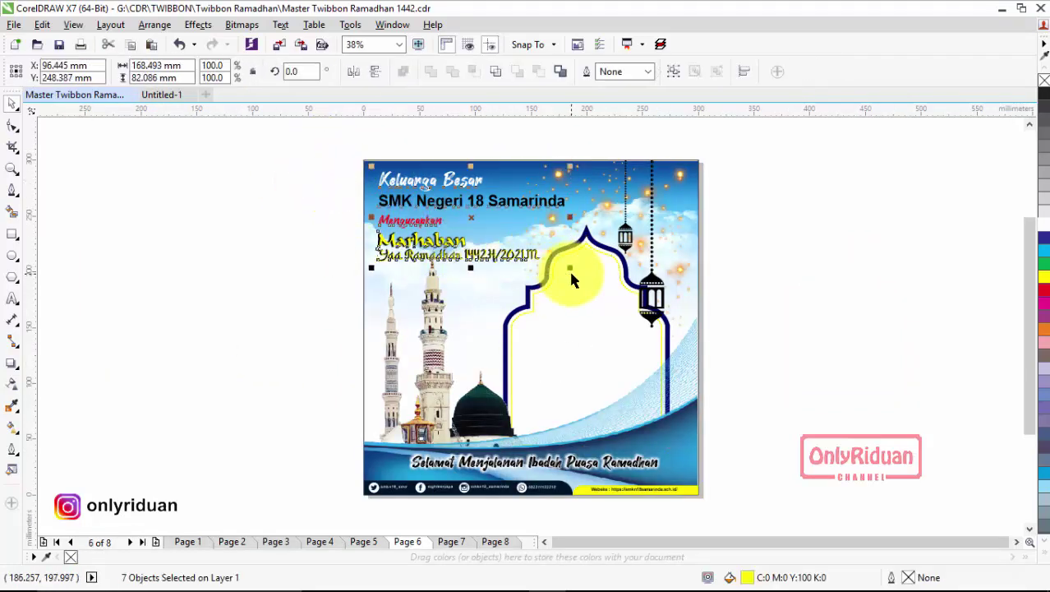
click(164, 95)
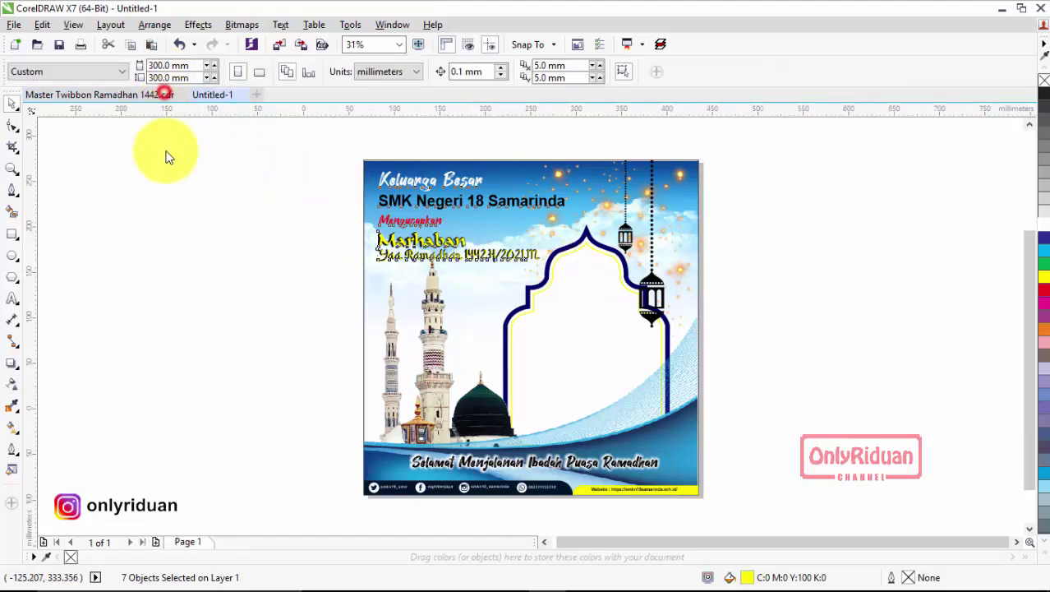
key(ctrl+v)
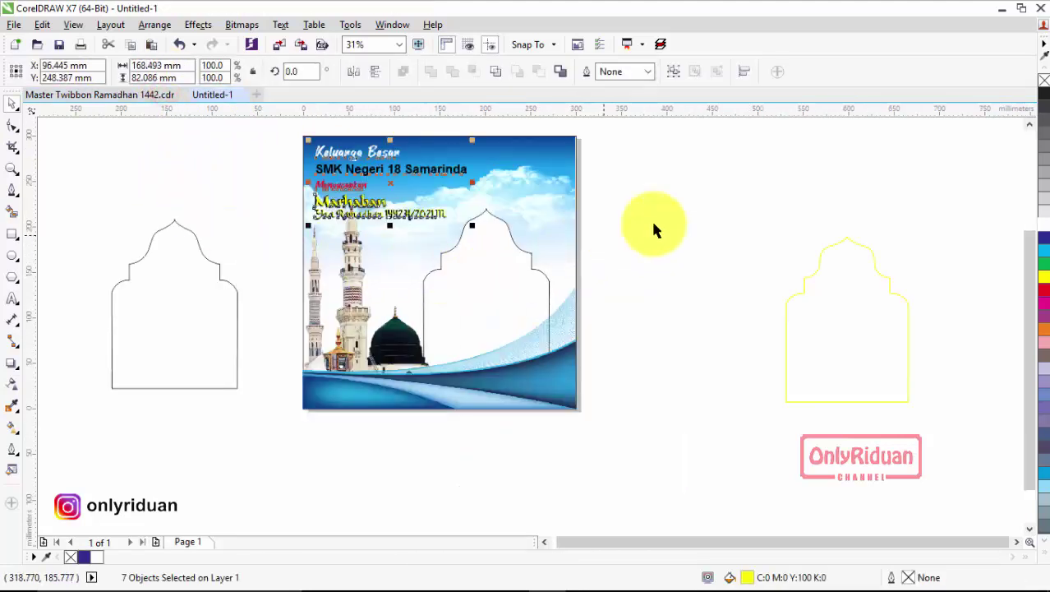
click(675, 212)
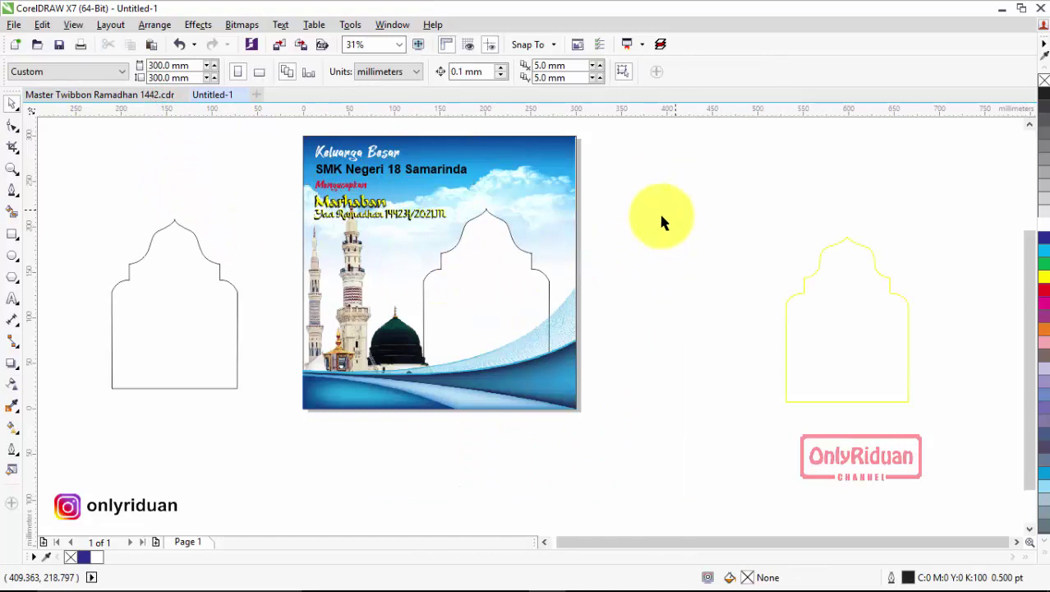
Draw a rectangle about 202 × 14 mm from the page's lower left corner and round its upper right corner to 20 mm.
click(151, 95)
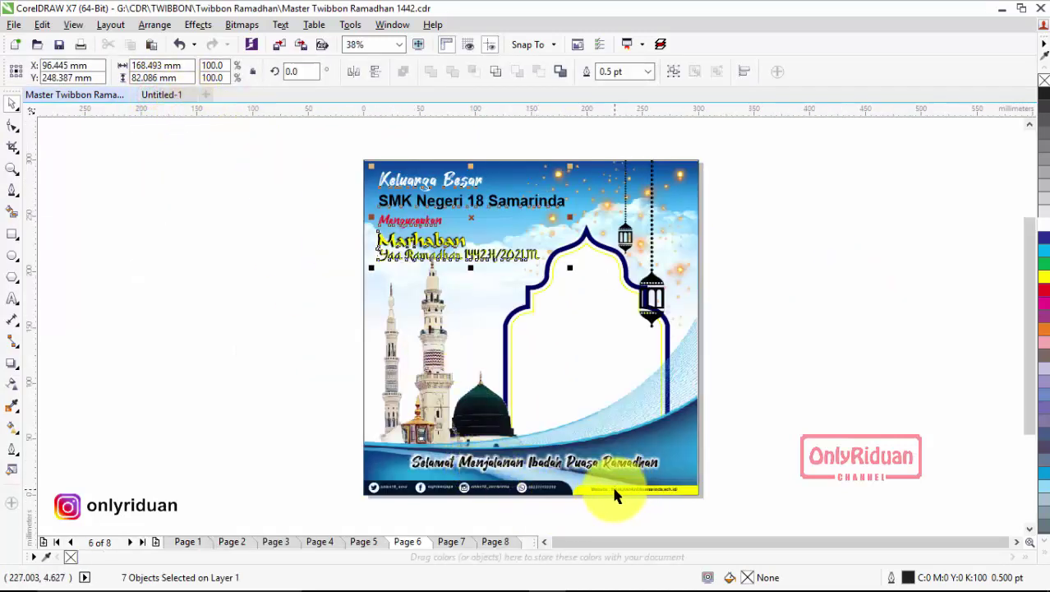
click(160, 97)
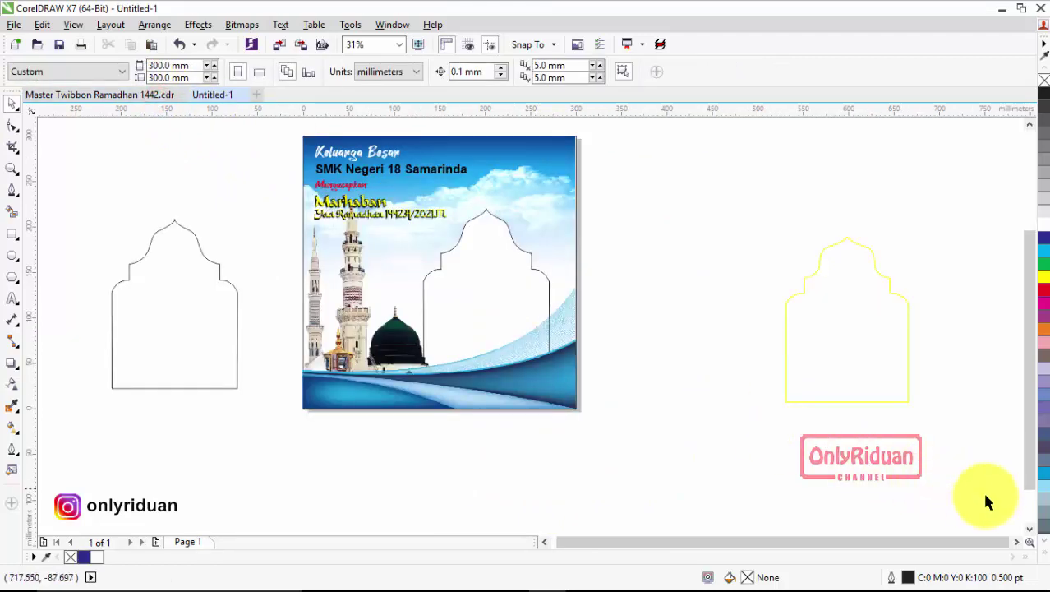
click(1029, 531)
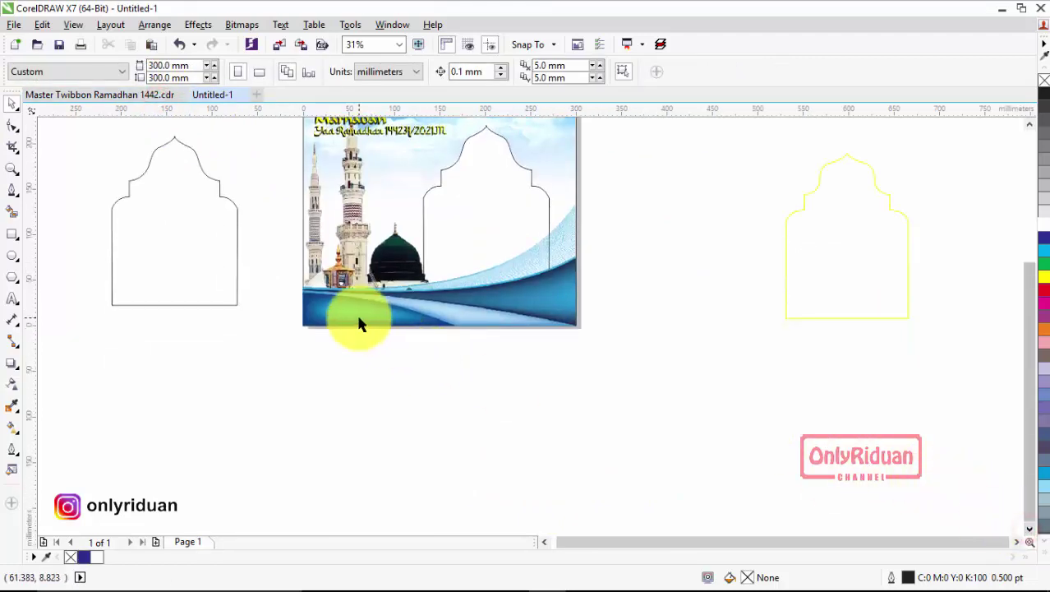
scroll(473, 307, up, 2)
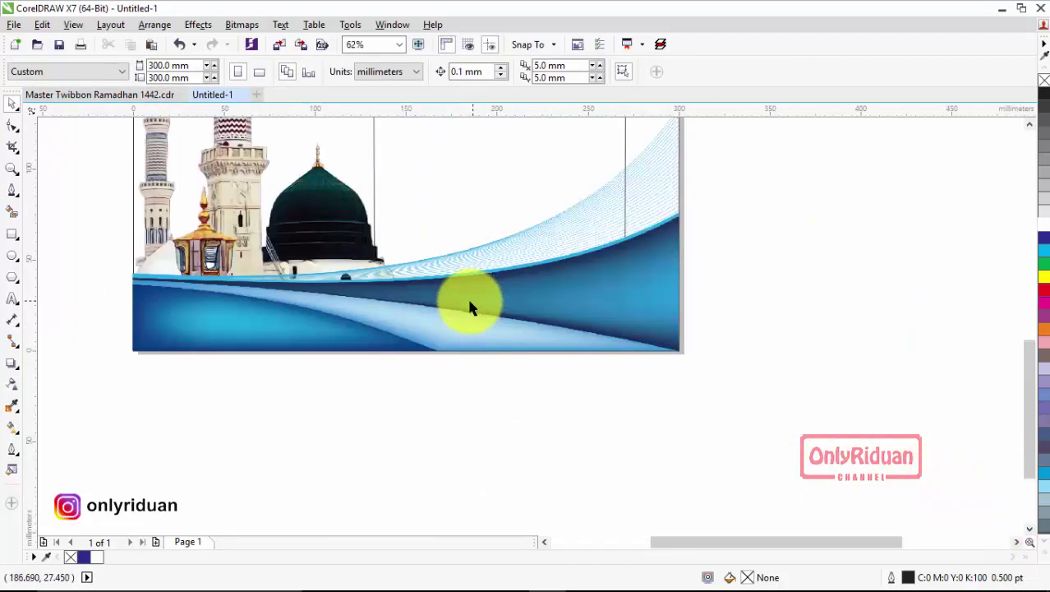
click(12, 238)
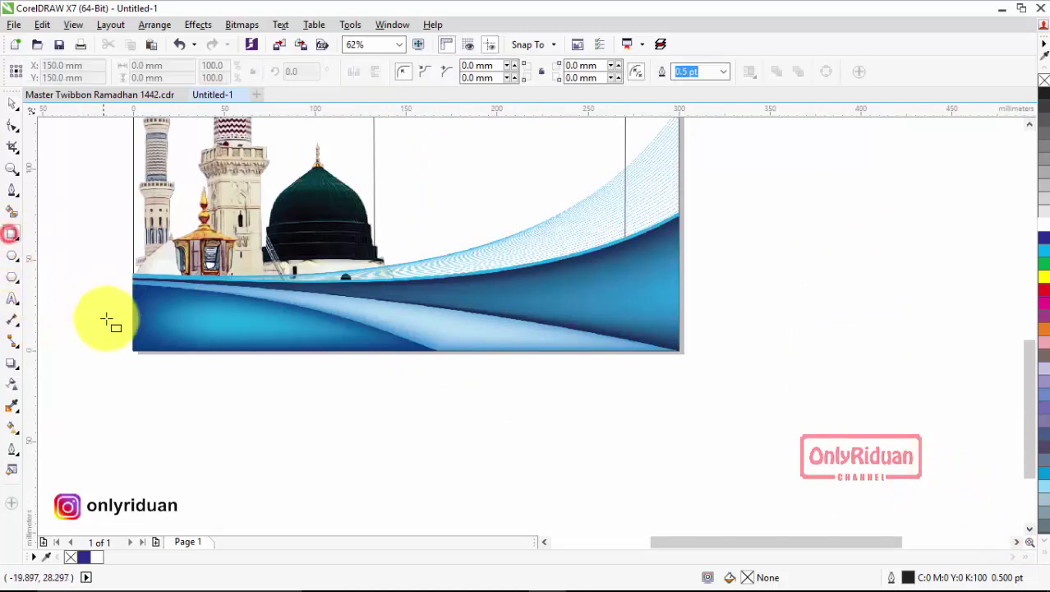
drag(130, 352, 498, 327)
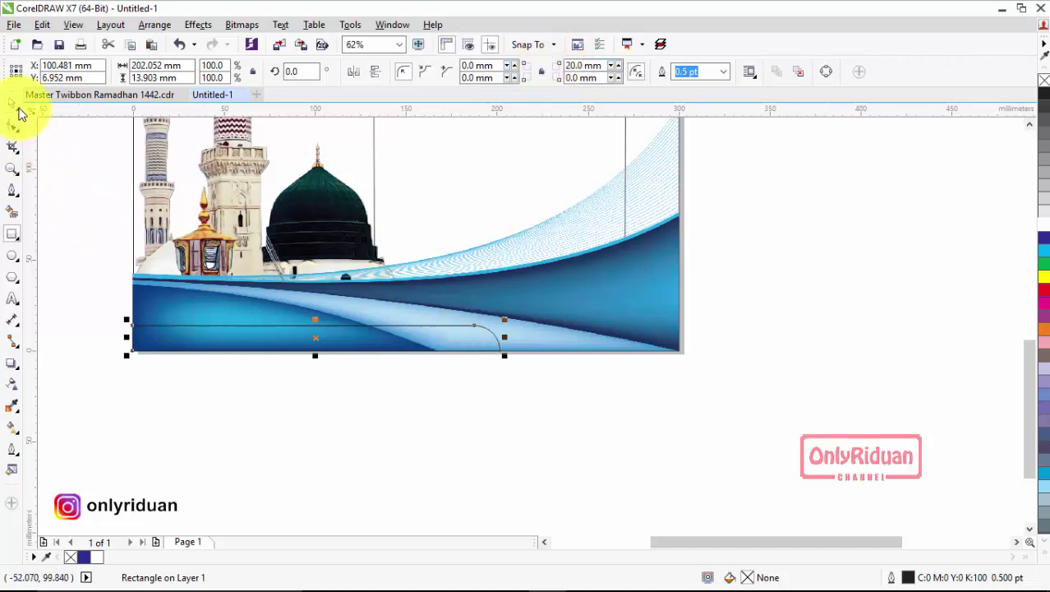
Fill the rounded footer bar with black (C100 M100 Y100 K100) and deselect it.
click(1045, 556)
click(1036, 418)
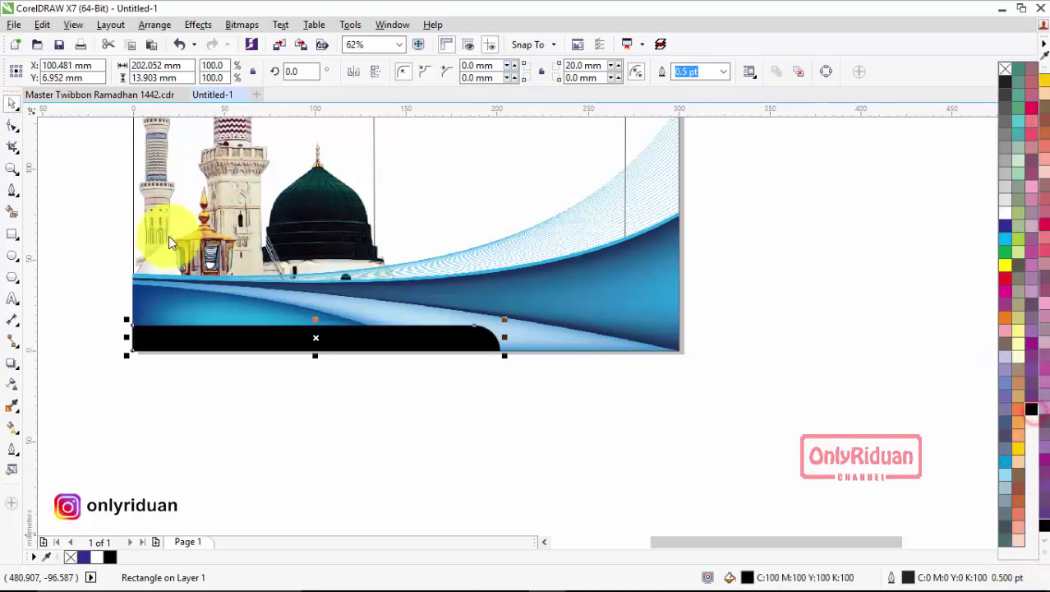
click(12, 102)
click(374, 433)
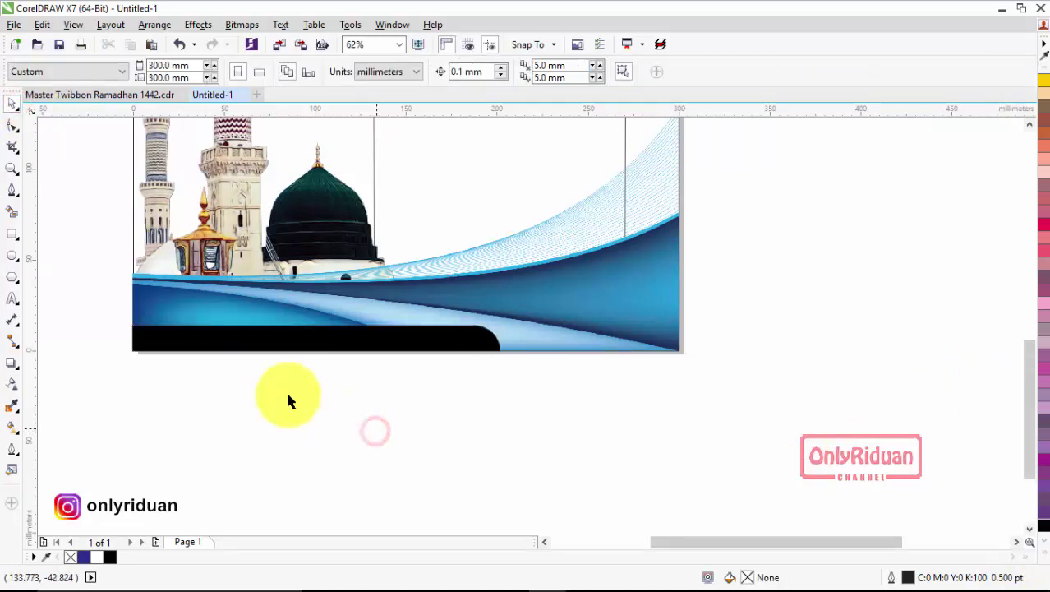
Draw a rectangle about 98 × 12 mm between the black bar and the page's lower right corner, with its upper left corner rounded to 20 mm.
click(15, 235)
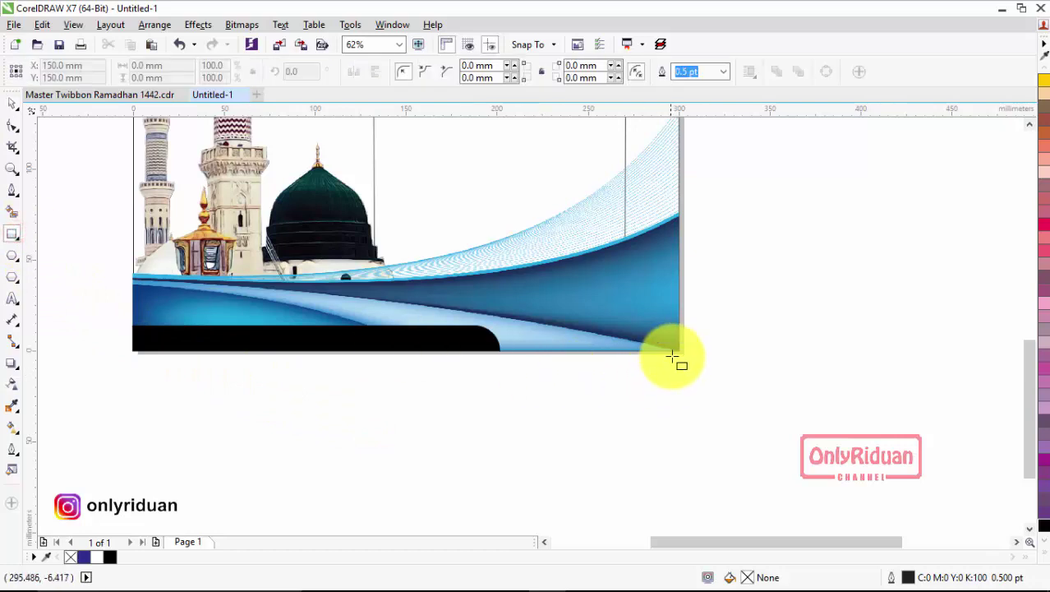
drag(675, 351, 499, 329)
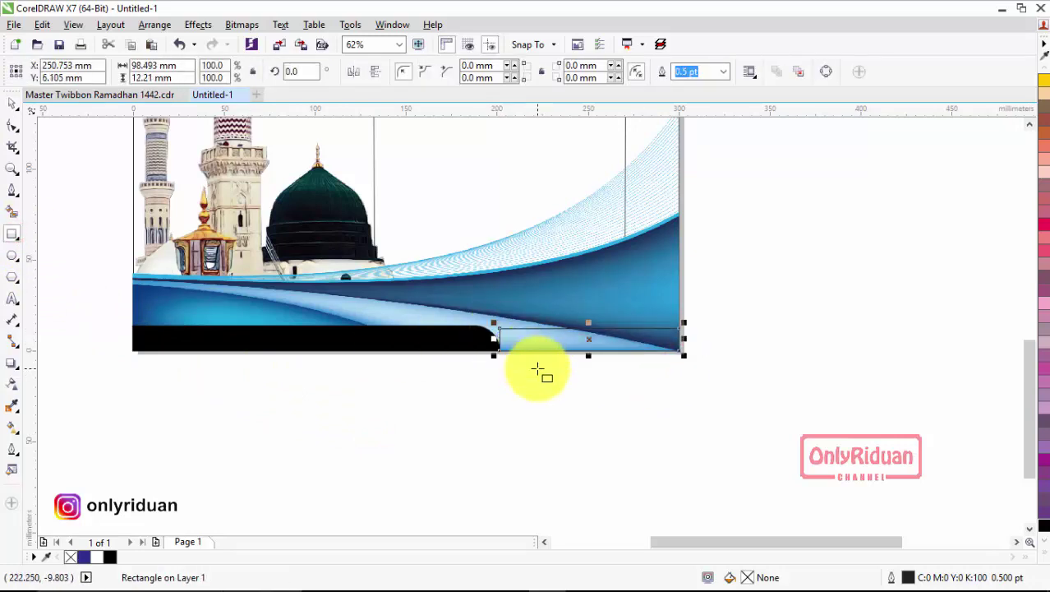
click(473, 65)
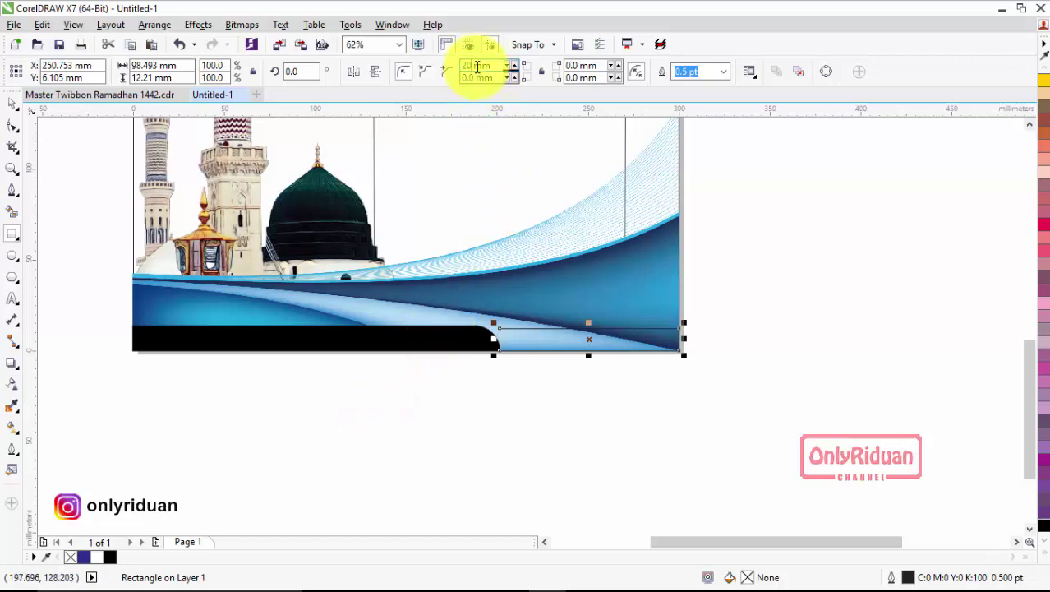
text(20)
key(Return)
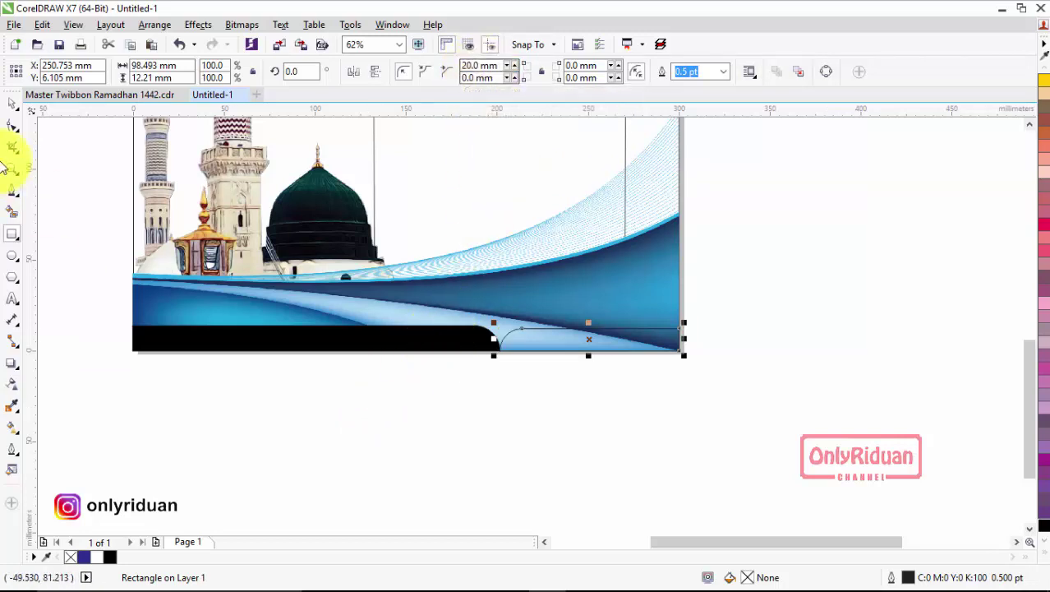
click(11, 102)
click(506, 389)
Fill the shorter footer bar with yellow (C0 M0 Y100 K0) and remove the outline from both footer bars.
click(572, 349)
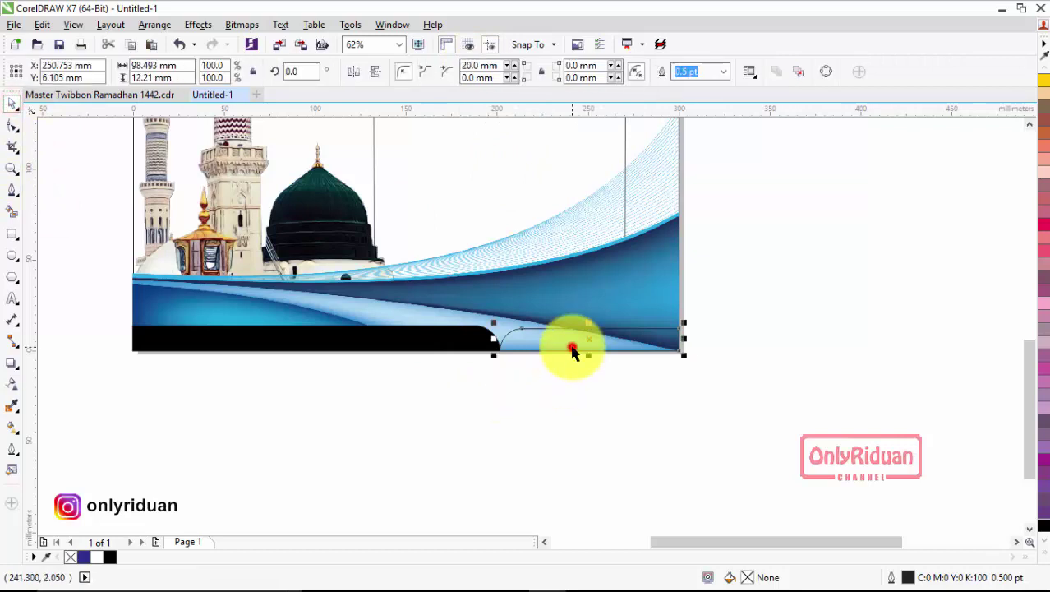
click(1043, 557)
drag(1033, 254, 700, 355)
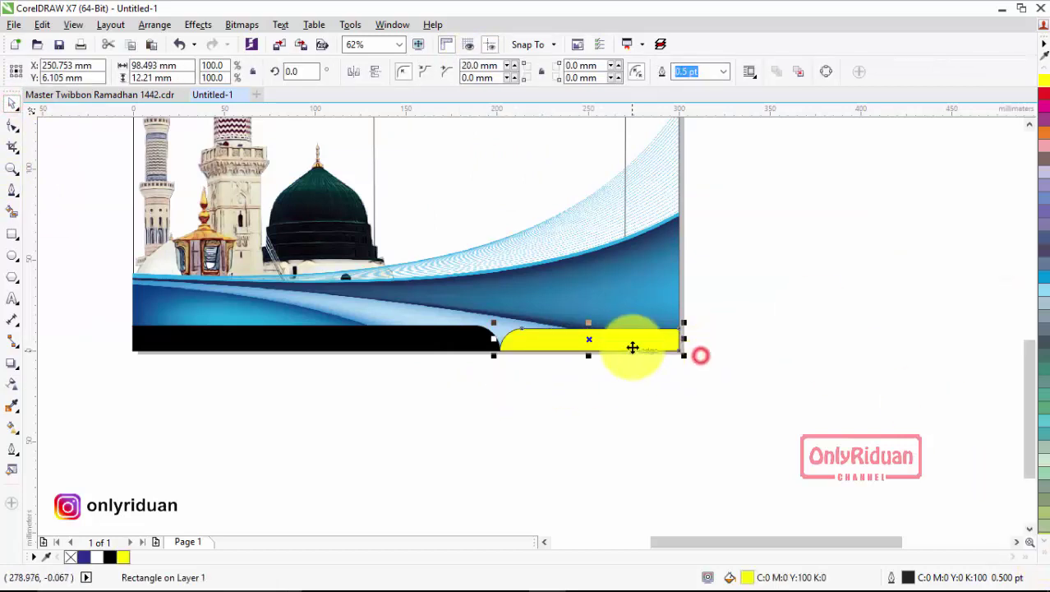
click(699, 386)
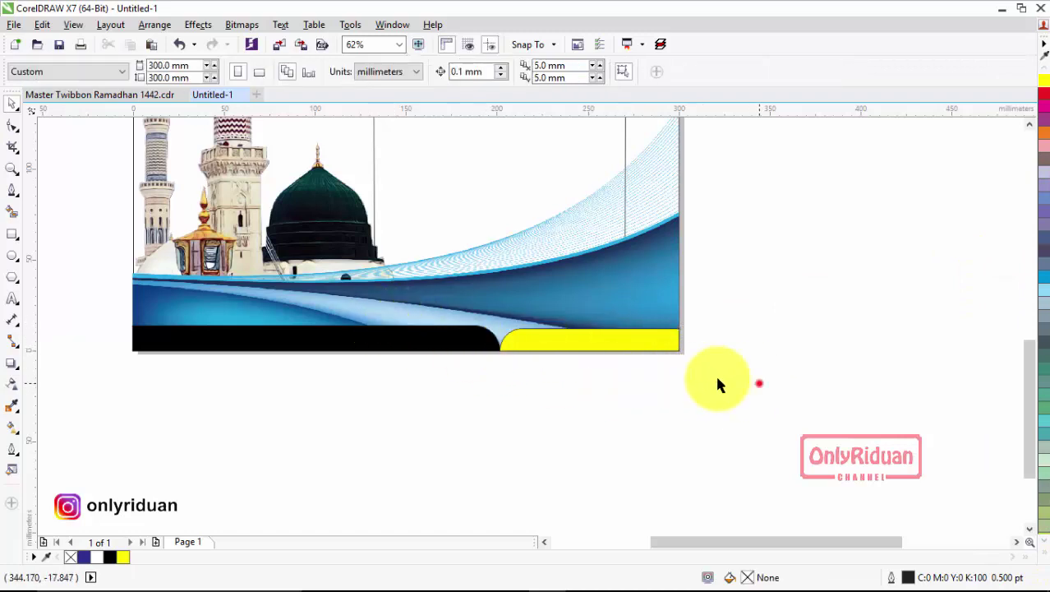
drag(756, 382, 115, 308)
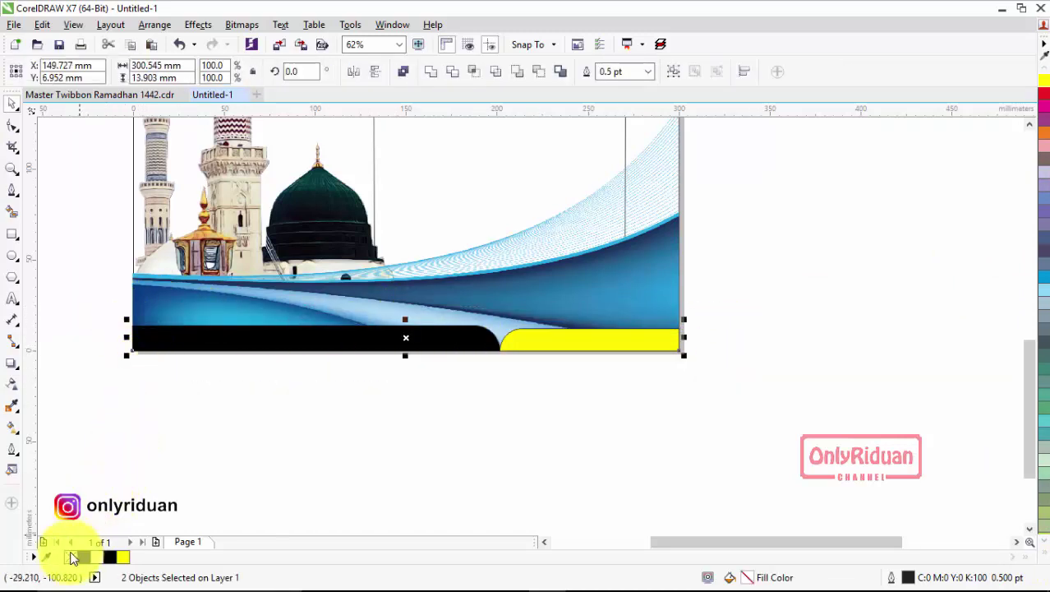
click(368, 427)
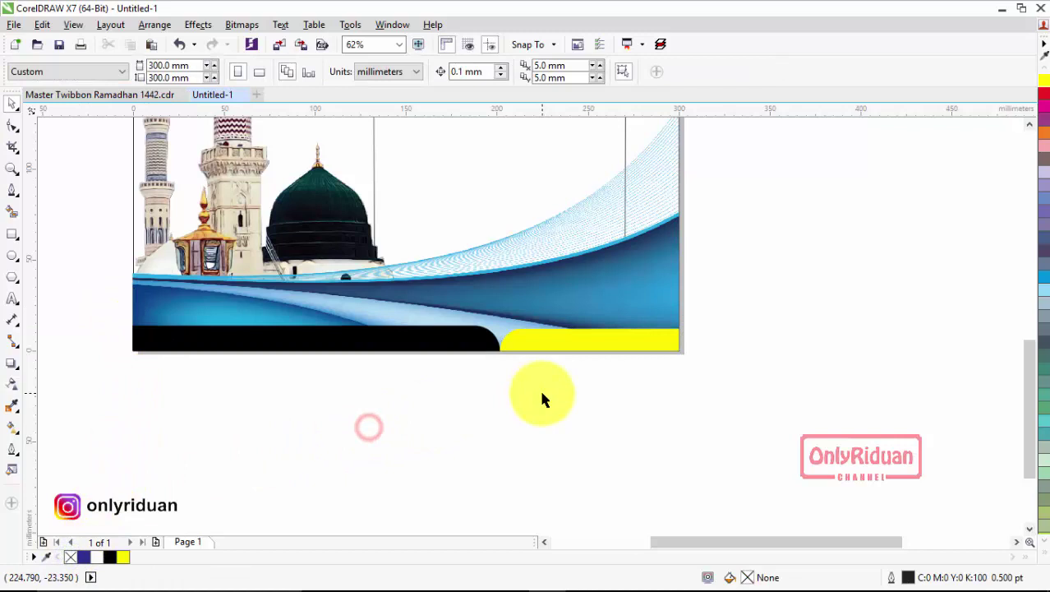
Copy the row of social media icons and contact texts from the master design's footer and paste it onto the black bar in Untitled-1.
click(105, 97)
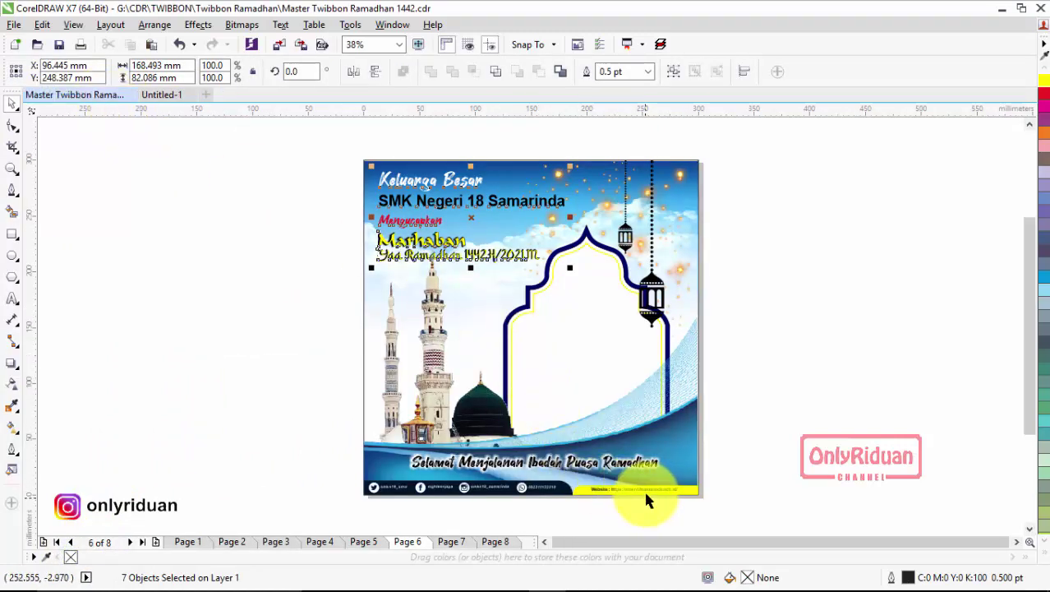
click(165, 97)
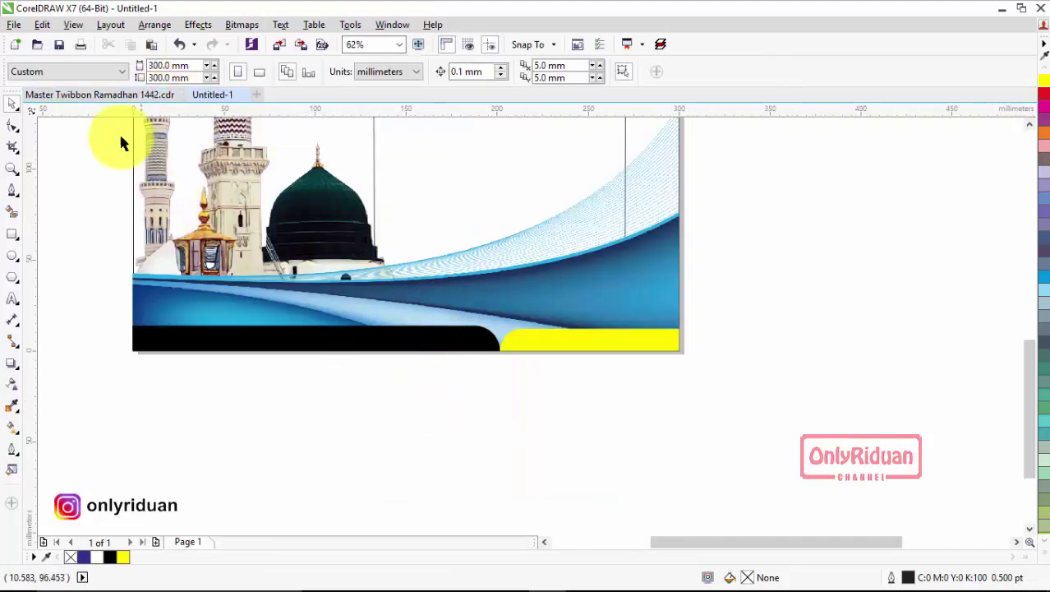
click(103, 95)
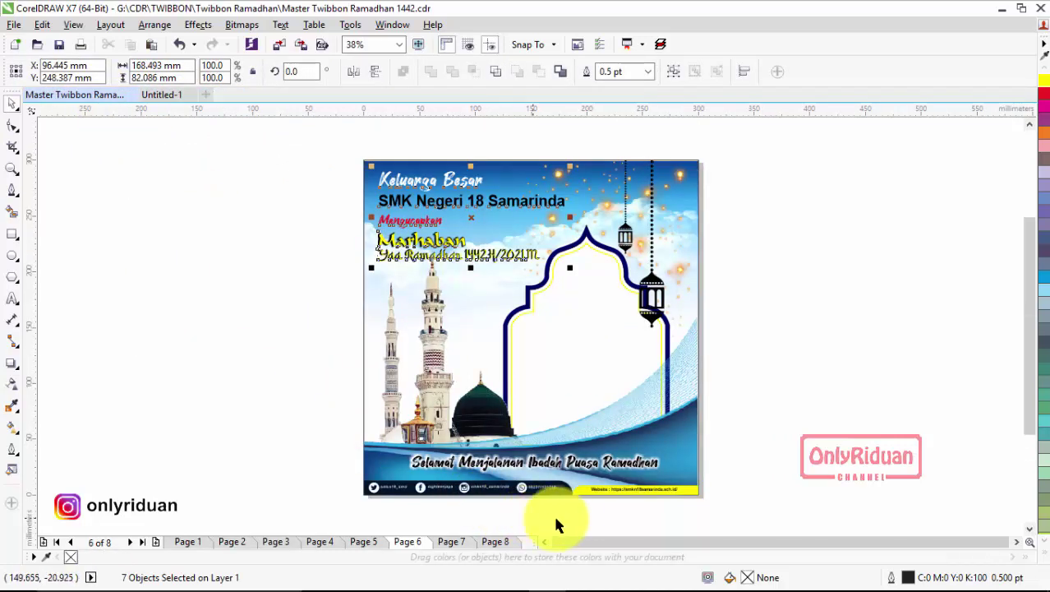
drag(568, 517, 358, 479)
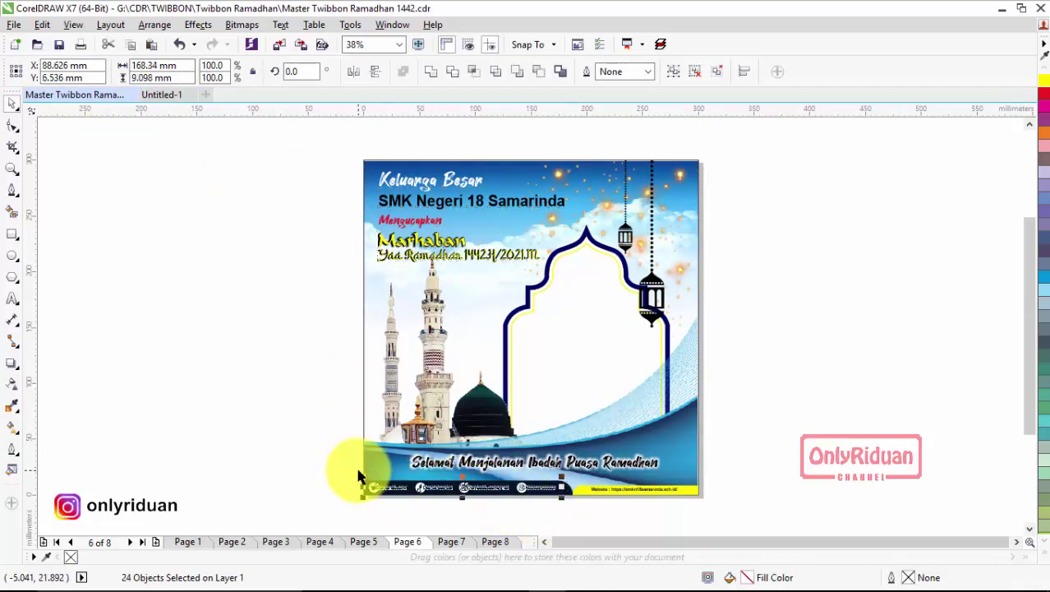
click(161, 94)
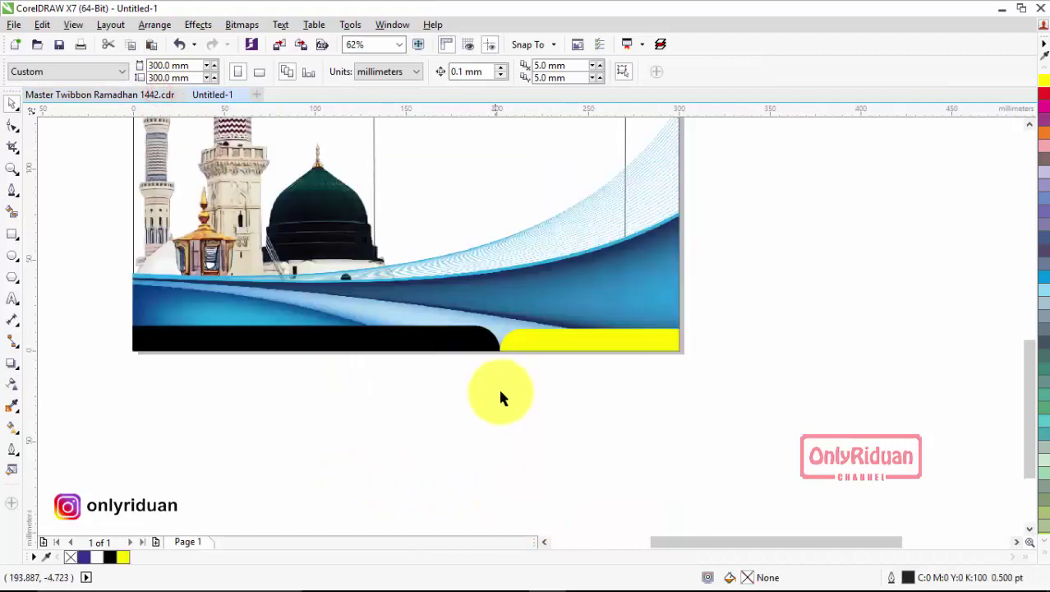
key(ctrl+v)
click(431, 406)
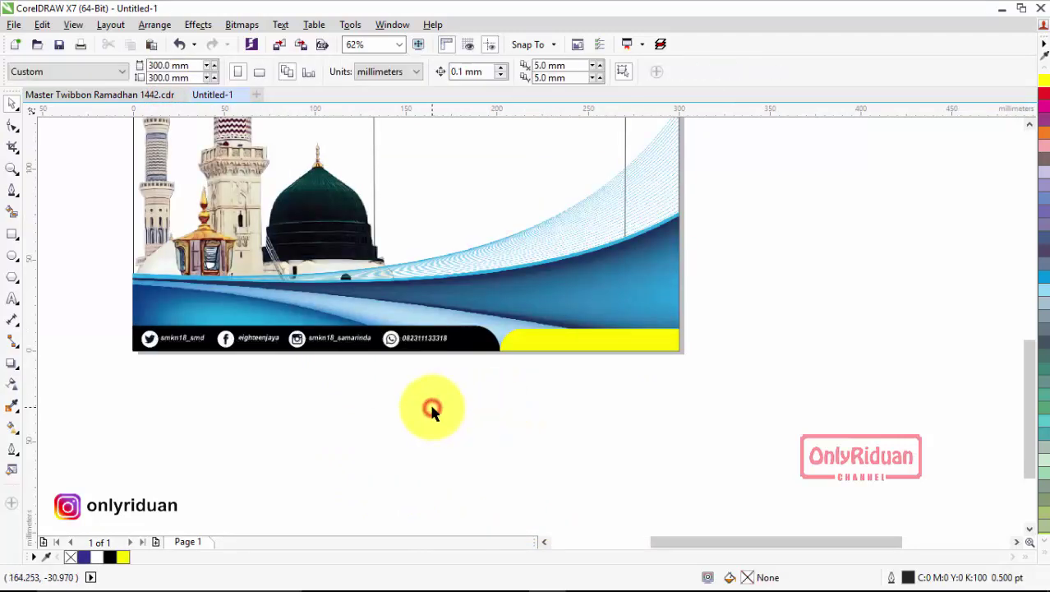
click(1028, 124)
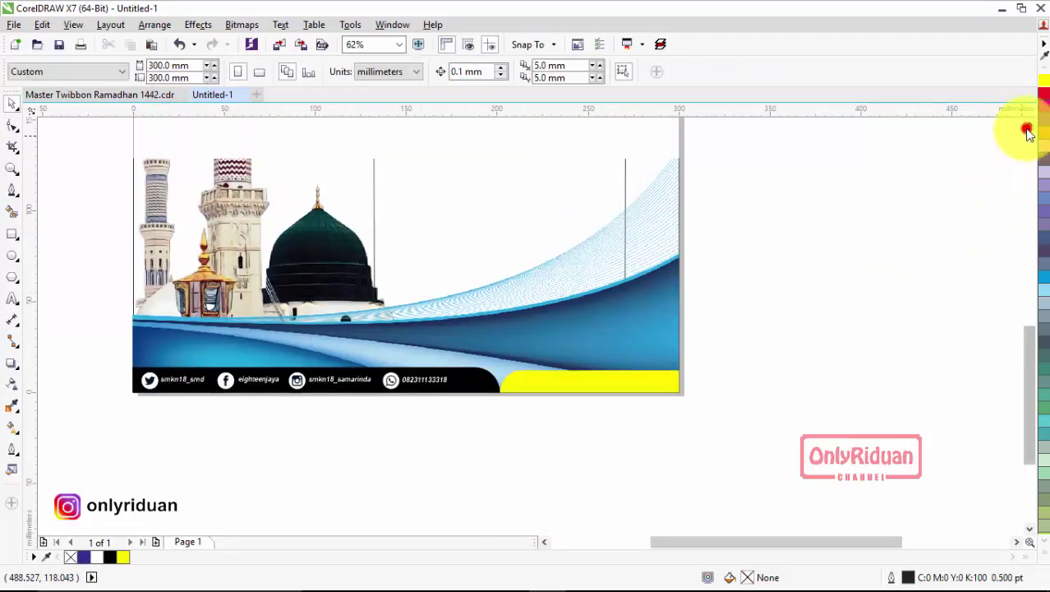
click(1029, 125)
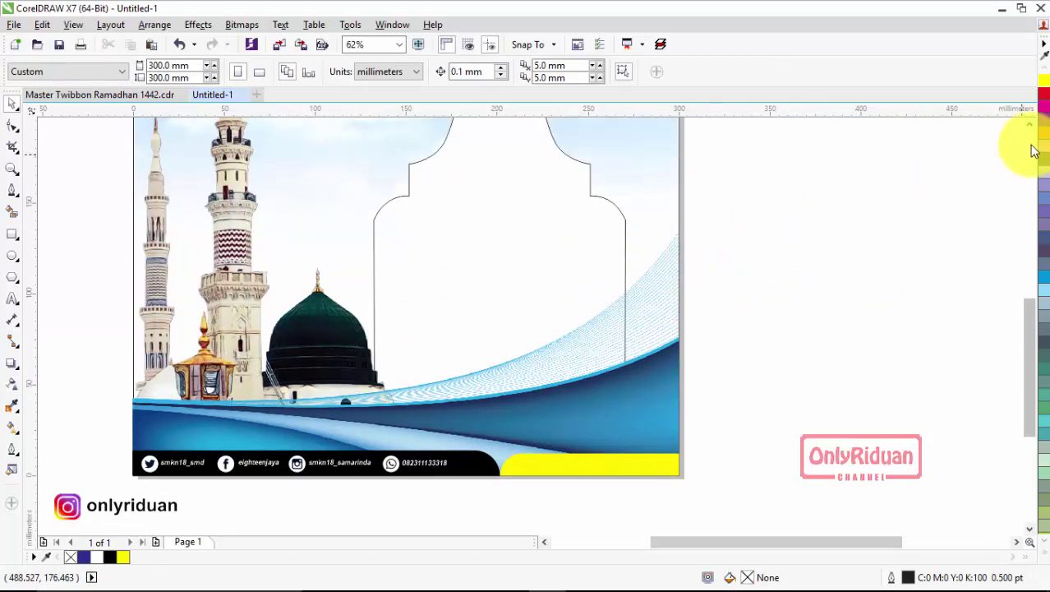
Move the spare black-outlined arch curve onto the empty area beside the page, between the page and the yellow arch.
click(1029, 125)
click(504, 269)
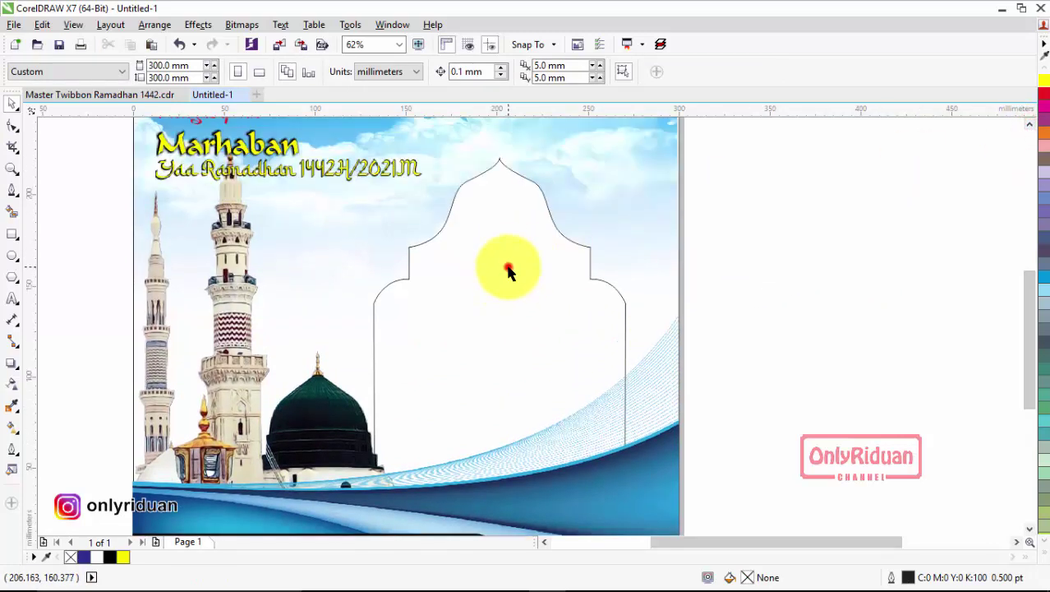
scroll(784, 292, down, 2)
drag(327, 297, 861, 262)
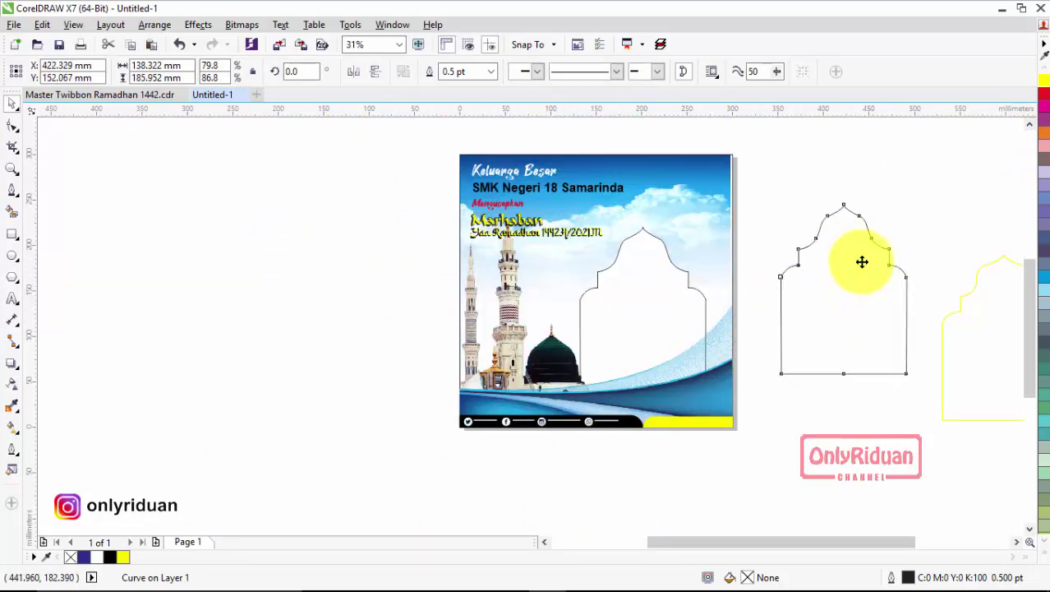
scroll(862, 261, up, 2)
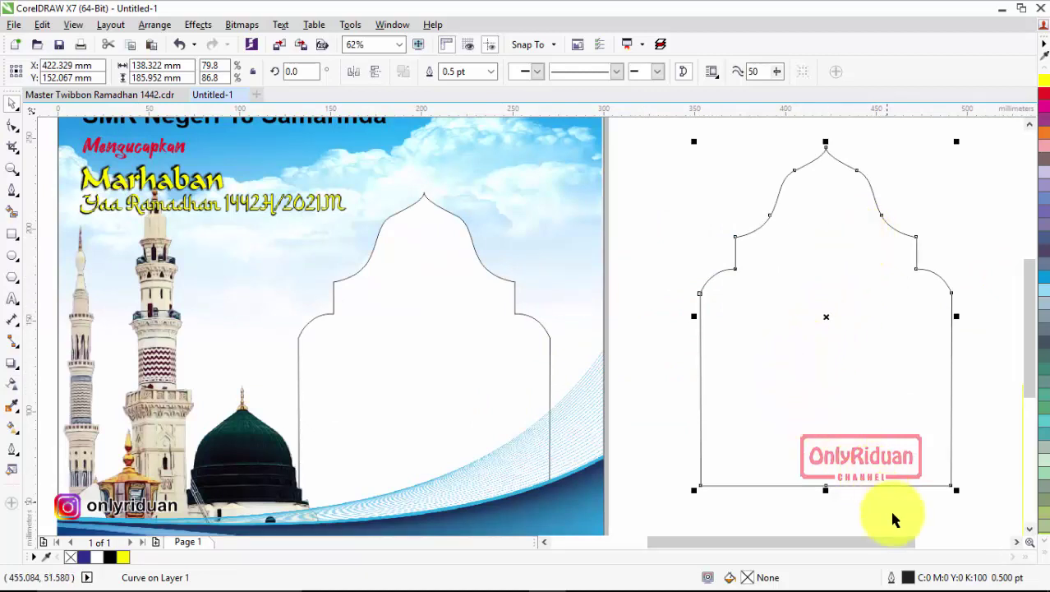
Set the spare arch's outline colour to dark blue (#000066) and its outline width to 4.0 pt.
double_click(908, 581)
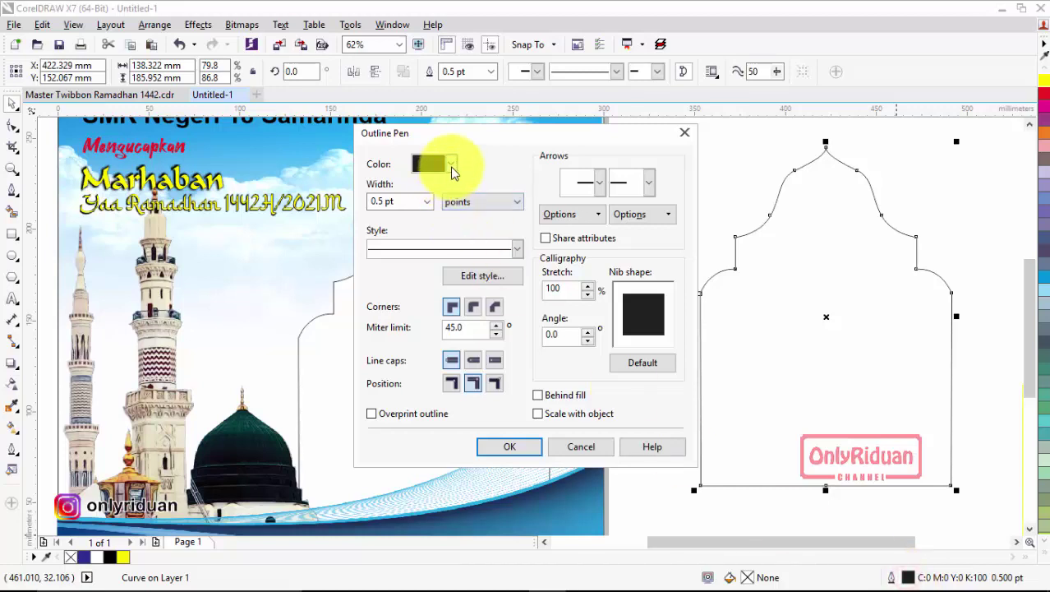
click(452, 166)
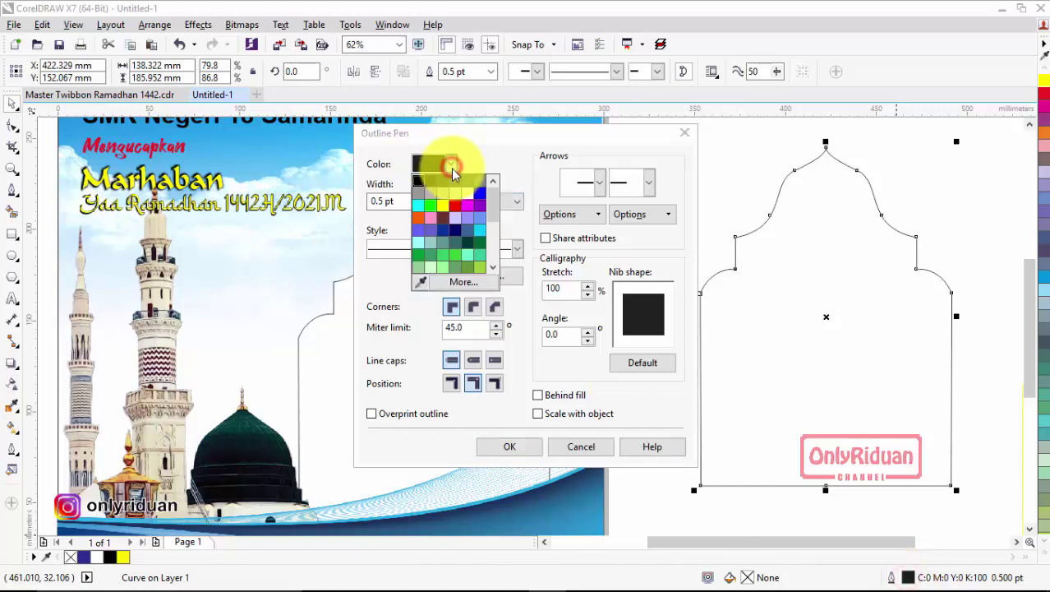
click(455, 230)
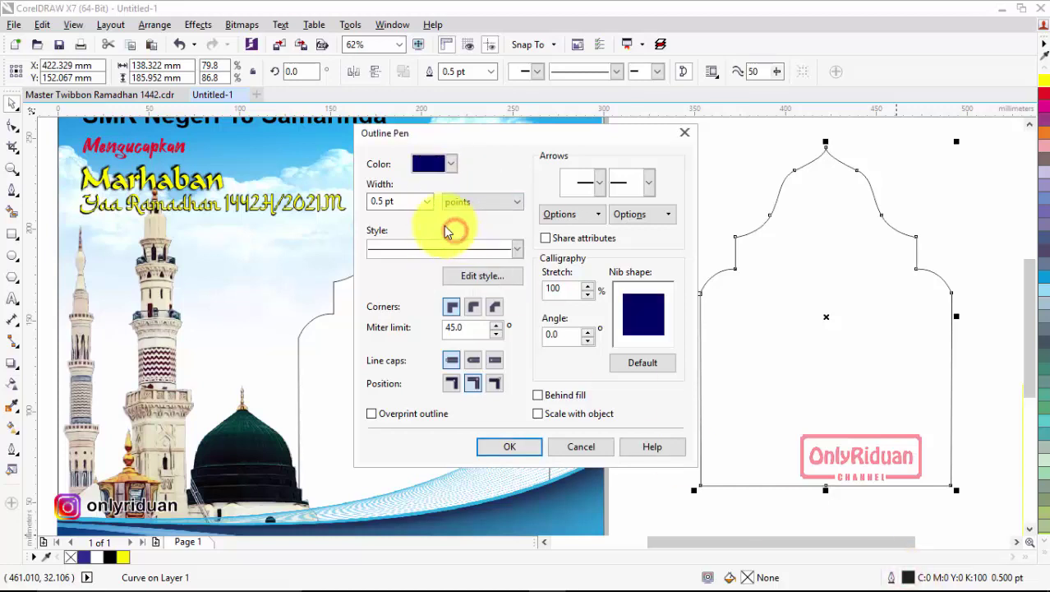
click(430, 202)
click(408, 305)
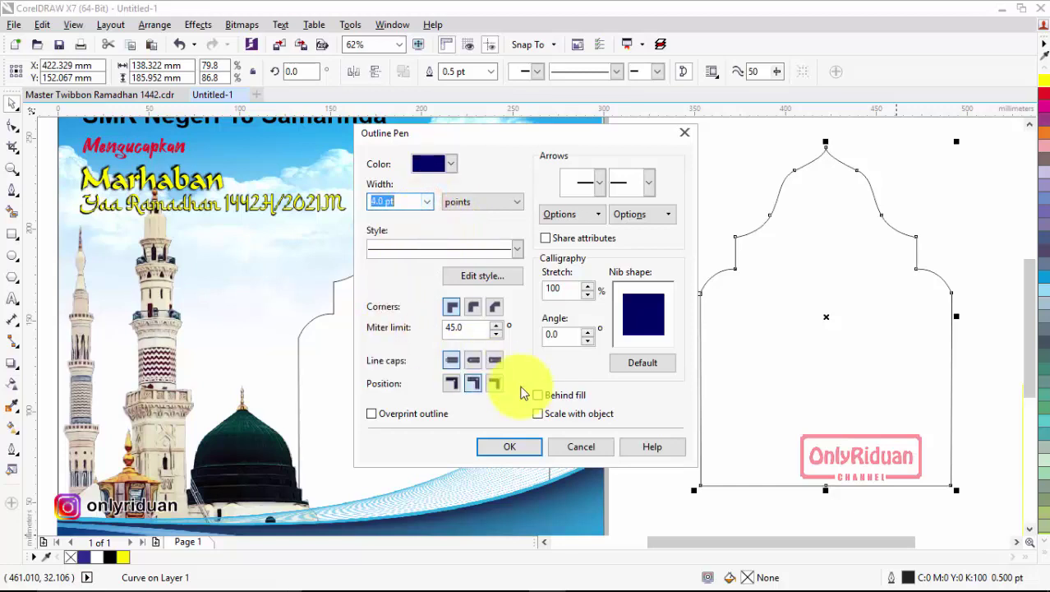
click(514, 447)
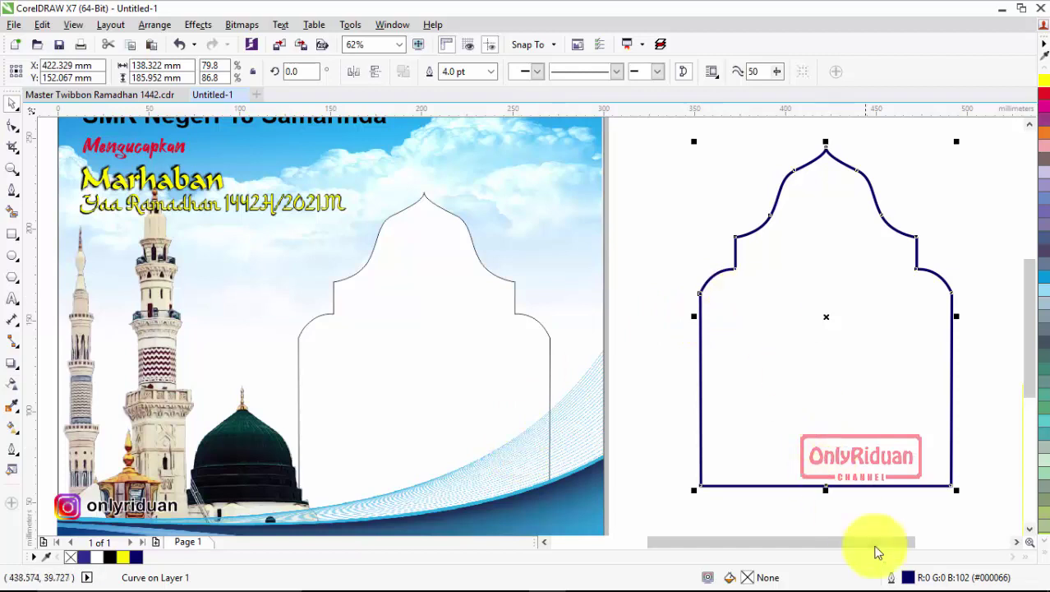
Increase the dark blue arch's outline width to 8.0 pt.
double_click(906, 578)
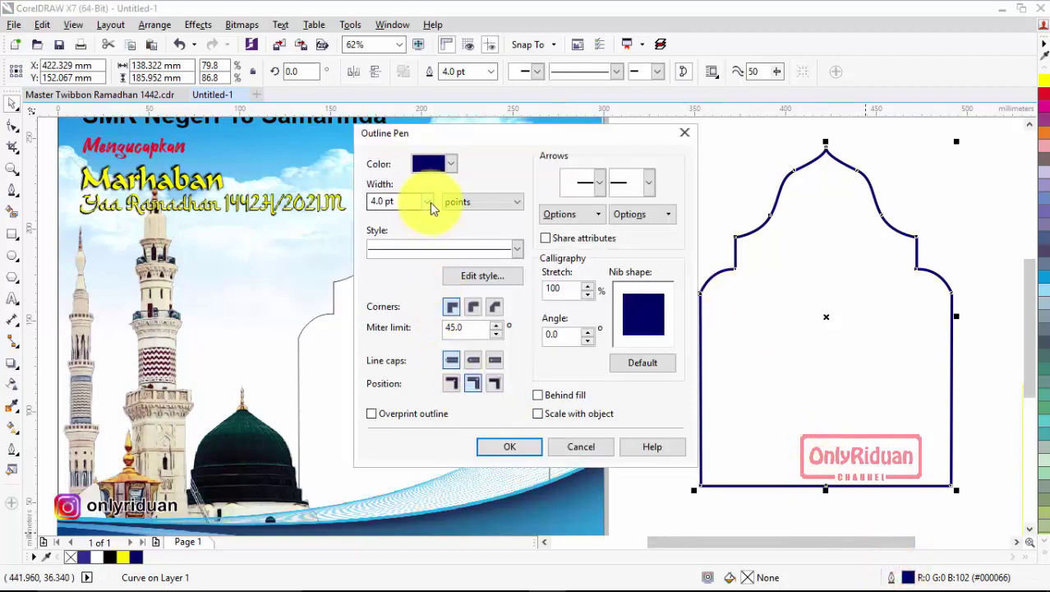
click(426, 202)
click(396, 320)
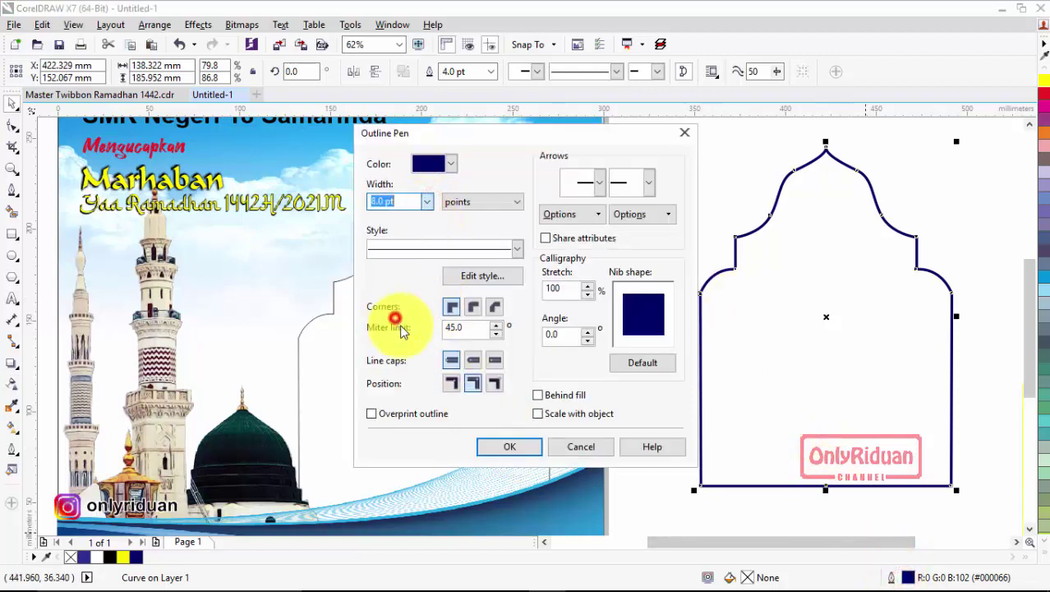
click(514, 446)
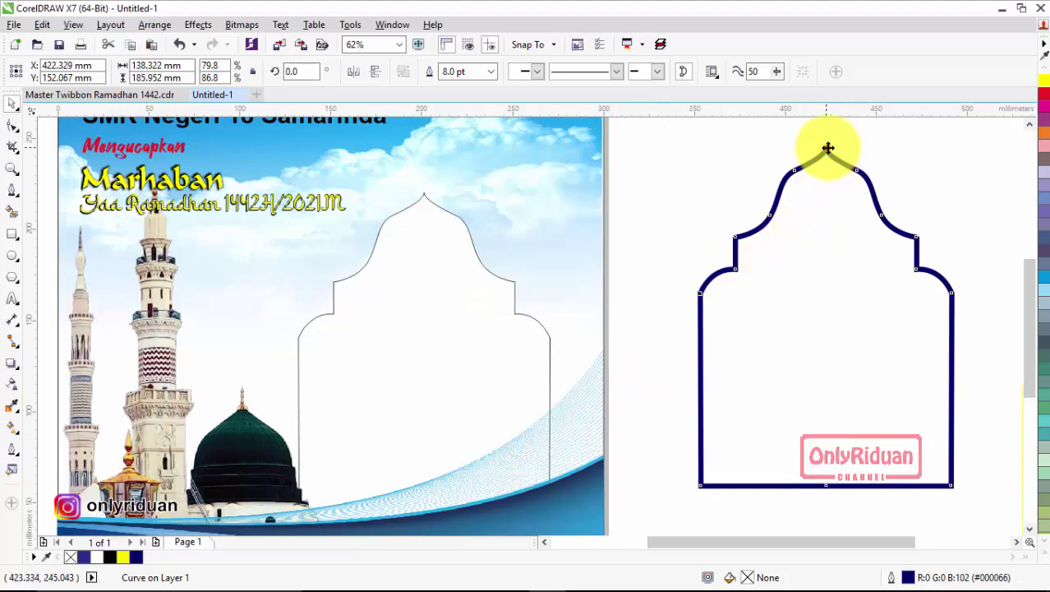
Place the dark blue arch over the photo cutout on the page so the peaks align, and deselect it.
mouse_move(825, 148)
mouse_down()
mouse_move(504, 211)
mouse_move(431, 201)
mouse_move(424, 188)
mouse_up()
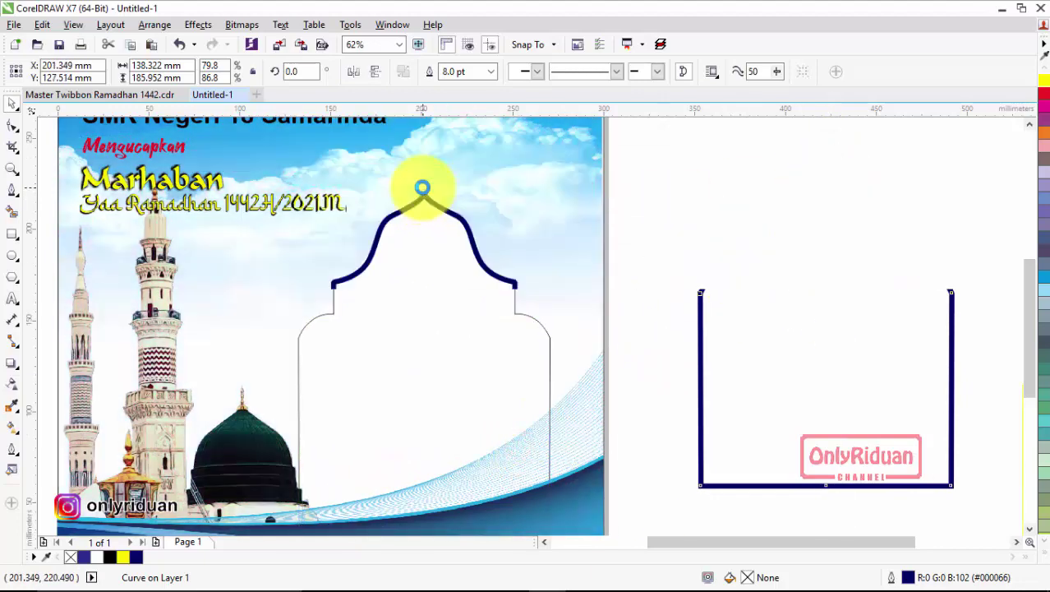
click(708, 254)
scroll(620, 262, down, 2)
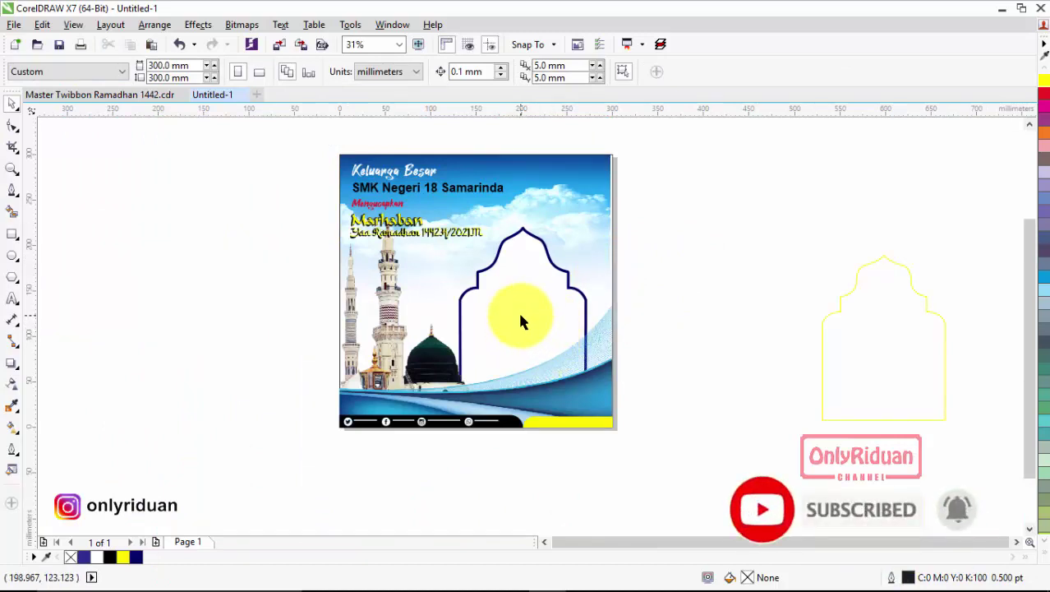
Copy the "Selamat Menjalanan Ibadah Puasa Ramadhan" greeting from the master design's lower wave and paste it into Untitled-1.
click(95, 97)
click(281, 355)
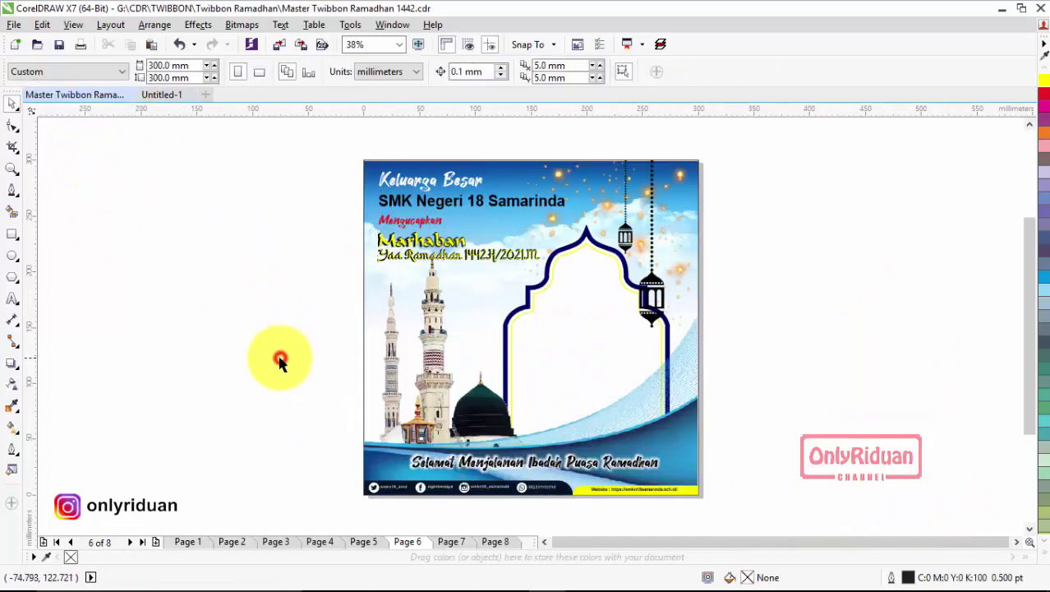
click(434, 448)
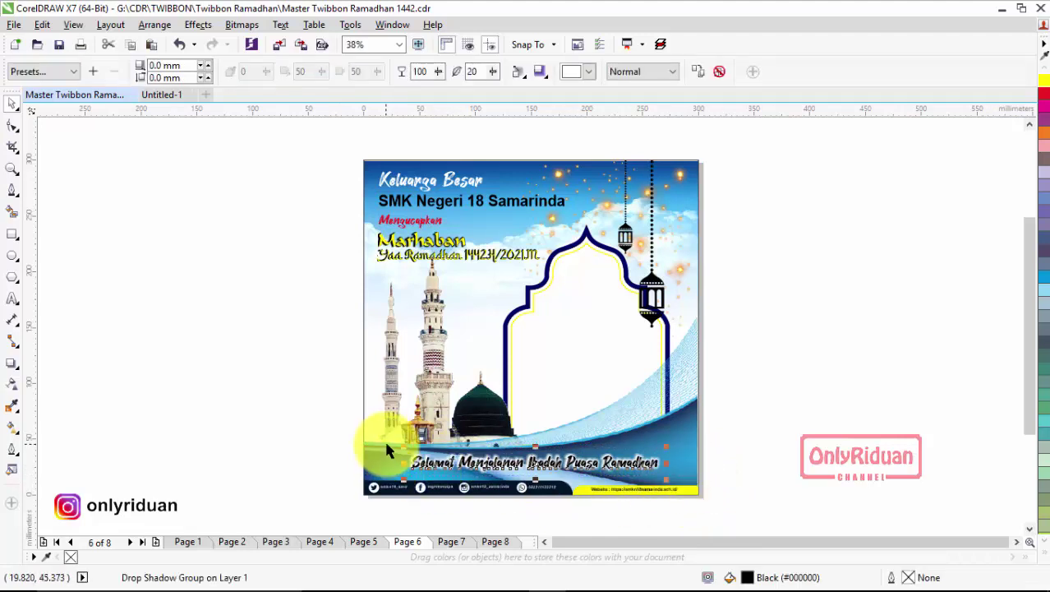
click(161, 95)
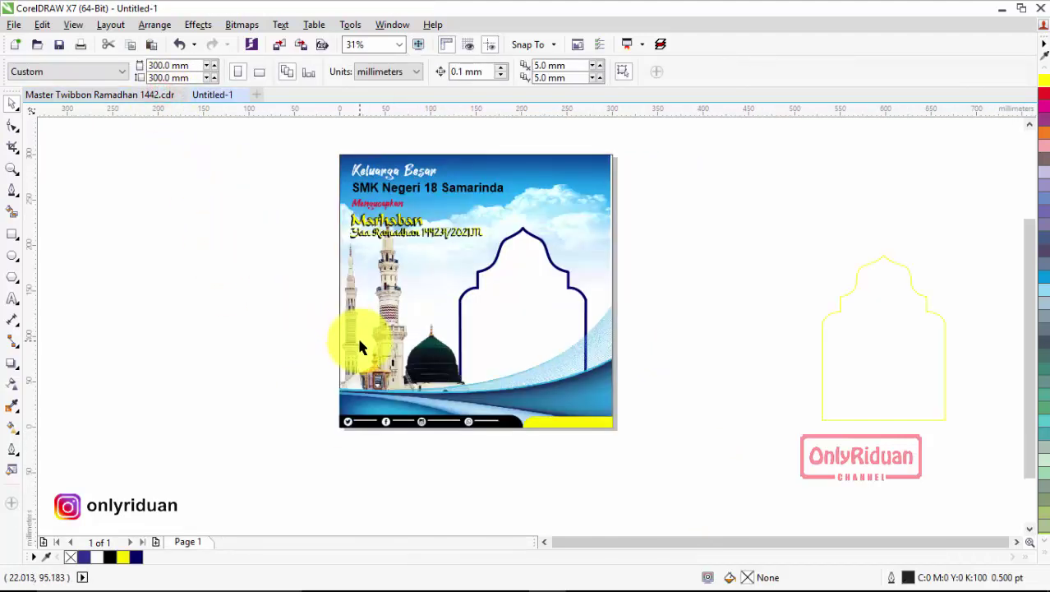
click(694, 318)
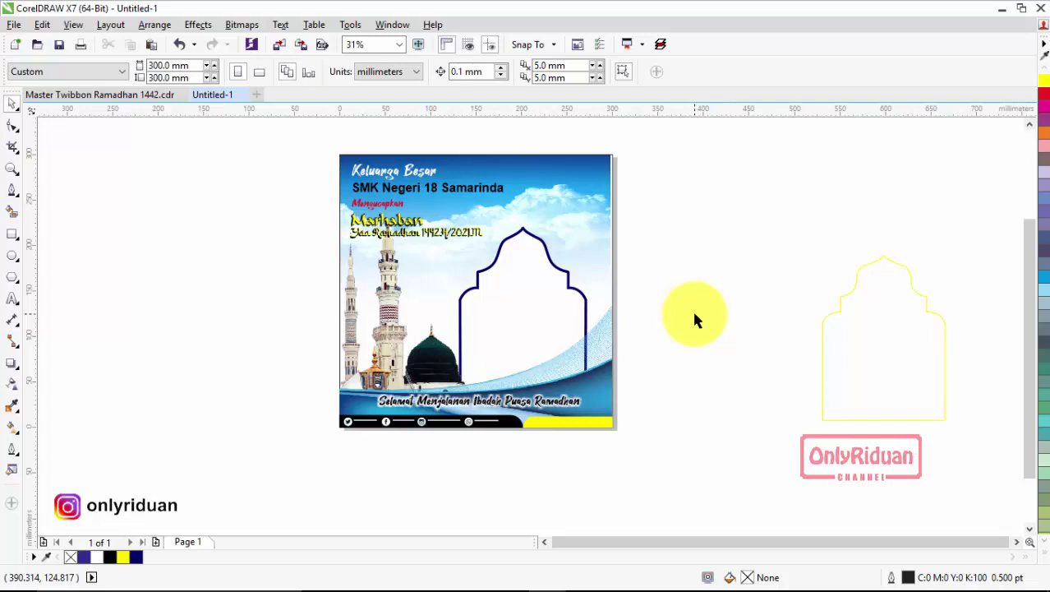
click(694, 435)
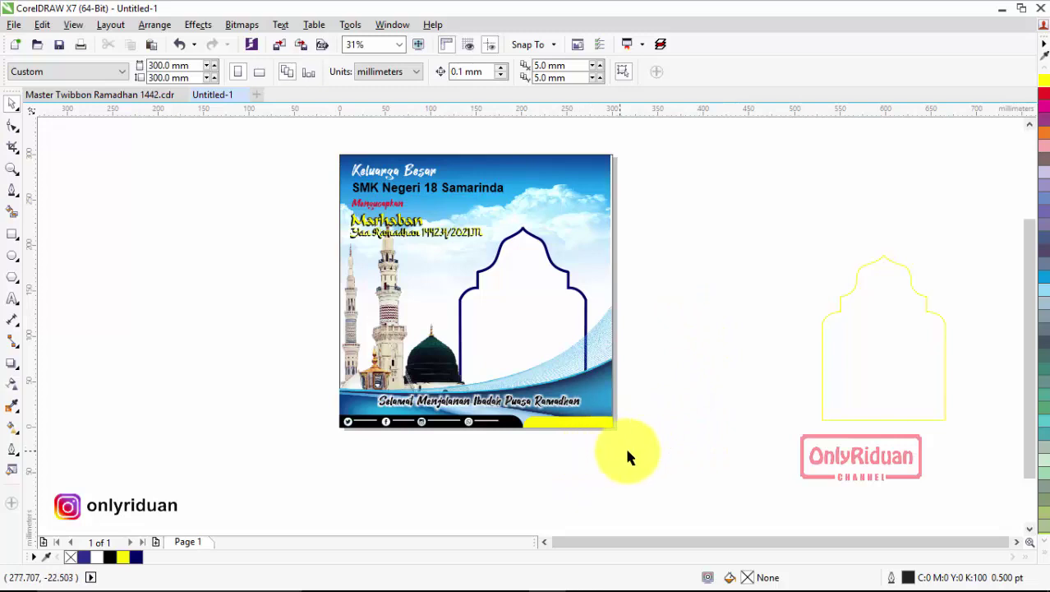
Select every object of the twibbon design on the page and group them.
drag(676, 445, 293, 120)
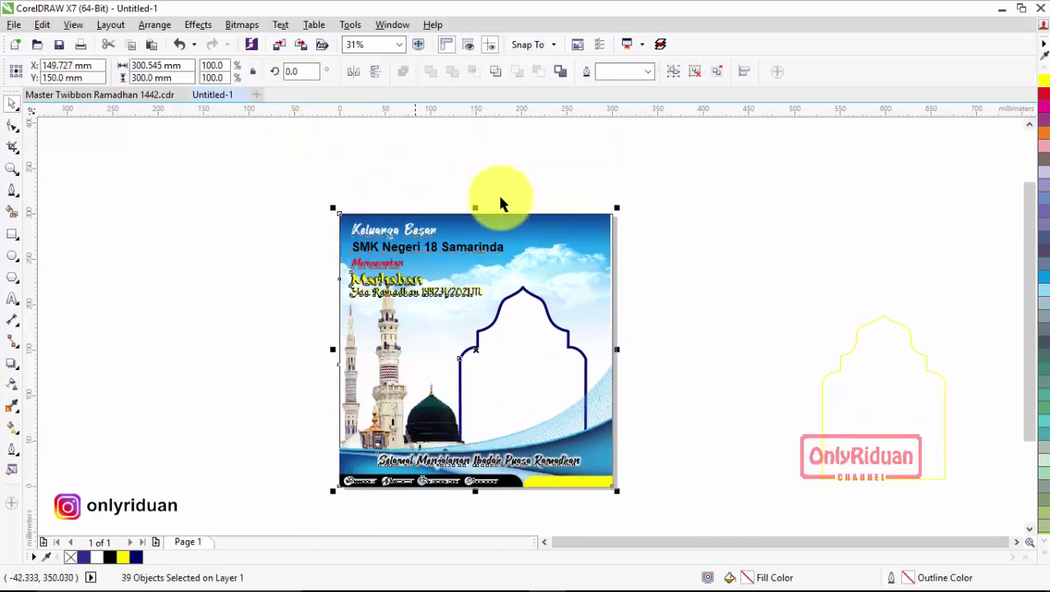
click(674, 72)
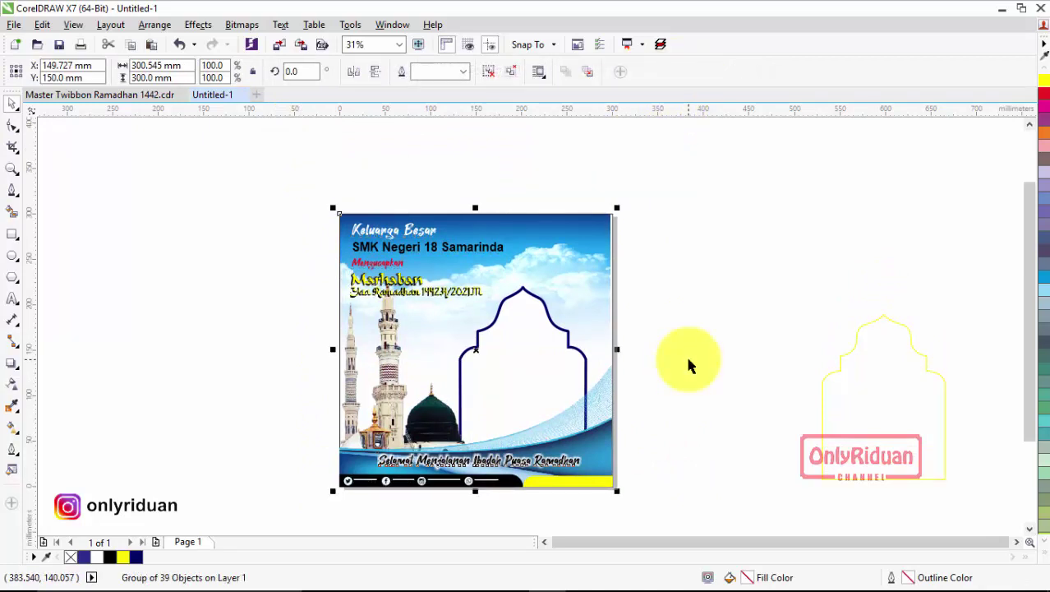
click(168, 202)
click(462, 248)
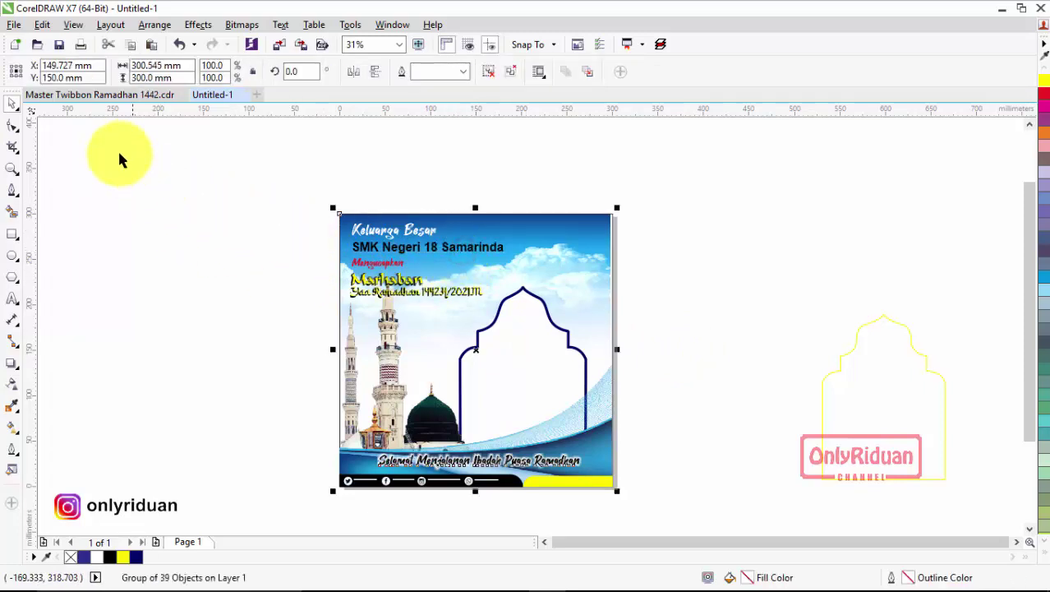
click(167, 206)
click(340, 228)
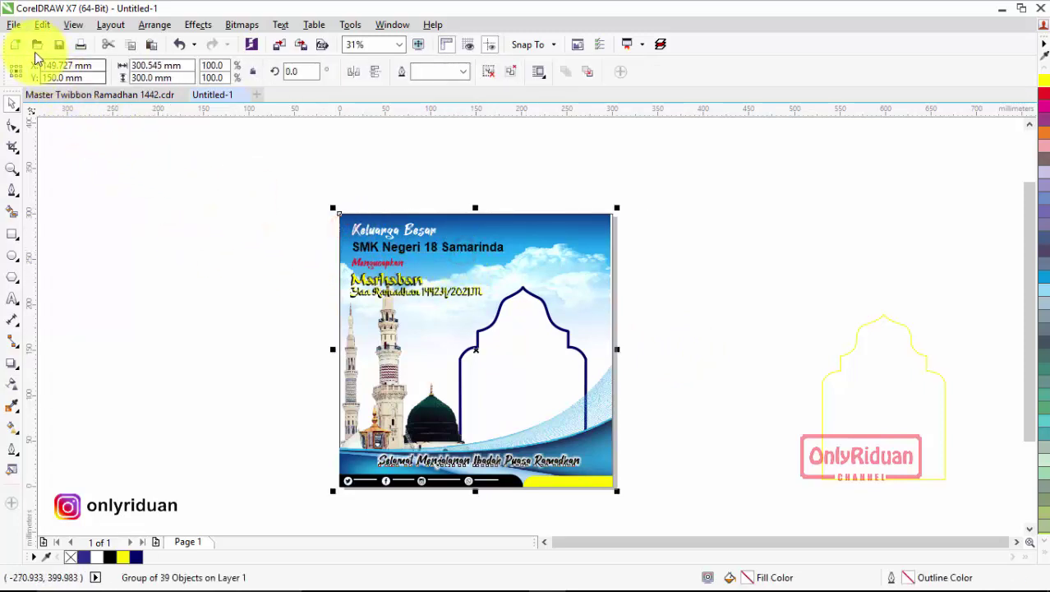
click(15, 24)
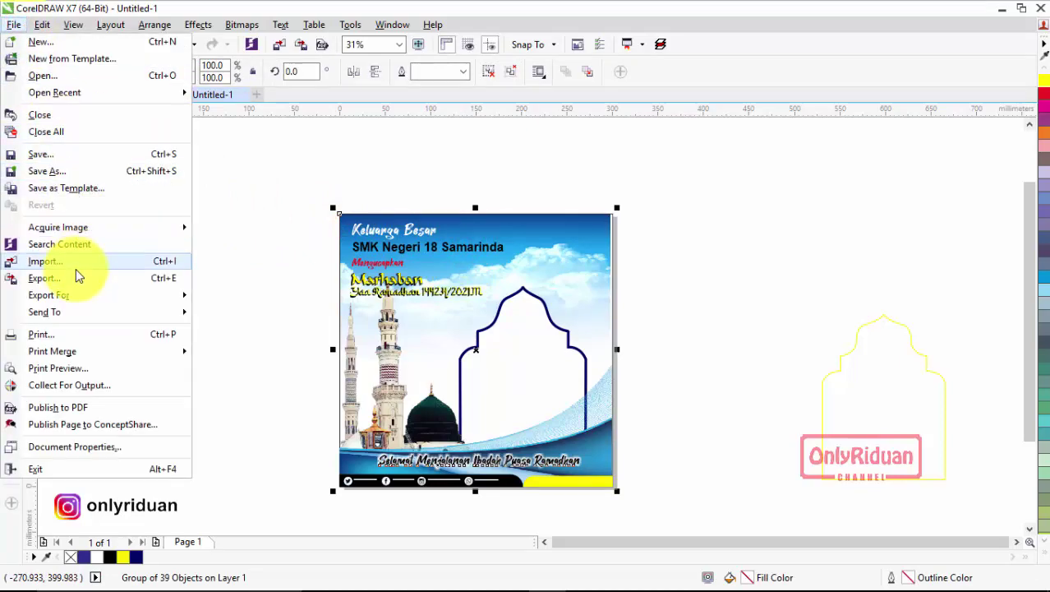
click(74, 279)
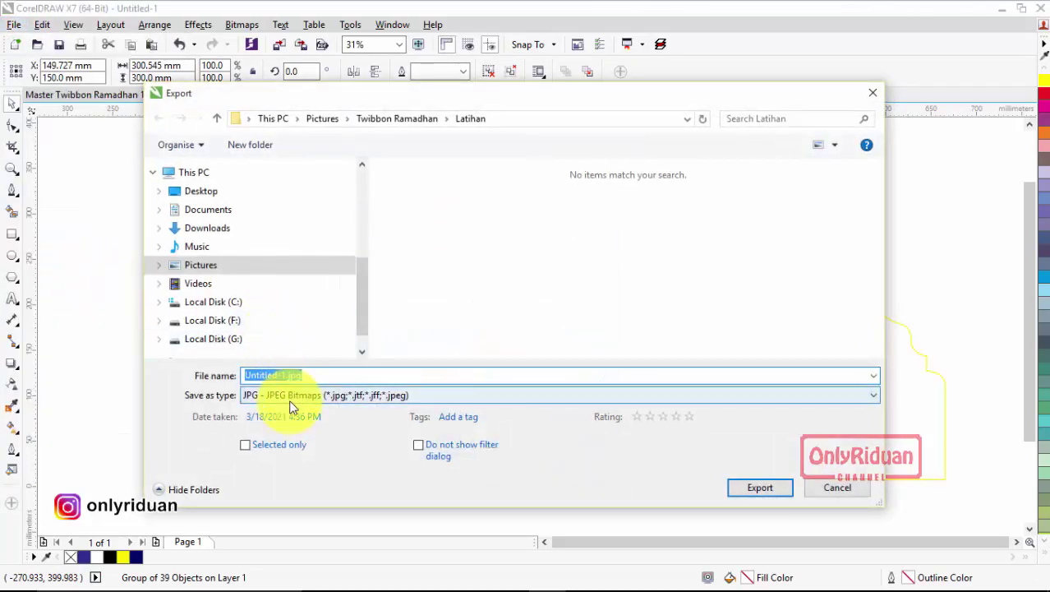
click(297, 397)
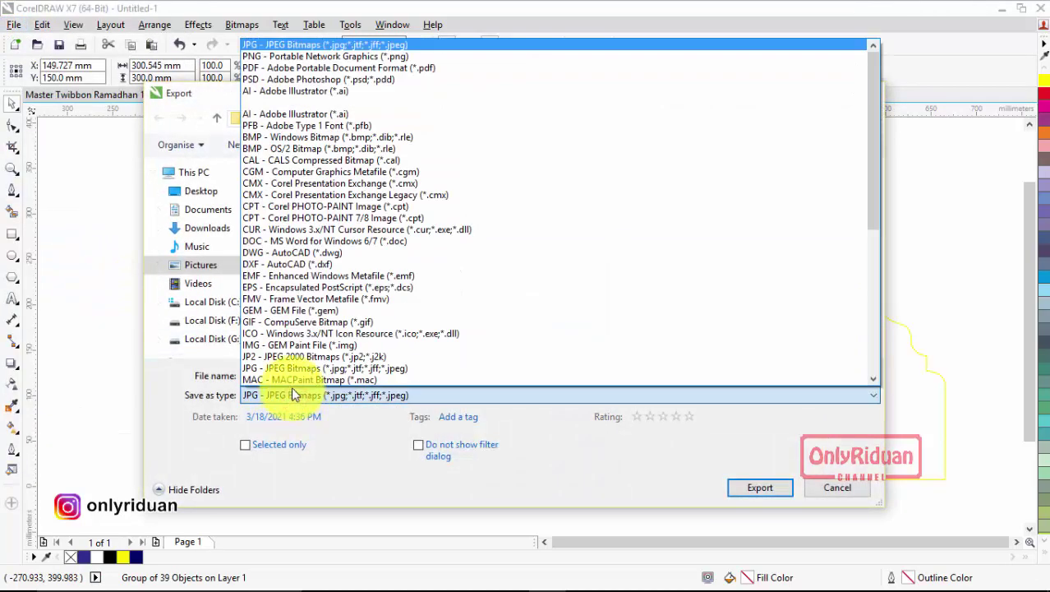
click(250, 56)
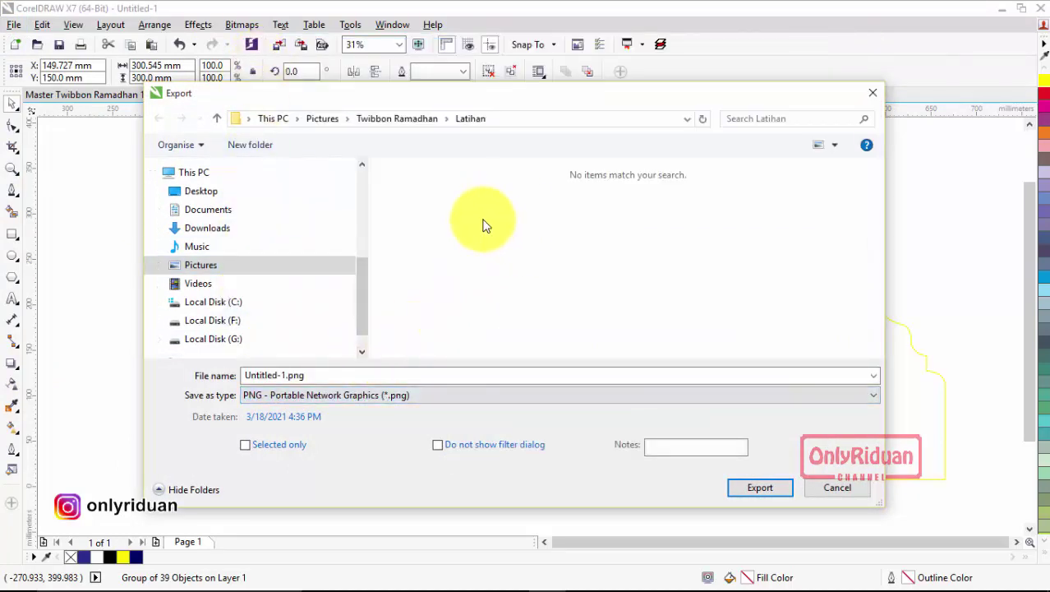
click(320, 375)
text(Twibbon Ramadhan 1)
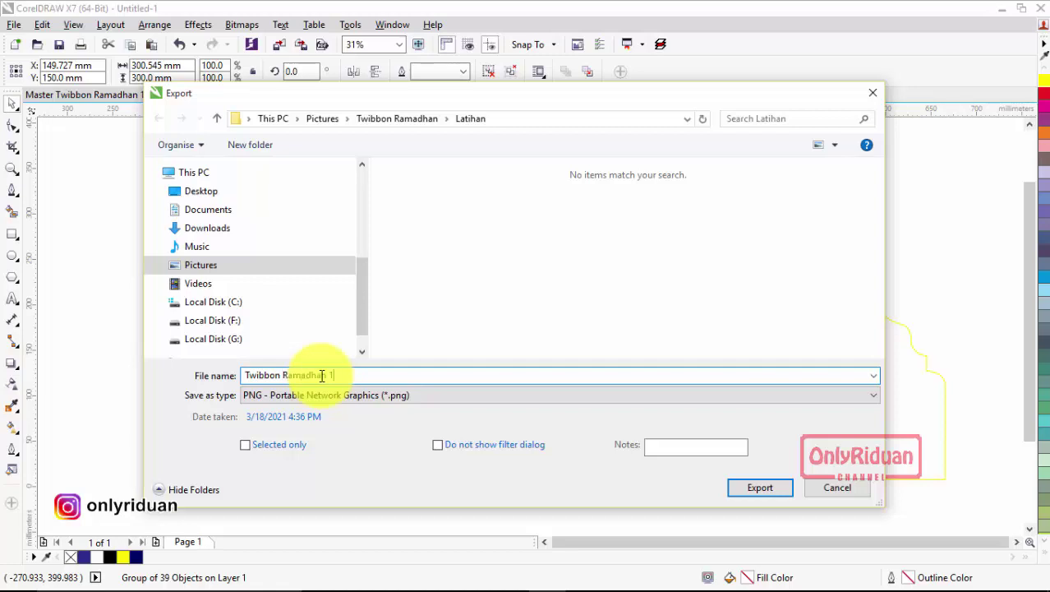
click(744, 491)
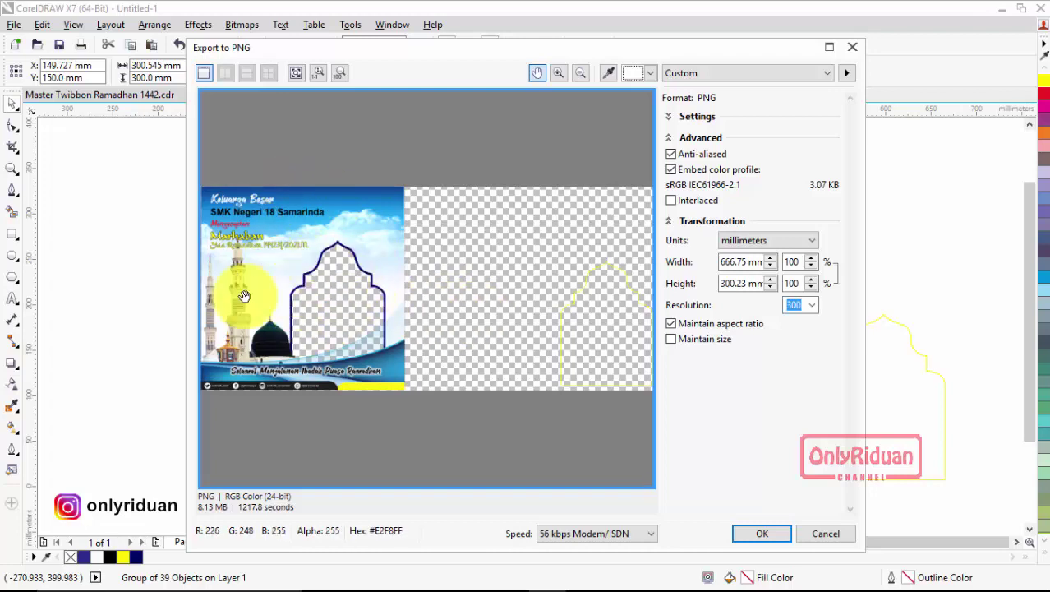
click(820, 533)
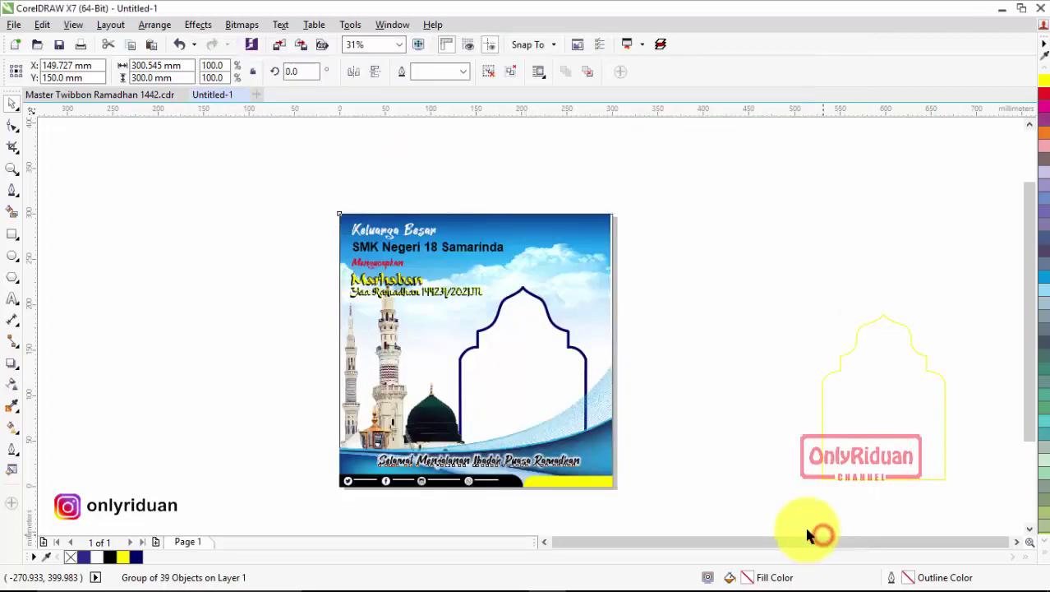
Export only the selected twibbon group as a PNG named Twibbon Ramadhan in the Latihan folder at 300 dpi resolution.
click(673, 353)
drag(698, 513, 263, 163)
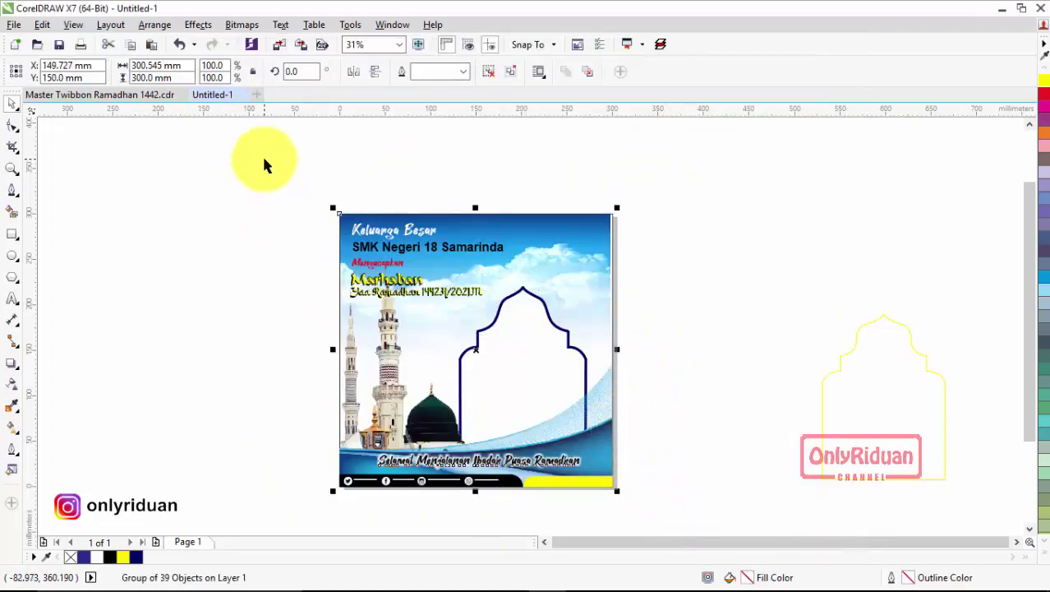
click(14, 27)
click(62, 278)
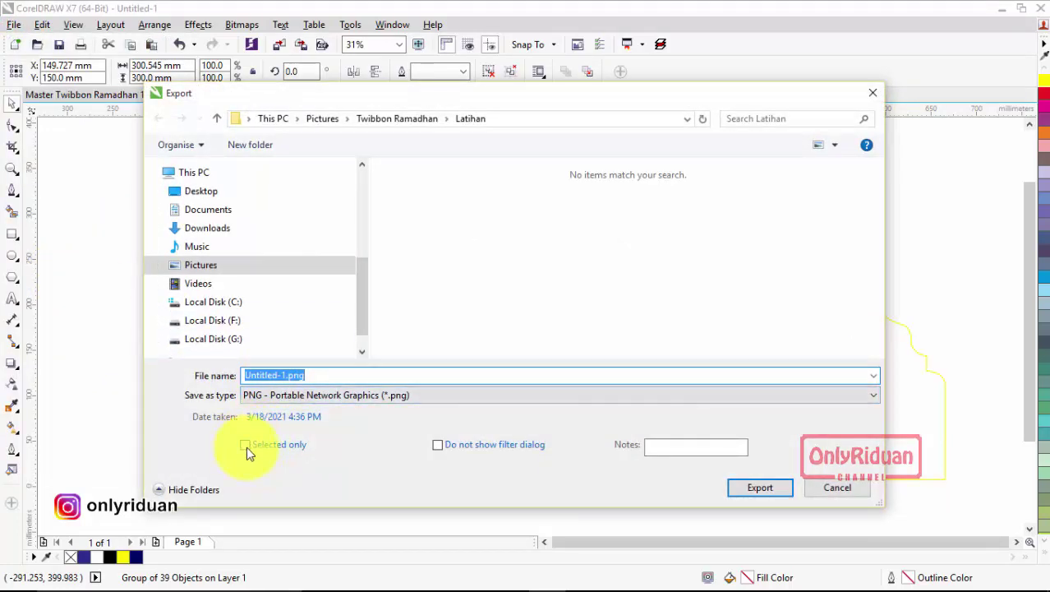
click(245, 445)
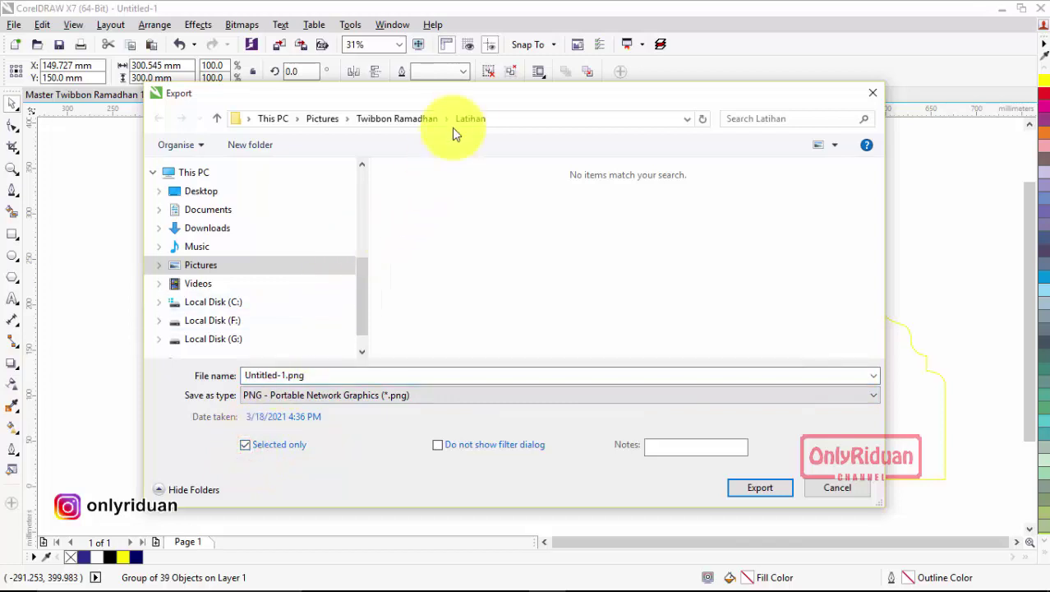
drag(473, 99, 477, 140)
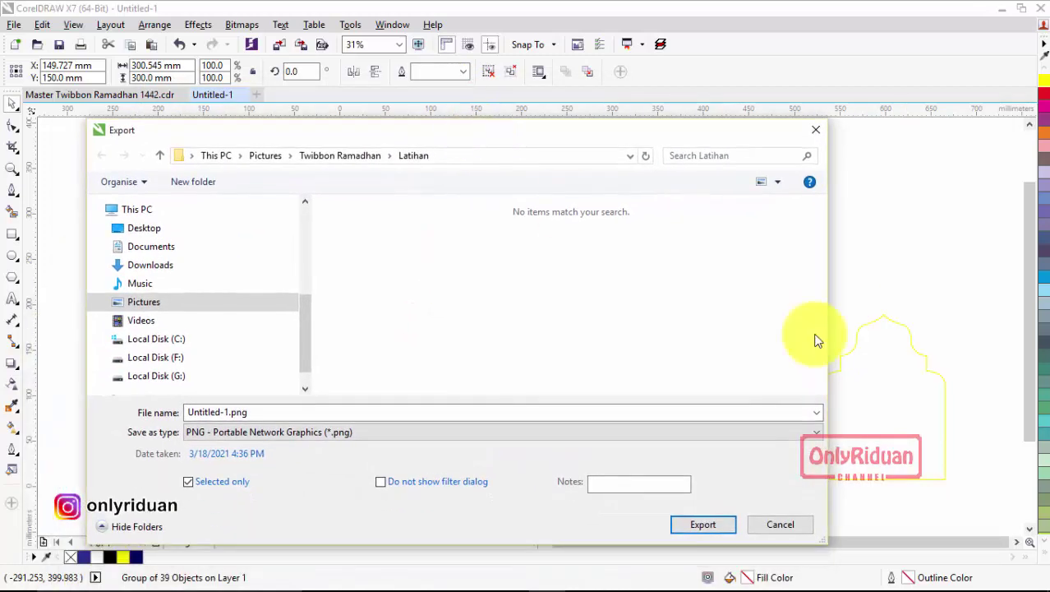
click(315, 412)
text(Twibbon Ramadhan)
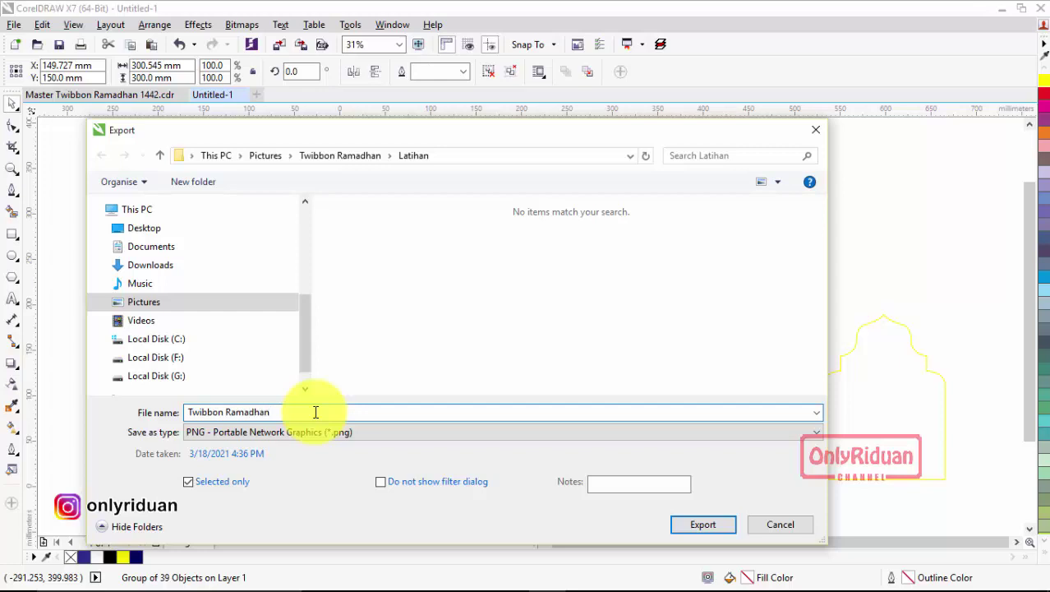
click(698, 524)
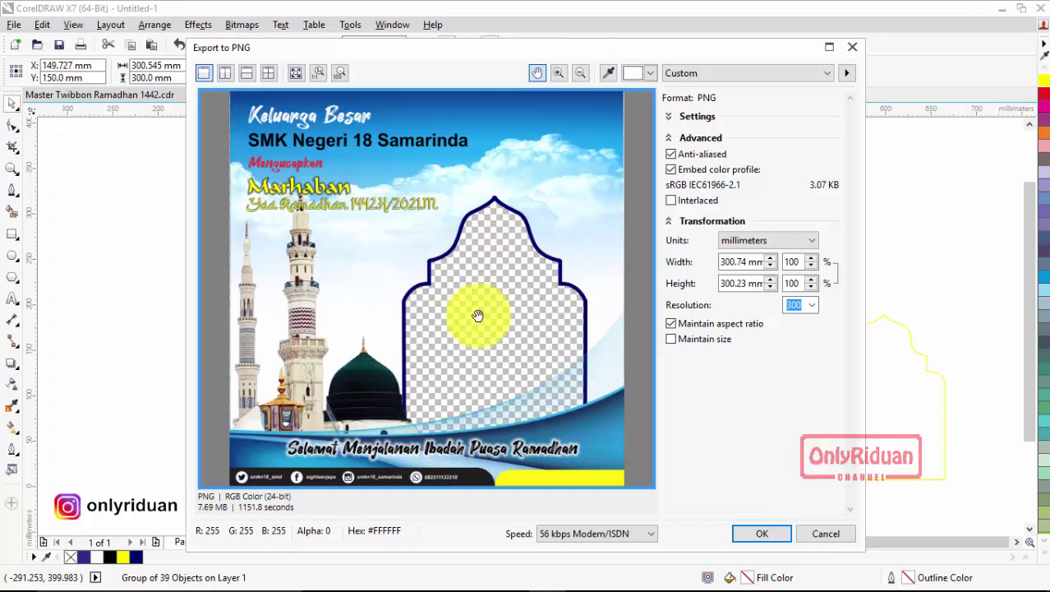
click(760, 528)
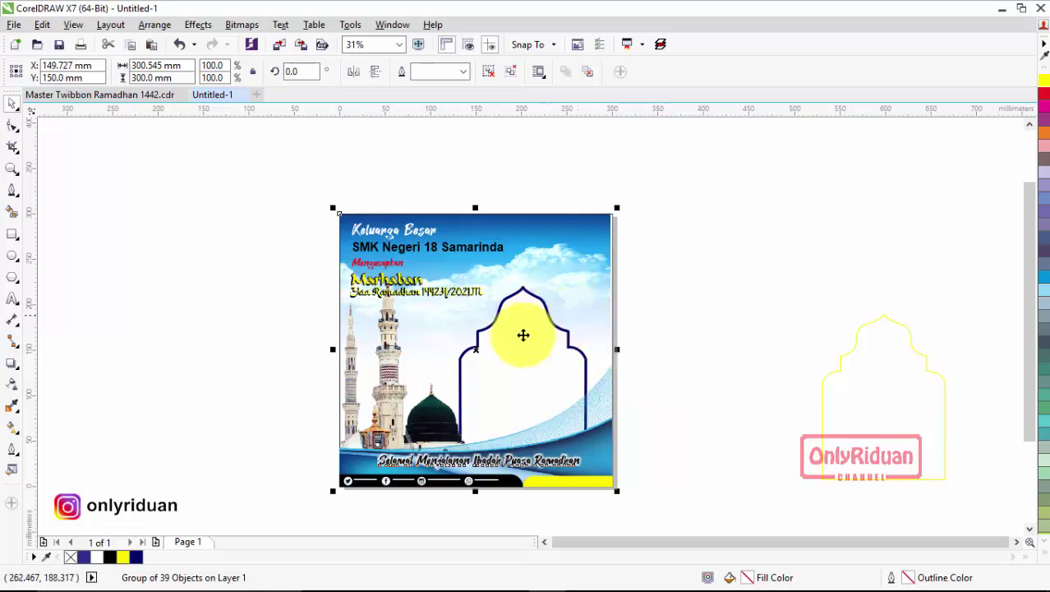
Add a second page to Untitled-1 and check the Page 2 design in the master file as its reference.
click(157, 543)
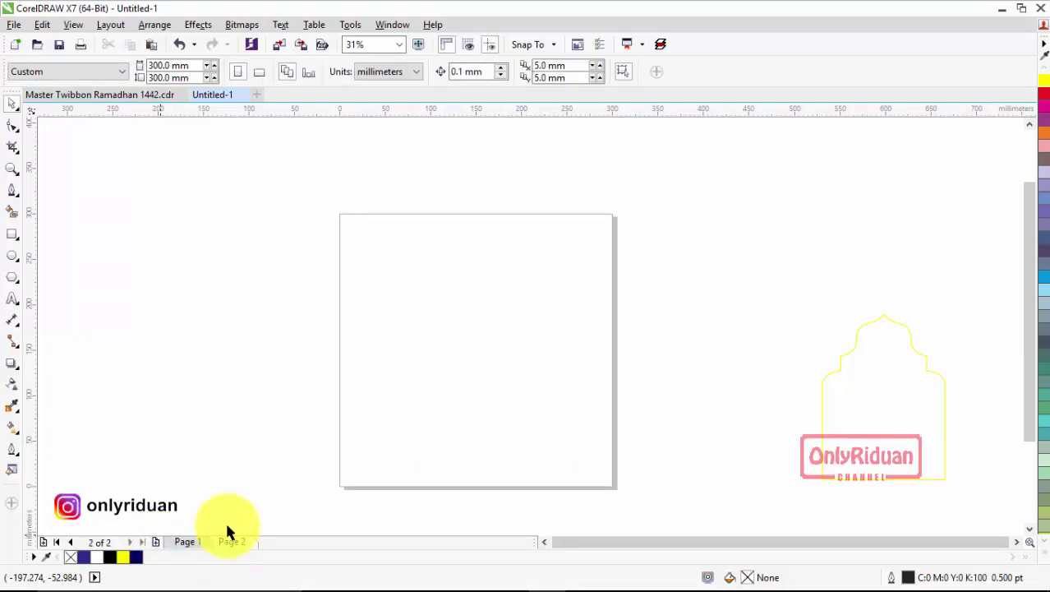
click(111, 96)
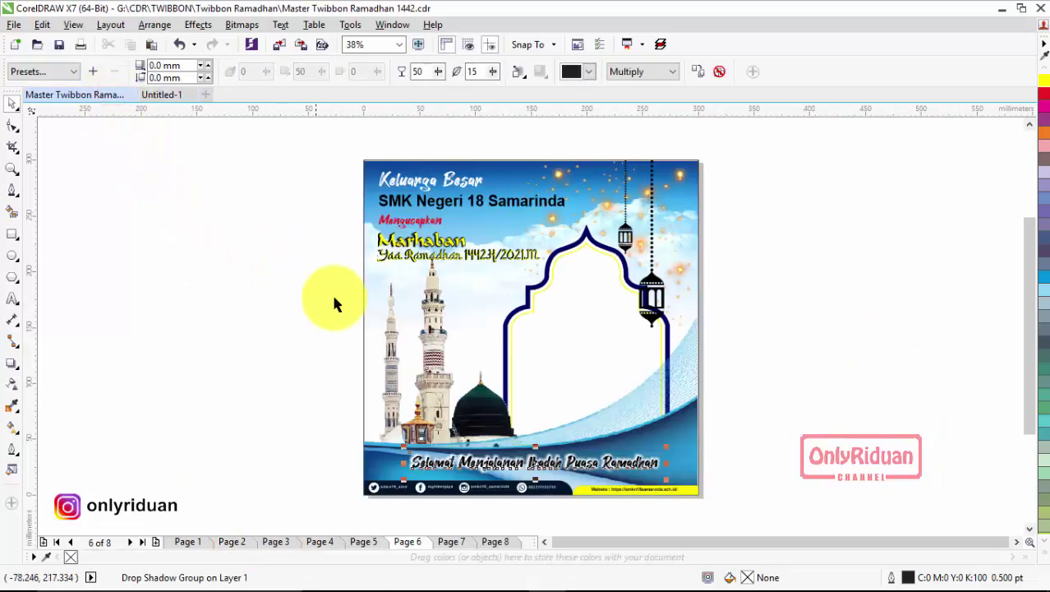
click(235, 540)
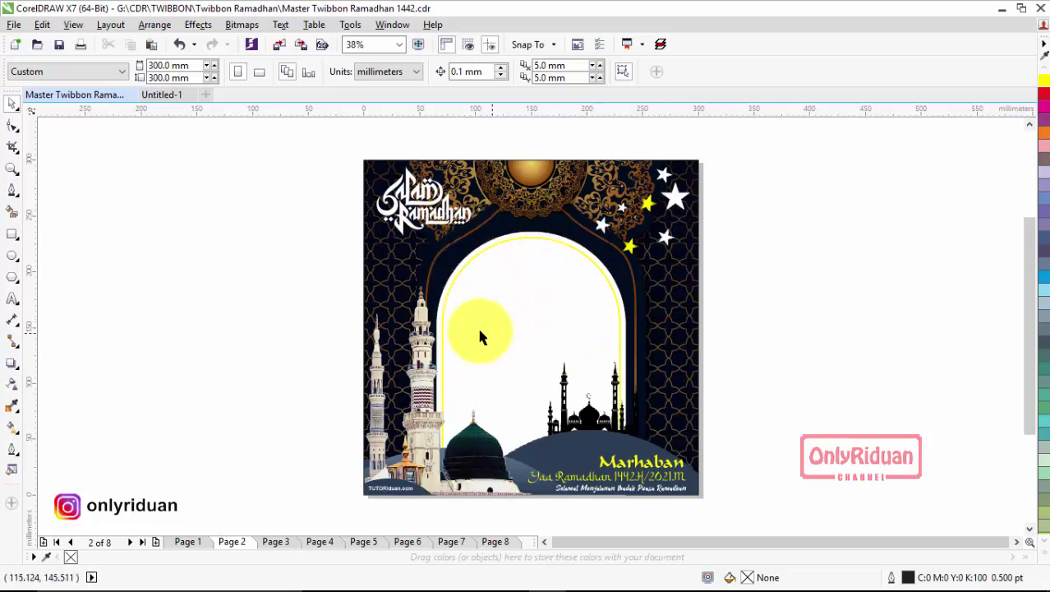
click(162, 97)
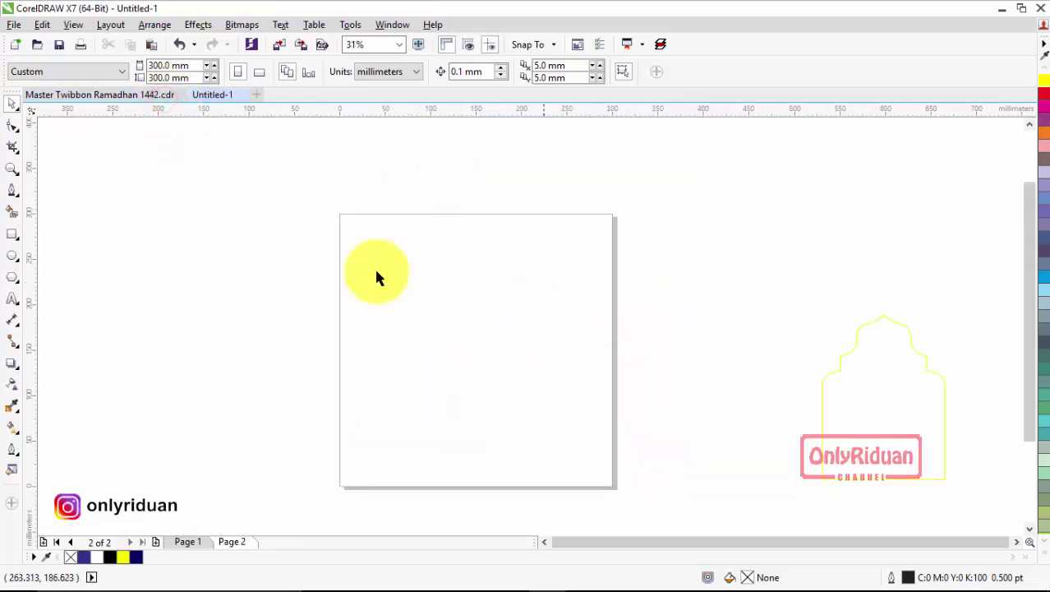
Import the Pngtree luxury background with mandala image and place it over the page at about 658 × 308 mm.
click(16, 26)
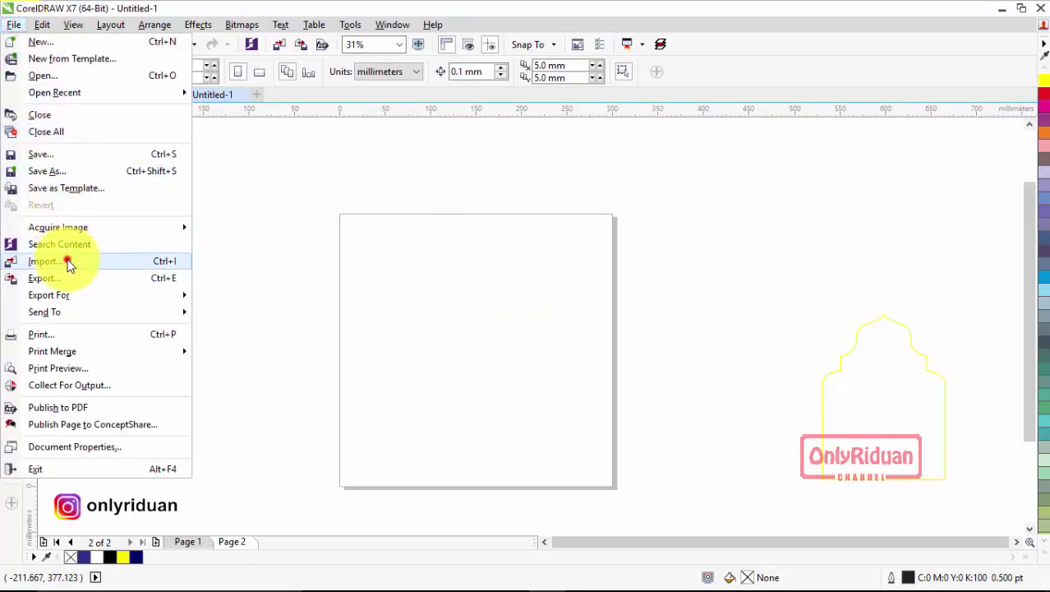
click(66, 259)
scroll(562, 309, down, 5)
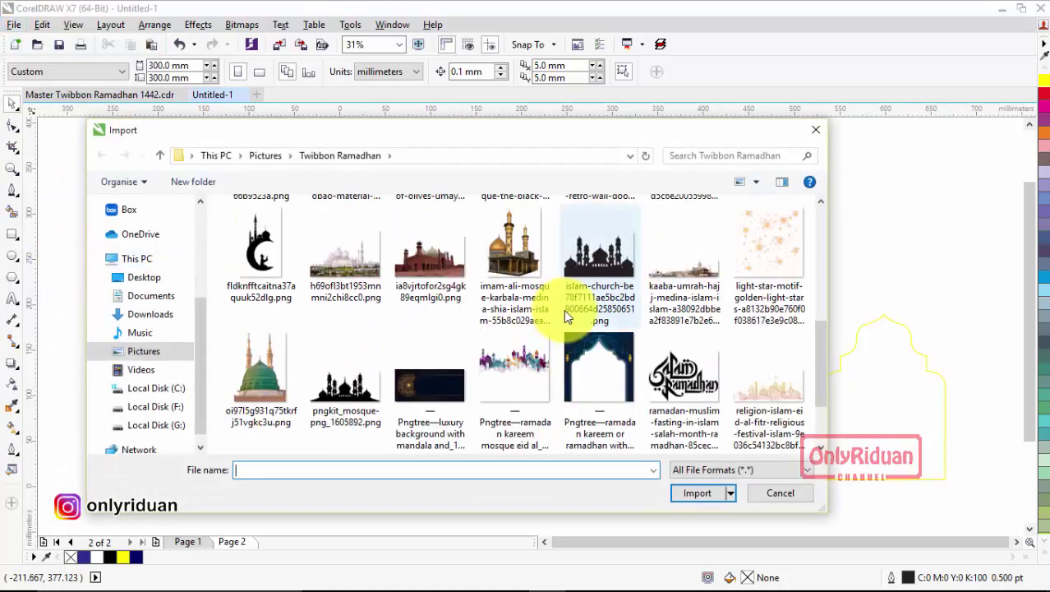
click(431, 257)
click(698, 492)
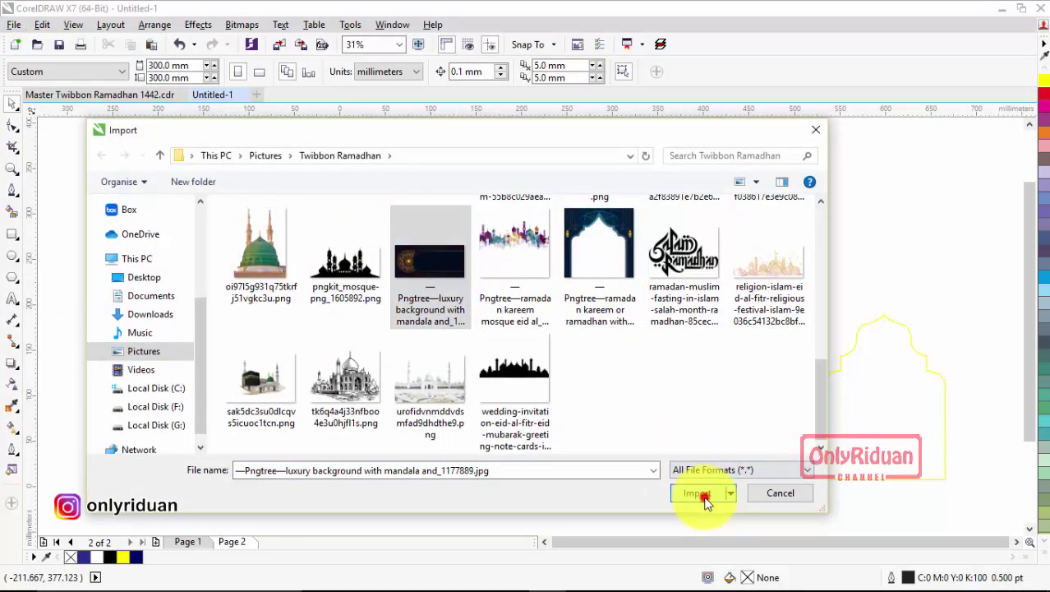
mouse_move(337, 208)
mouse_down()
mouse_move(786, 445)
mouse_move(933, 507)
mouse_up()
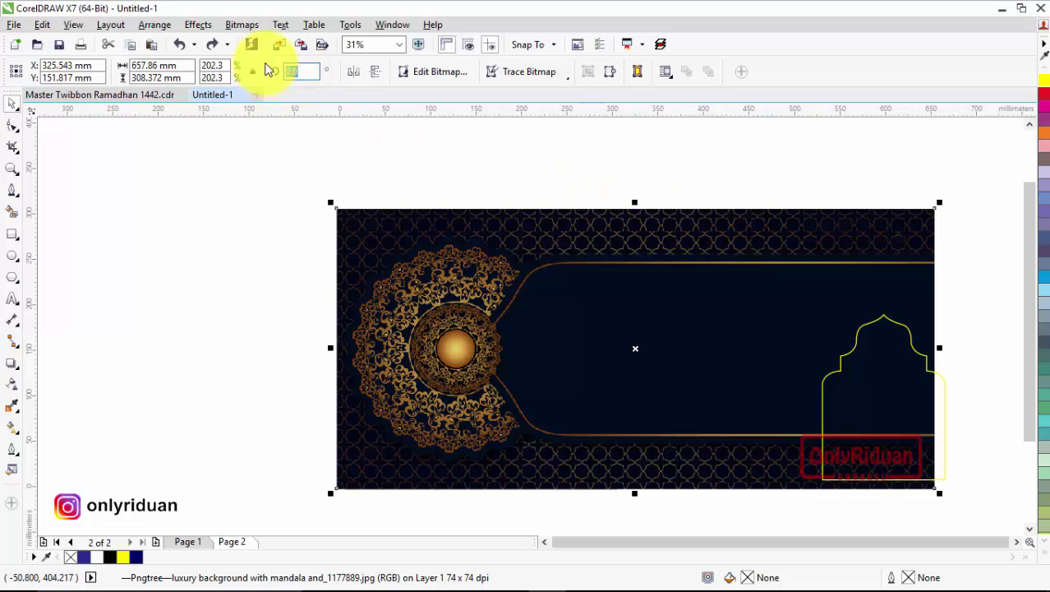
Rotate the mandala background to 270° and move it beside the empty page.
key(Return)
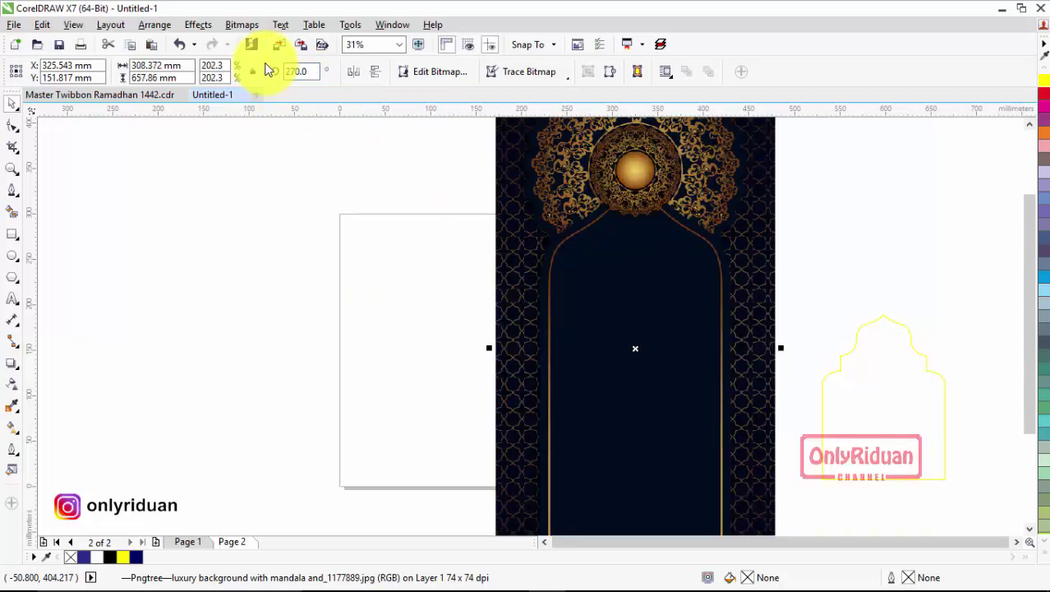
drag(877, 404, 921, 368)
drag(590, 261, 679, 264)
drag(720, 181, 757, 253)
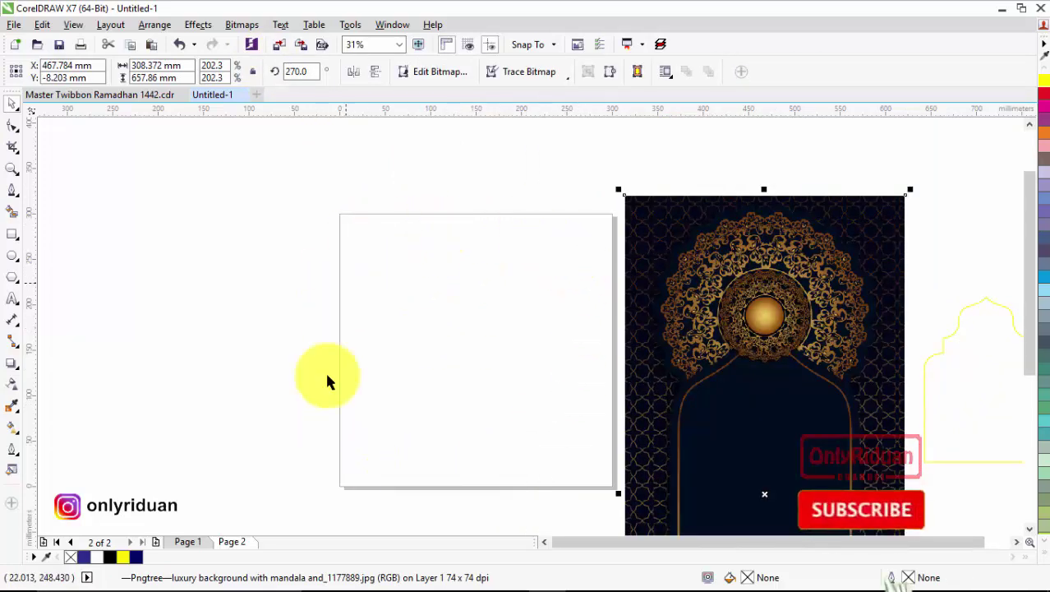
Draw a 300 × 300 mm rectangle covering the page and PowerClip the rotated mandala background inside it.
double_click(13, 234)
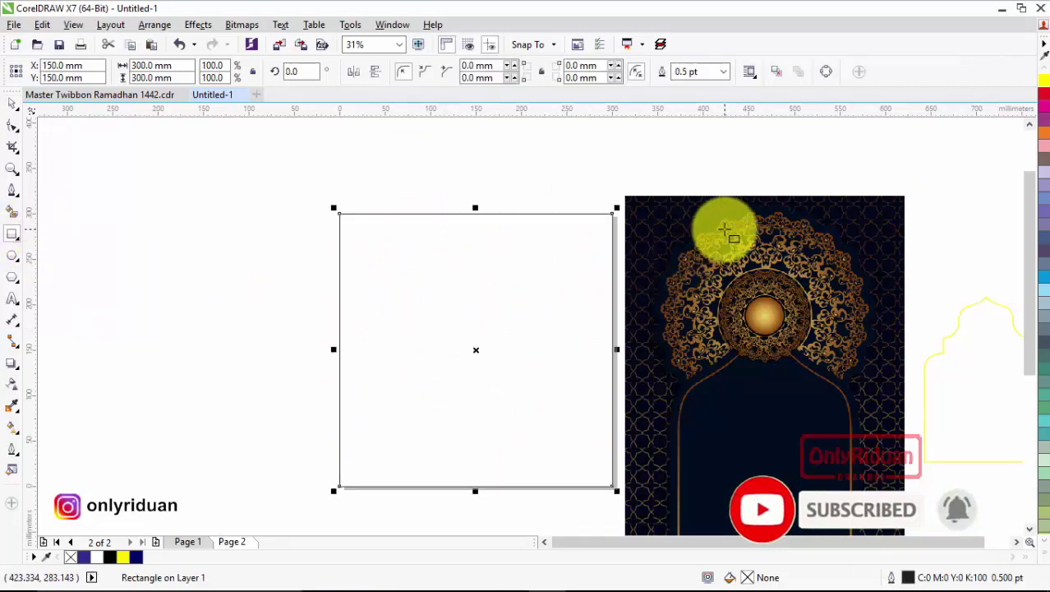
click(10, 103)
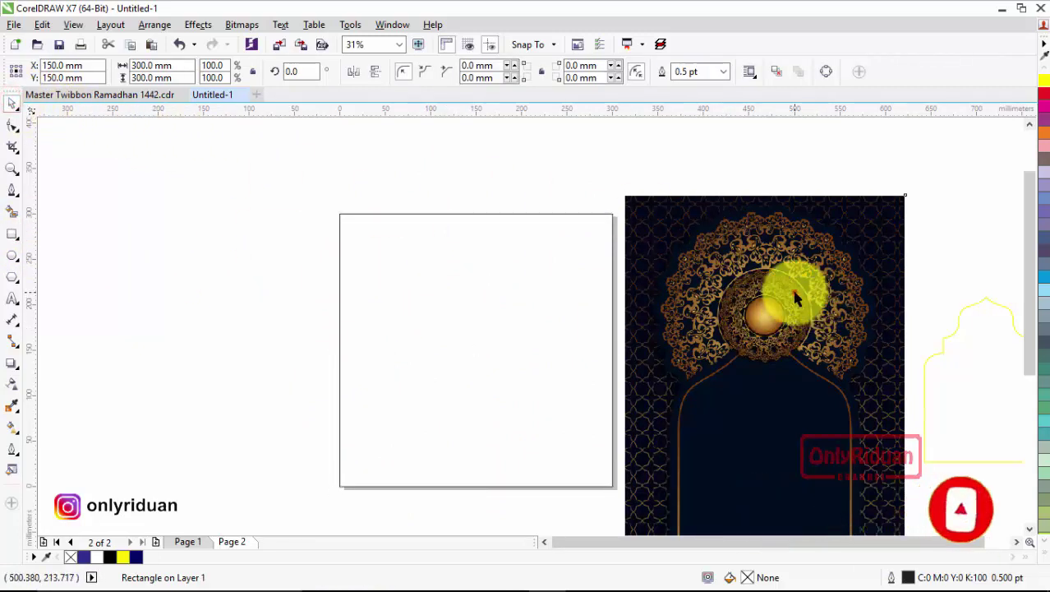
drag(792, 293, 797, 240)
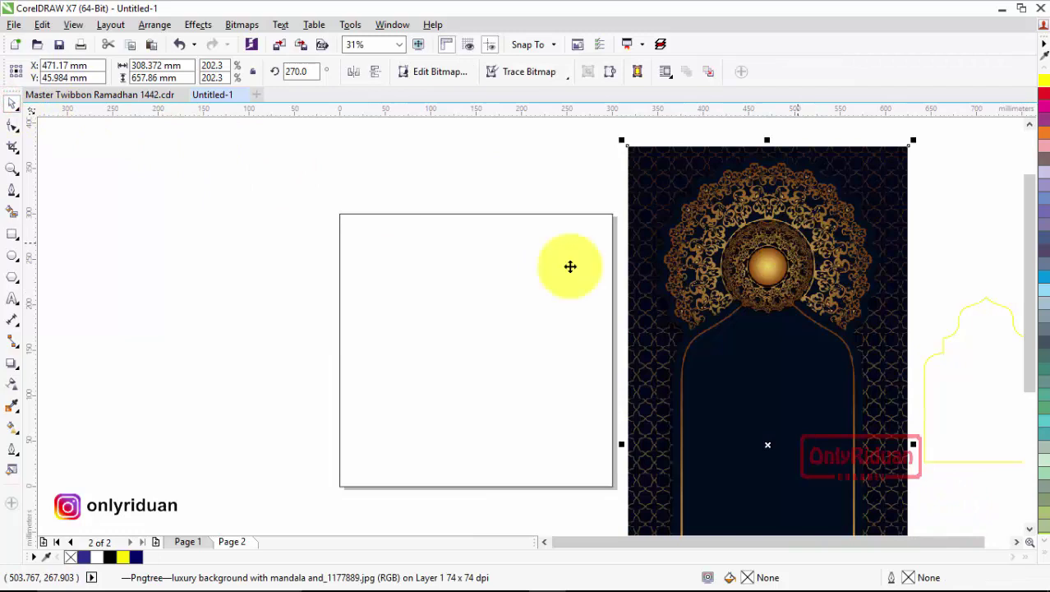
right_click(762, 234)
click(824, 169)
click(495, 272)
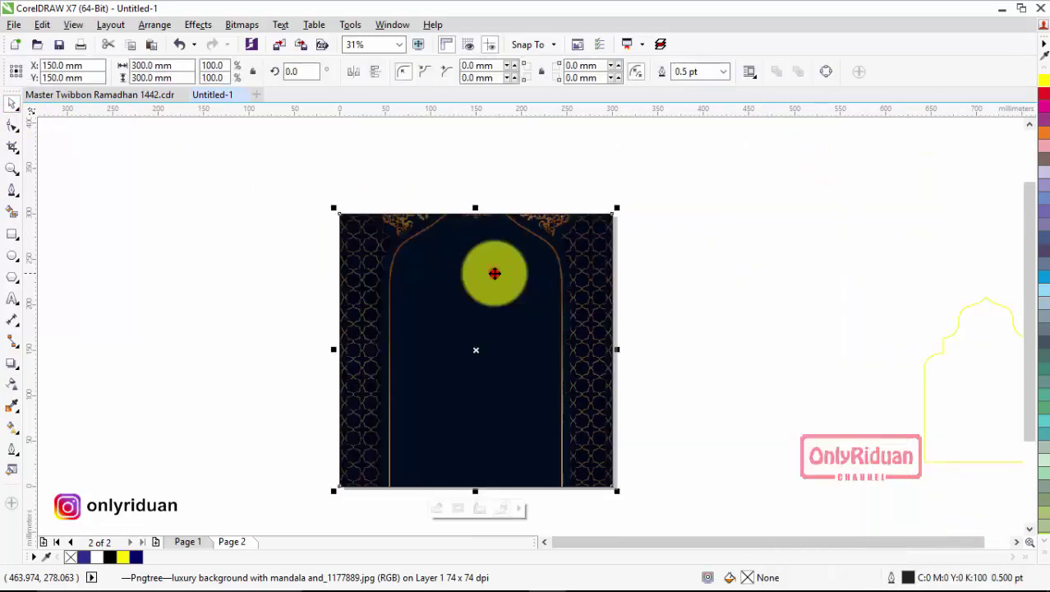
Edit the PowerClip contents to shift the mandala background down so its gold centre shows at the page's upper edge.
right_click(491, 282)
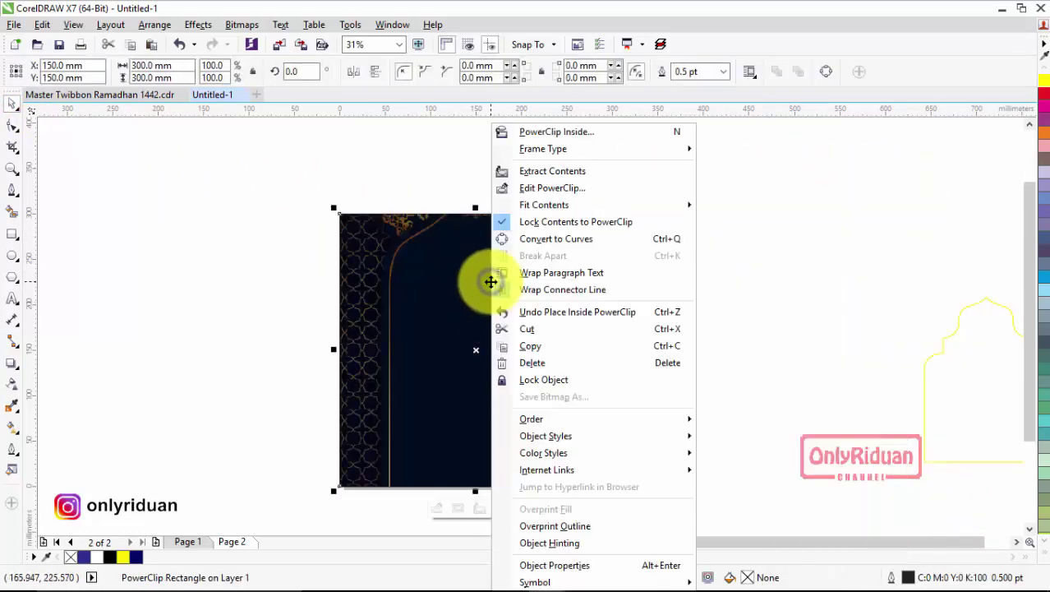
click(546, 191)
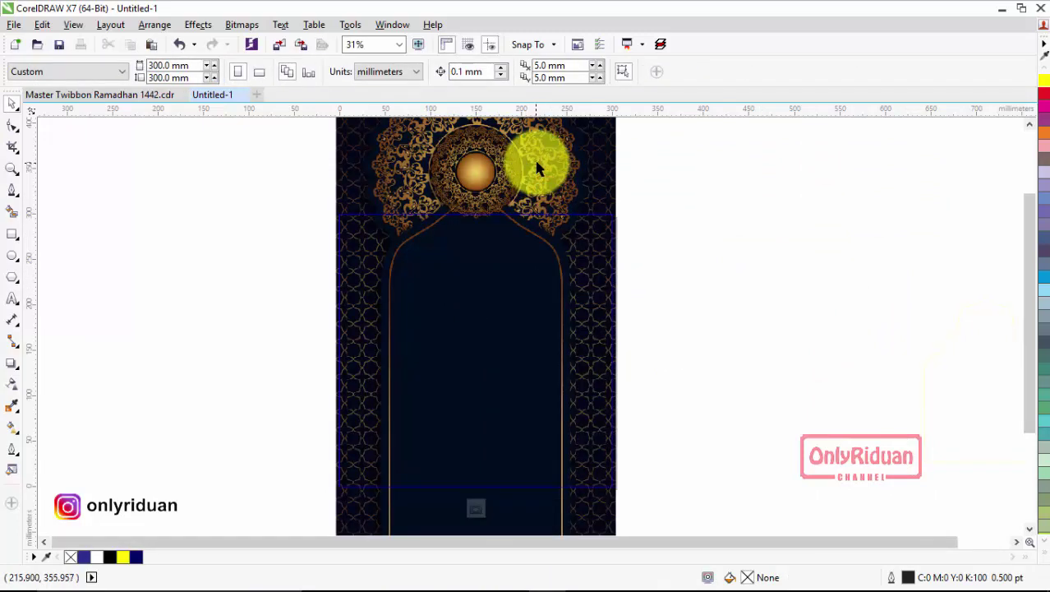
drag(537, 169, 537, 212)
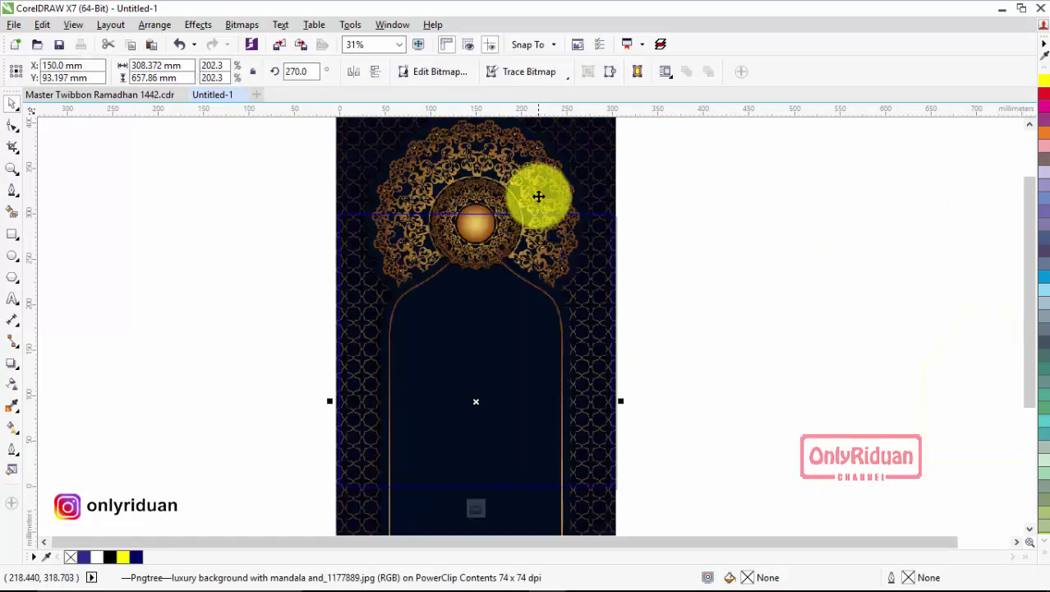
right_click(542, 263)
click(546, 240)
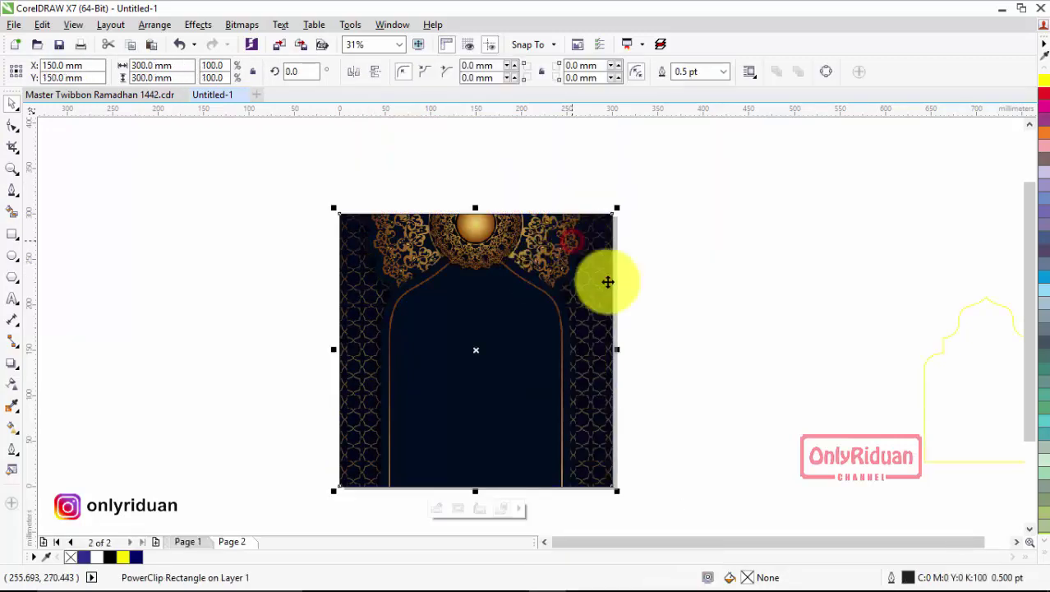
Draw a rectangle about 177 mm wide and 302 mm high inside the gold arch, extending below the page.
drag(1026, 287, 1025, 321)
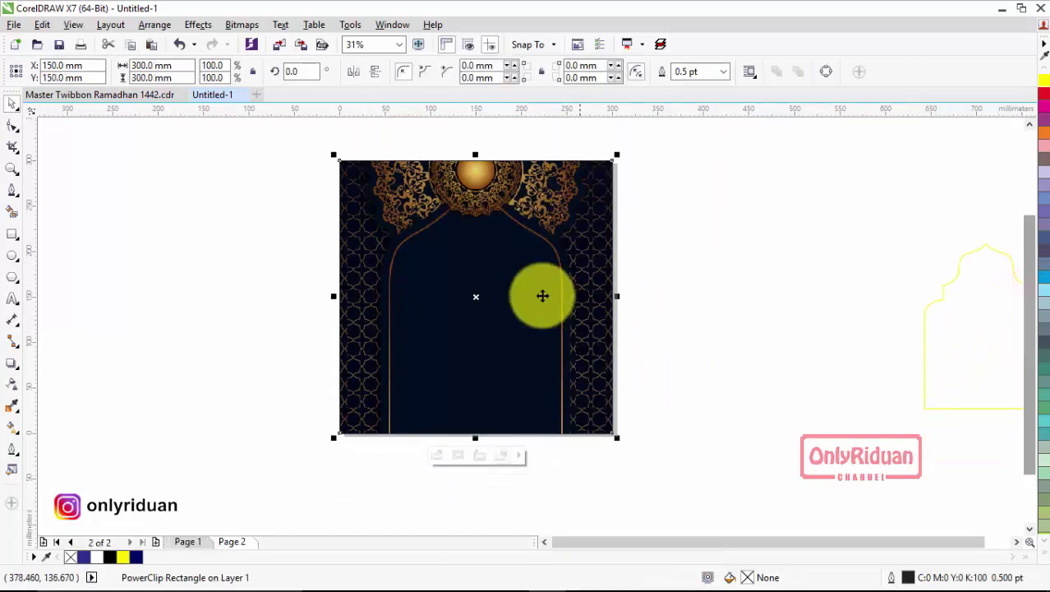
click(12, 237)
mouse_move(410, 249)
mouse_down()
mouse_move(467, 443)
mouse_move(547, 511)
mouse_move(580, 523)
mouse_up()
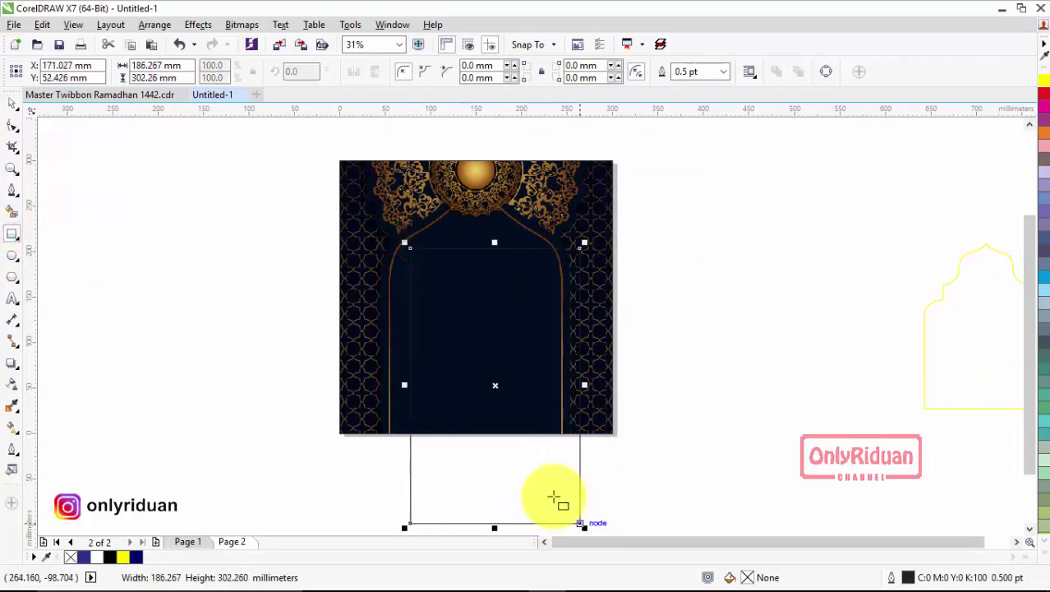
click(13, 102)
drag(497, 380, 483, 379)
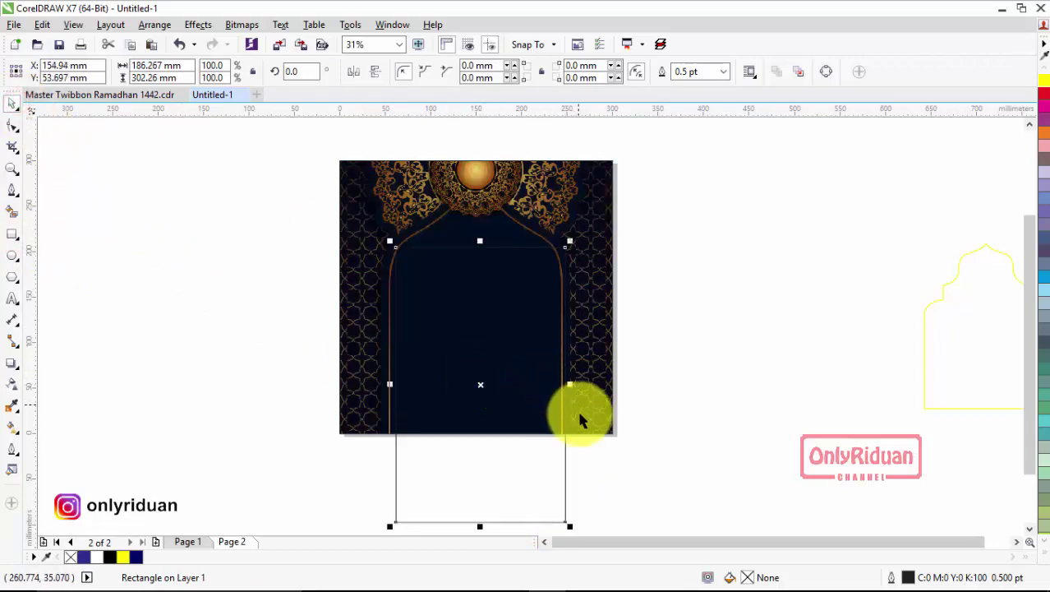
drag(571, 392, 558, 399)
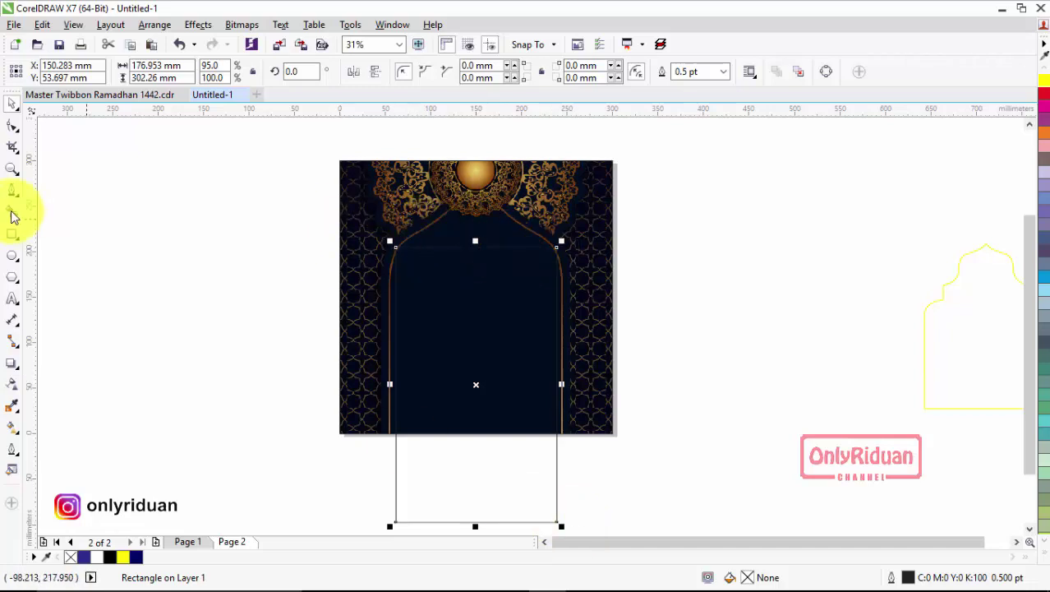
Round all corners of the tall rectangle to a radius of about 75 mm with the Shape tool.
click(12, 123)
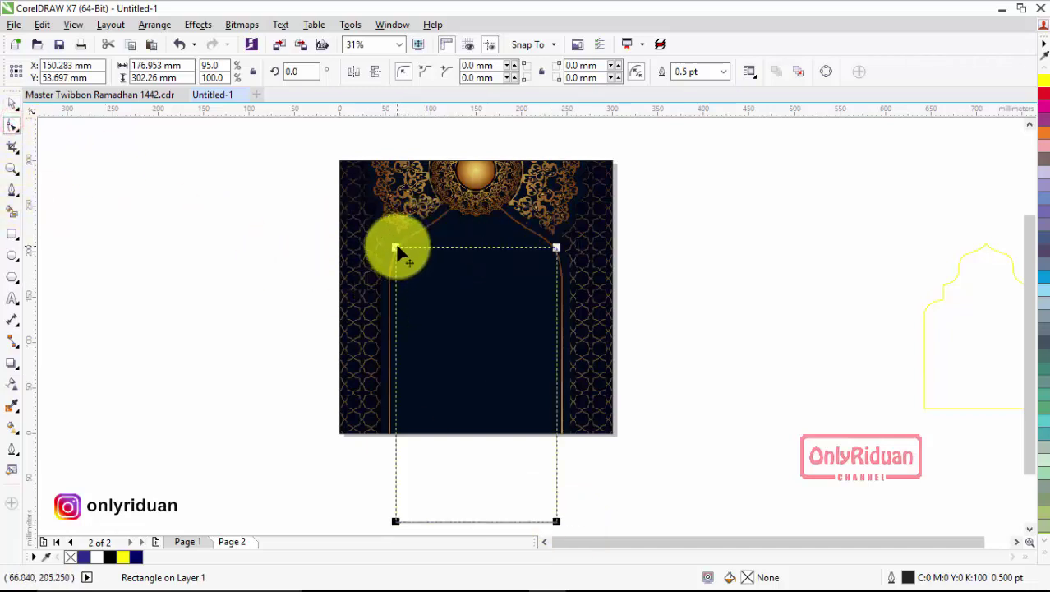
mouse_move(391, 309)
mouse_down()
mouse_move(387, 325)
mouse_move(394, 290)
mouse_move(395, 315)
mouse_up()
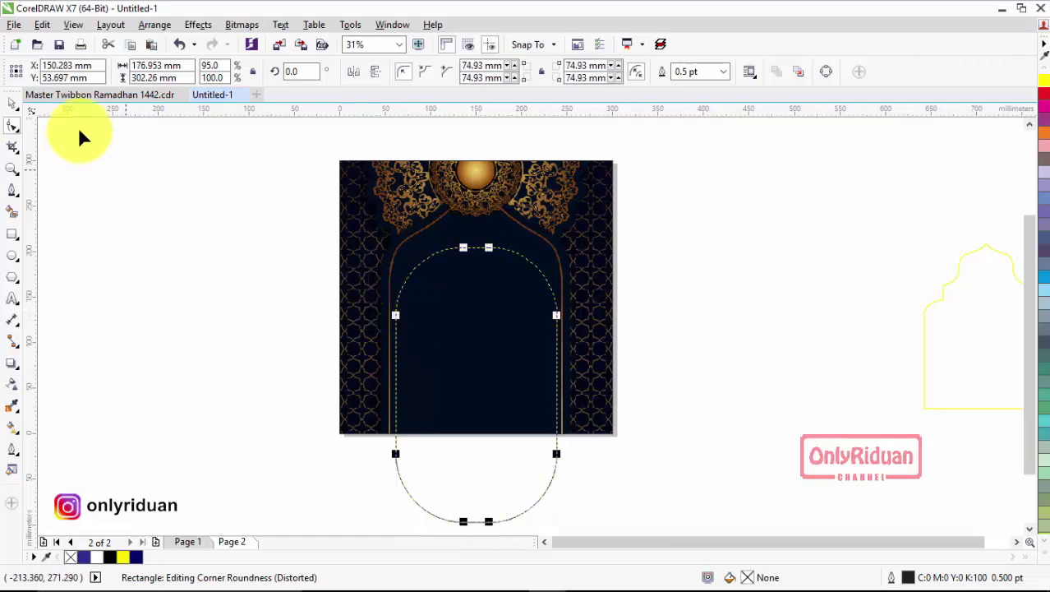
click(13, 109)
click(421, 341)
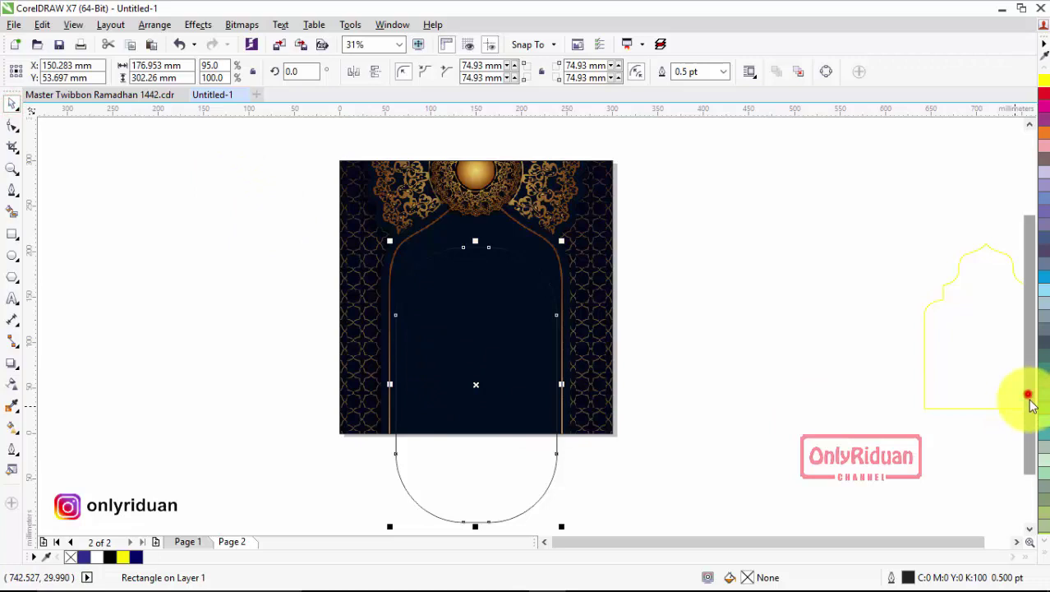
Stretch the rounded rectangle to about 333 mm high, centre it inside the gold arch and deselect it.
drag(1031, 398, 997, 430)
drag(477, 488, 480, 516)
drag(484, 329, 485, 314)
key(Left)
key(Left)
key(Left)
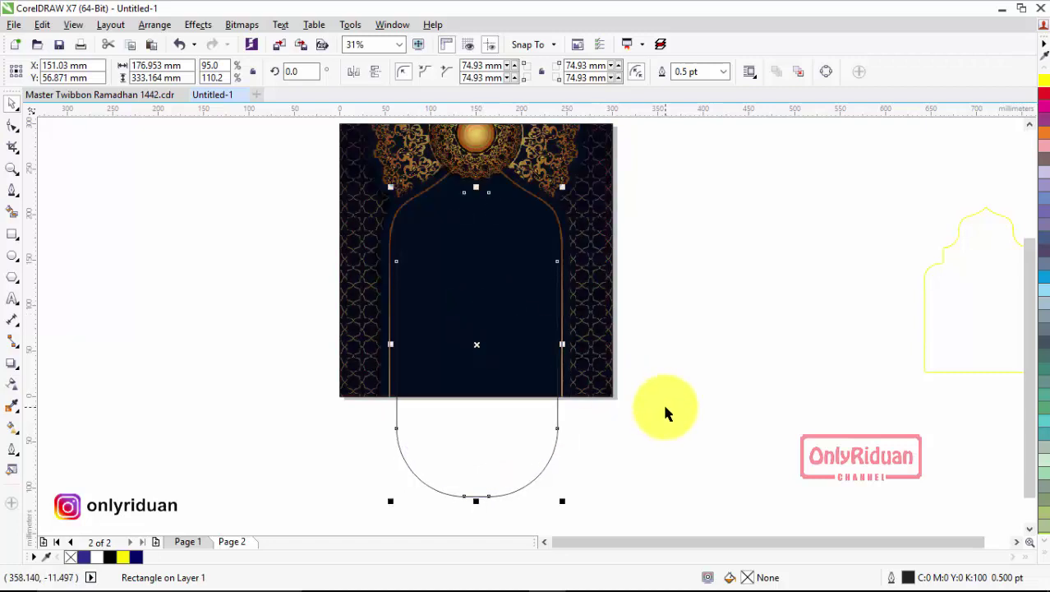
key(Left)
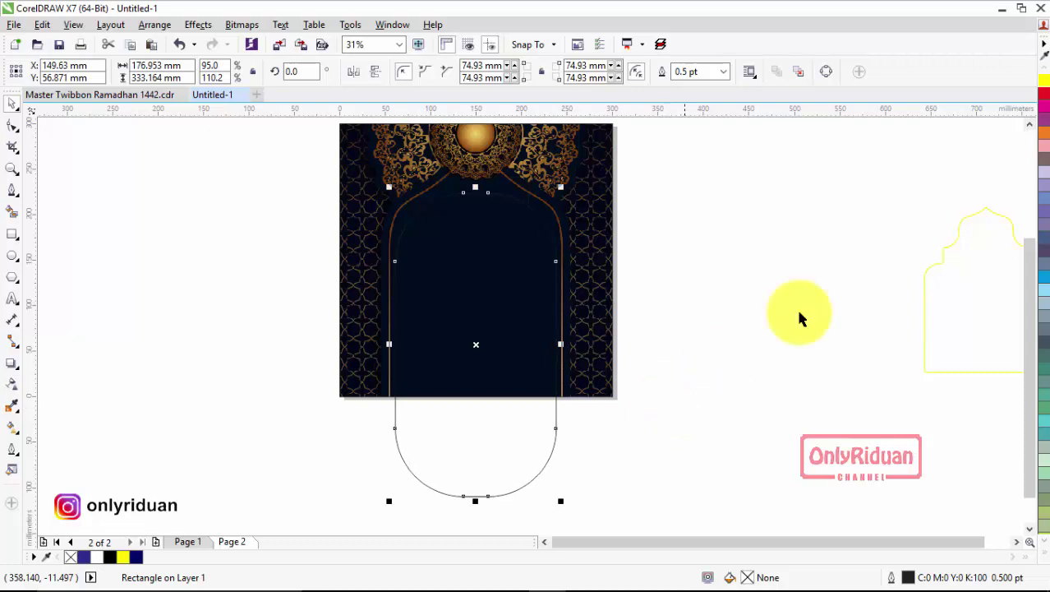
click(1029, 125)
click(773, 275)
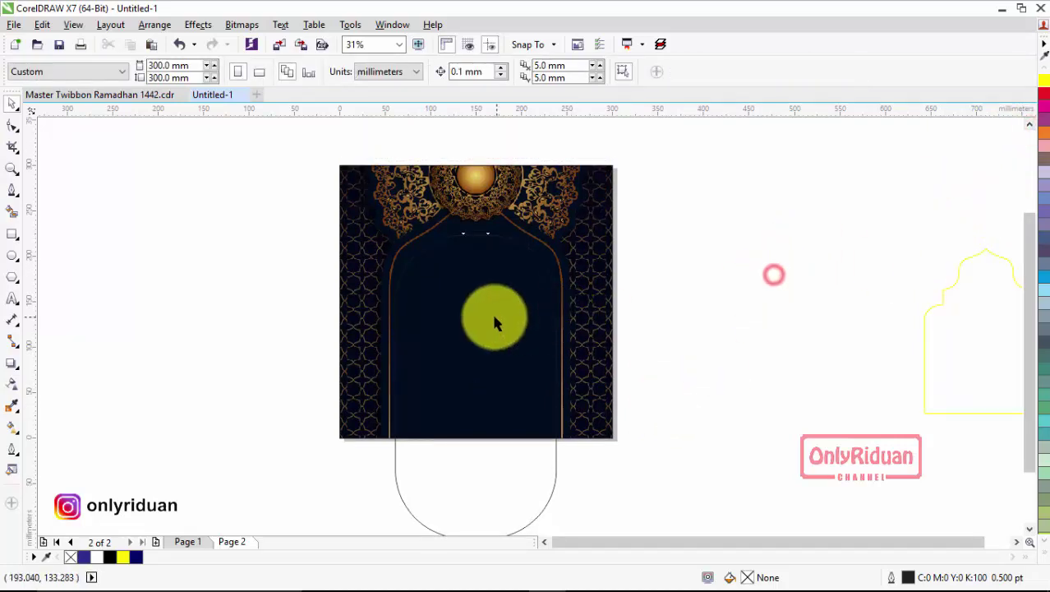
Trim the mandala background with the tall rounded rectangle to cut out the arch-shaped photo opening.
click(493, 317)
click(816, 408)
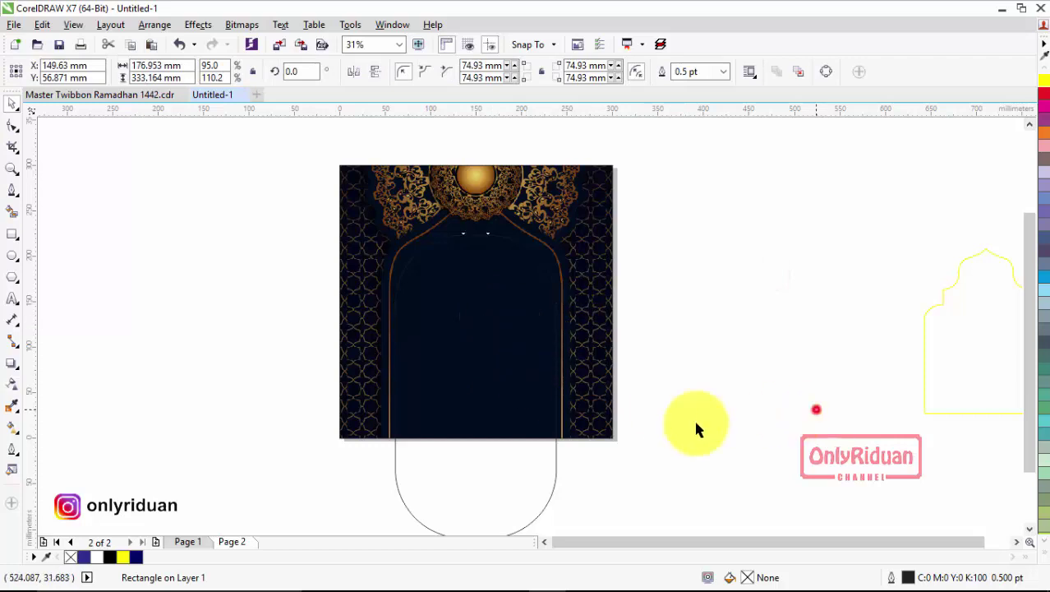
click(435, 488)
key(shift)
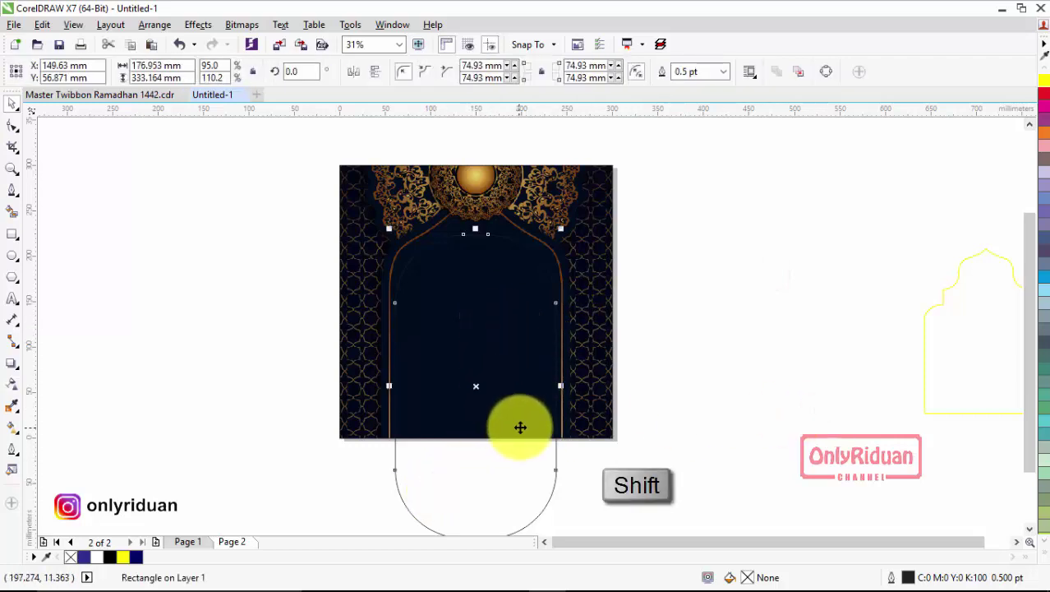
shift+click(602, 186)
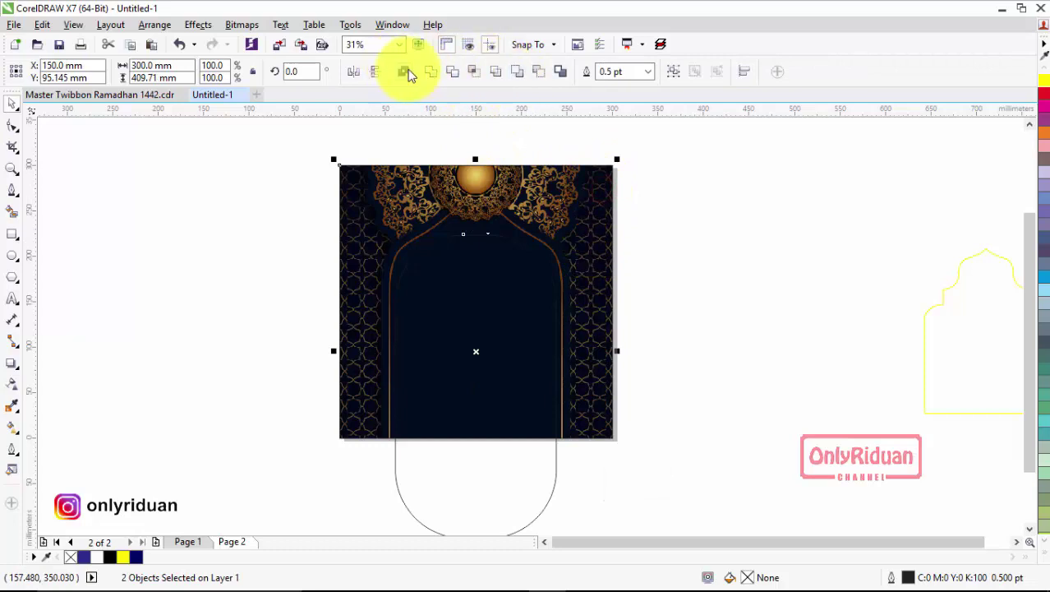
click(451, 73)
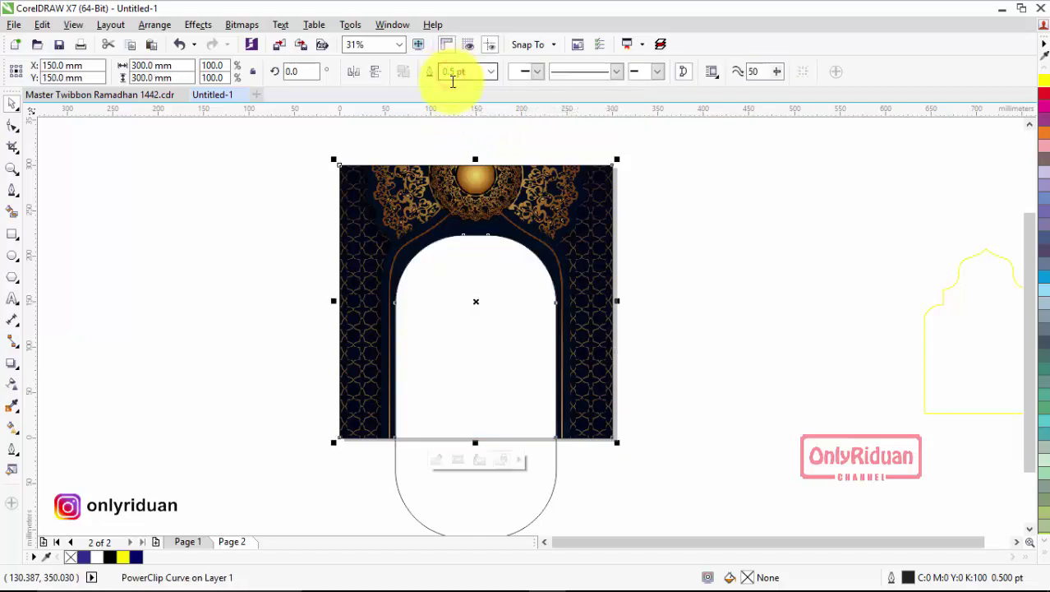
click(715, 263)
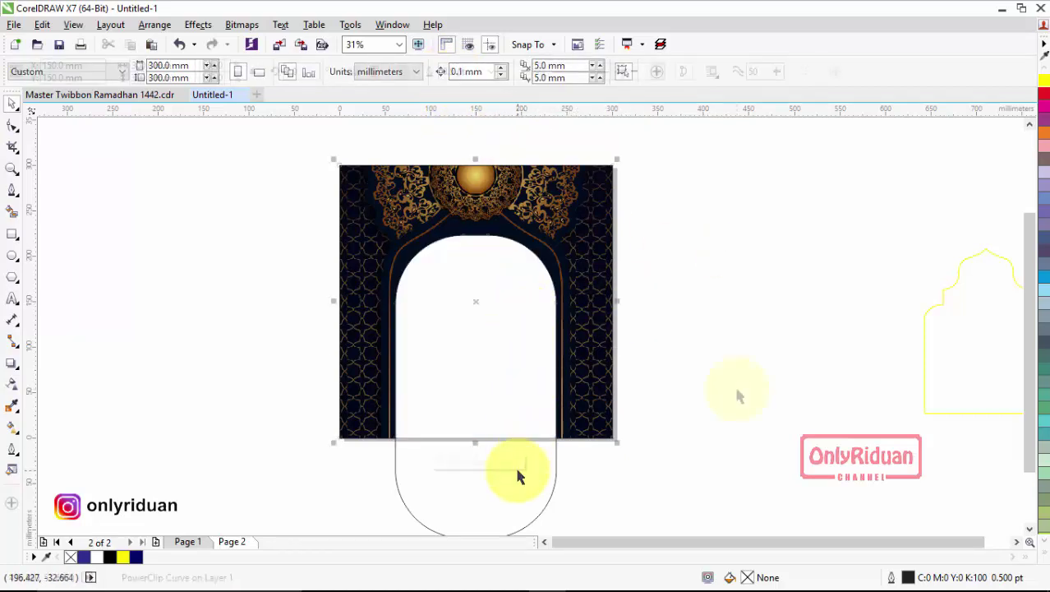
Draw a rectangle about 316 × 131 mm from the page's lower-left corner, covering the part of the rounded shape below the page.
click(475, 348)
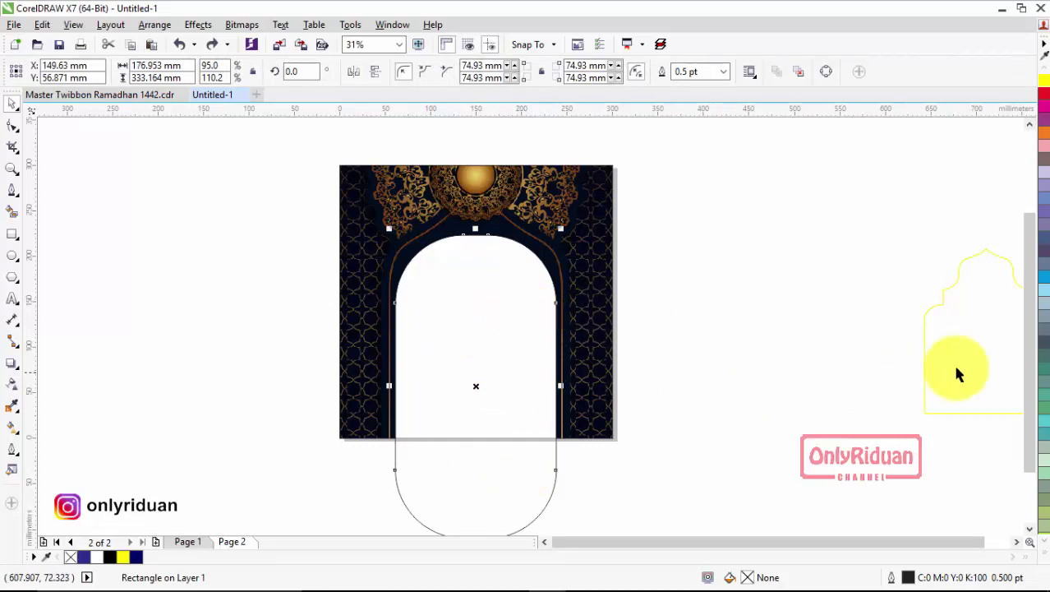
drag(1031, 352, 1039, 390)
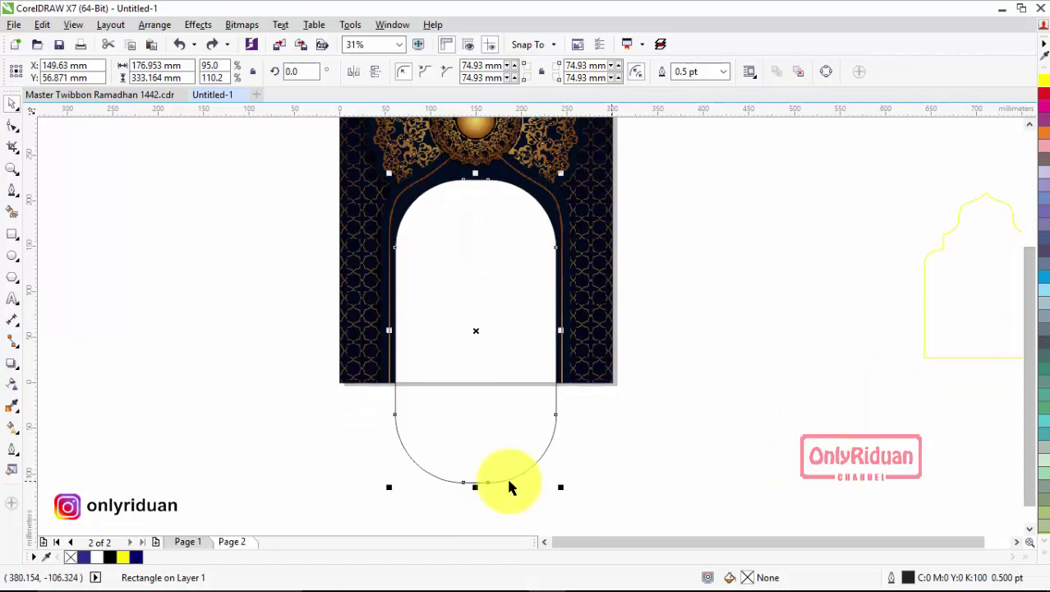
click(17, 235)
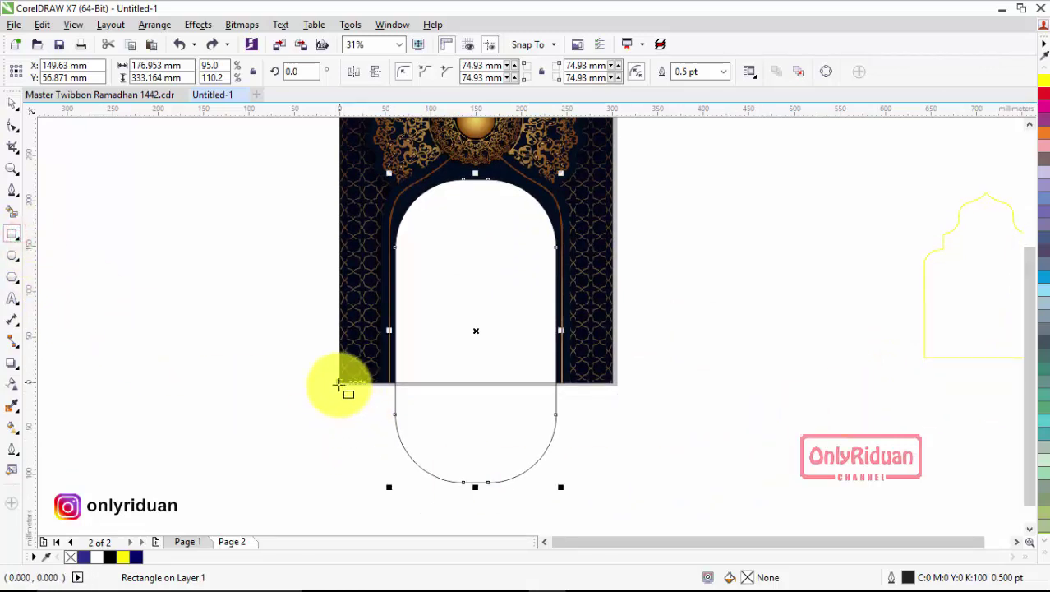
mouse_move(338, 382)
mouse_down()
mouse_move(614, 485)
mouse_move(627, 501)
mouse_up()
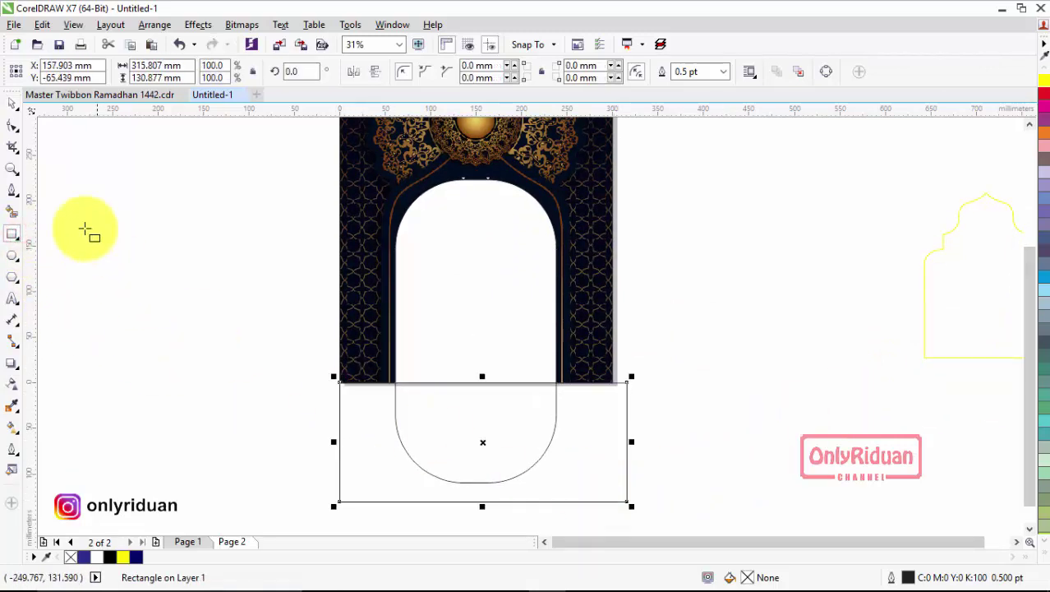
Trim the rounded shape with the rectangle below the page, and move that rectangle off to the side.
click(14, 104)
shift+click(492, 281)
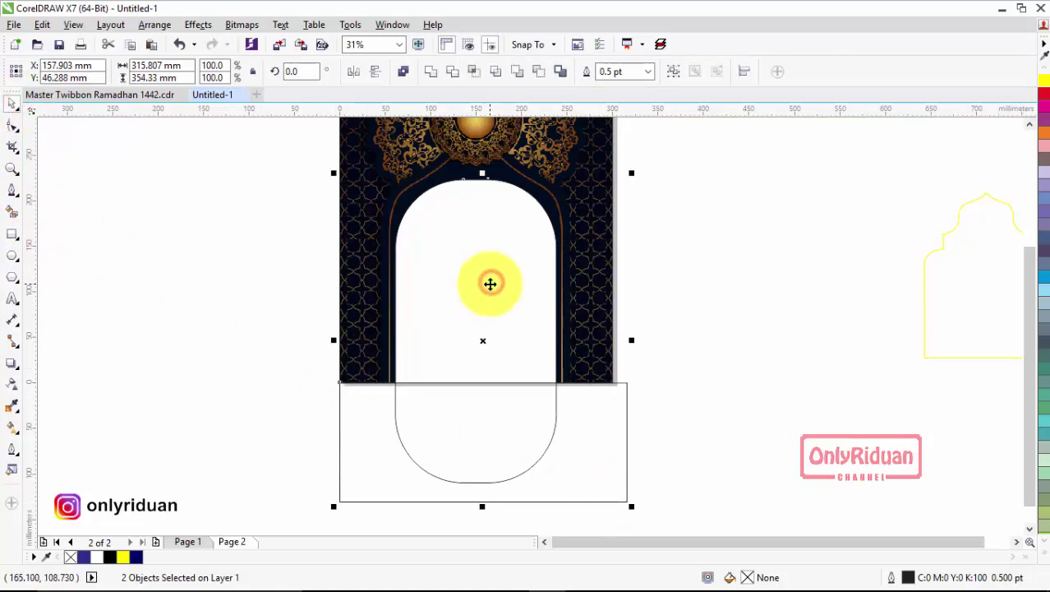
click(452, 70)
click(698, 258)
click(545, 421)
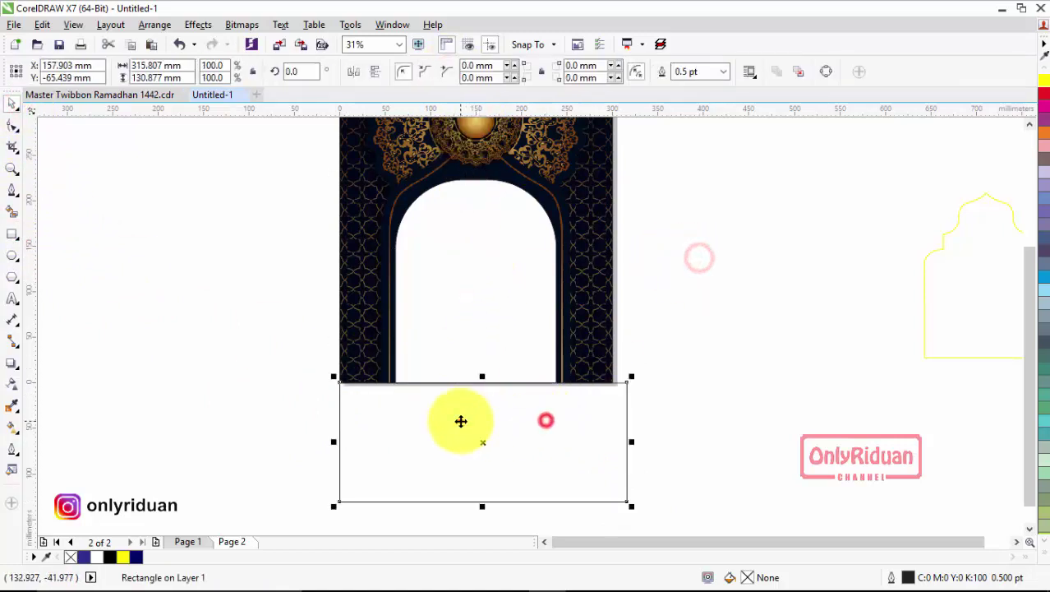
drag(461, 420, 880, 384)
Scale the arch curve to 92% about its centre and stretch its base down to the page's lower edge, about 163 × 215 mm.
click(515, 333)
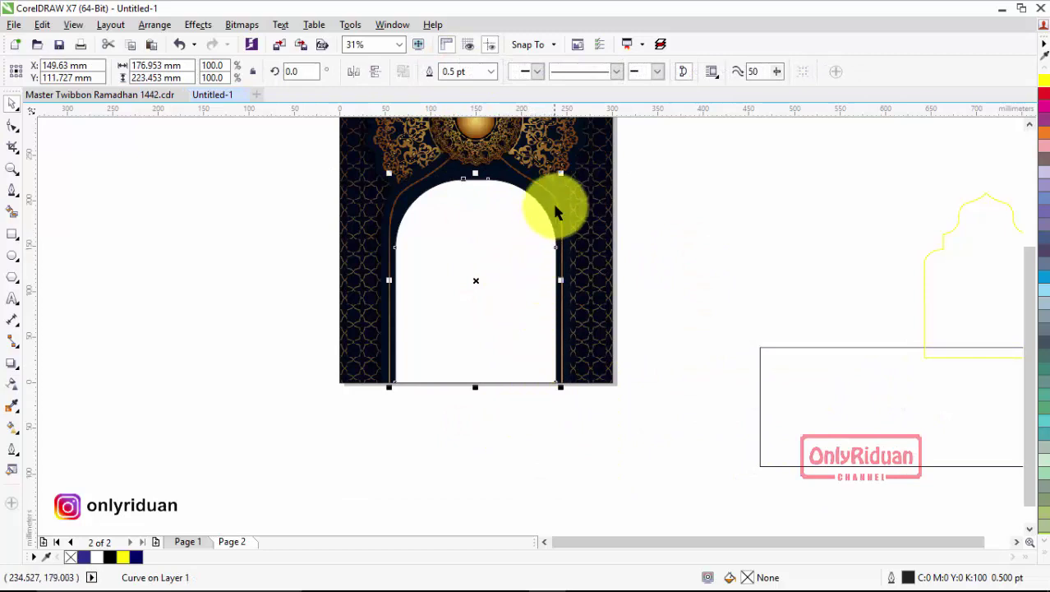
drag(560, 173, 562, 183)
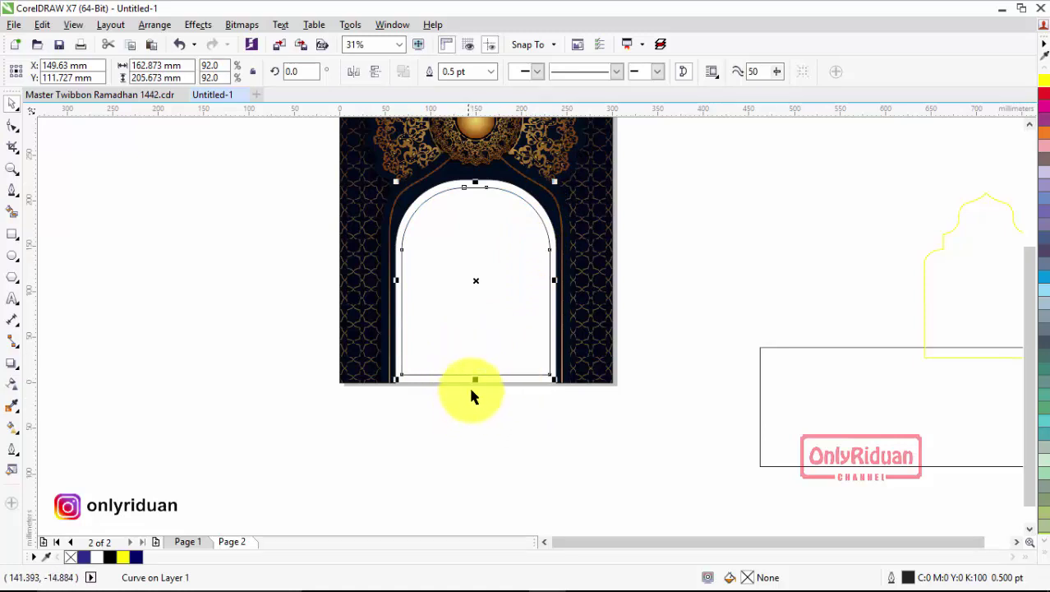
drag(475, 379, 602, 389)
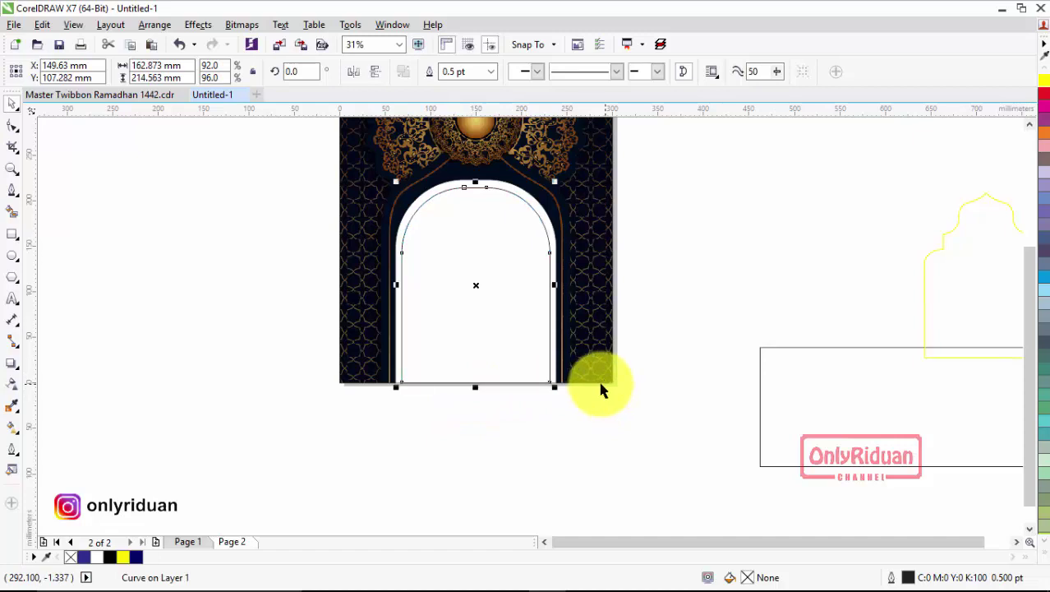
Give the inner arch curve a yellow outline 4.0 pt wide and deselect it.
double_click(912, 580)
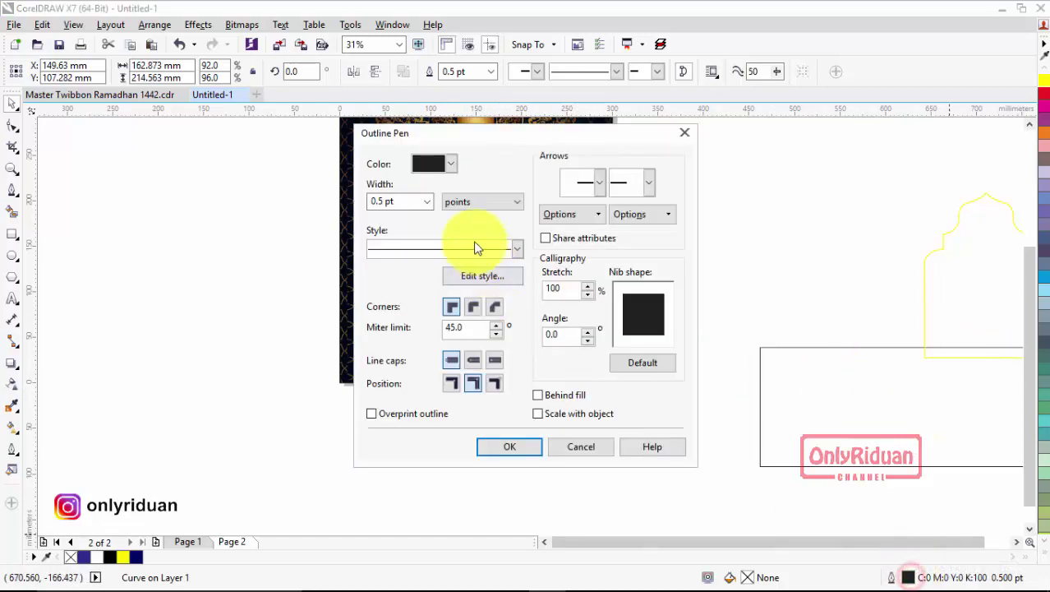
click(456, 164)
click(443, 205)
click(428, 202)
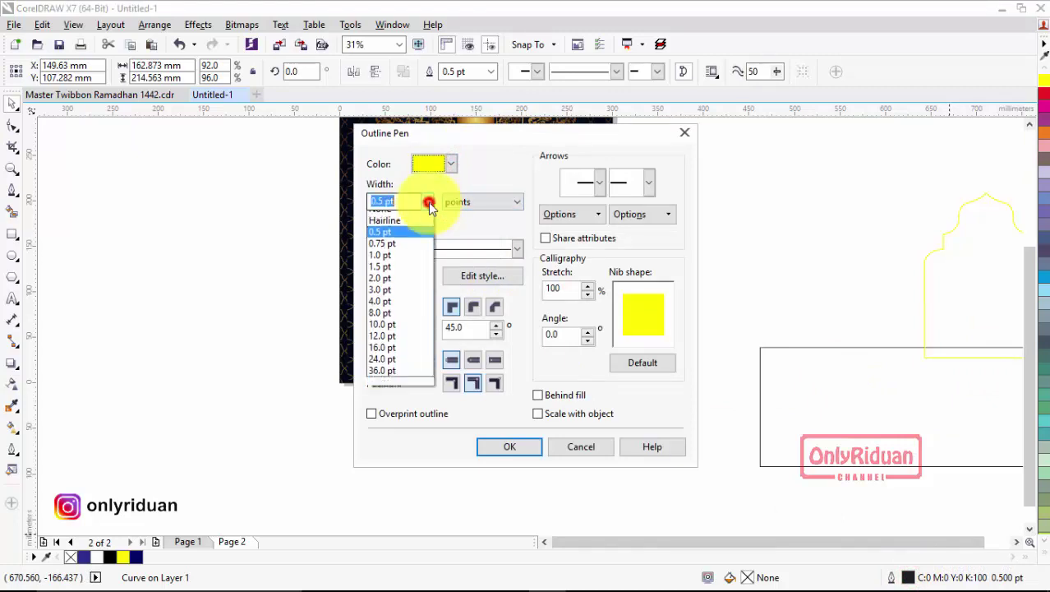
click(391, 310)
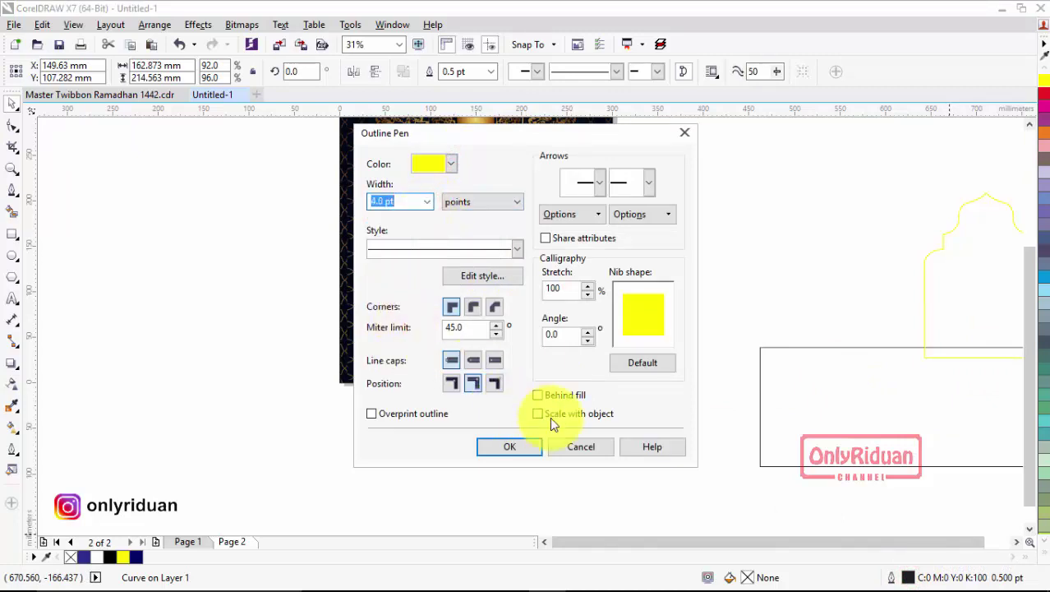
click(516, 443)
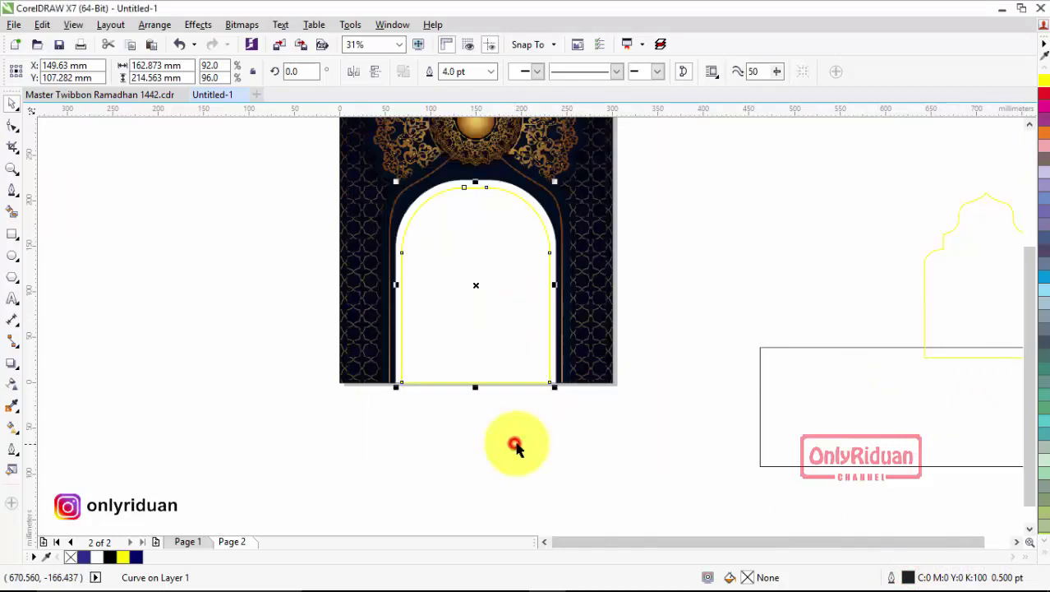
click(662, 296)
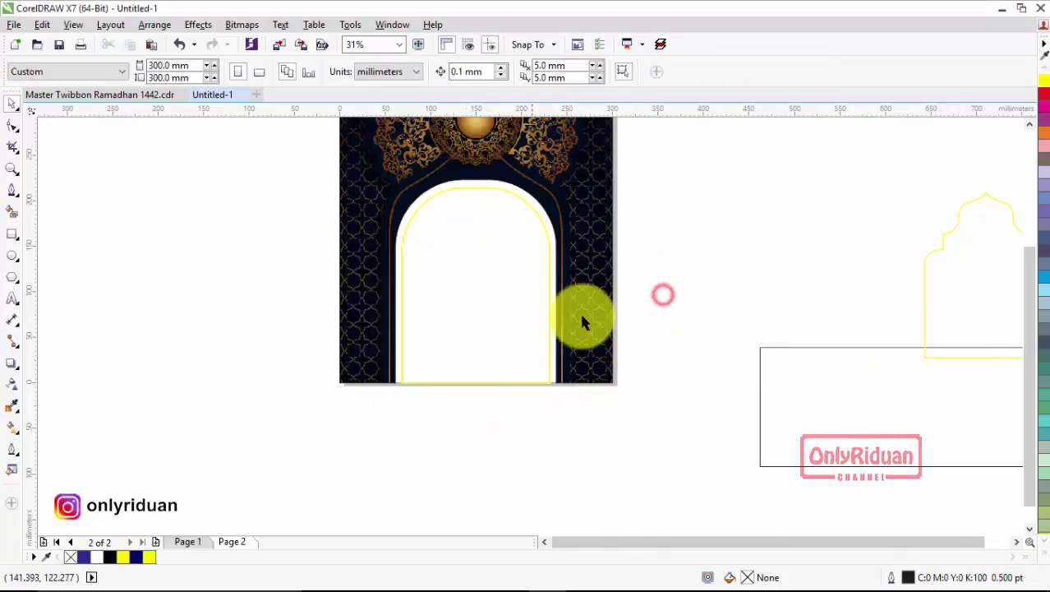
Check the master design, and import 282f0uif6689phbt4iljod291q.png into Untitled-1 about 361 mm wide over the lower part of the page.
click(117, 98)
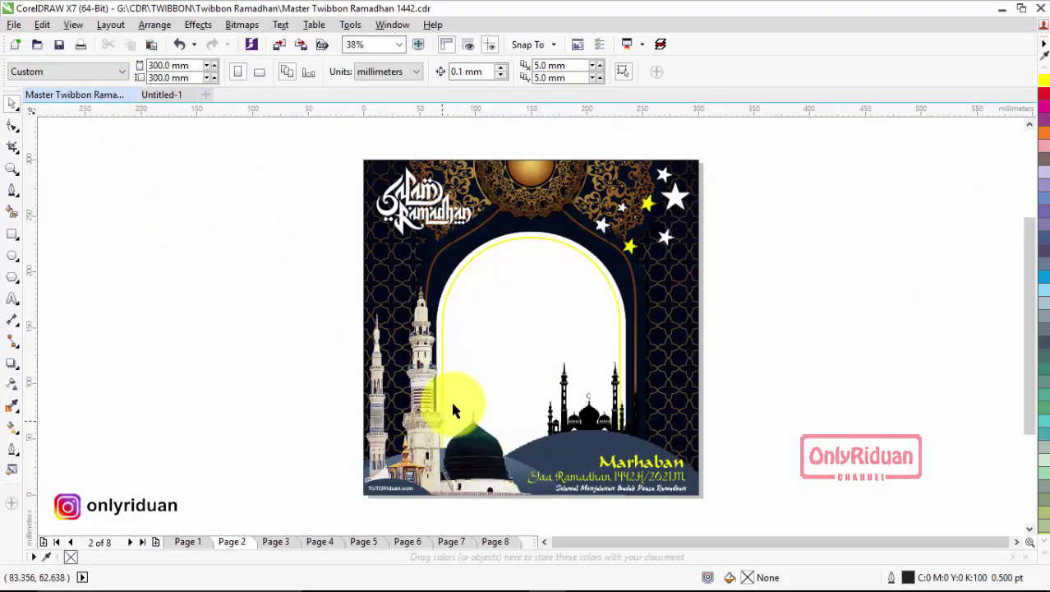
click(169, 96)
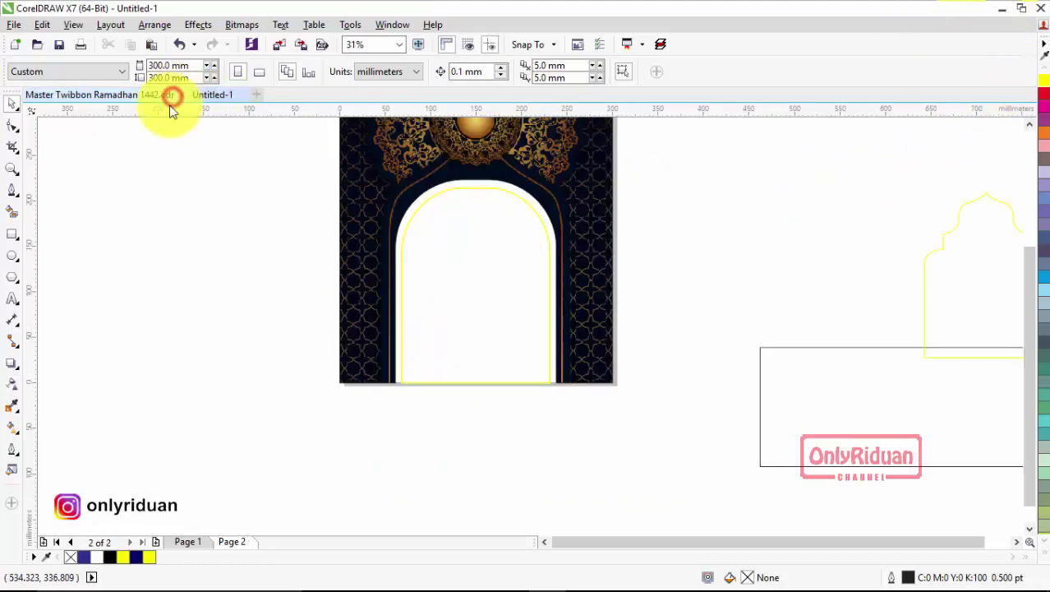
click(1028, 125)
click(14, 25)
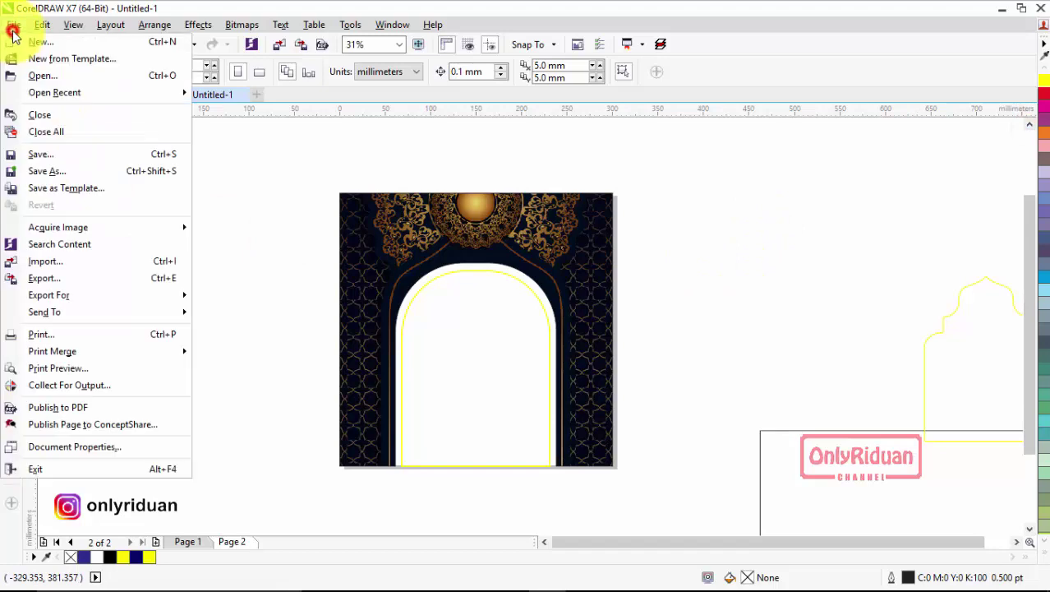
click(59, 263)
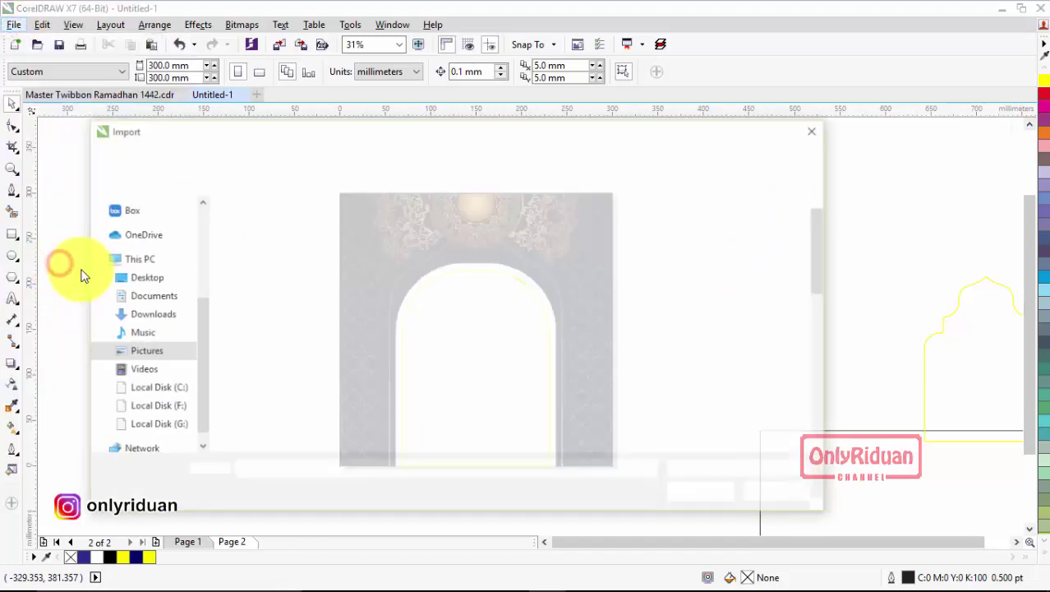
click(789, 254)
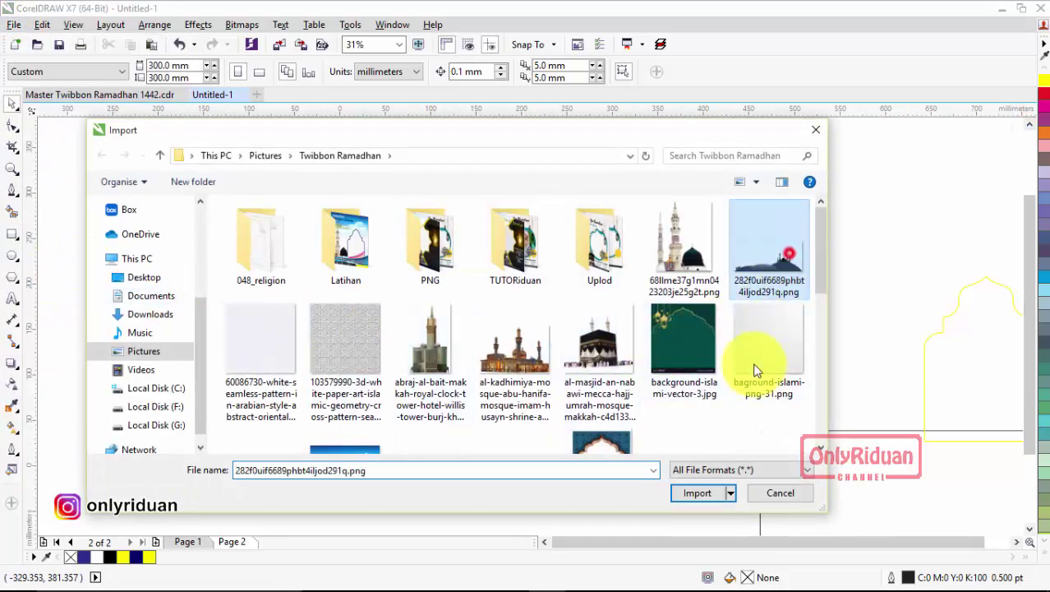
click(697, 492)
drag(294, 346, 632, 495)
Move the hills and mosque image up and align it with the background's bottom and right edges.
drag(562, 484, 559, 455)
shift+click(598, 226)
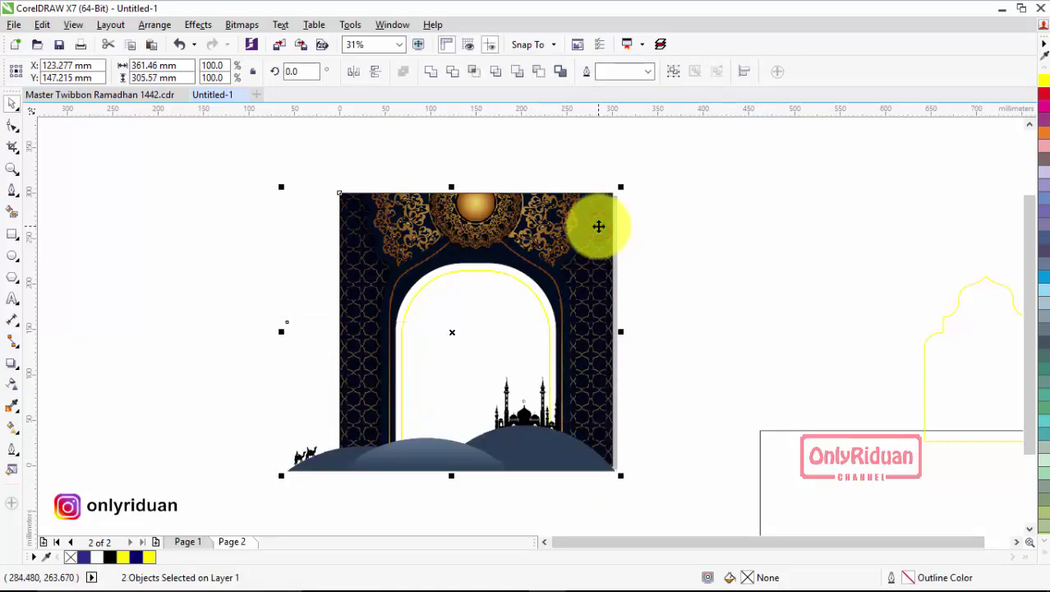
key(b)
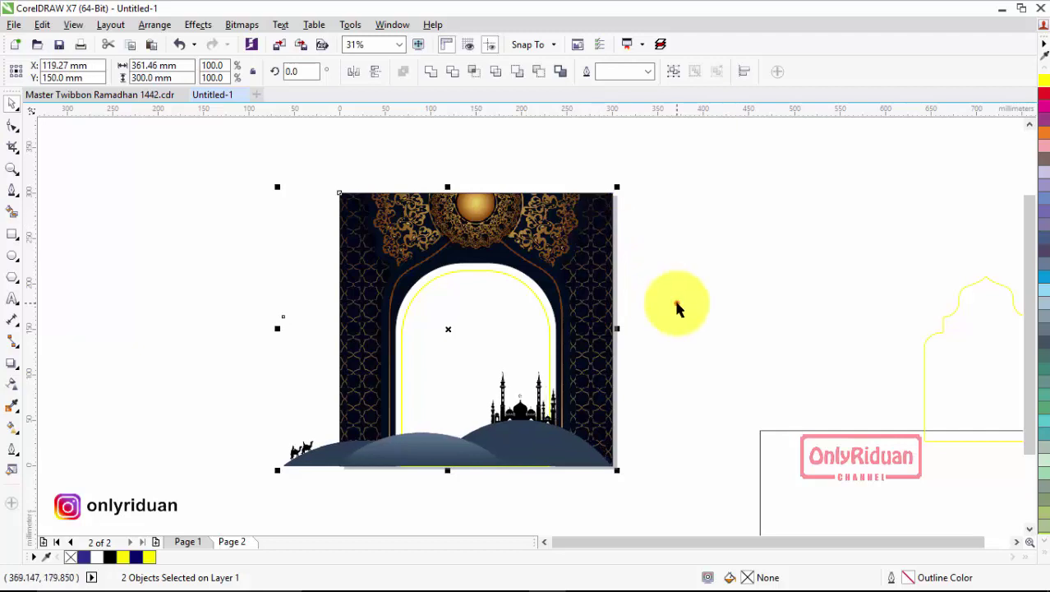
click(676, 302)
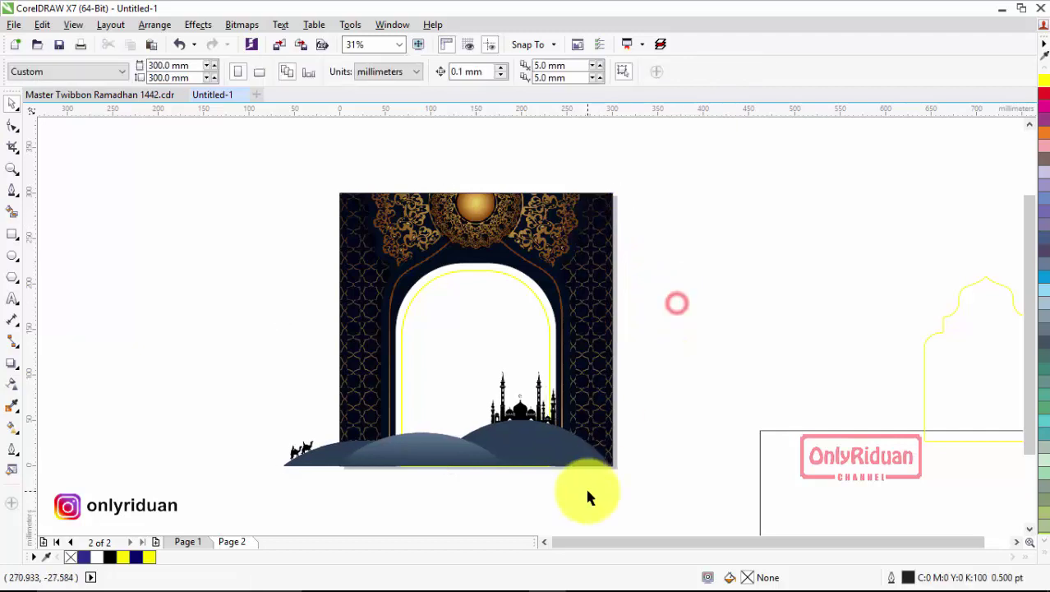
Crop the hills image's overhanging left part to the page's left edge by moving its left nodes with the Shape tool.
click(349, 467)
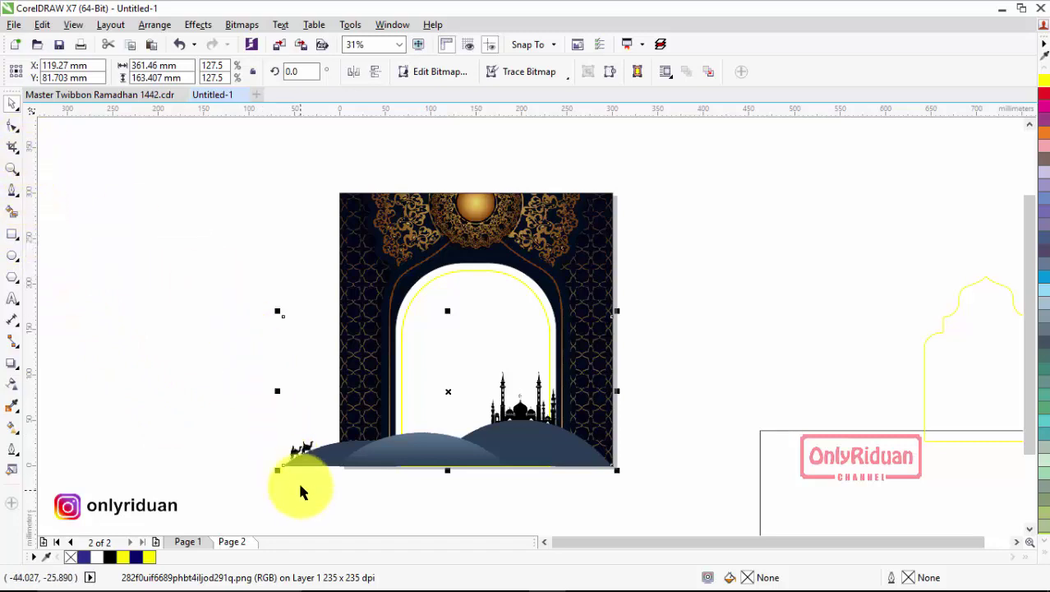
click(14, 128)
click(218, 256)
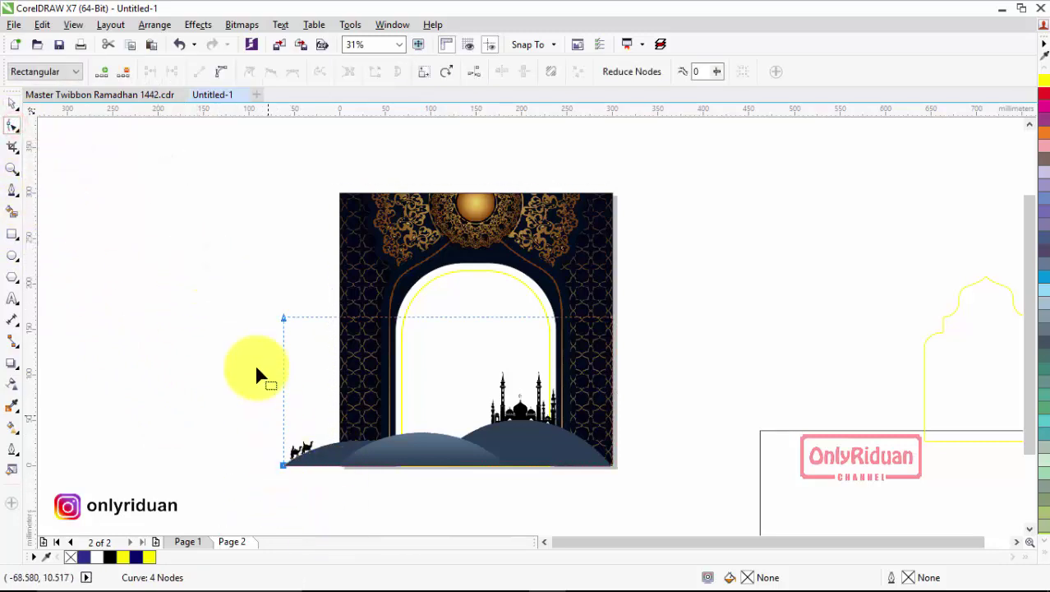
drag(248, 289, 281, 403)
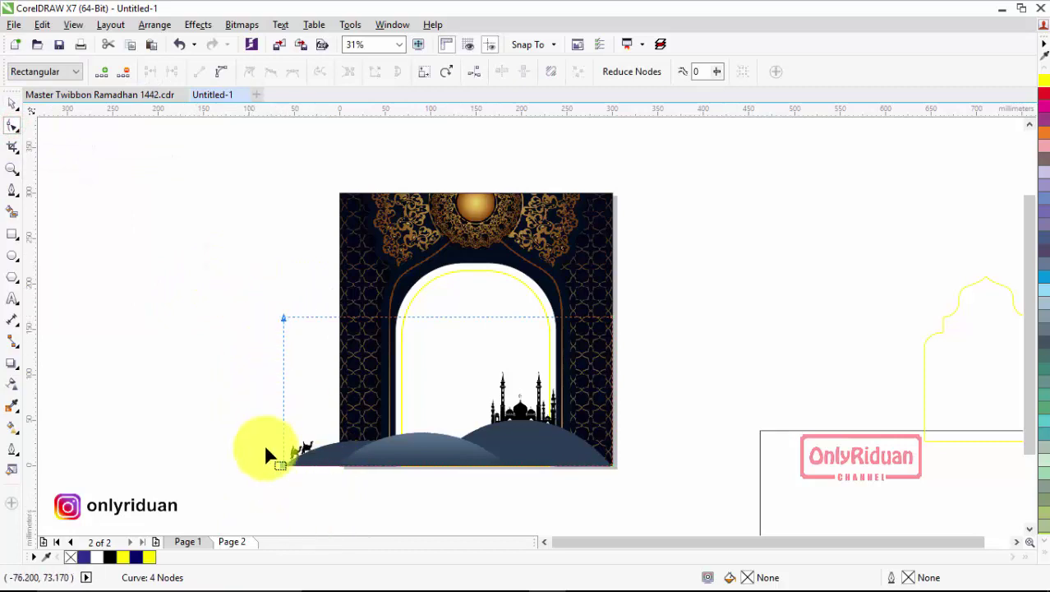
drag(299, 467, 336, 465)
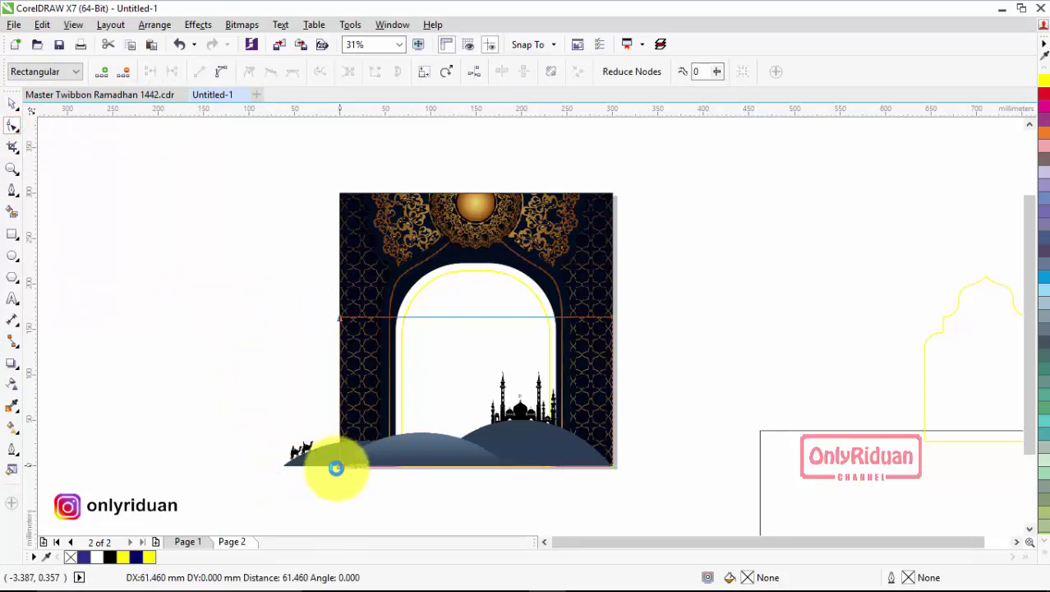
click(14, 104)
click(187, 212)
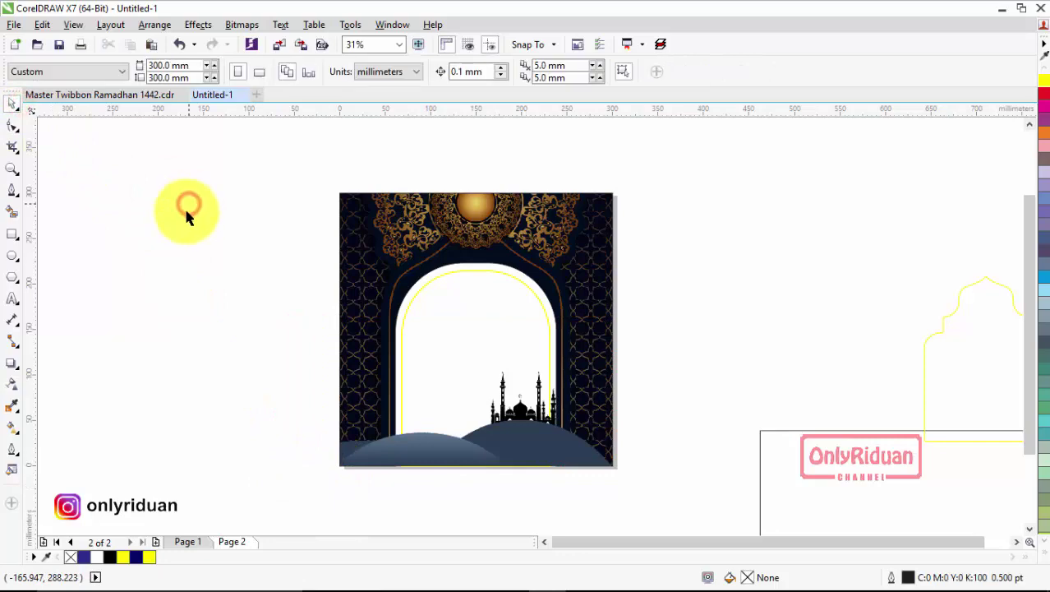
Import 68llme37g1mn0423203je25g2t.png and place it at the page's lower-left corner, about 149 × 186 mm.
click(10, 24)
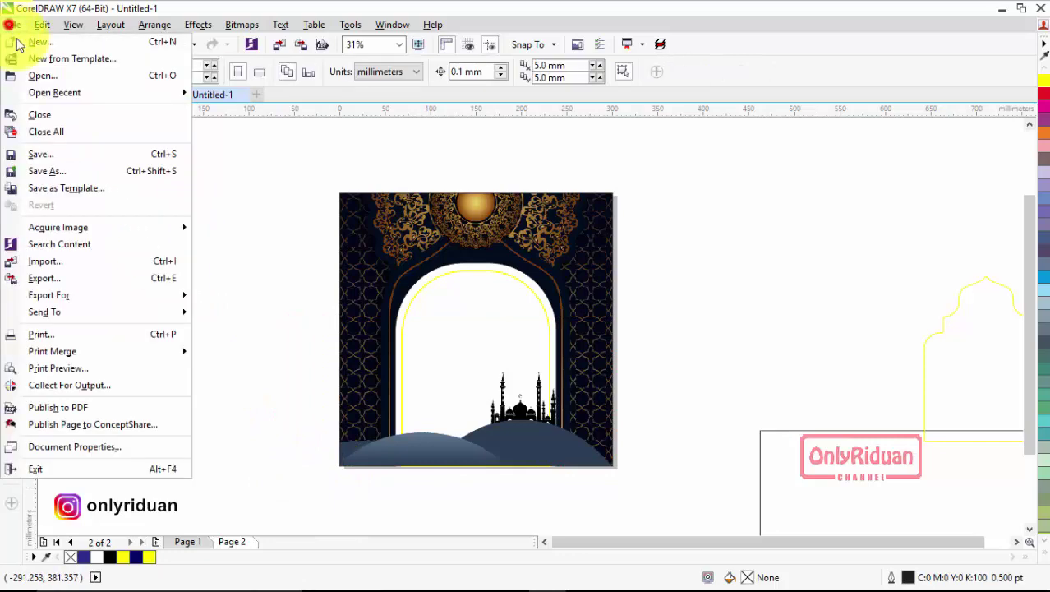
click(54, 262)
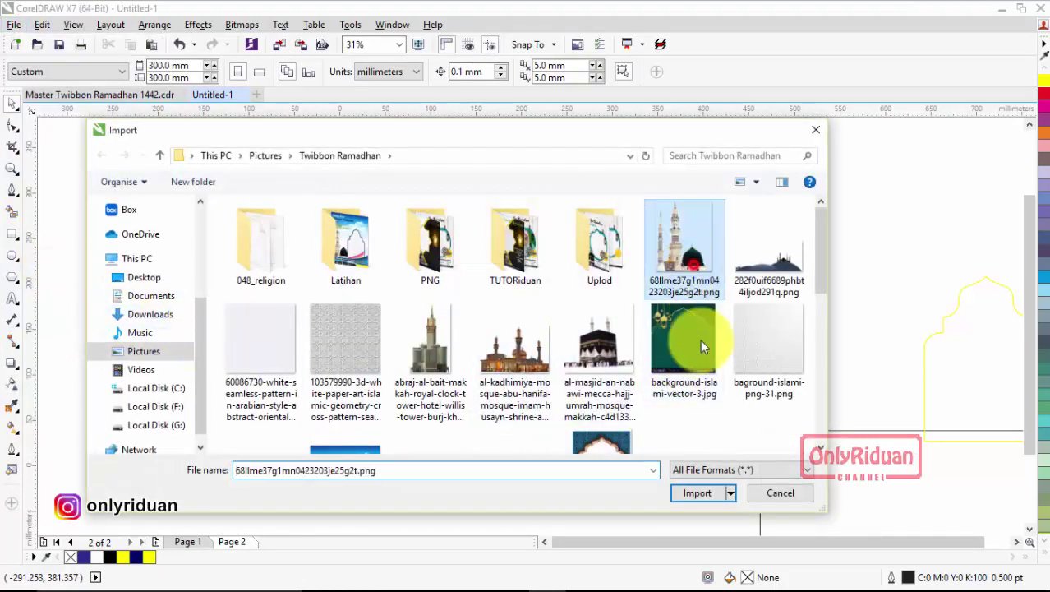
click(697, 494)
drag(343, 294, 466, 478)
click(475, 485)
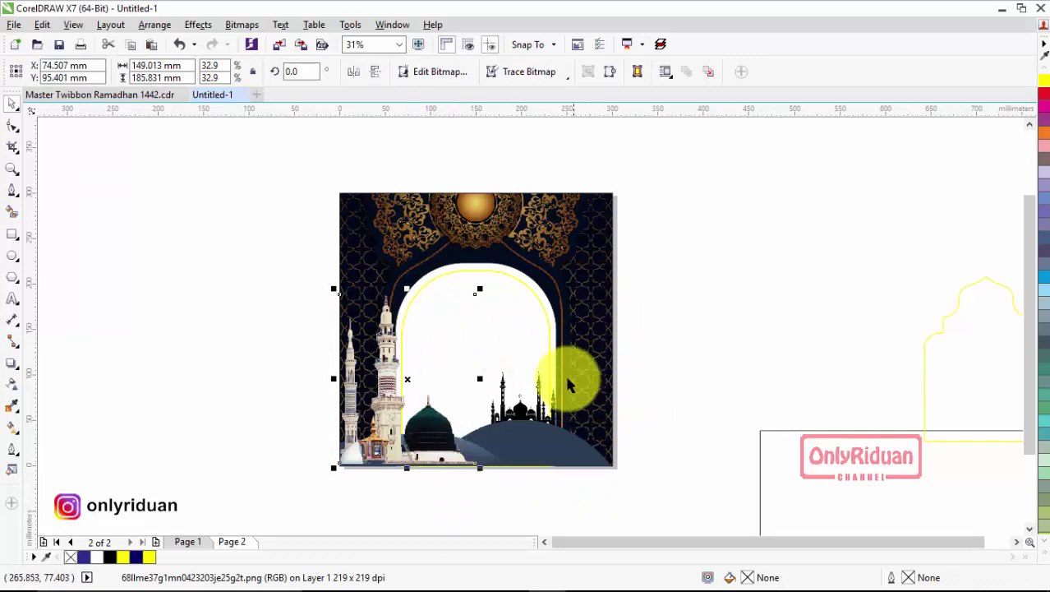
Copy the Marhaban Yaa Ramadhan 1442H/2021M greeting texts from the master design's Page 2 onto the lower part of Untitled-1's Page 2.
click(121, 94)
drag(729, 506, 504, 432)
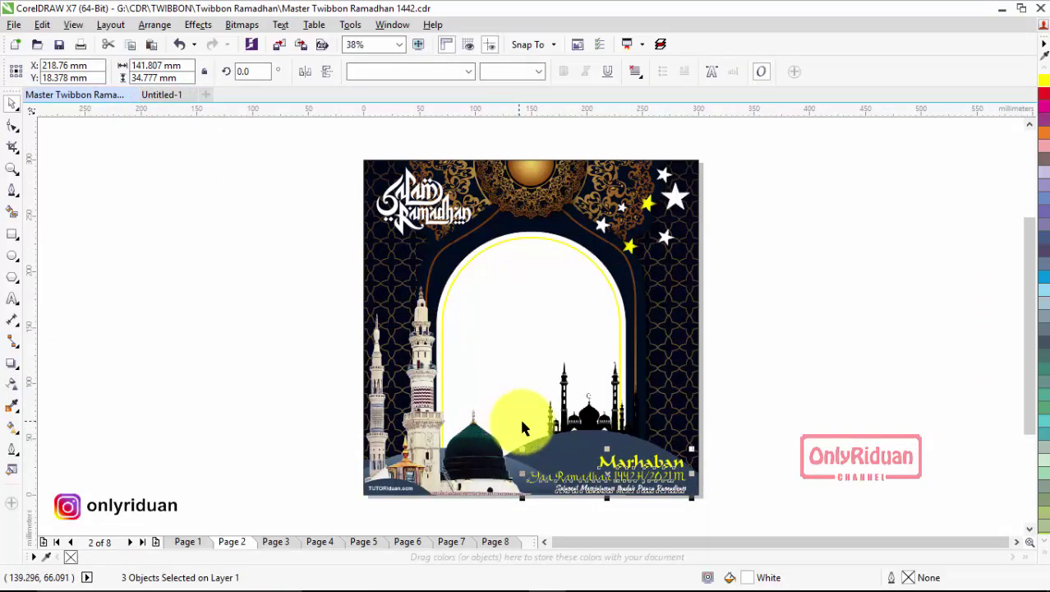
click(158, 95)
key(ctrl+v)
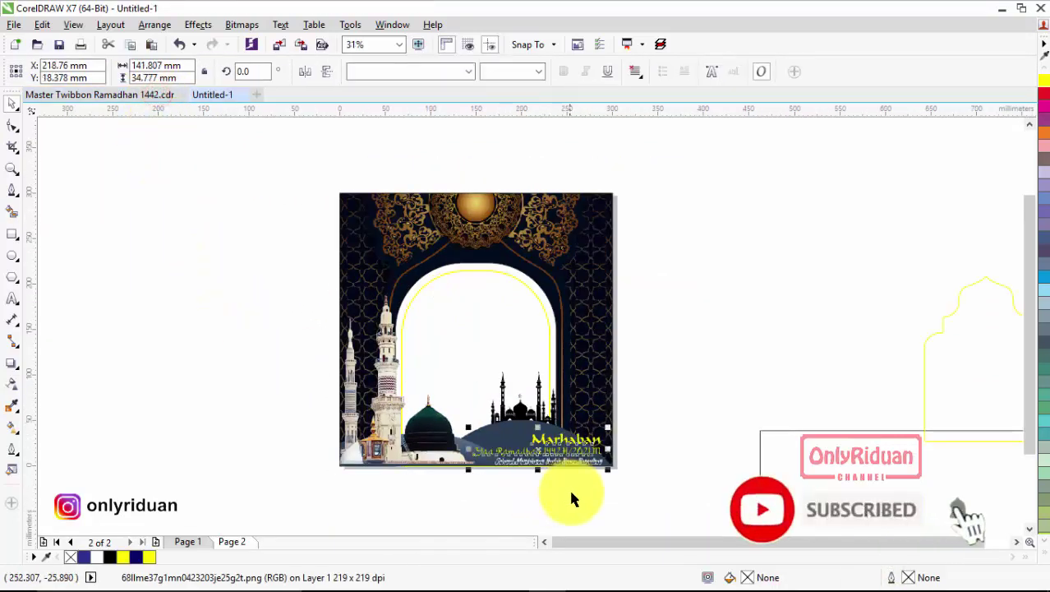
click(712, 408)
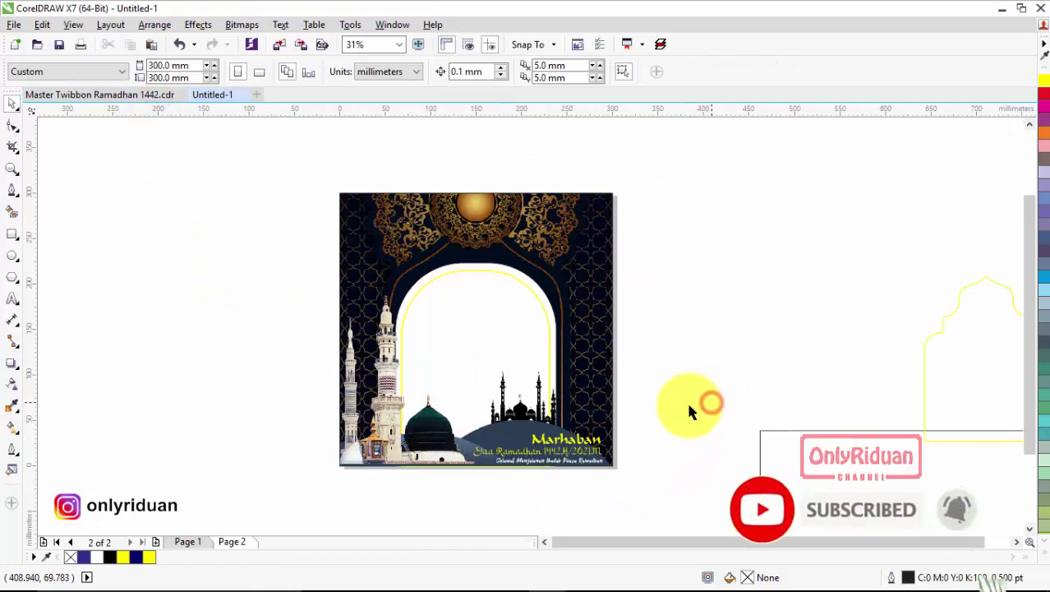
Copy the white Salam Ramadhan lettering from the master design to the same upper-left spot on Untitled-1's page.
click(114, 101)
click(423, 203)
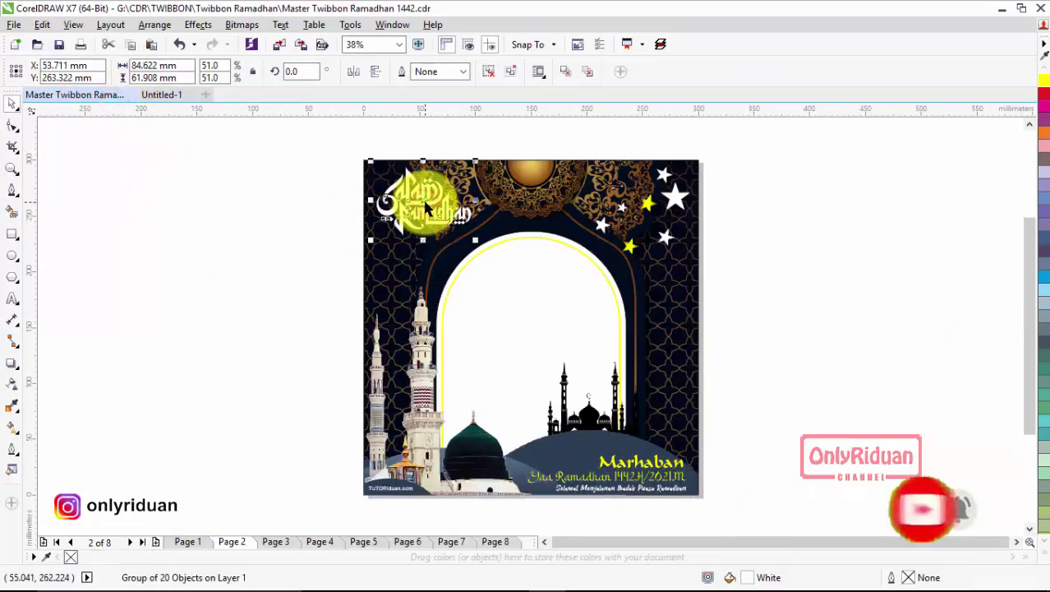
click(158, 95)
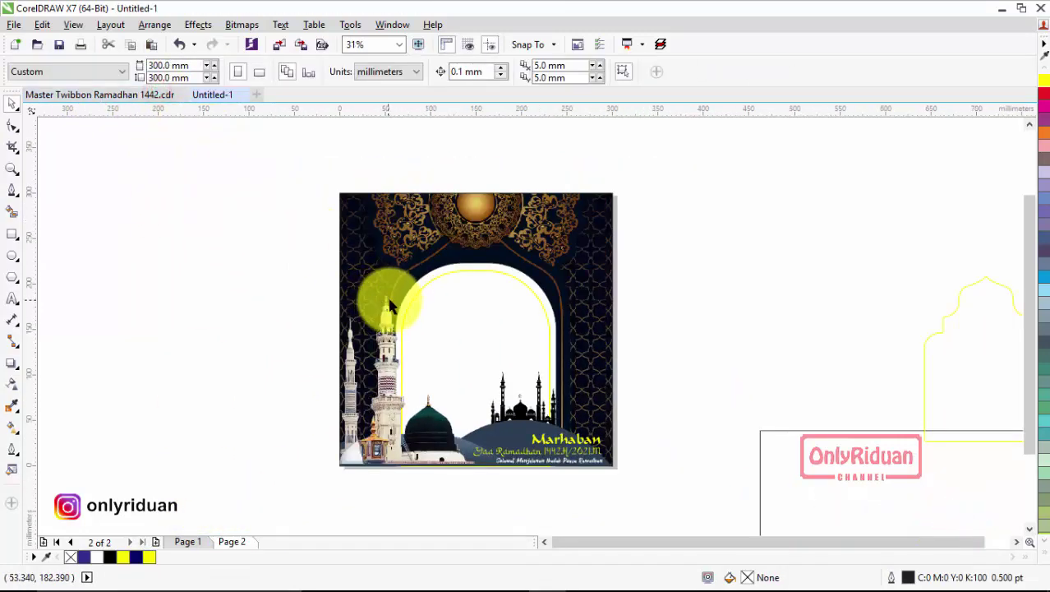
key(ctrl+v)
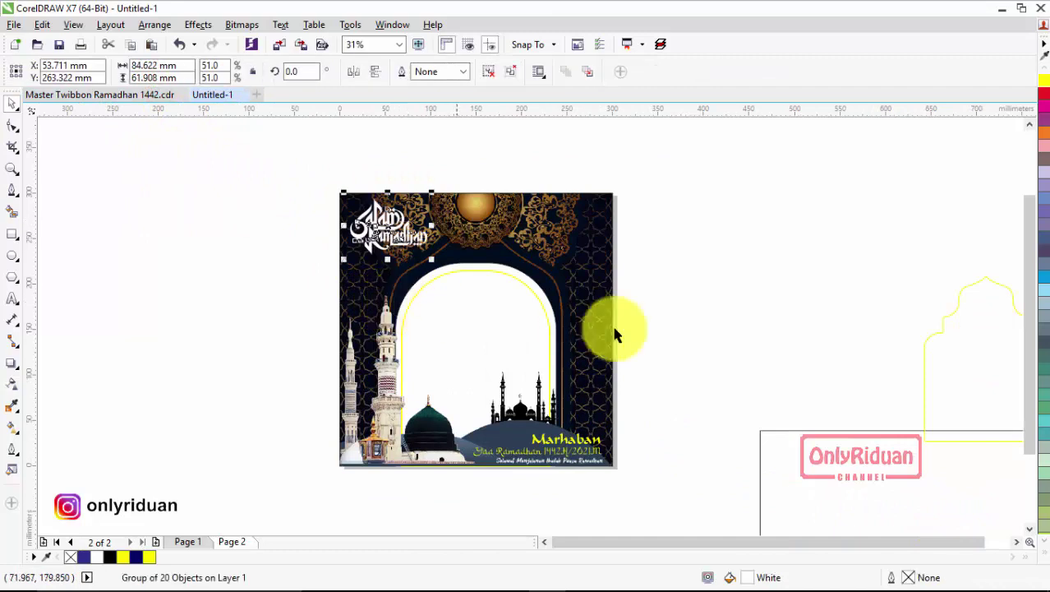
click(694, 313)
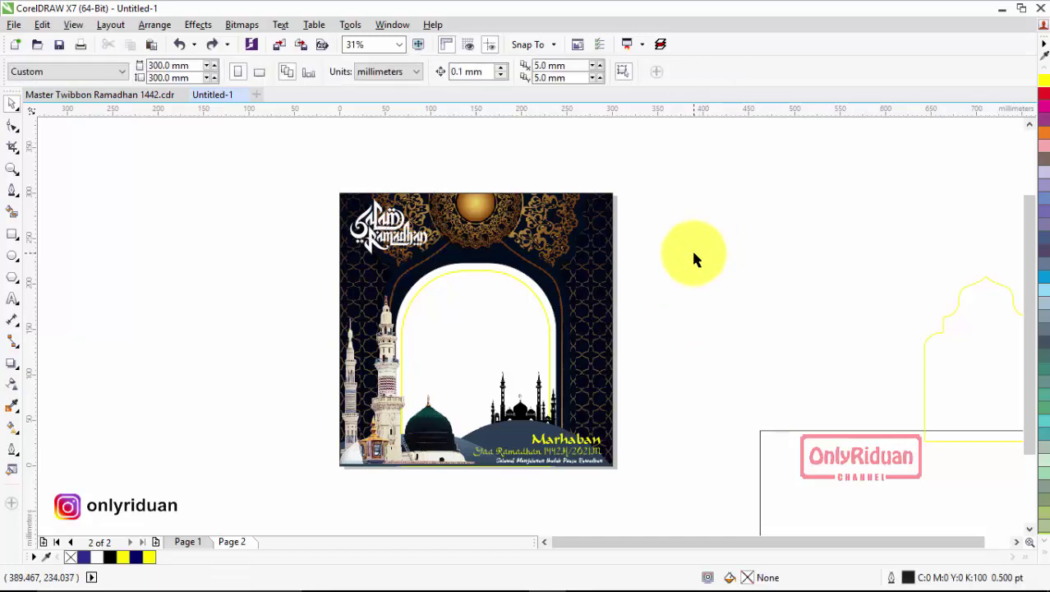
Copy the white and yellow stars image from the master design to the upper-right corner of Untitled-1's page.
click(72, 95)
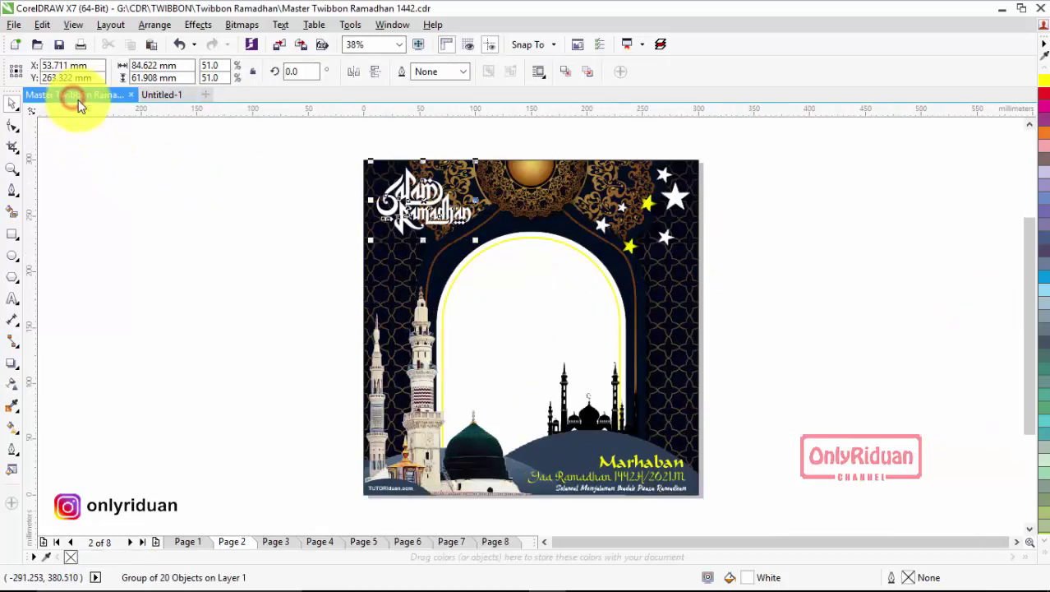
click(655, 206)
key(ctrl+x)
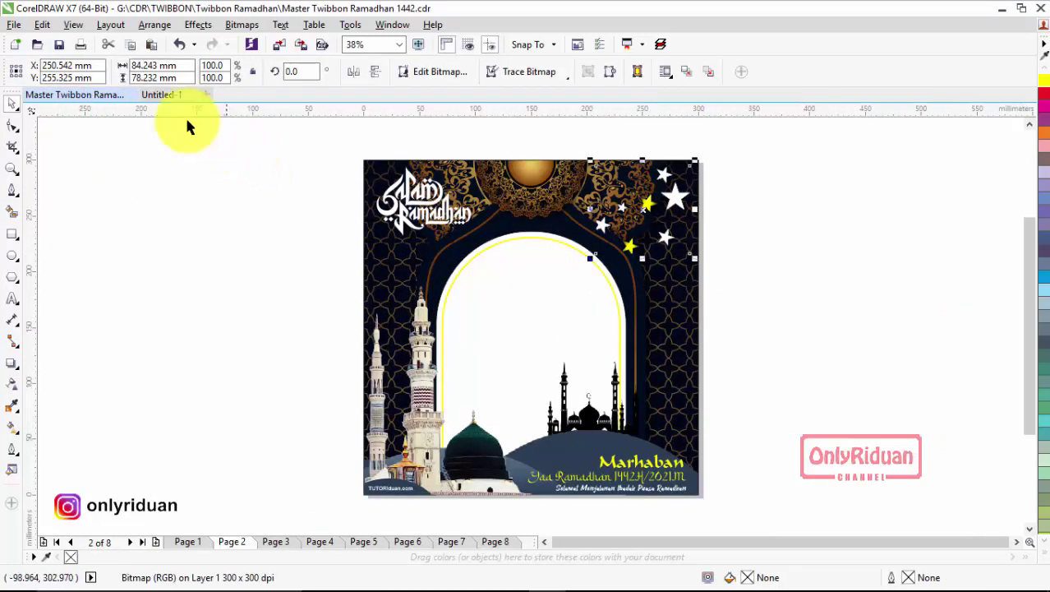
click(160, 95)
key(ctrl+v)
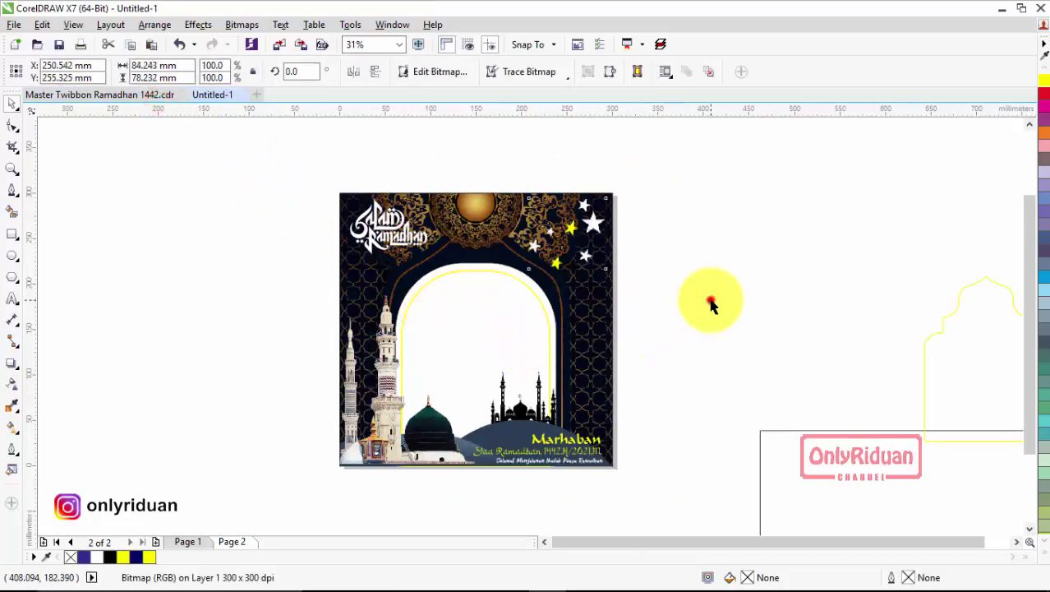
click(710, 304)
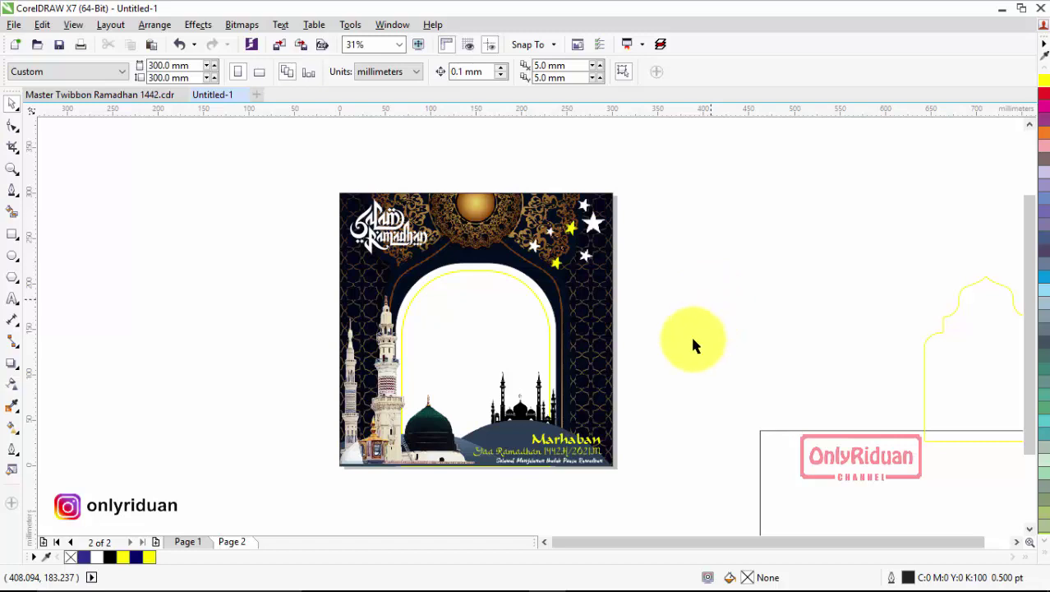
Group all objects of the second twibbon and export the group as Twibbon Ramadhan 2.png in the Latihan folder at 300 dpi.
drag(662, 488, 315, 154)
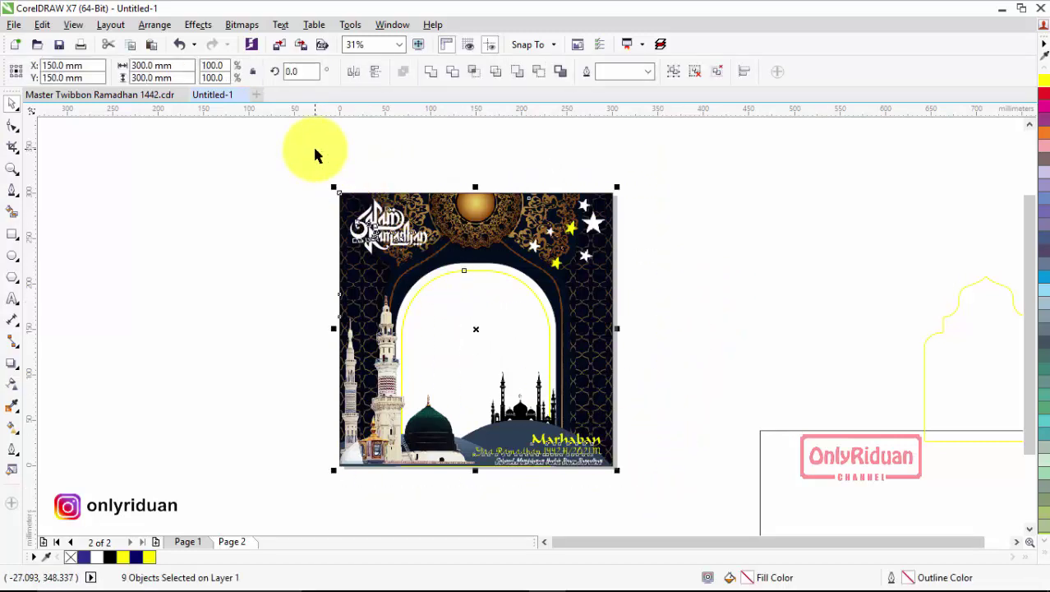
click(672, 73)
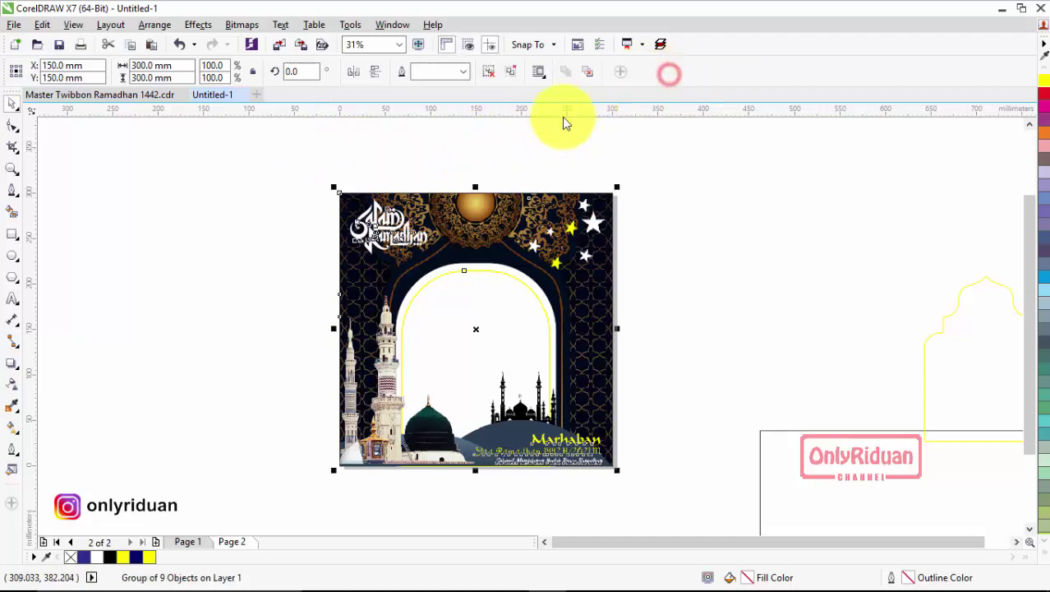
click(13, 26)
click(70, 276)
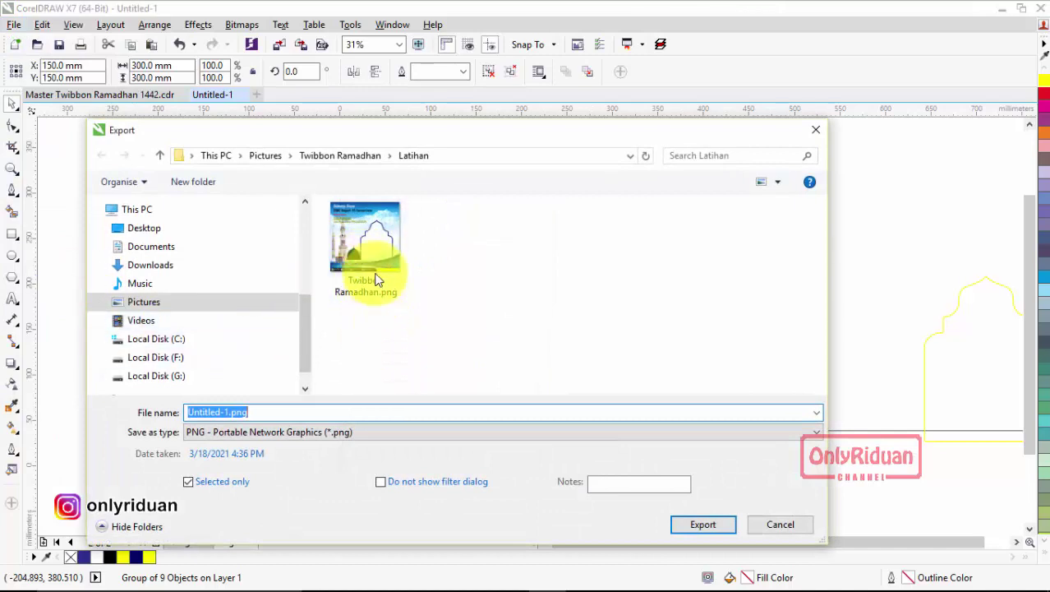
click(376, 279)
triple_click(265, 414)
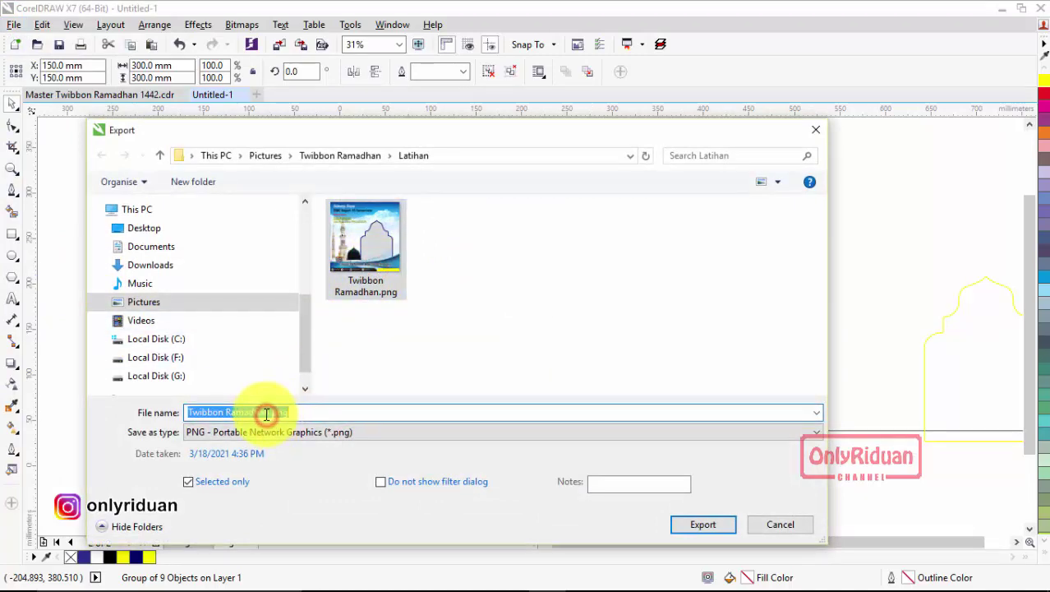
click(266, 414)
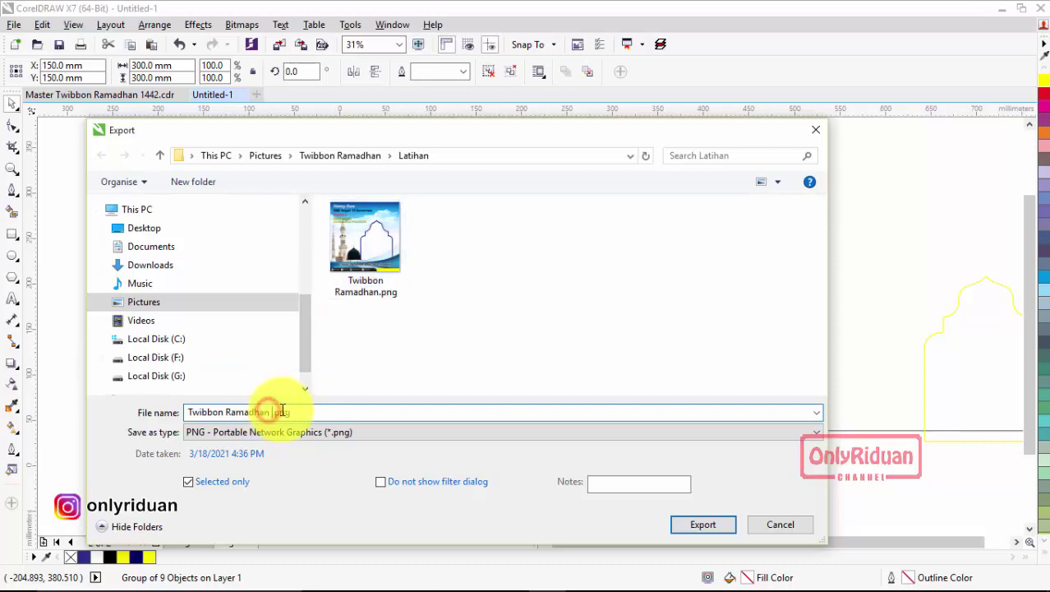
text(2)
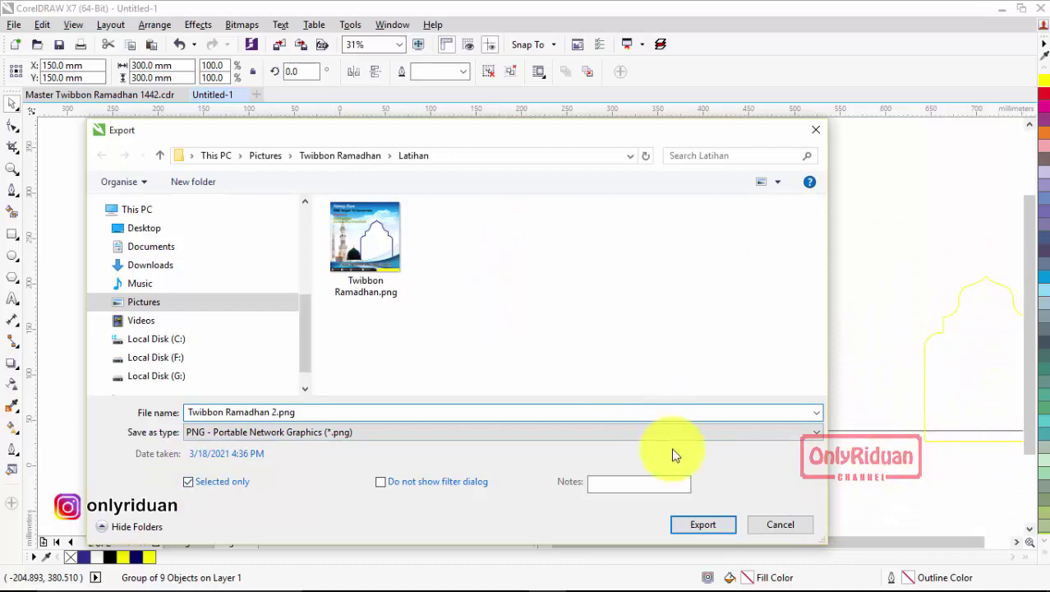
click(703, 524)
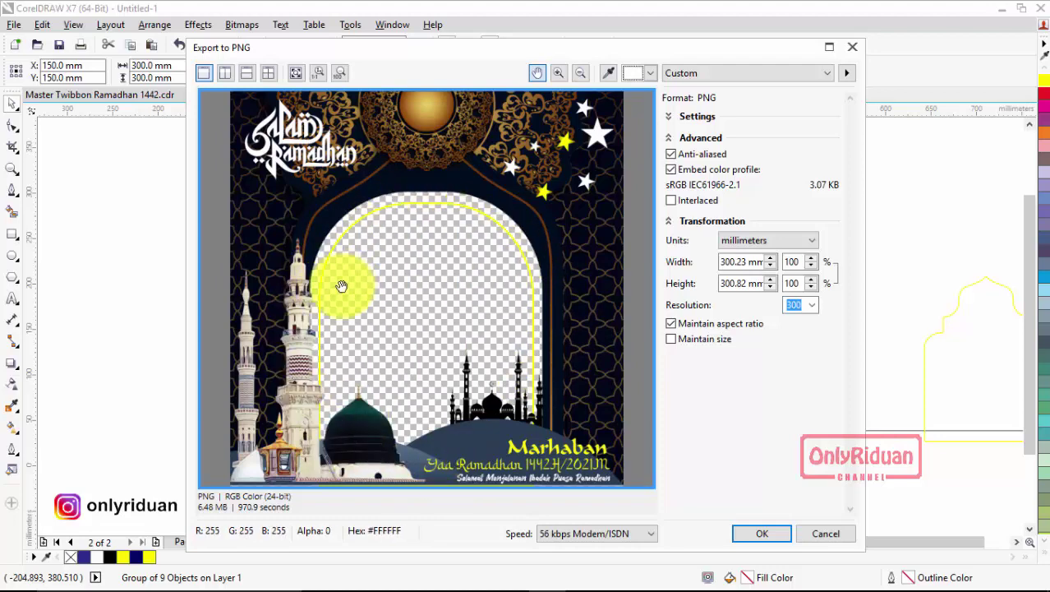
click(762, 533)
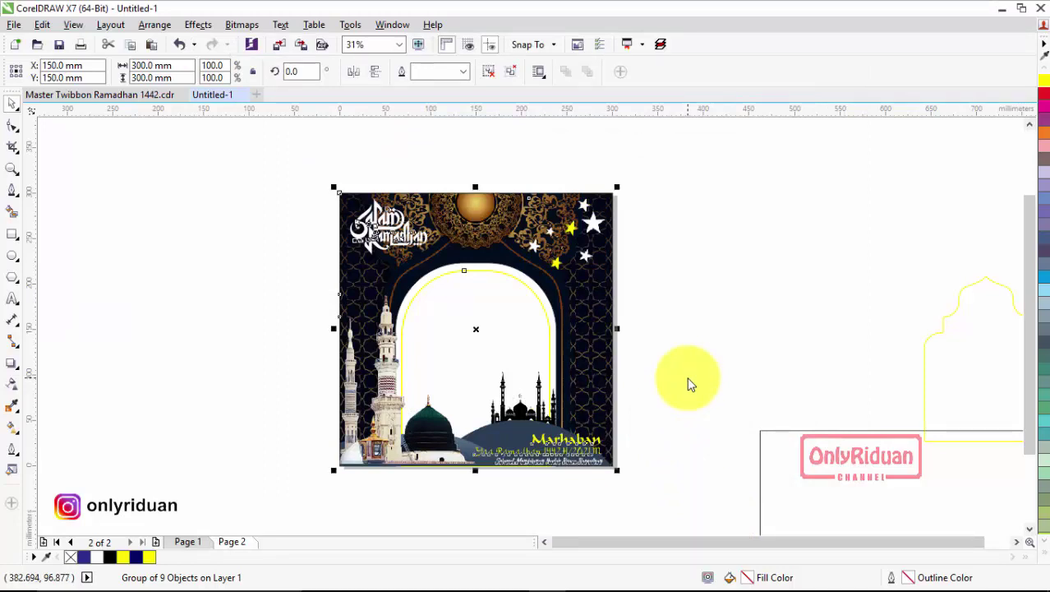
Look through the remaining twibbon designs on Pages 3 to 8 of the master document.
click(129, 96)
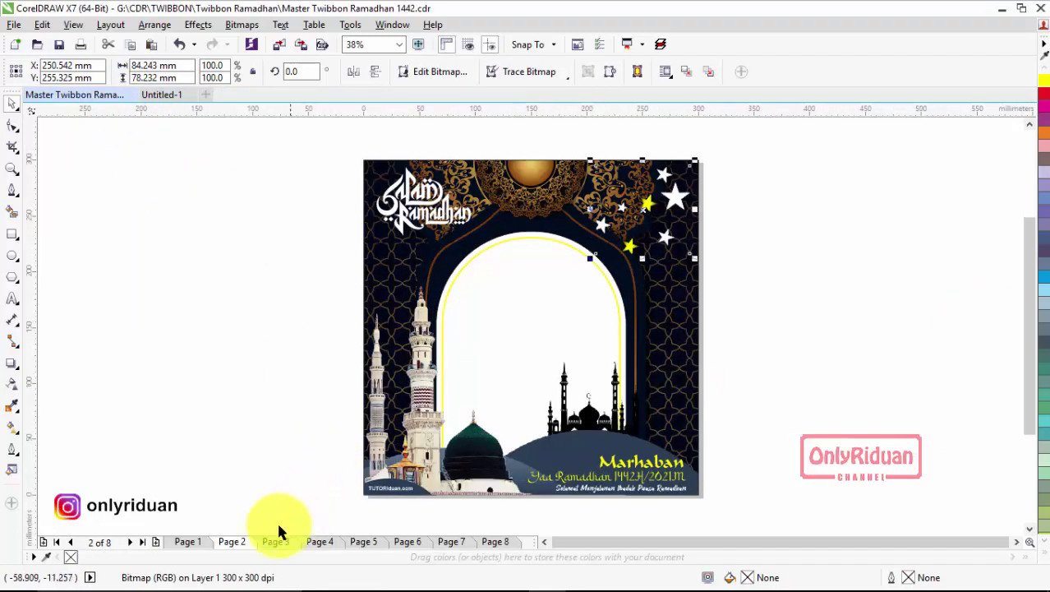
click(275, 540)
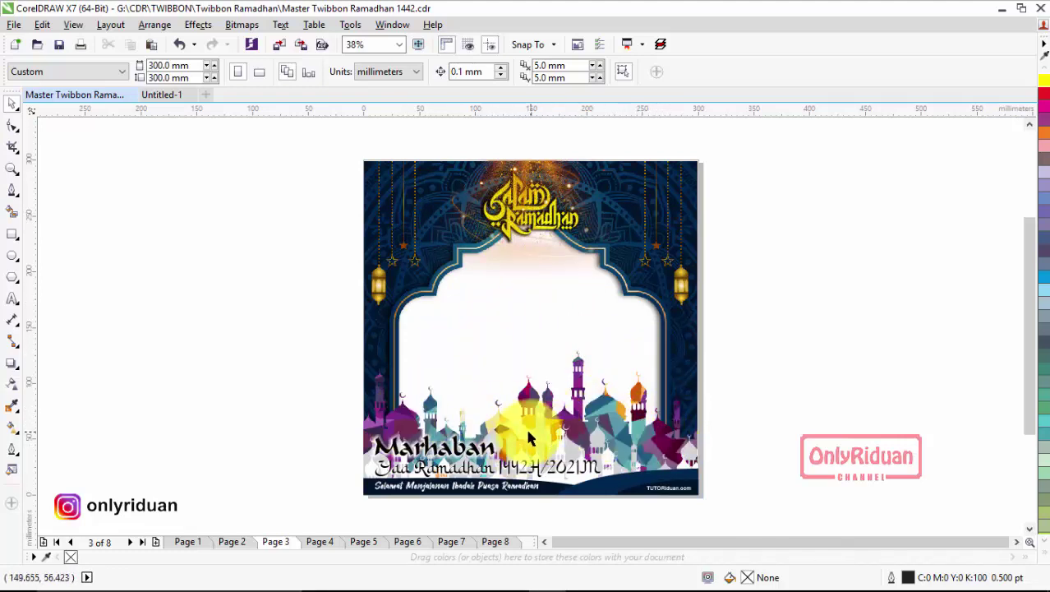
click(318, 546)
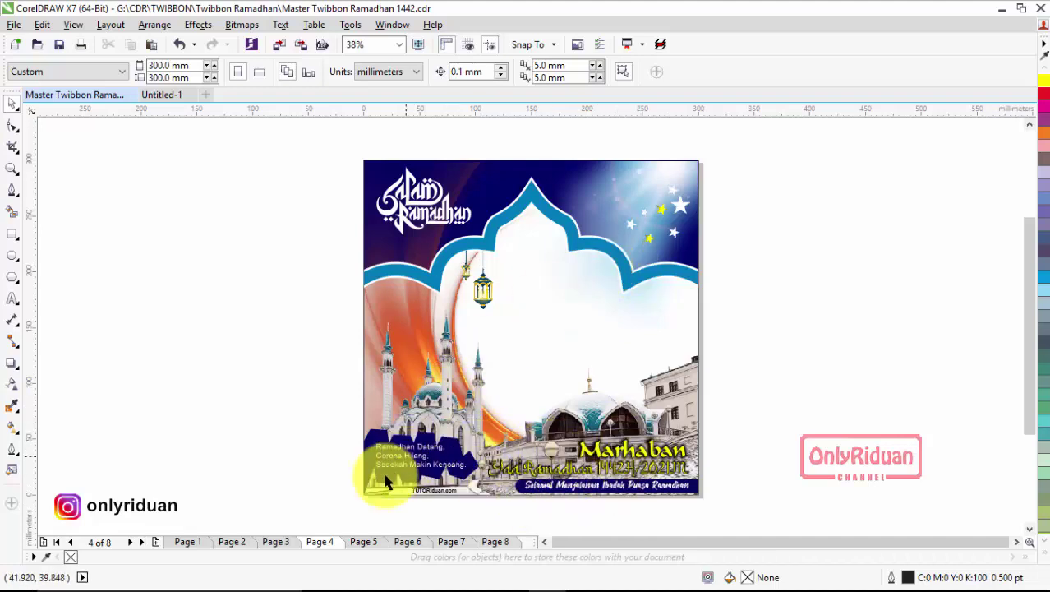
click(367, 544)
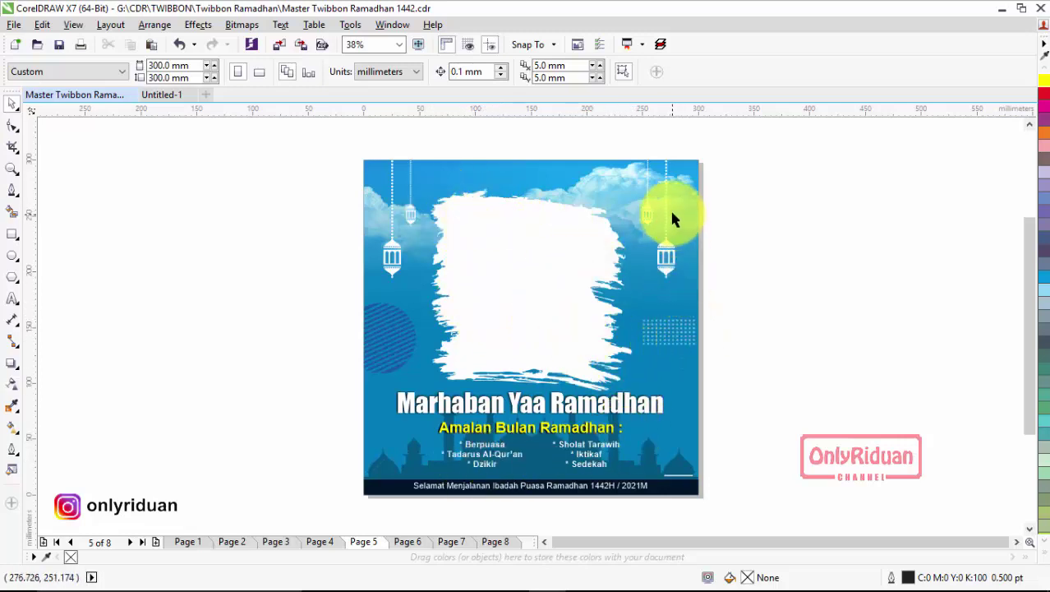
click(406, 542)
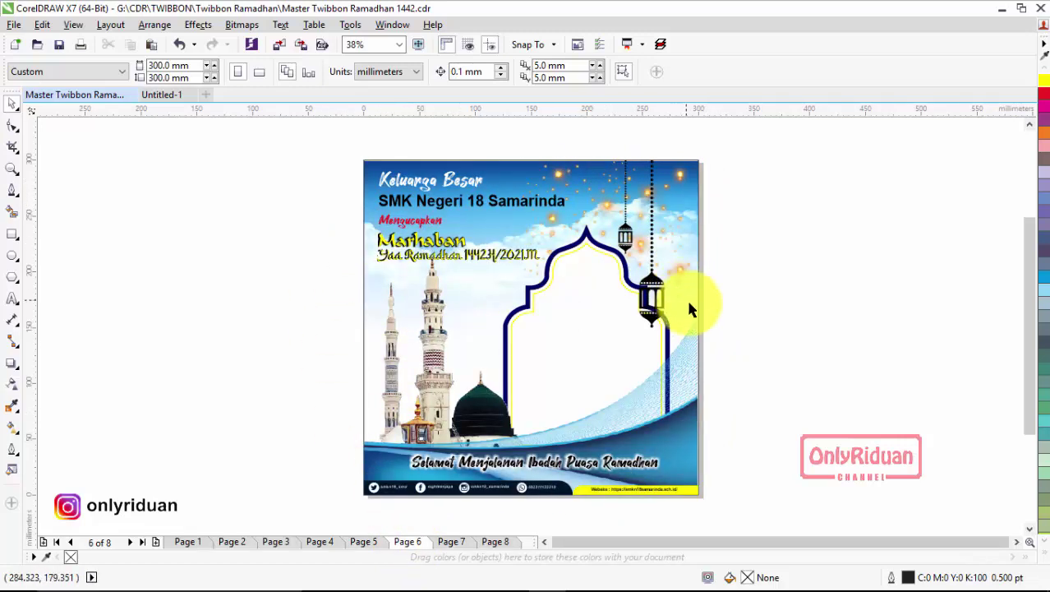
click(631, 251)
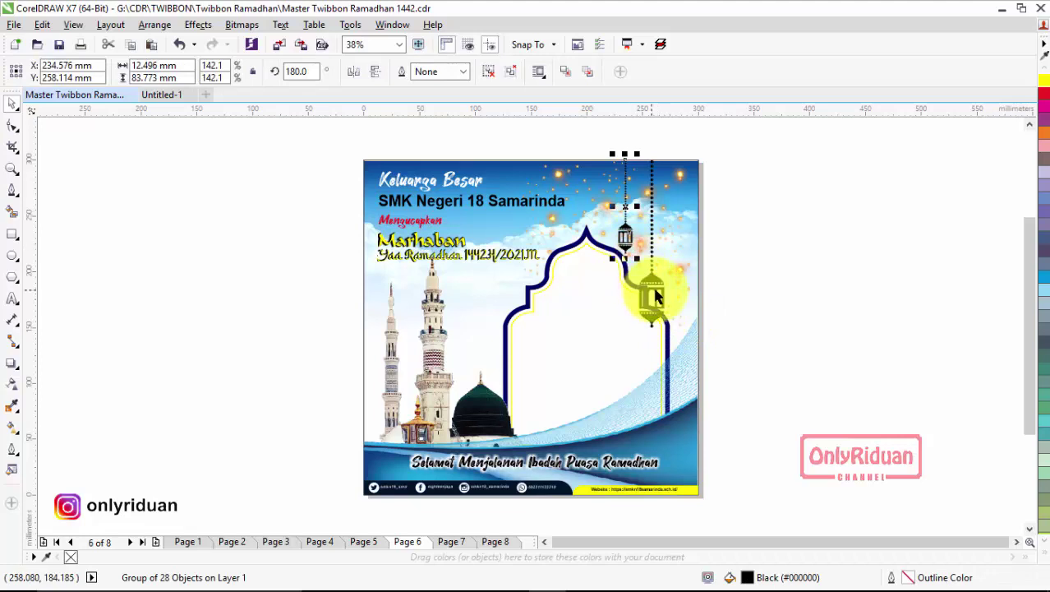
click(451, 542)
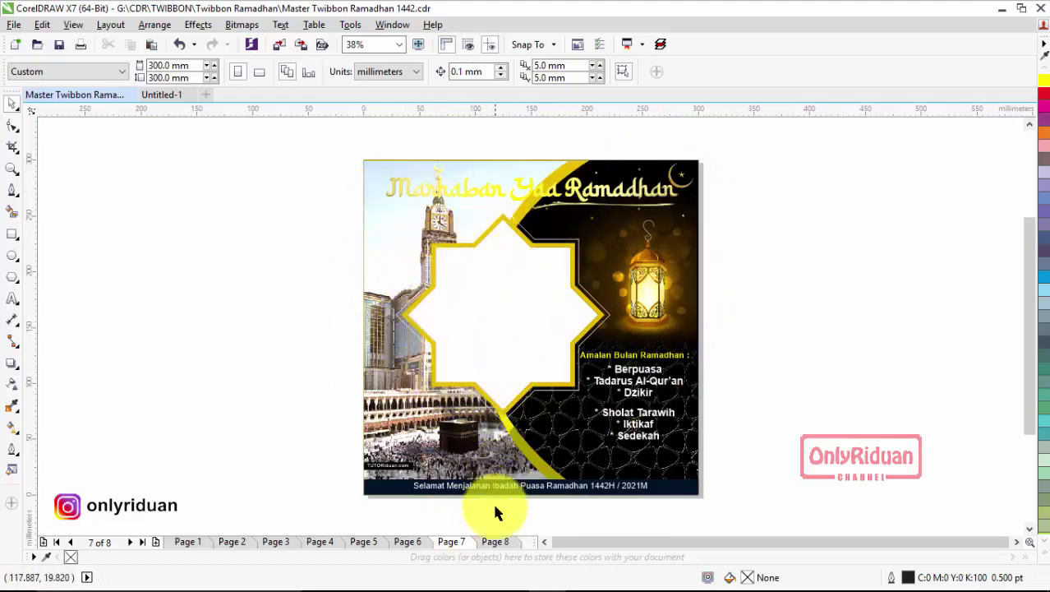
click(495, 541)
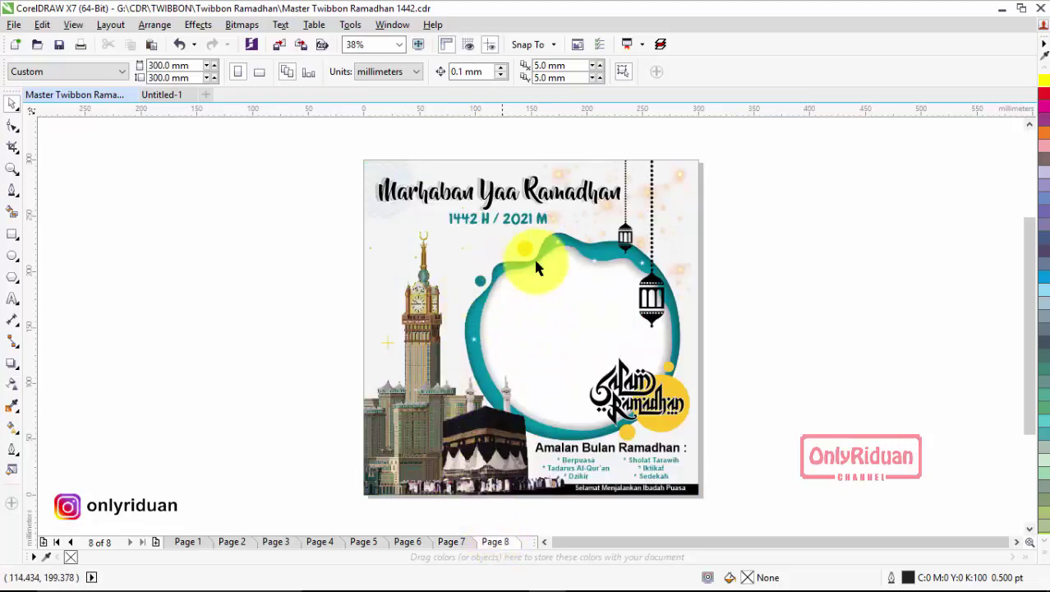
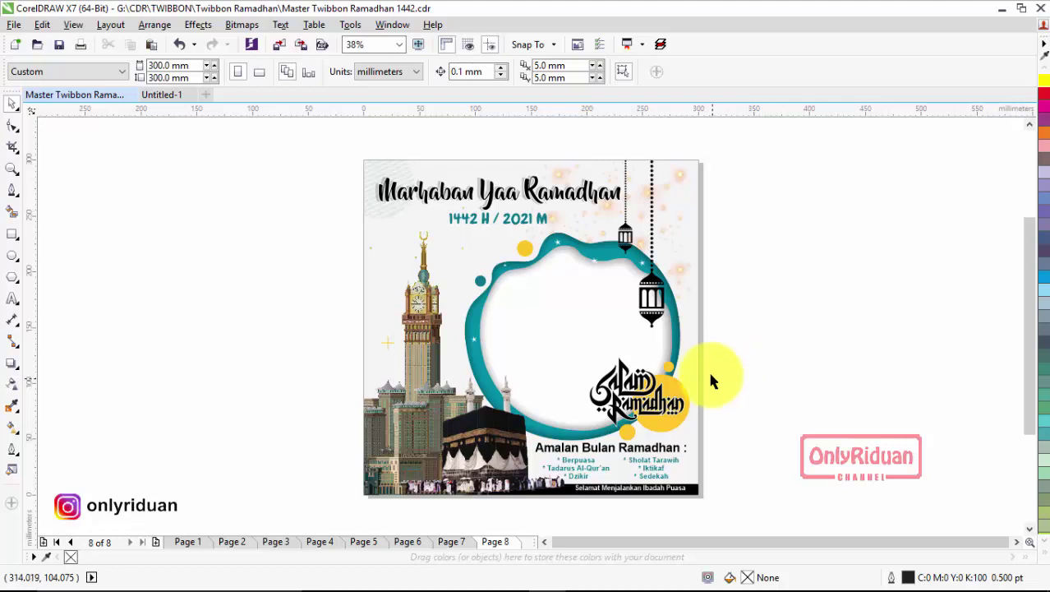
click(1000, 8)
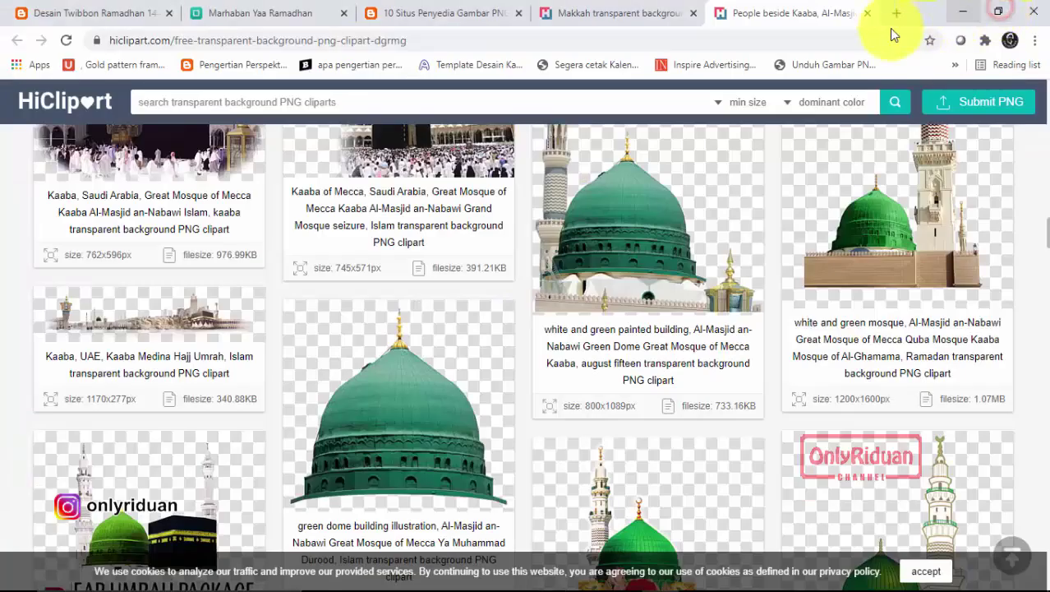
click(229, 12)
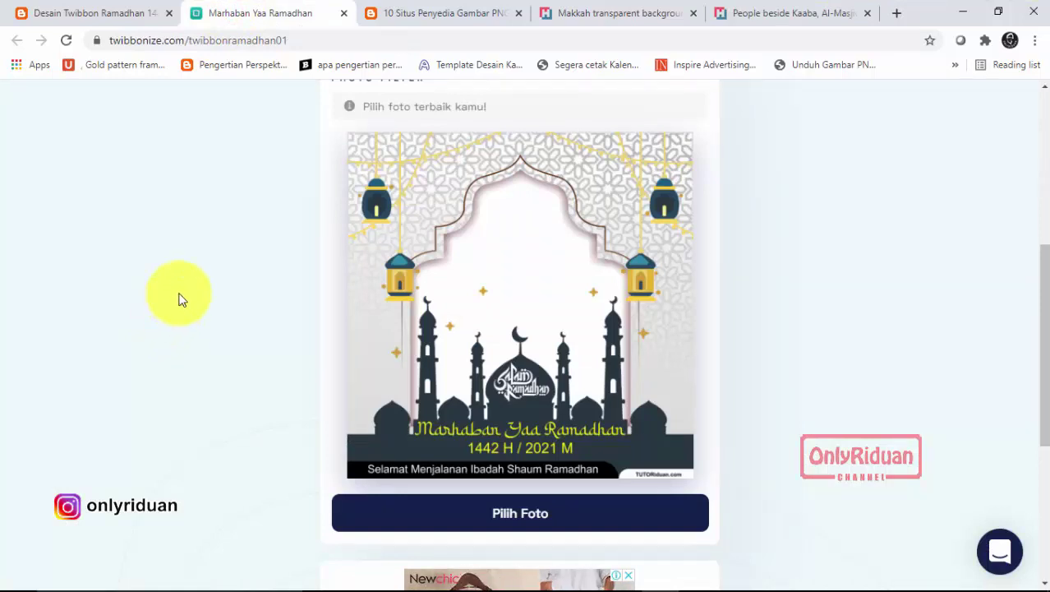
click(286, 43)
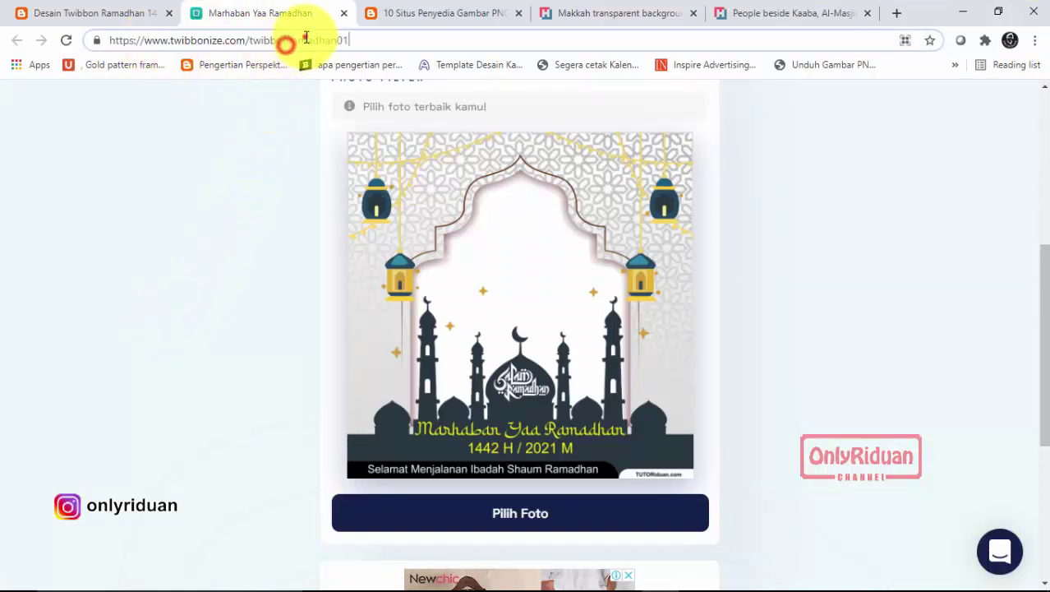
key(BackSpace)
key(BackSpace)
key(BackSpace)
key(BackSpace)
key(BackSpace)
key(BackSpace)
key(BackSpace)
key(BackSpace)
key(BackSpace)
key(BackSpace)
key(BackSpace)
key(BackSpace)
key(BackSpace)
key(BackSpace)
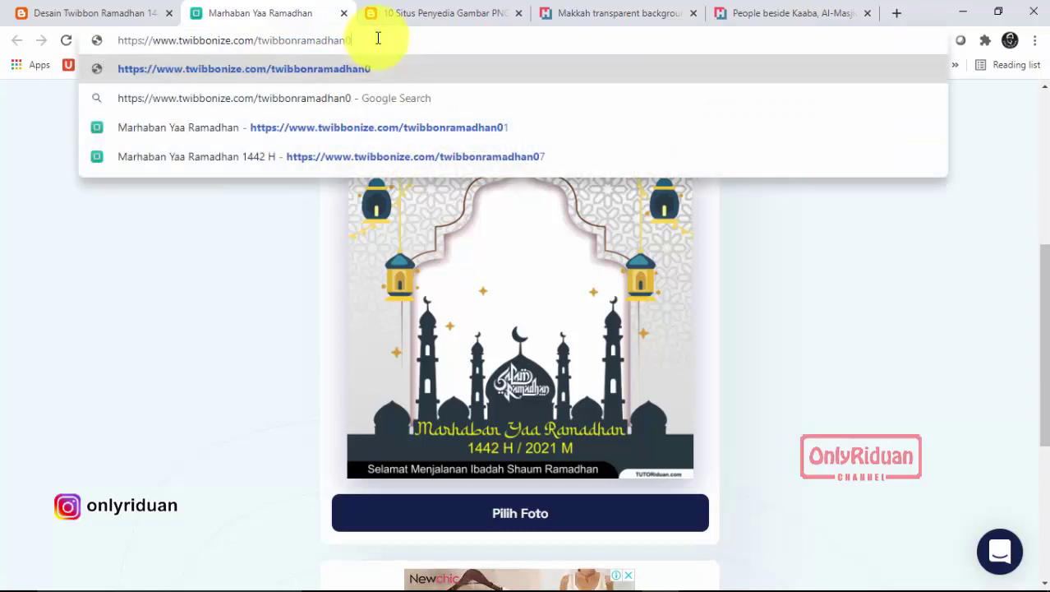
key(BackSpace)
key(BackSpace)
key(BackSpace)
key(BackSpace)
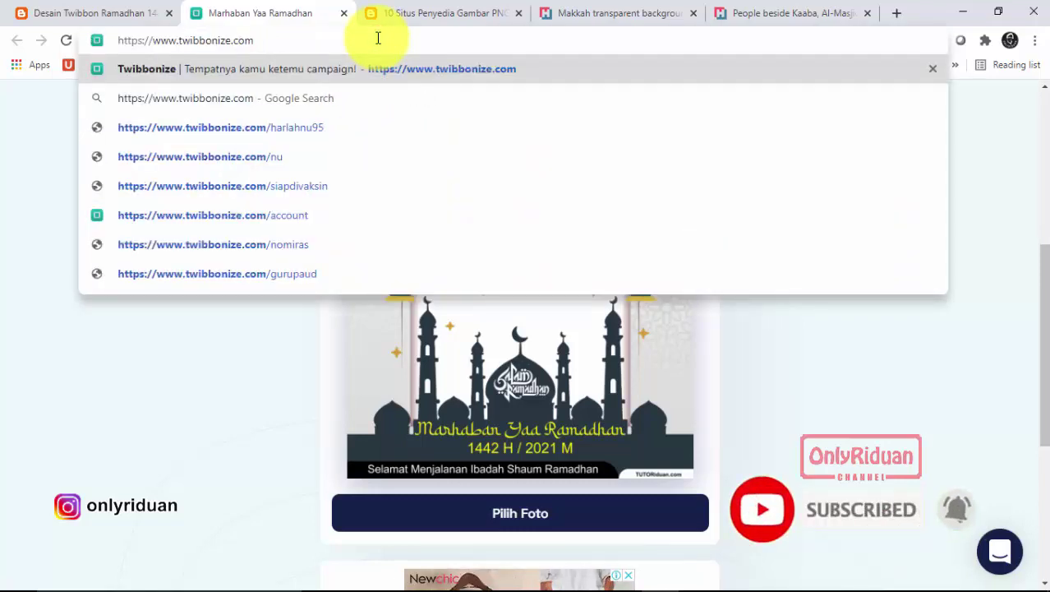
key(Return)
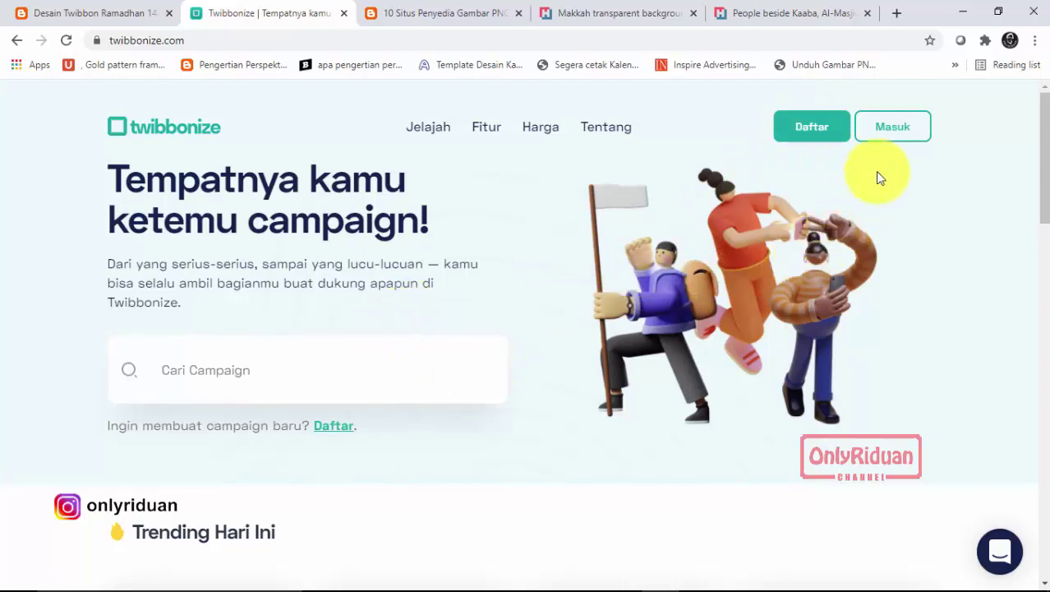
click(888, 137)
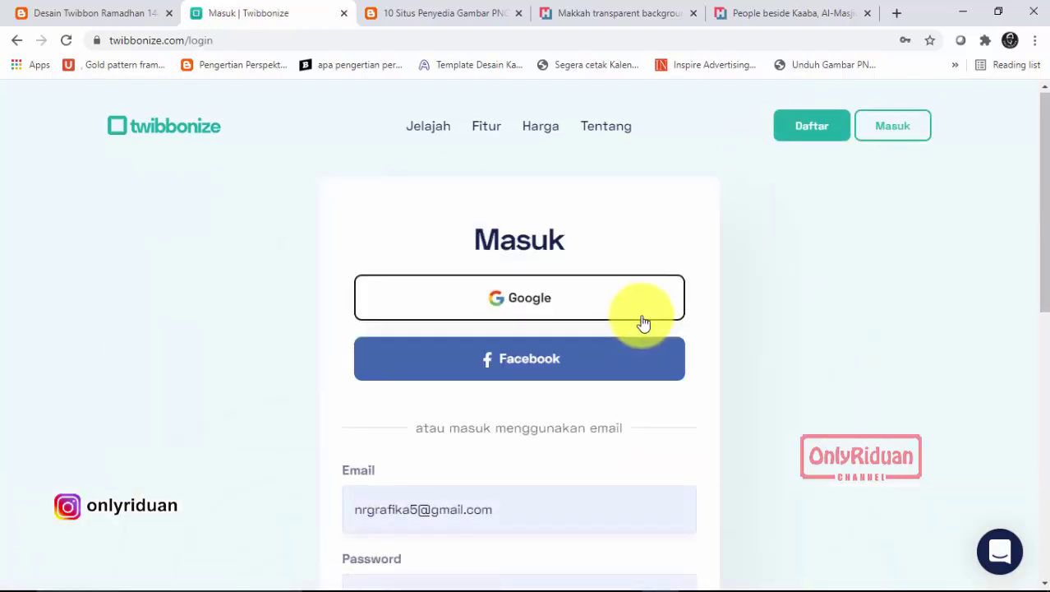
Log in to Twibbonize with the prefilled account credentials and look through the account's existing campaigns.
scroll(641, 320, down, 3)
click(532, 473)
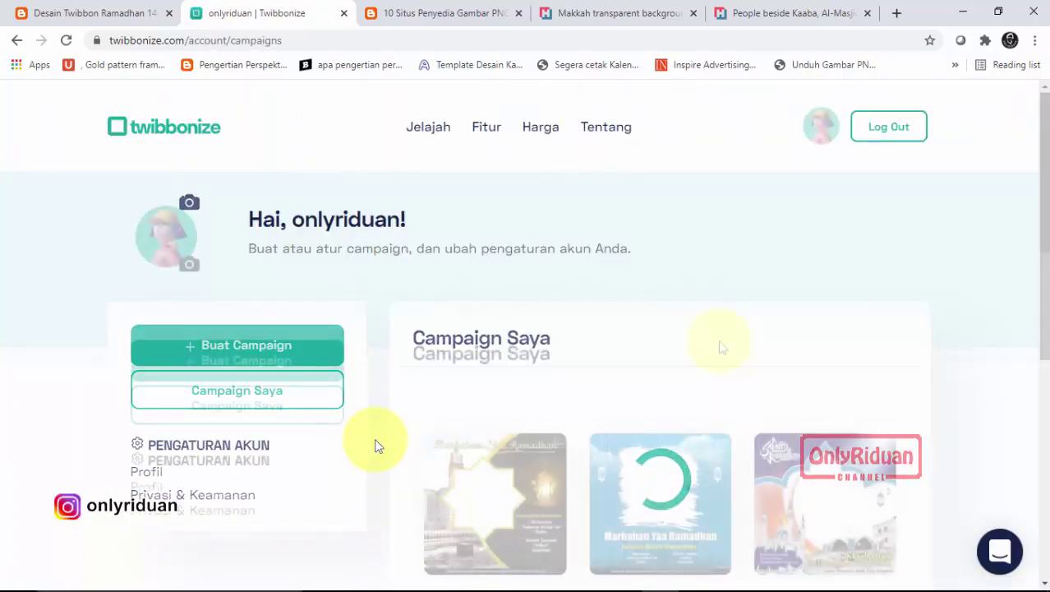
scroll(658, 335, down, 8)
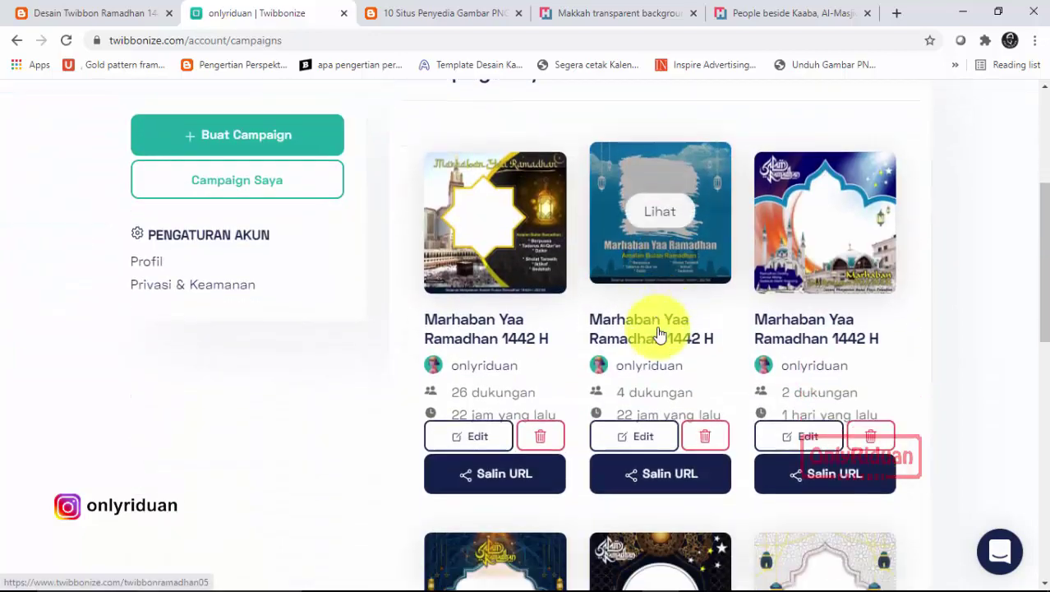
scroll(662, 333, down, 2)
scroll(662, 332, up, 6)
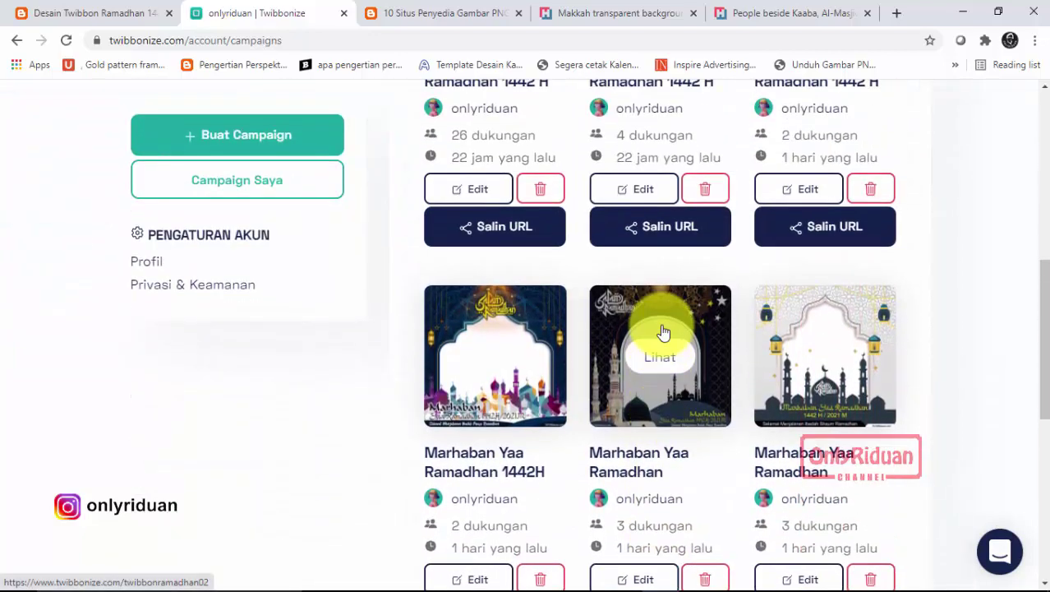
scroll(662, 333, up, 2)
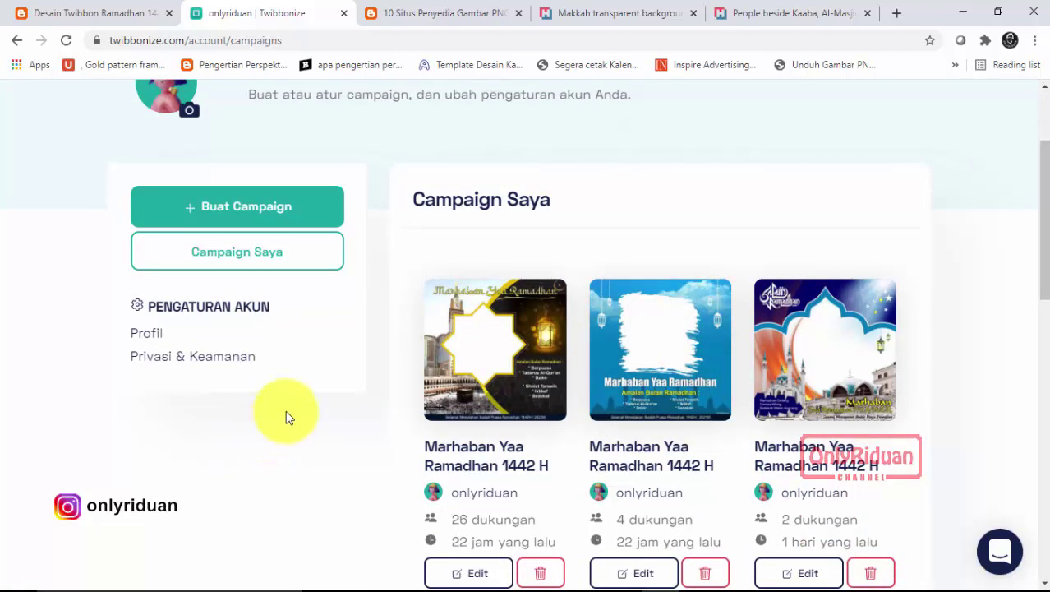
scroll(285, 410, down, 4)
scroll(288, 408, up, 6)
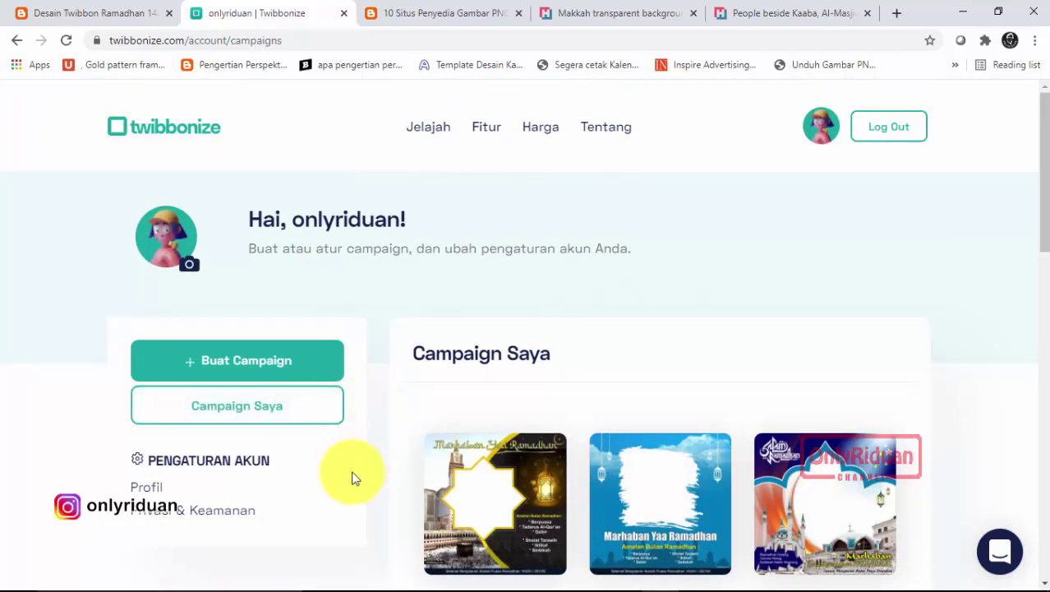
Start a new campaign and set its link to twb.nz/twibbonramadhan9.
click(253, 365)
scroll(526, 358, down, 6)
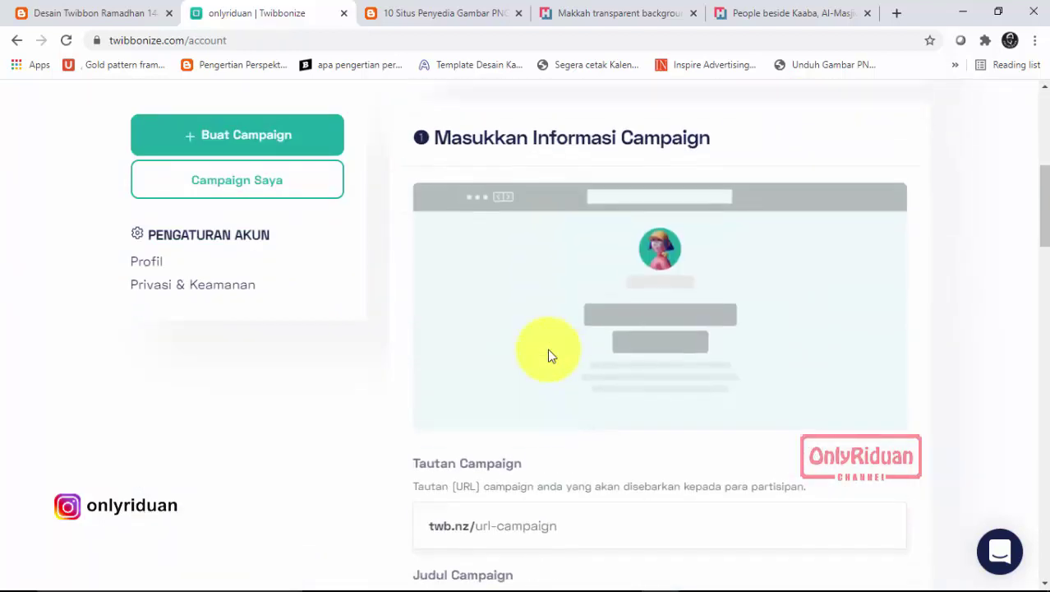
scroll(549, 353, down, 2)
click(534, 368)
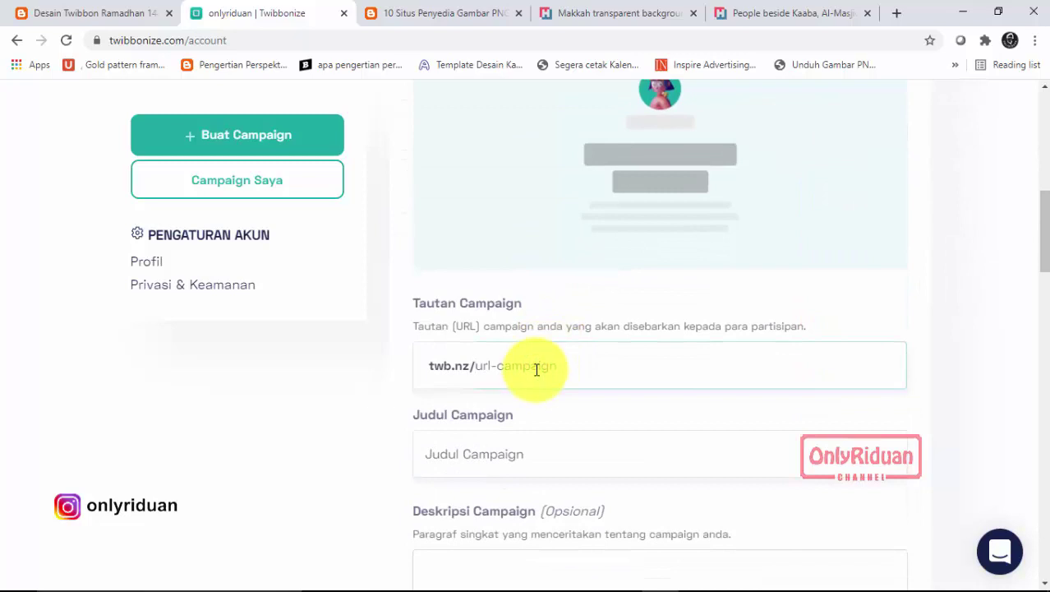
text(twibb)
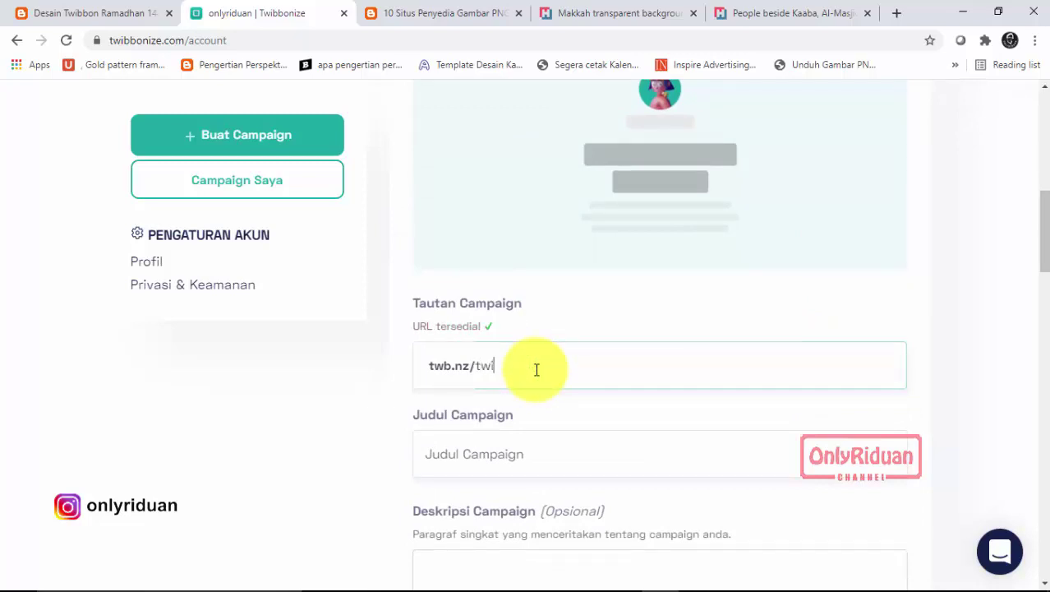
text(in)
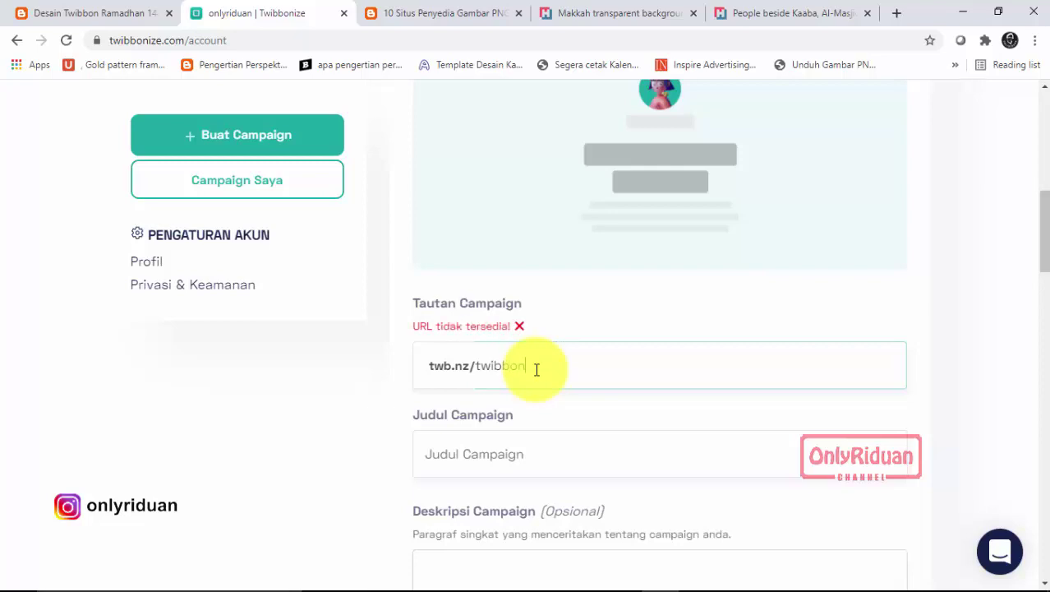
text(ramad)
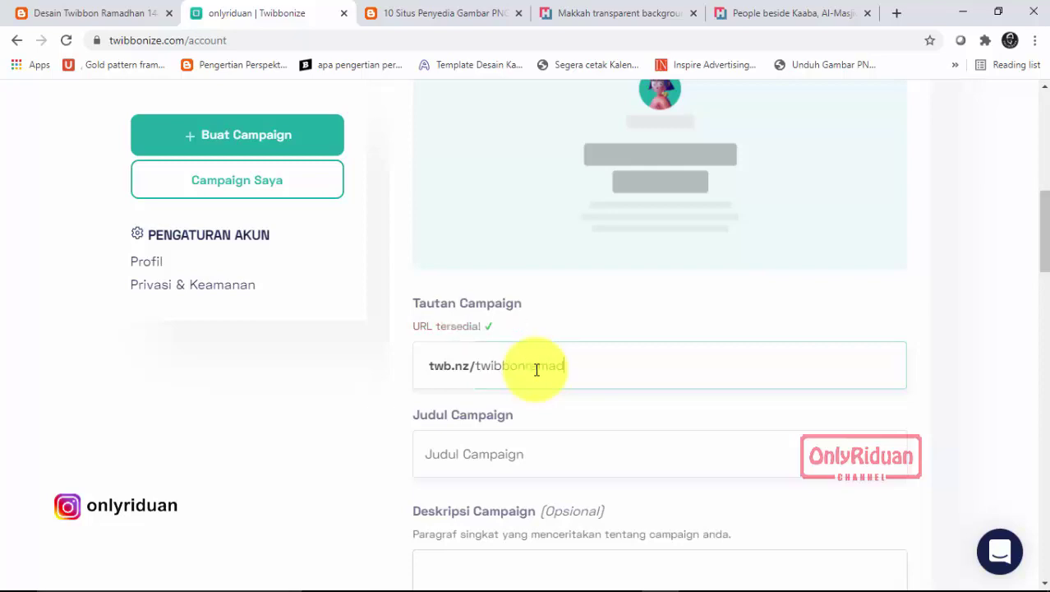
text(han)
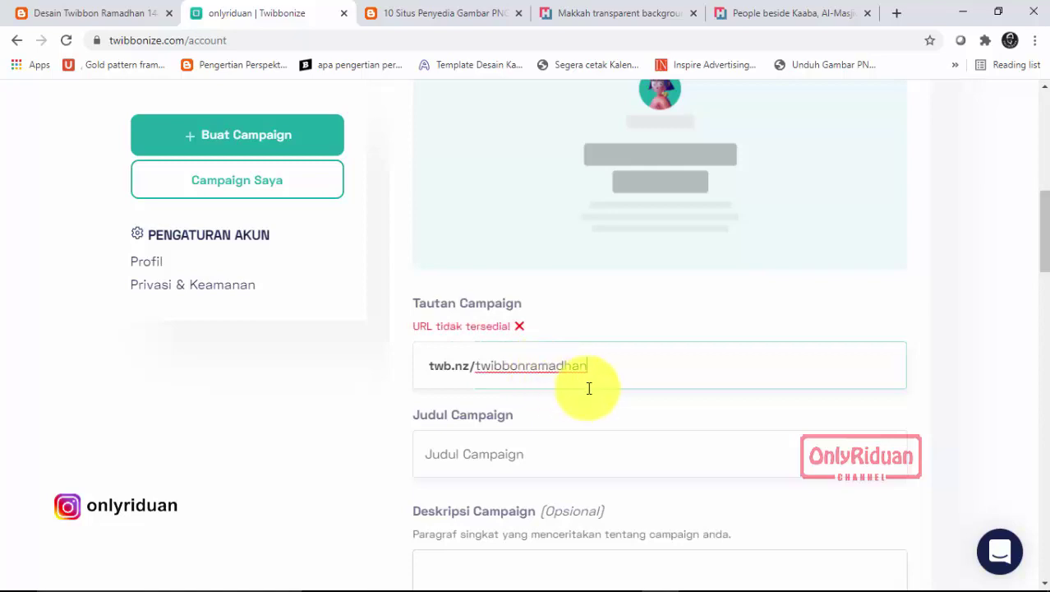
text(9)
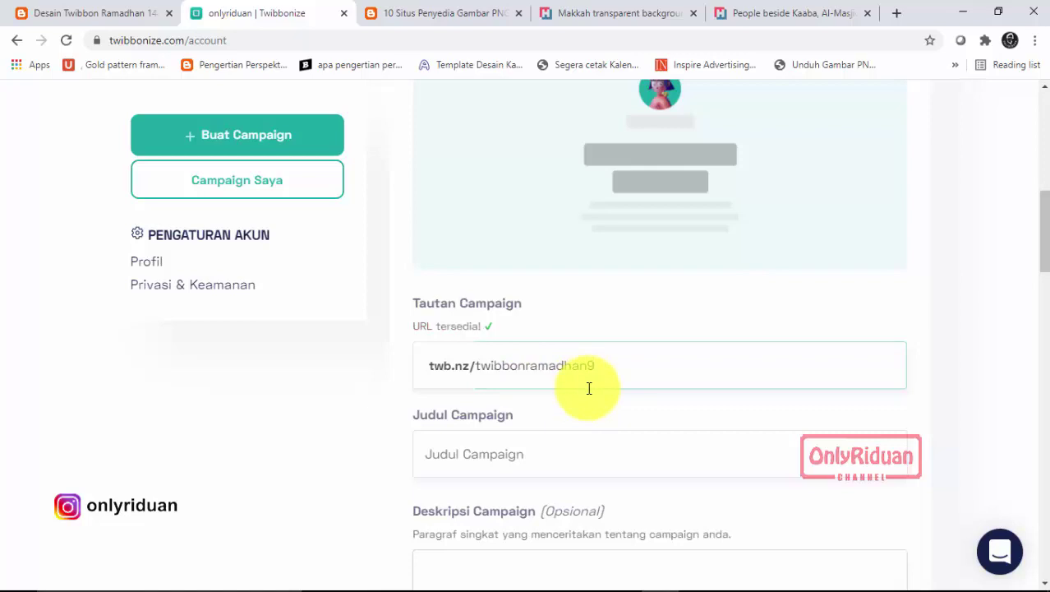
Enter the campaign title beginning with "Marhaban Yaa".
click(516, 453)
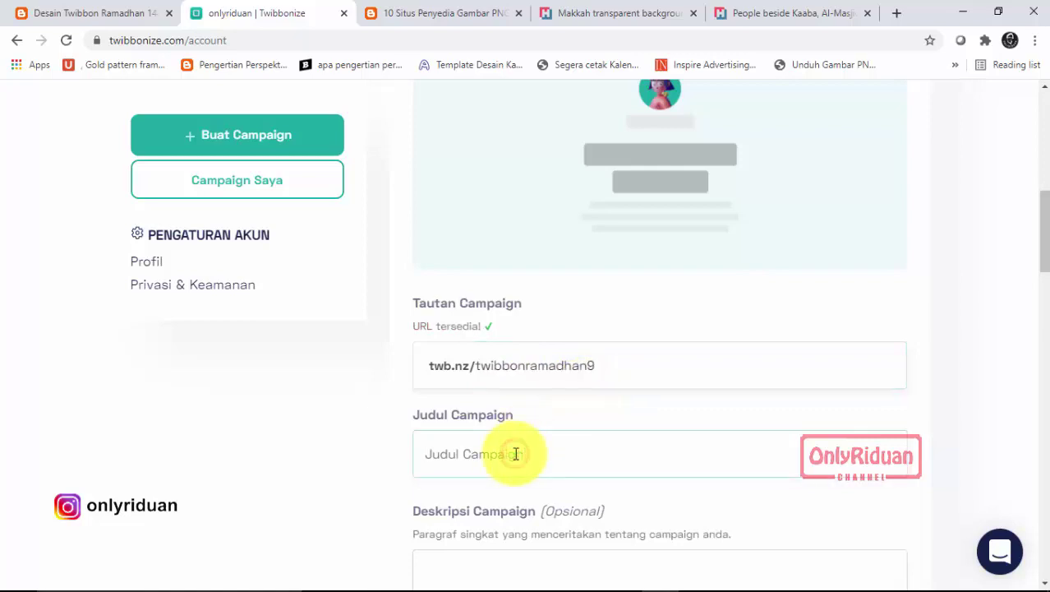
text(Ma)
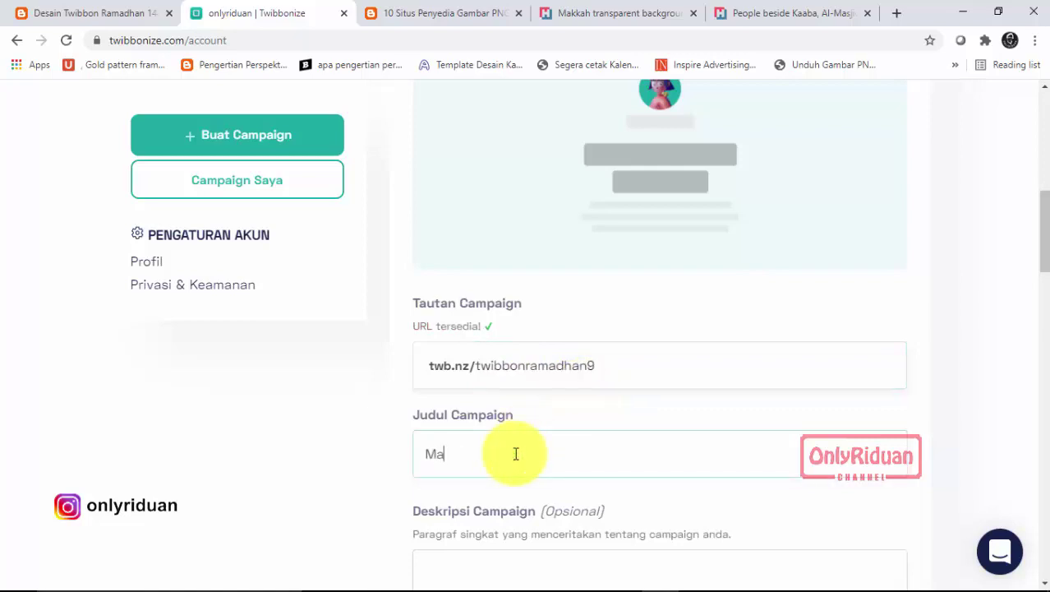
text(rhaban Yaa)
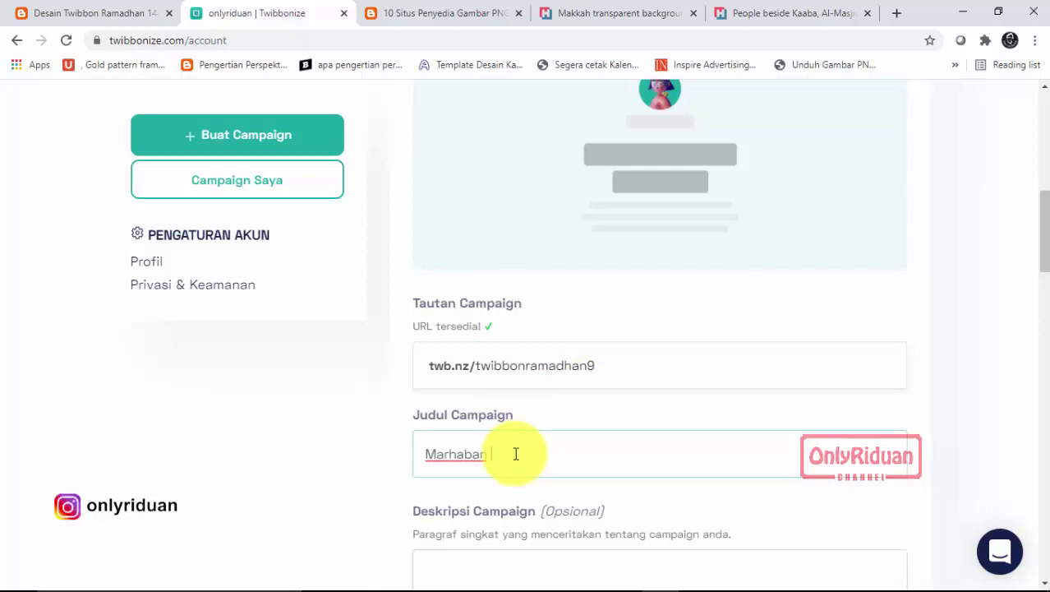